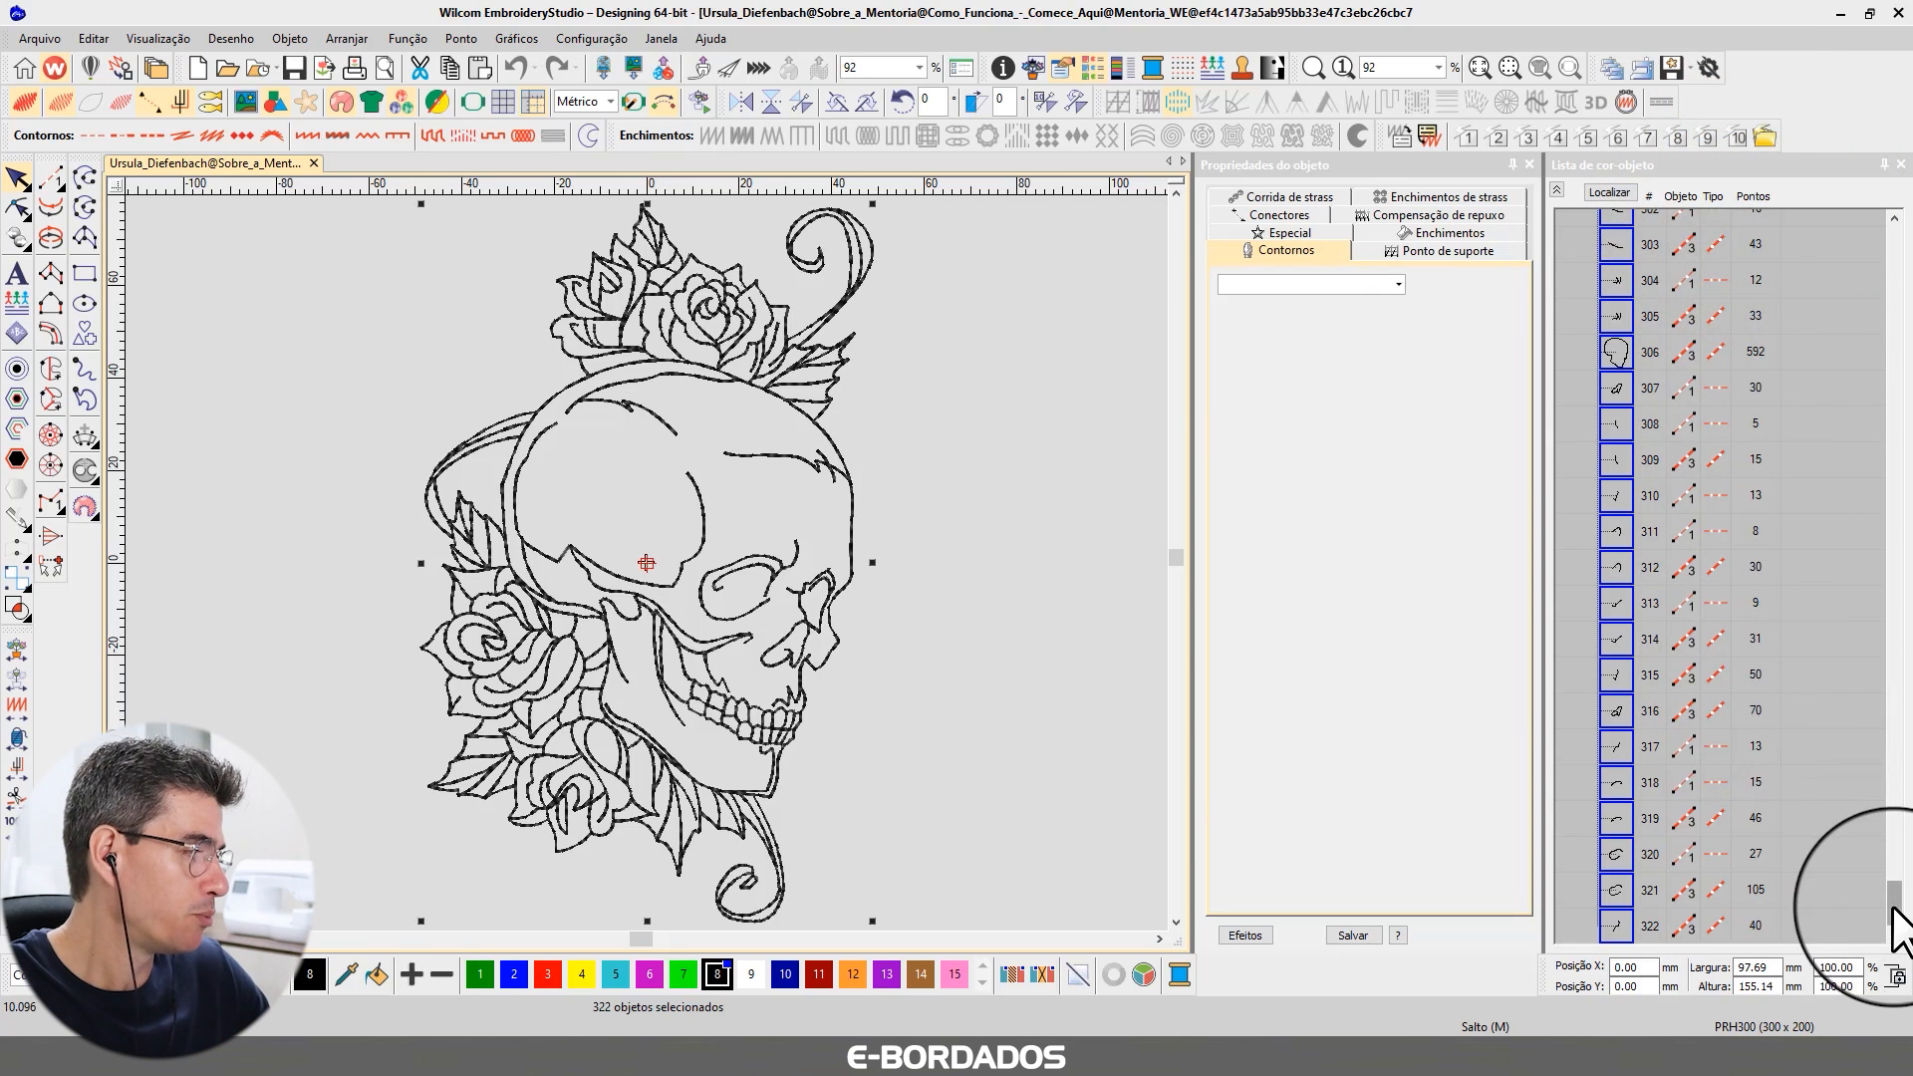
- Examine the entire colour-object list of the skull design, from the first object to the last and back
drag(1890, 912, 1908, 221)
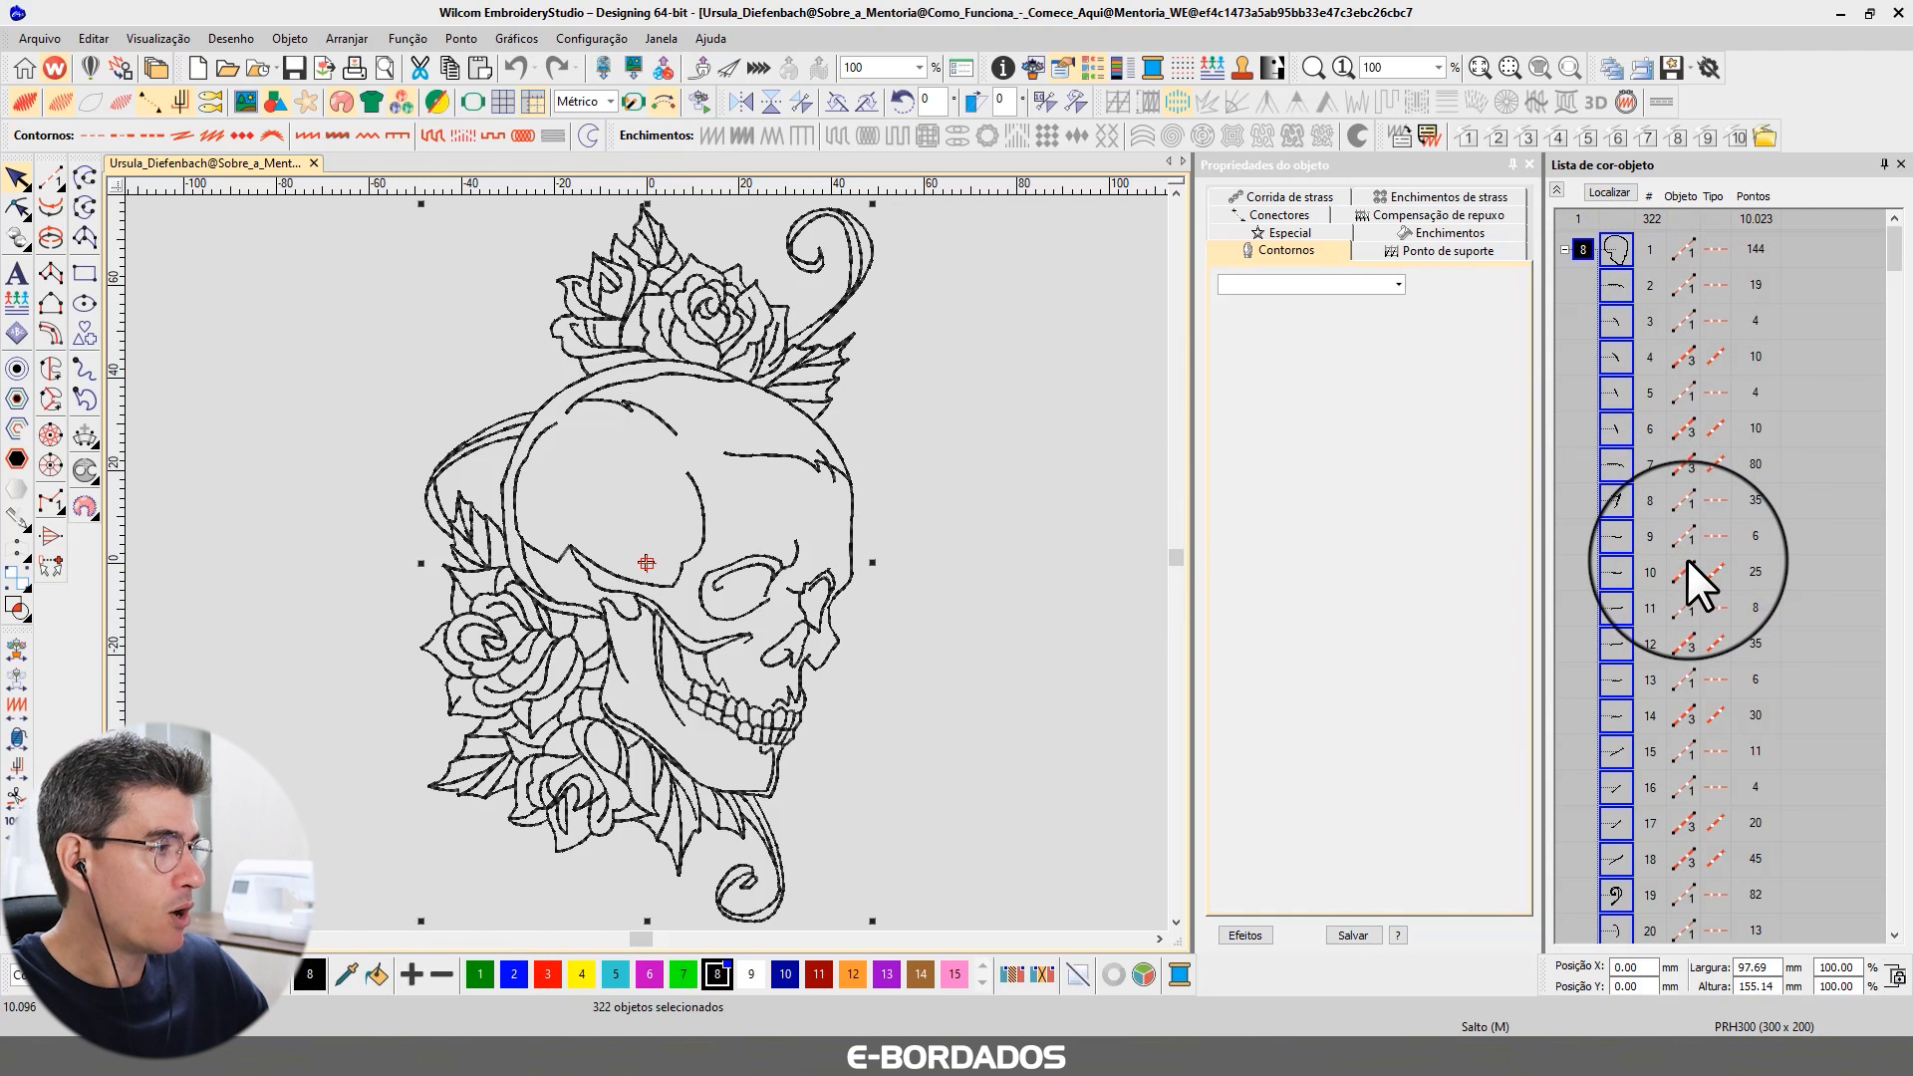
scroll(1688, 558, down, 18)
scroll(1688, 554, down, 18)
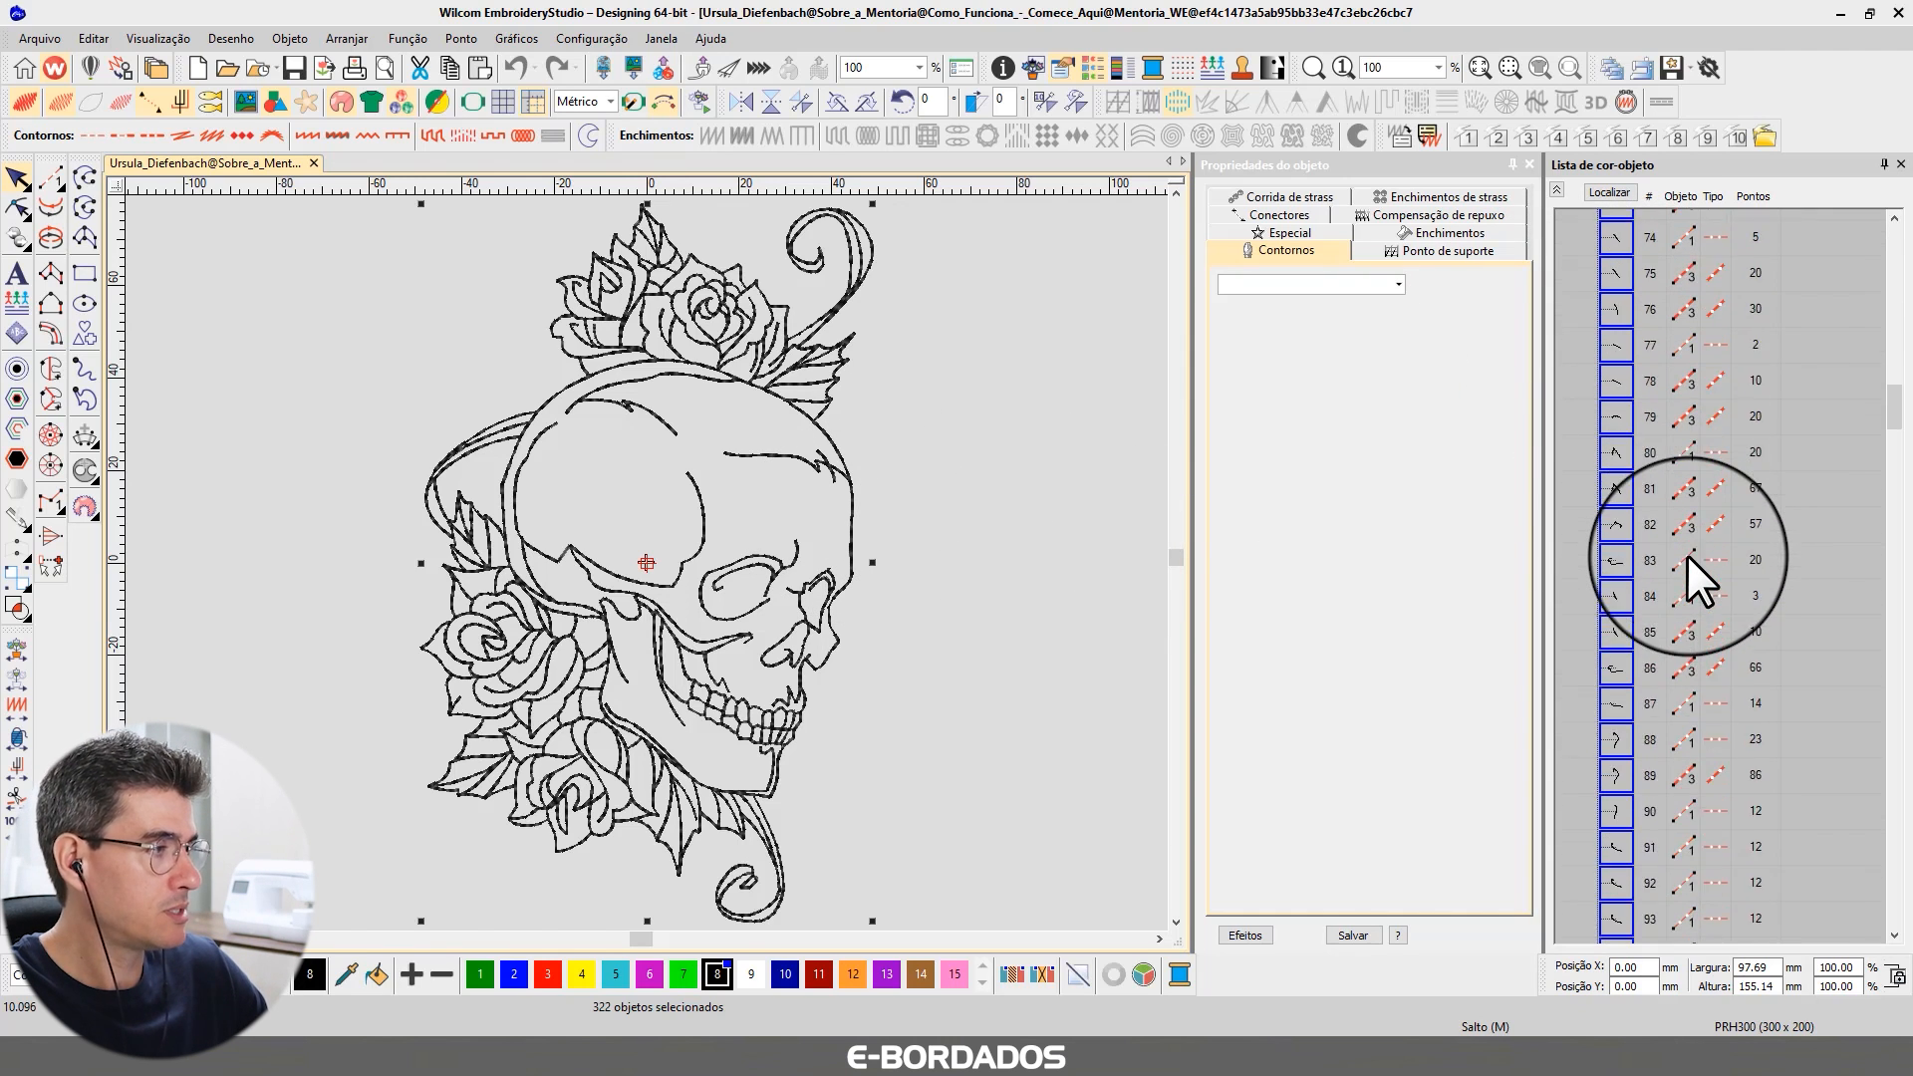
scroll(1687, 554, down, 20)
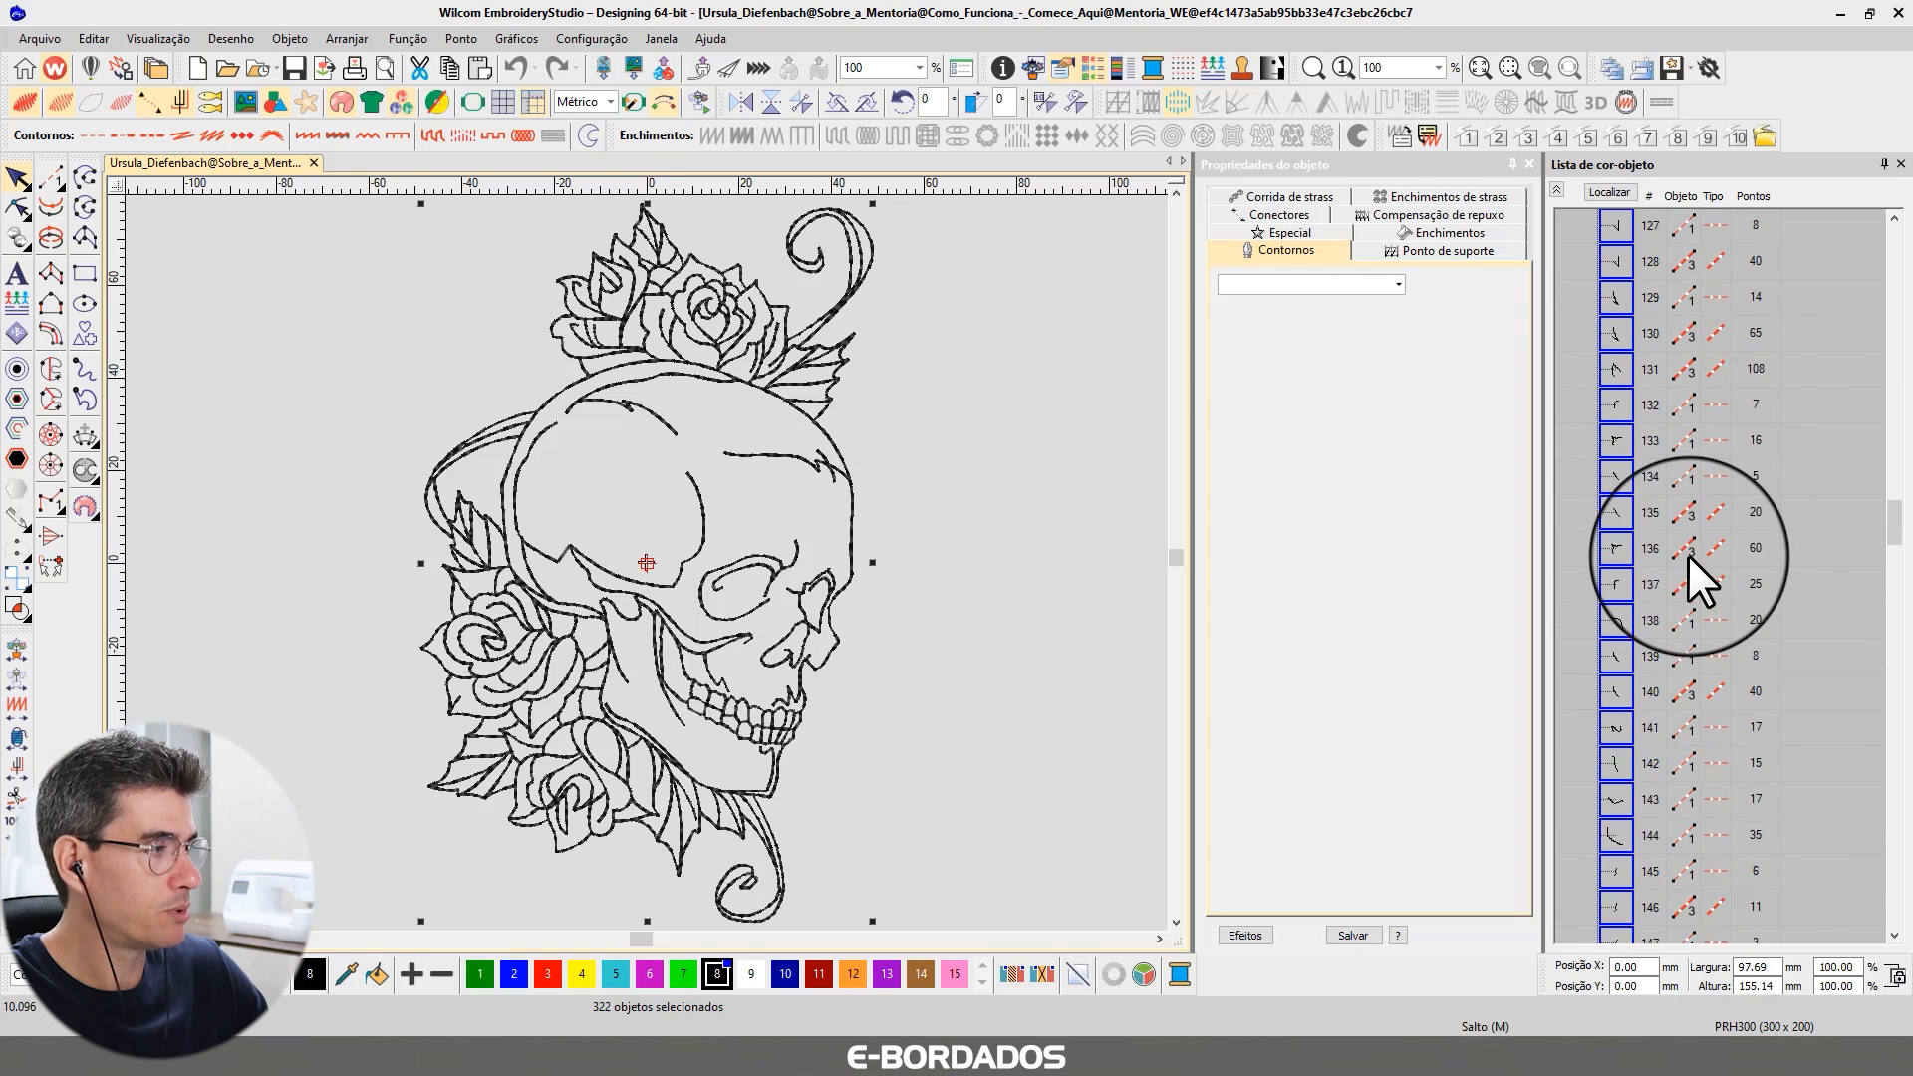
scroll(1688, 553, down, 20)
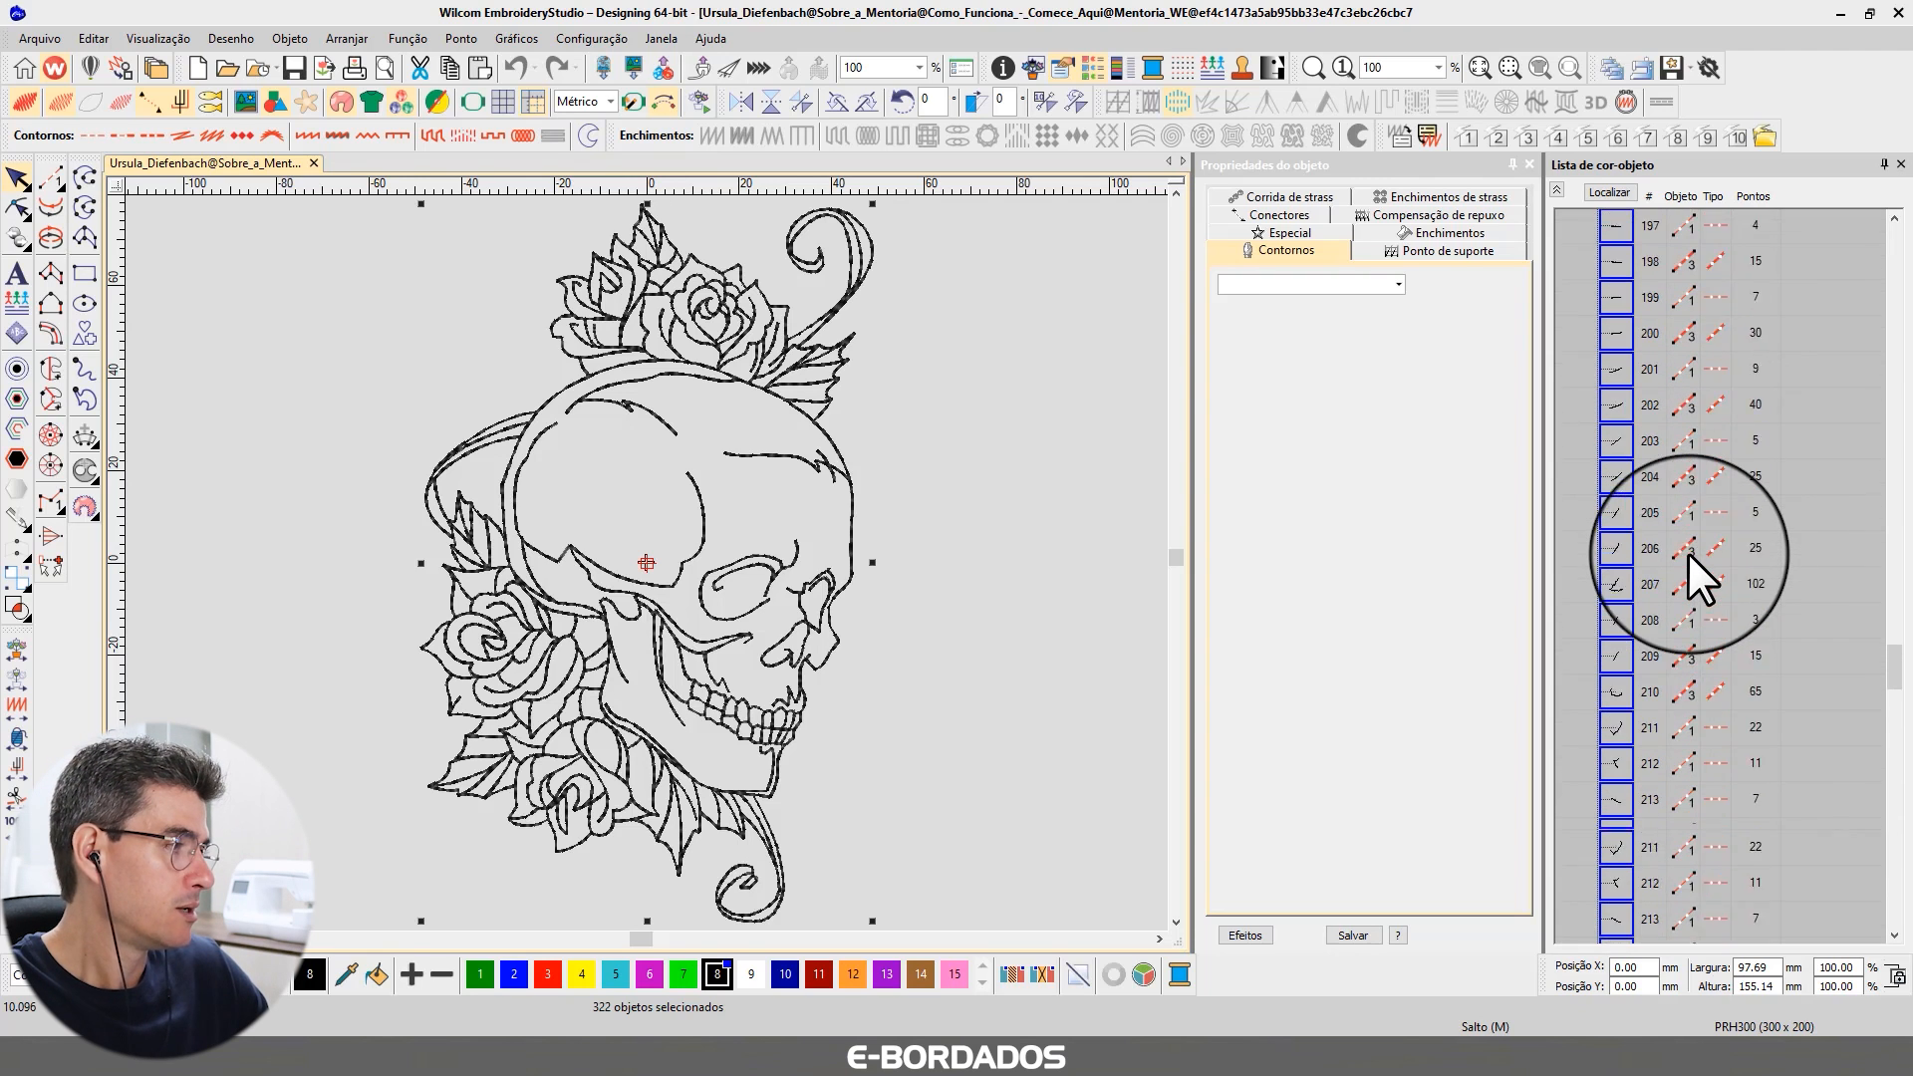
scroll(1689, 552, down, 2)
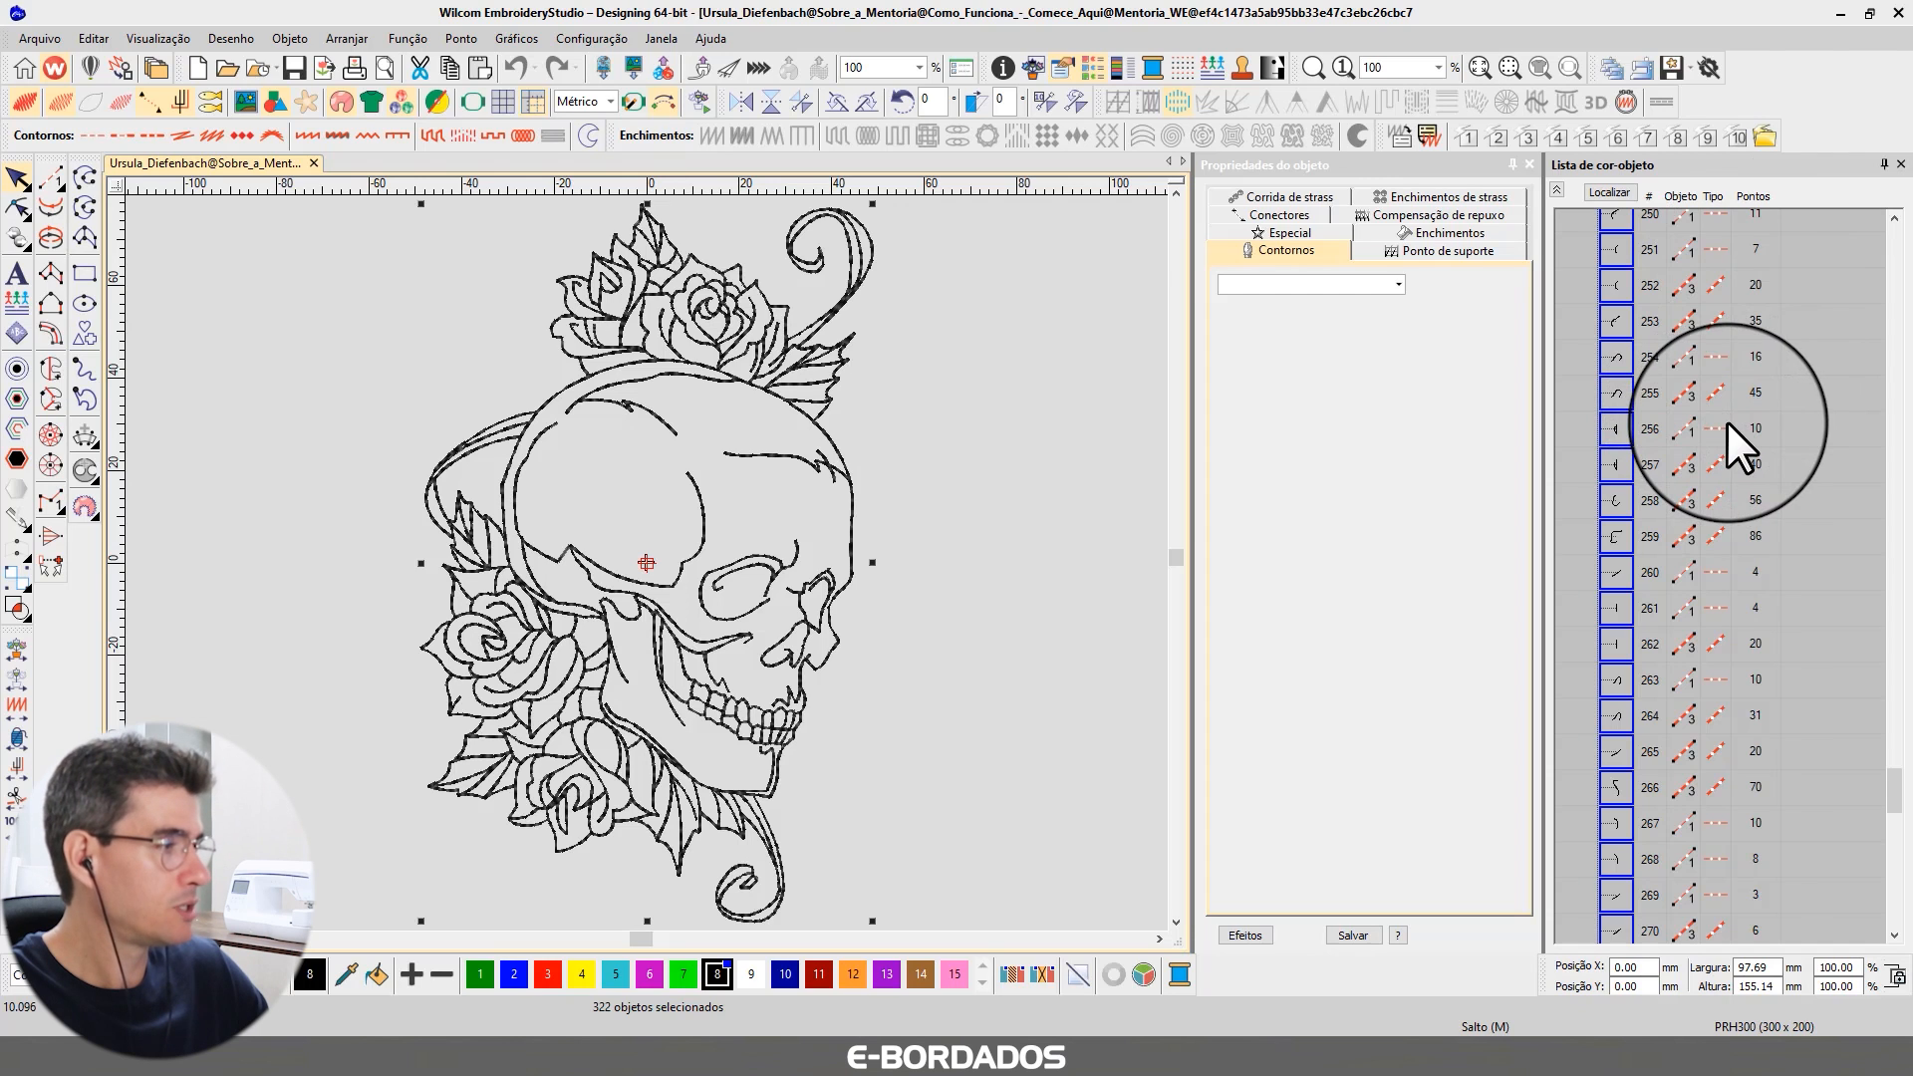
scroll(1700, 547, down, 5)
scroll(1700, 553, down, 5)
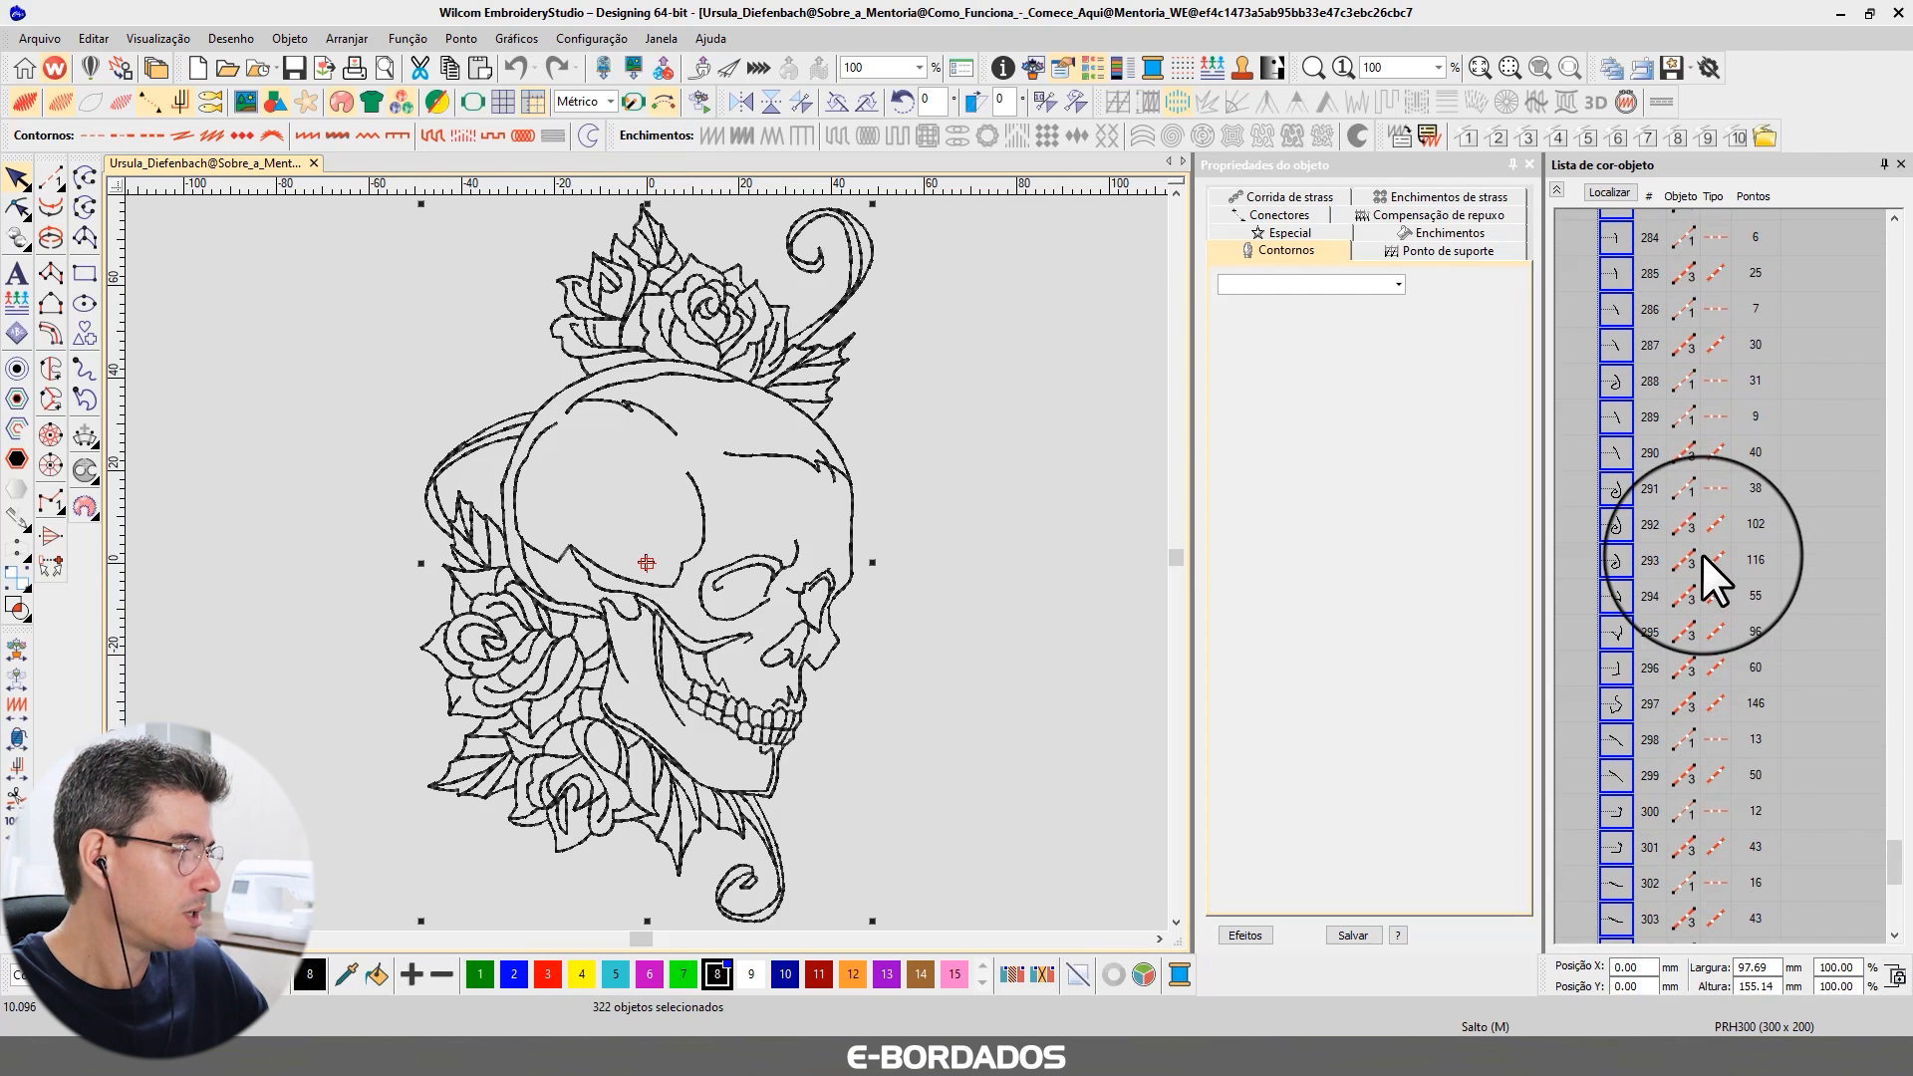
scroll(1699, 558, up, 11)
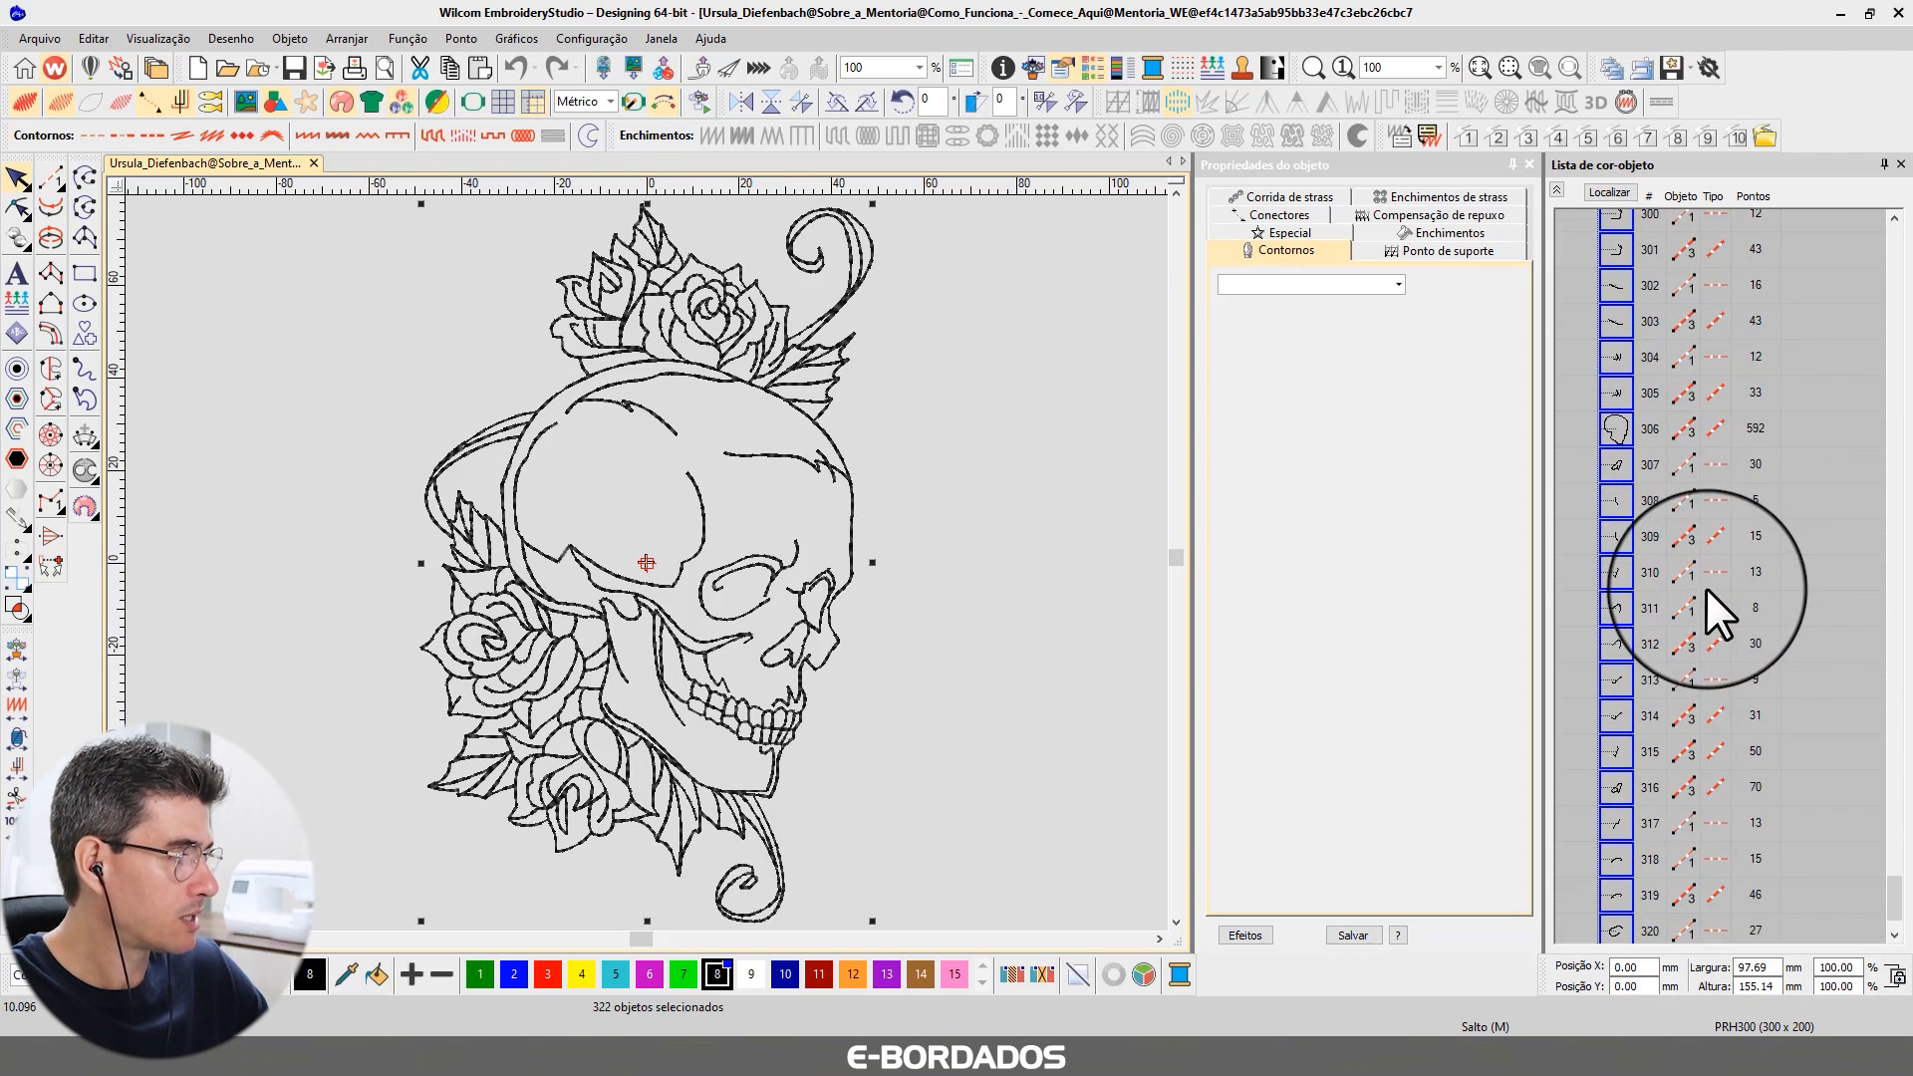
scroll(1705, 542, up, 20)
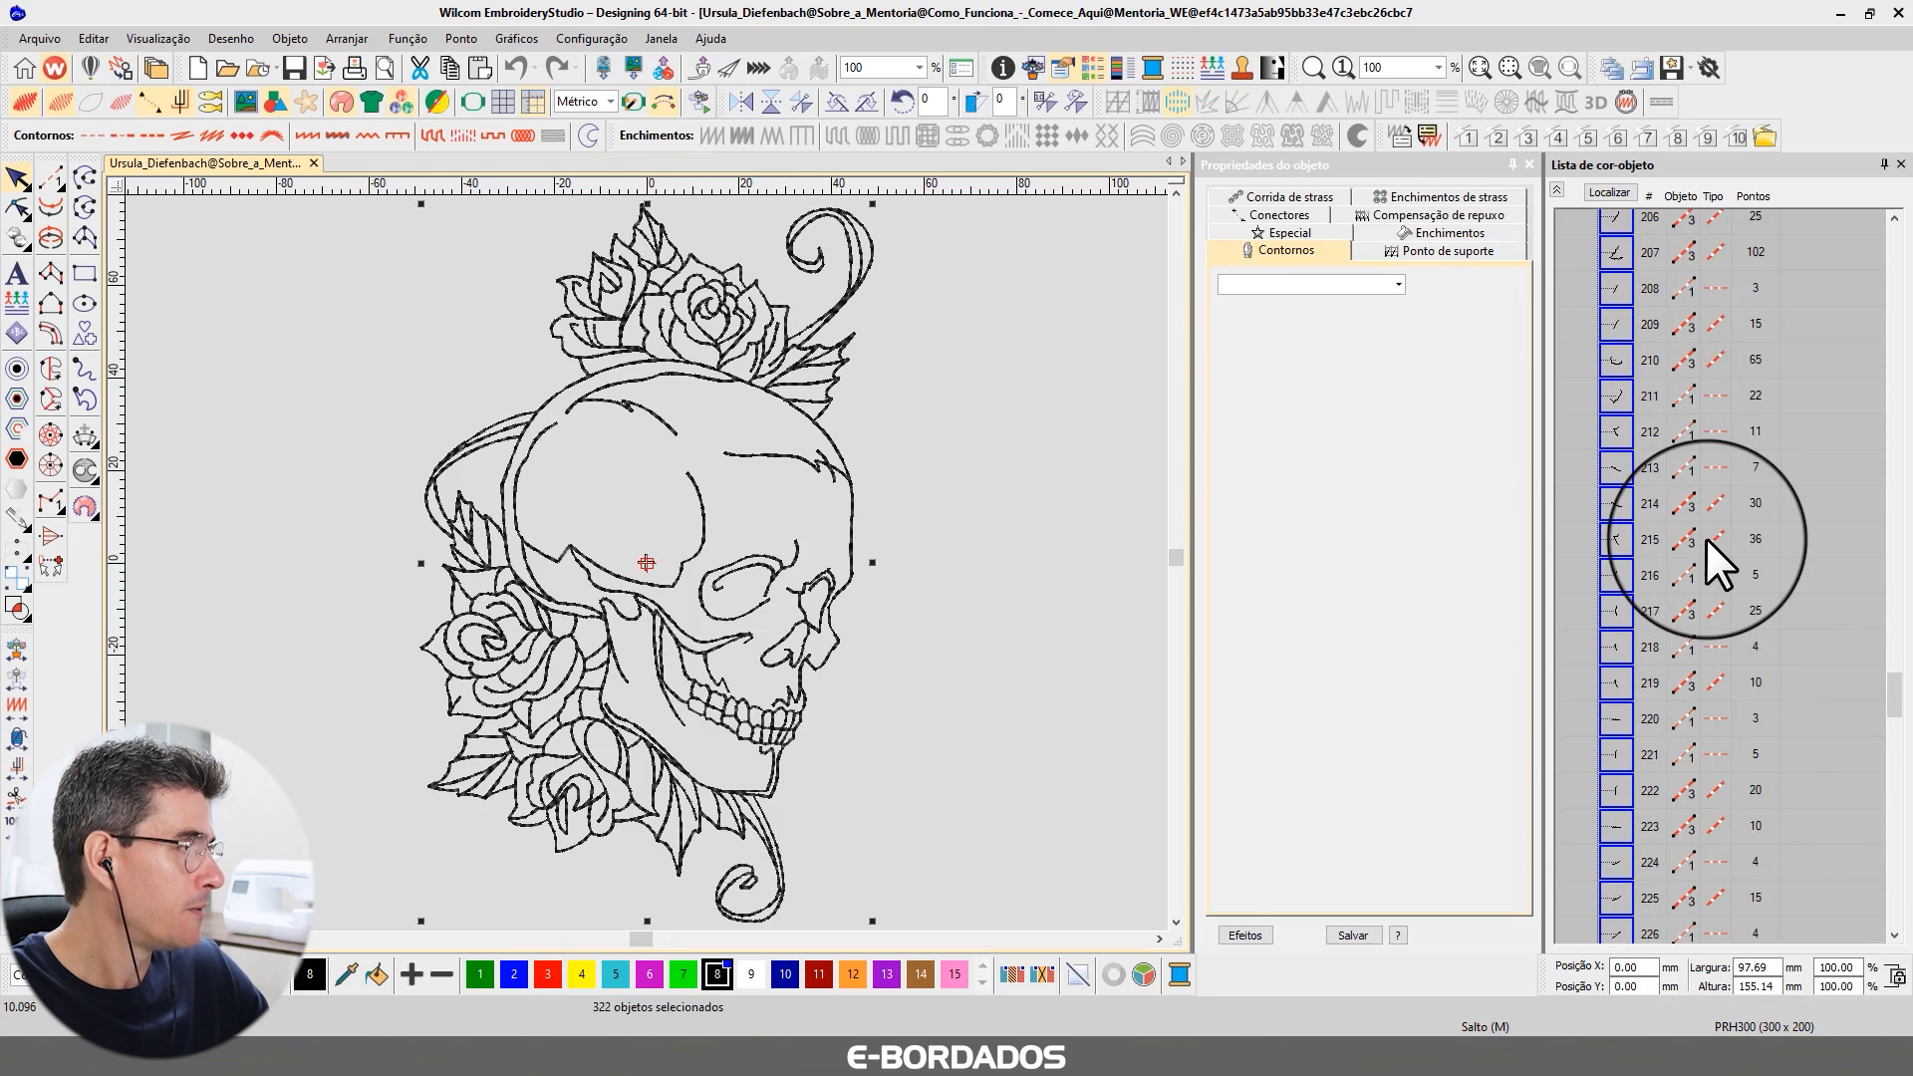
scroll(1706, 541, up, 20)
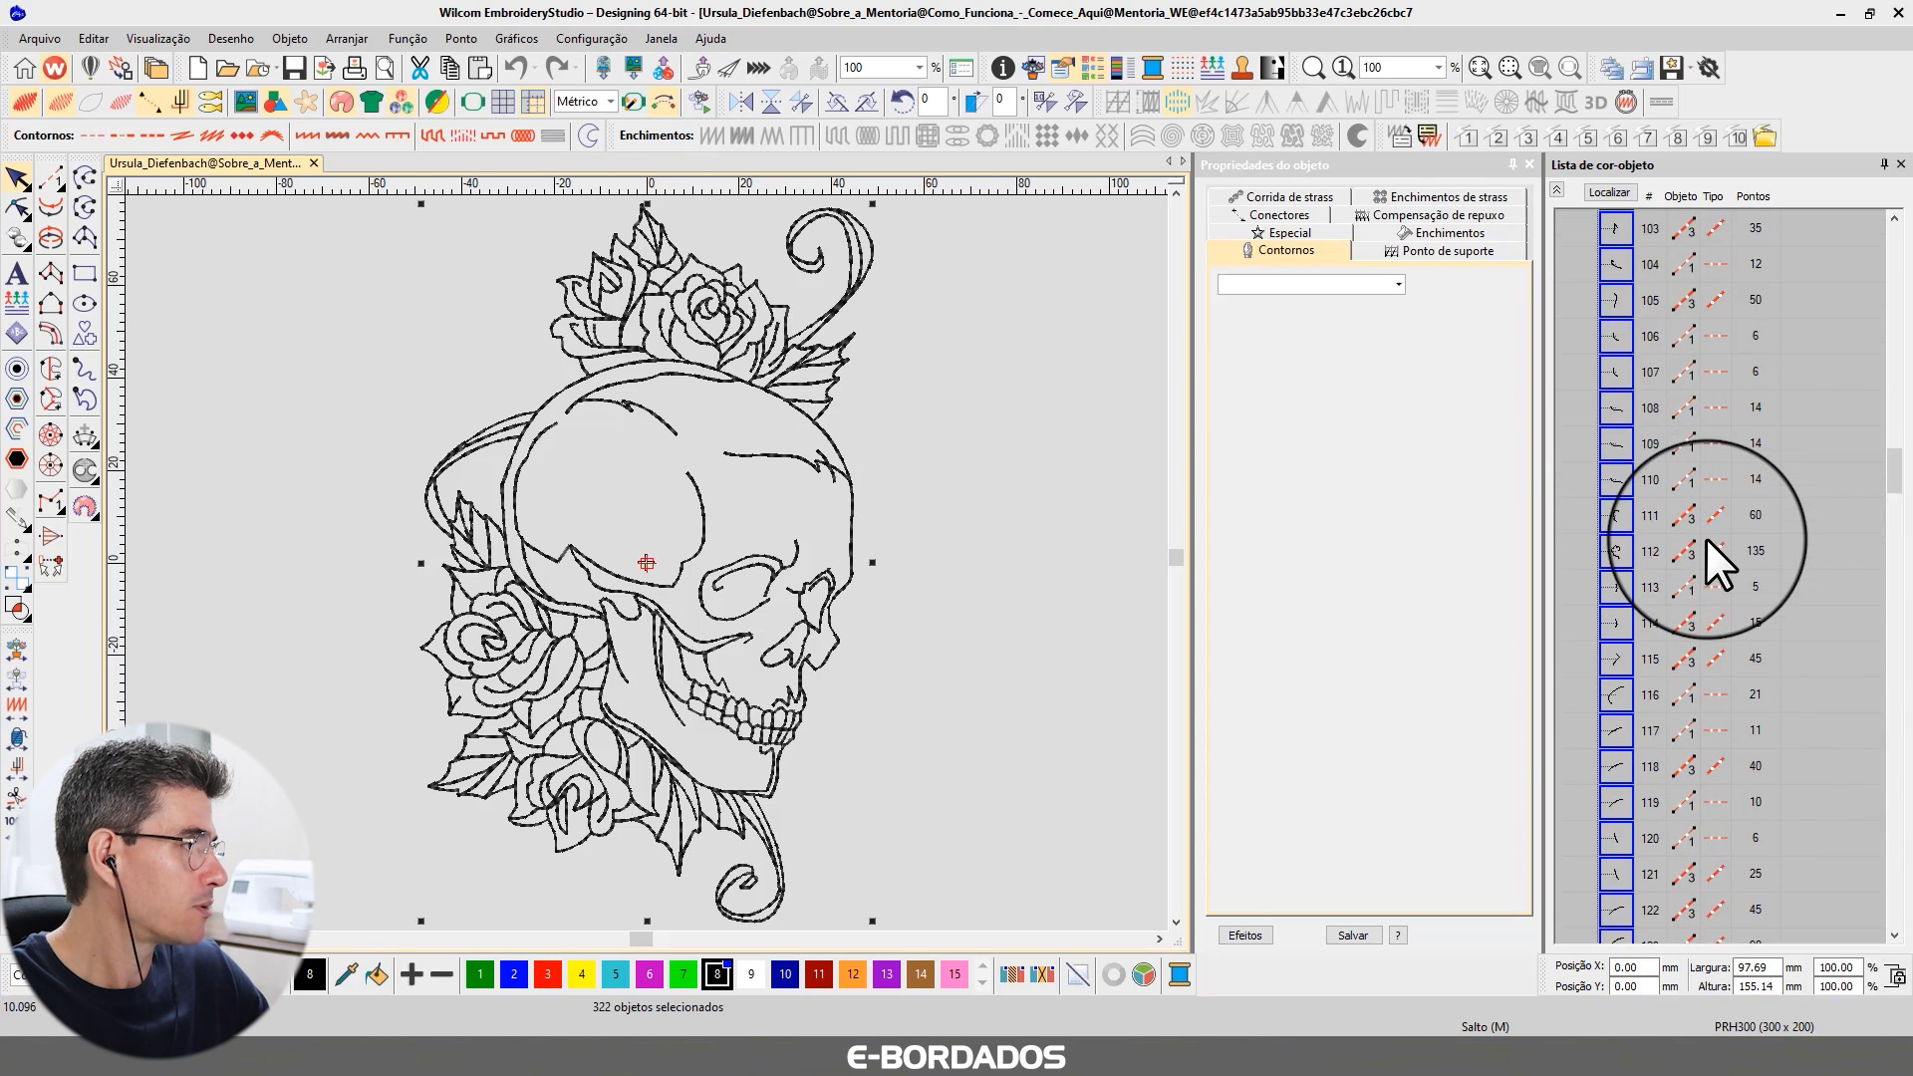
scroll(1705, 538, up, 13)
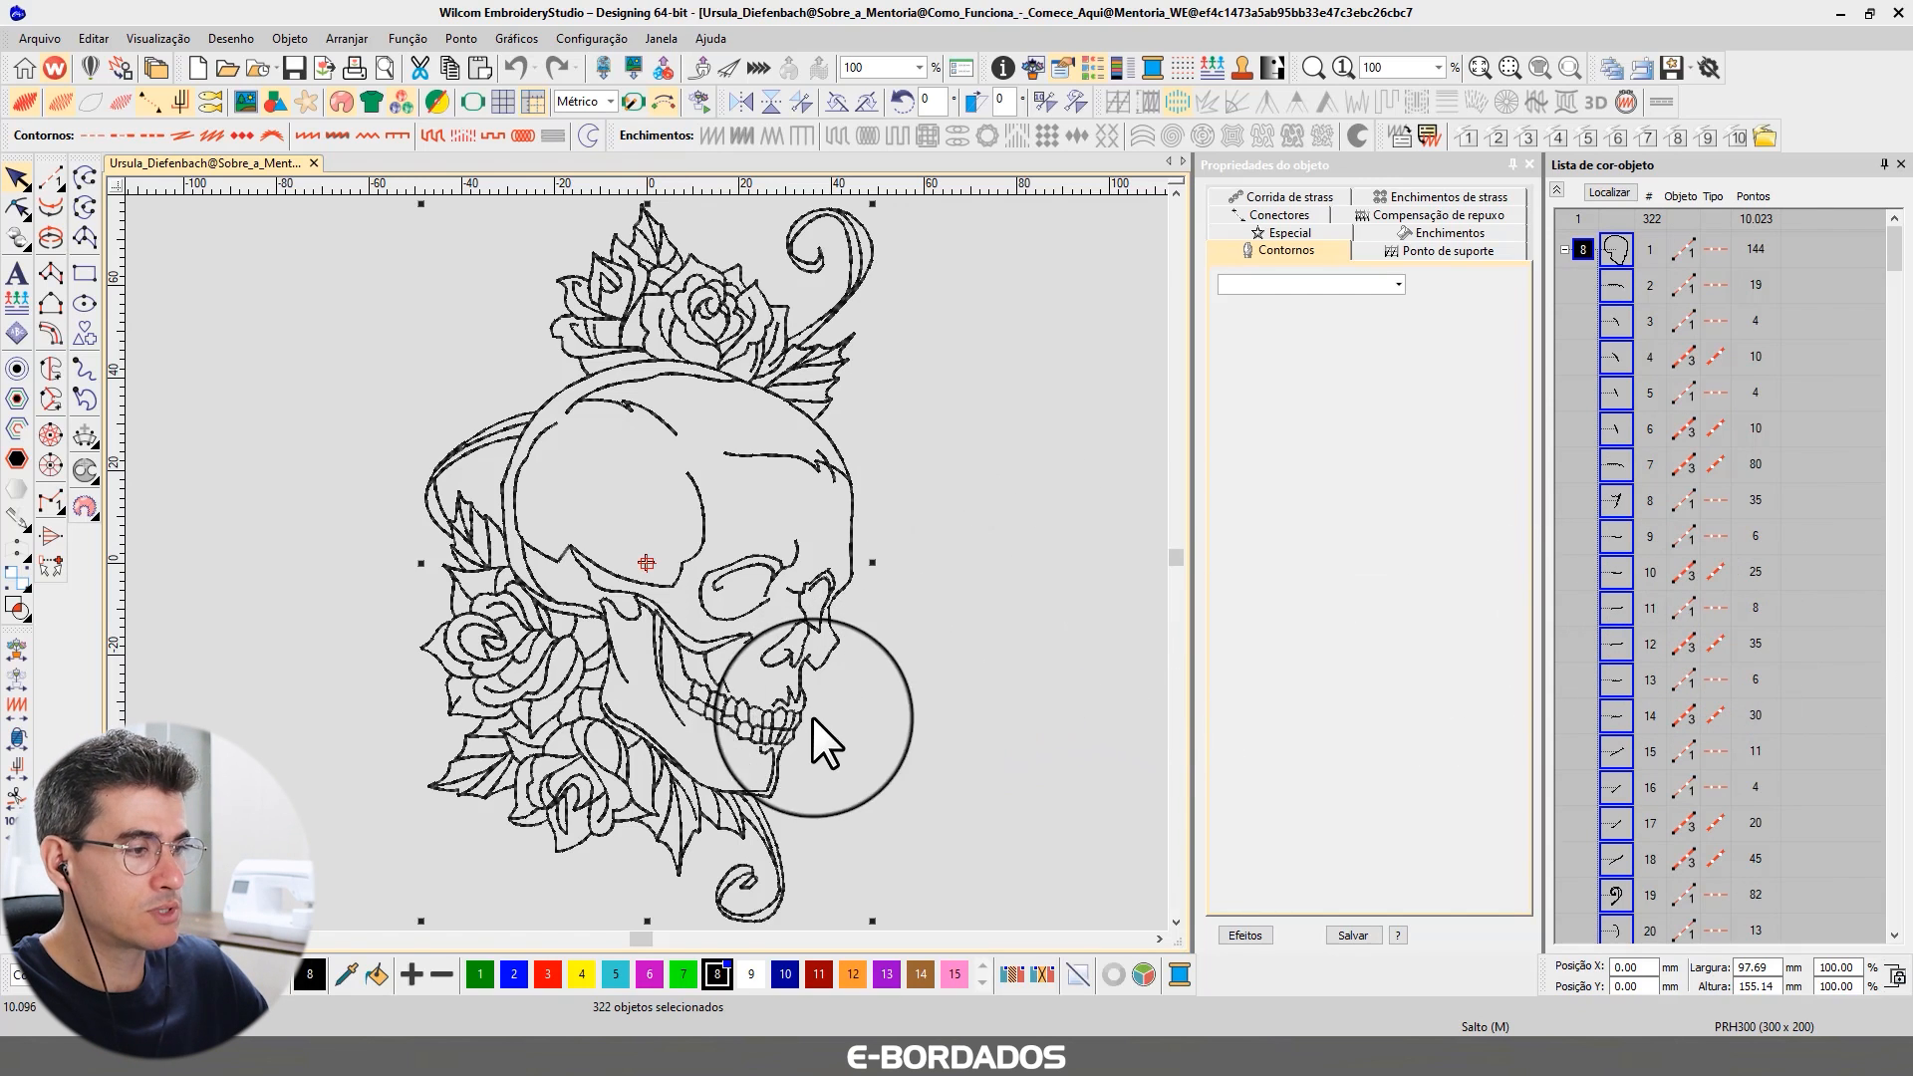
- Clear the object selection and play the stitch simulation of the whole design at 11160 s/m
click(907, 647)
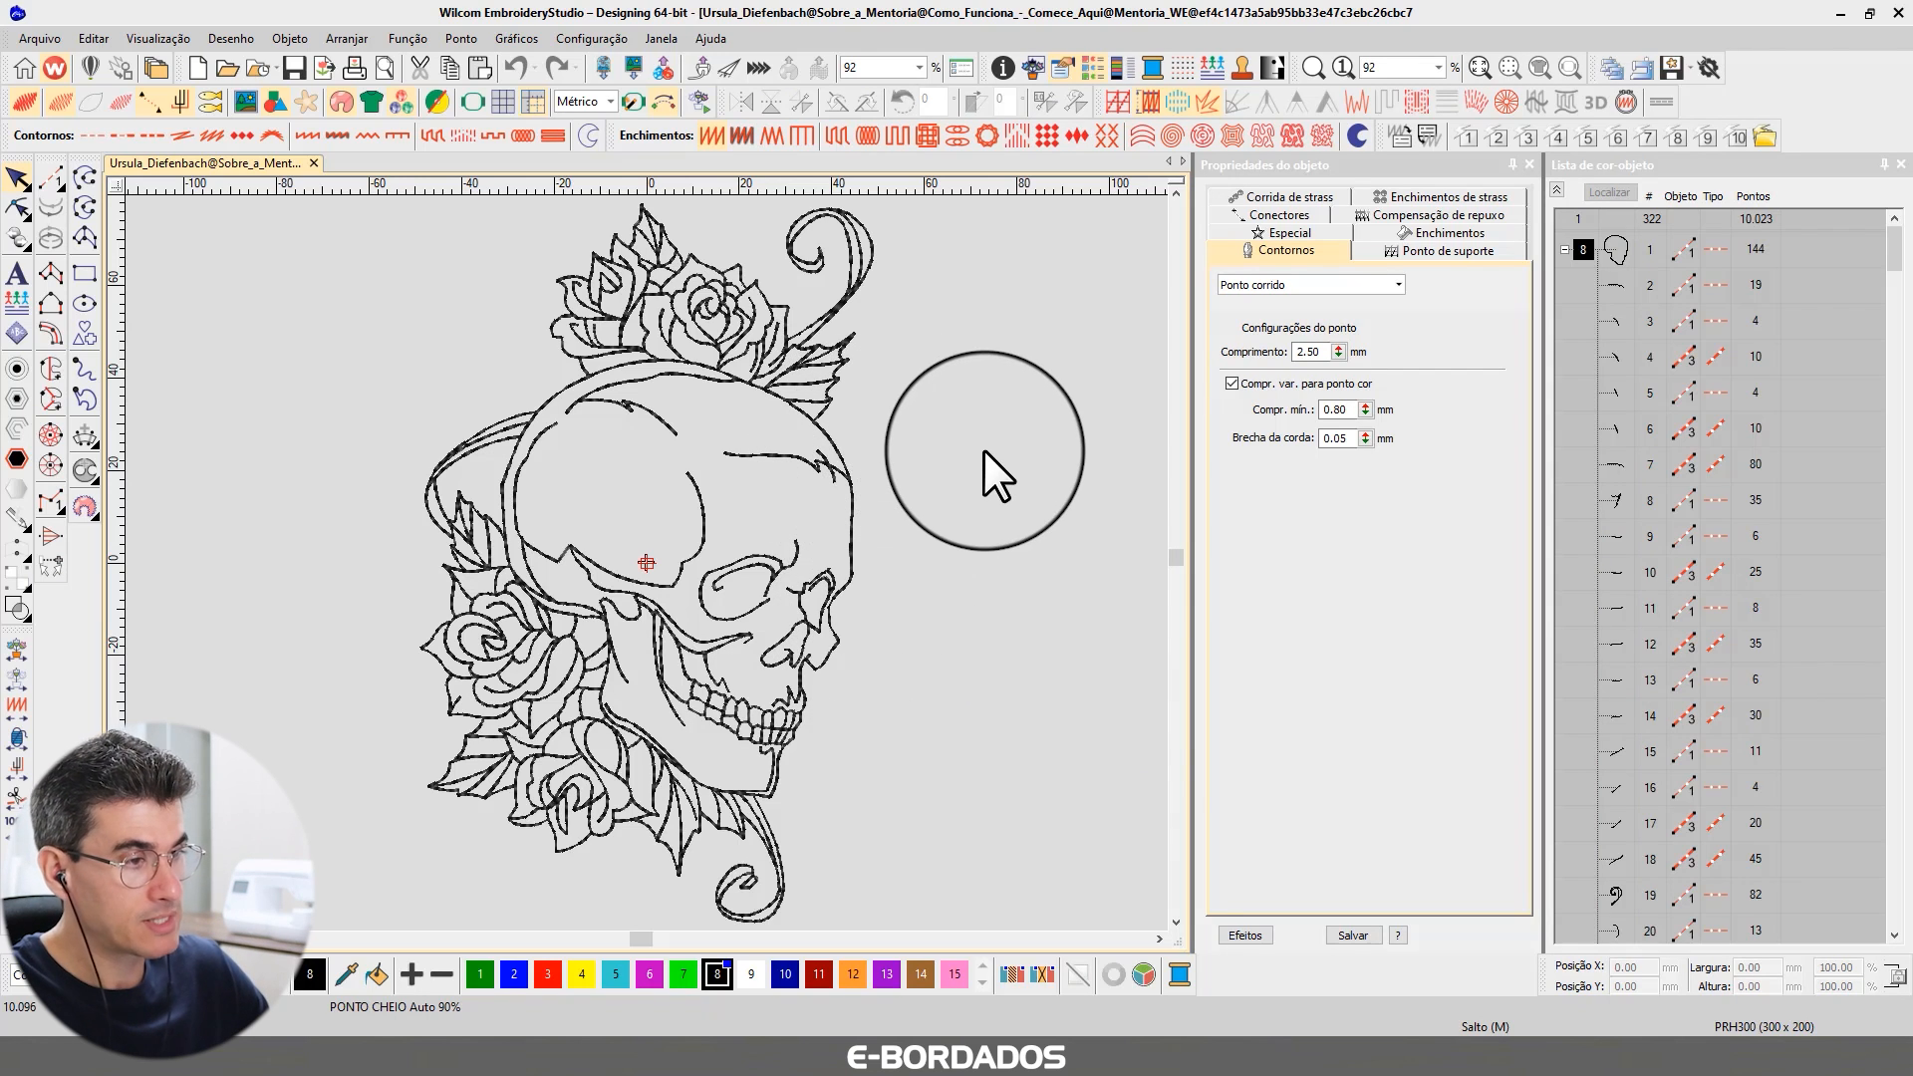
key(ctrl+a)
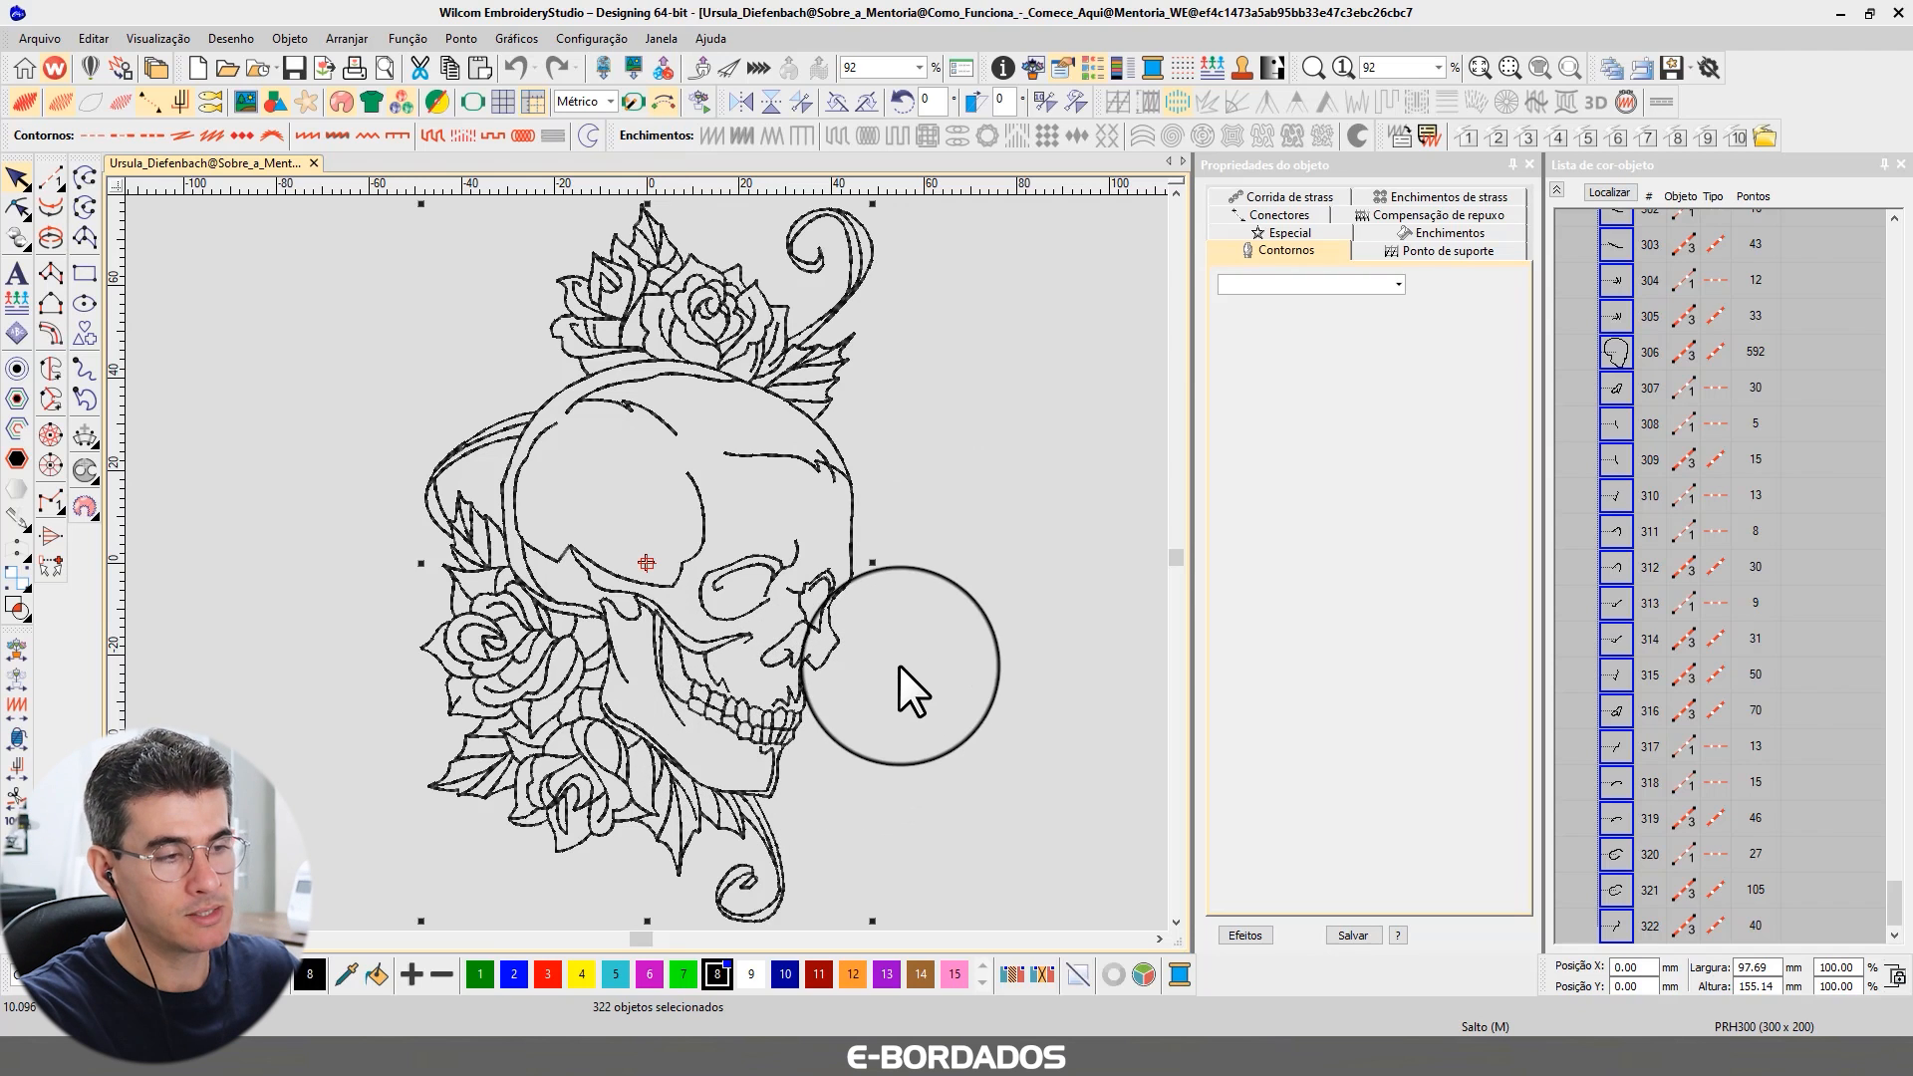
click(938, 628)
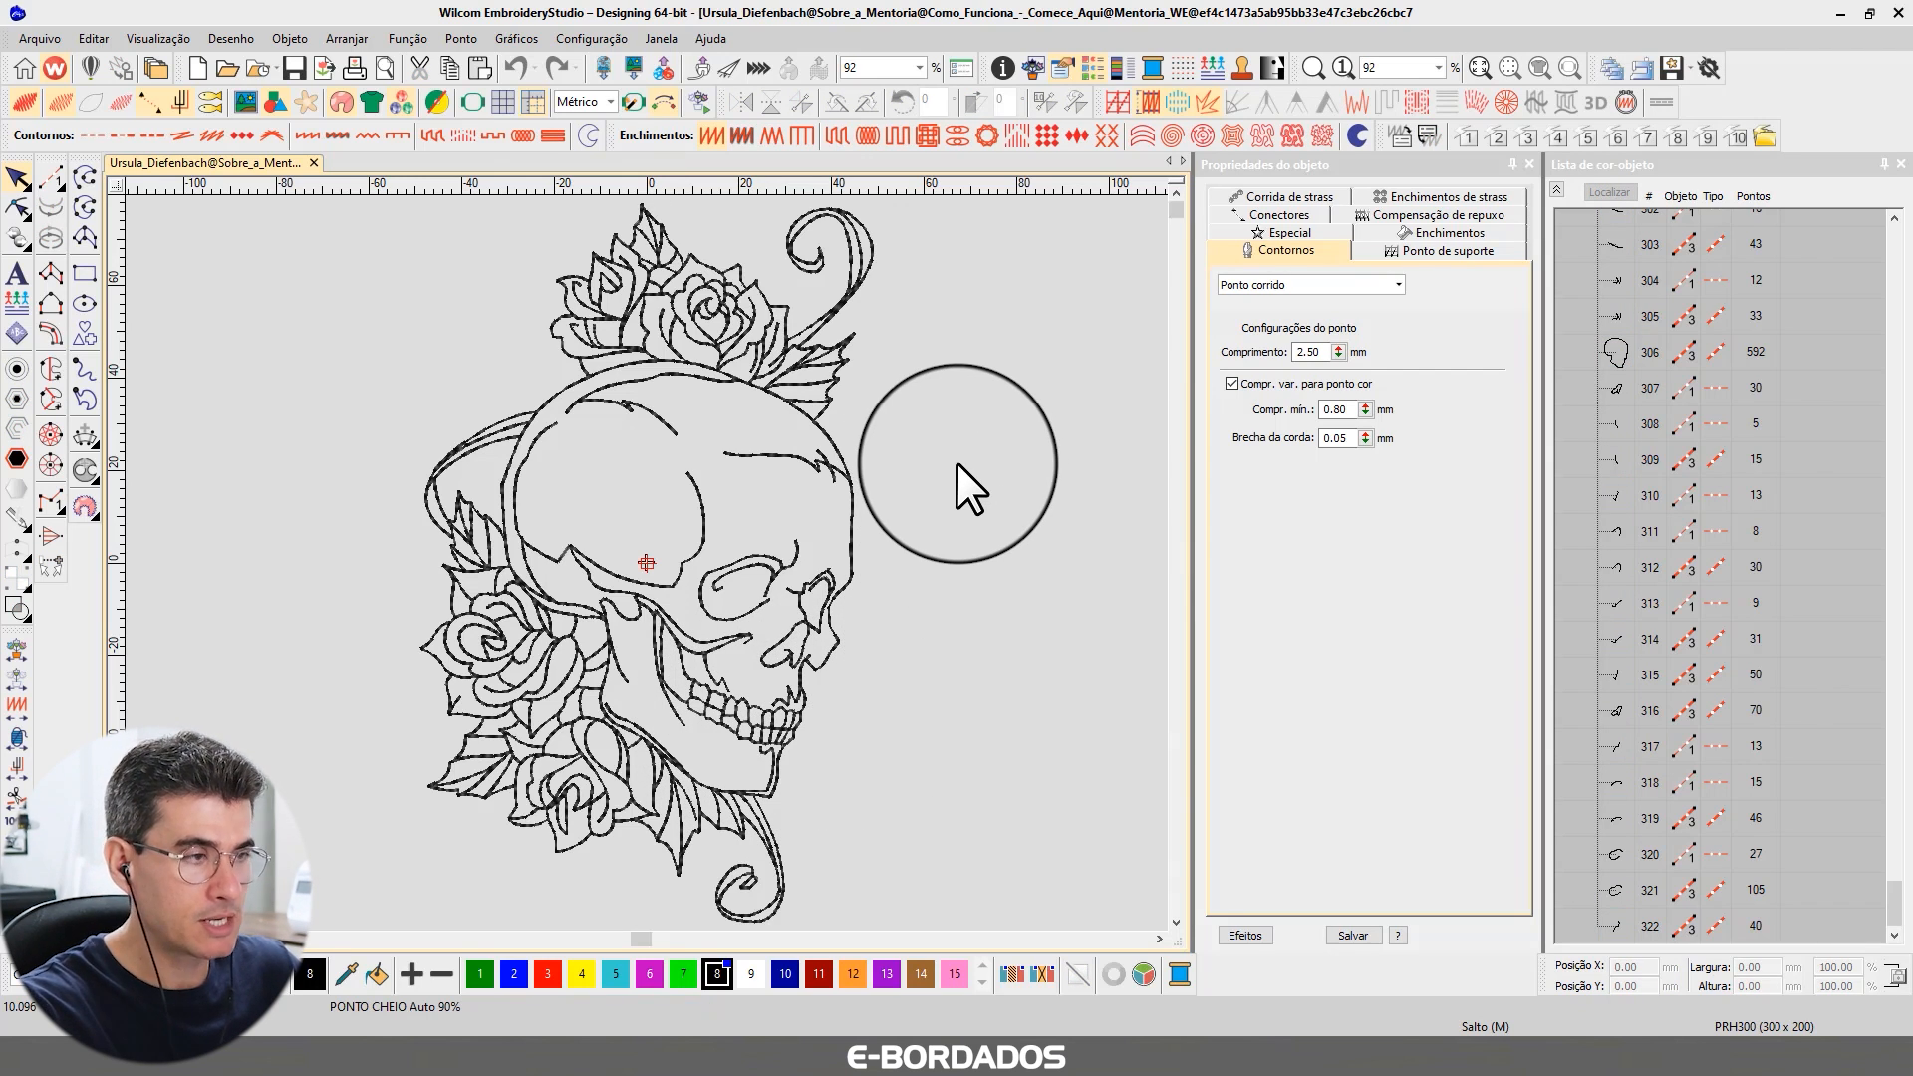
key(1)
key(0)
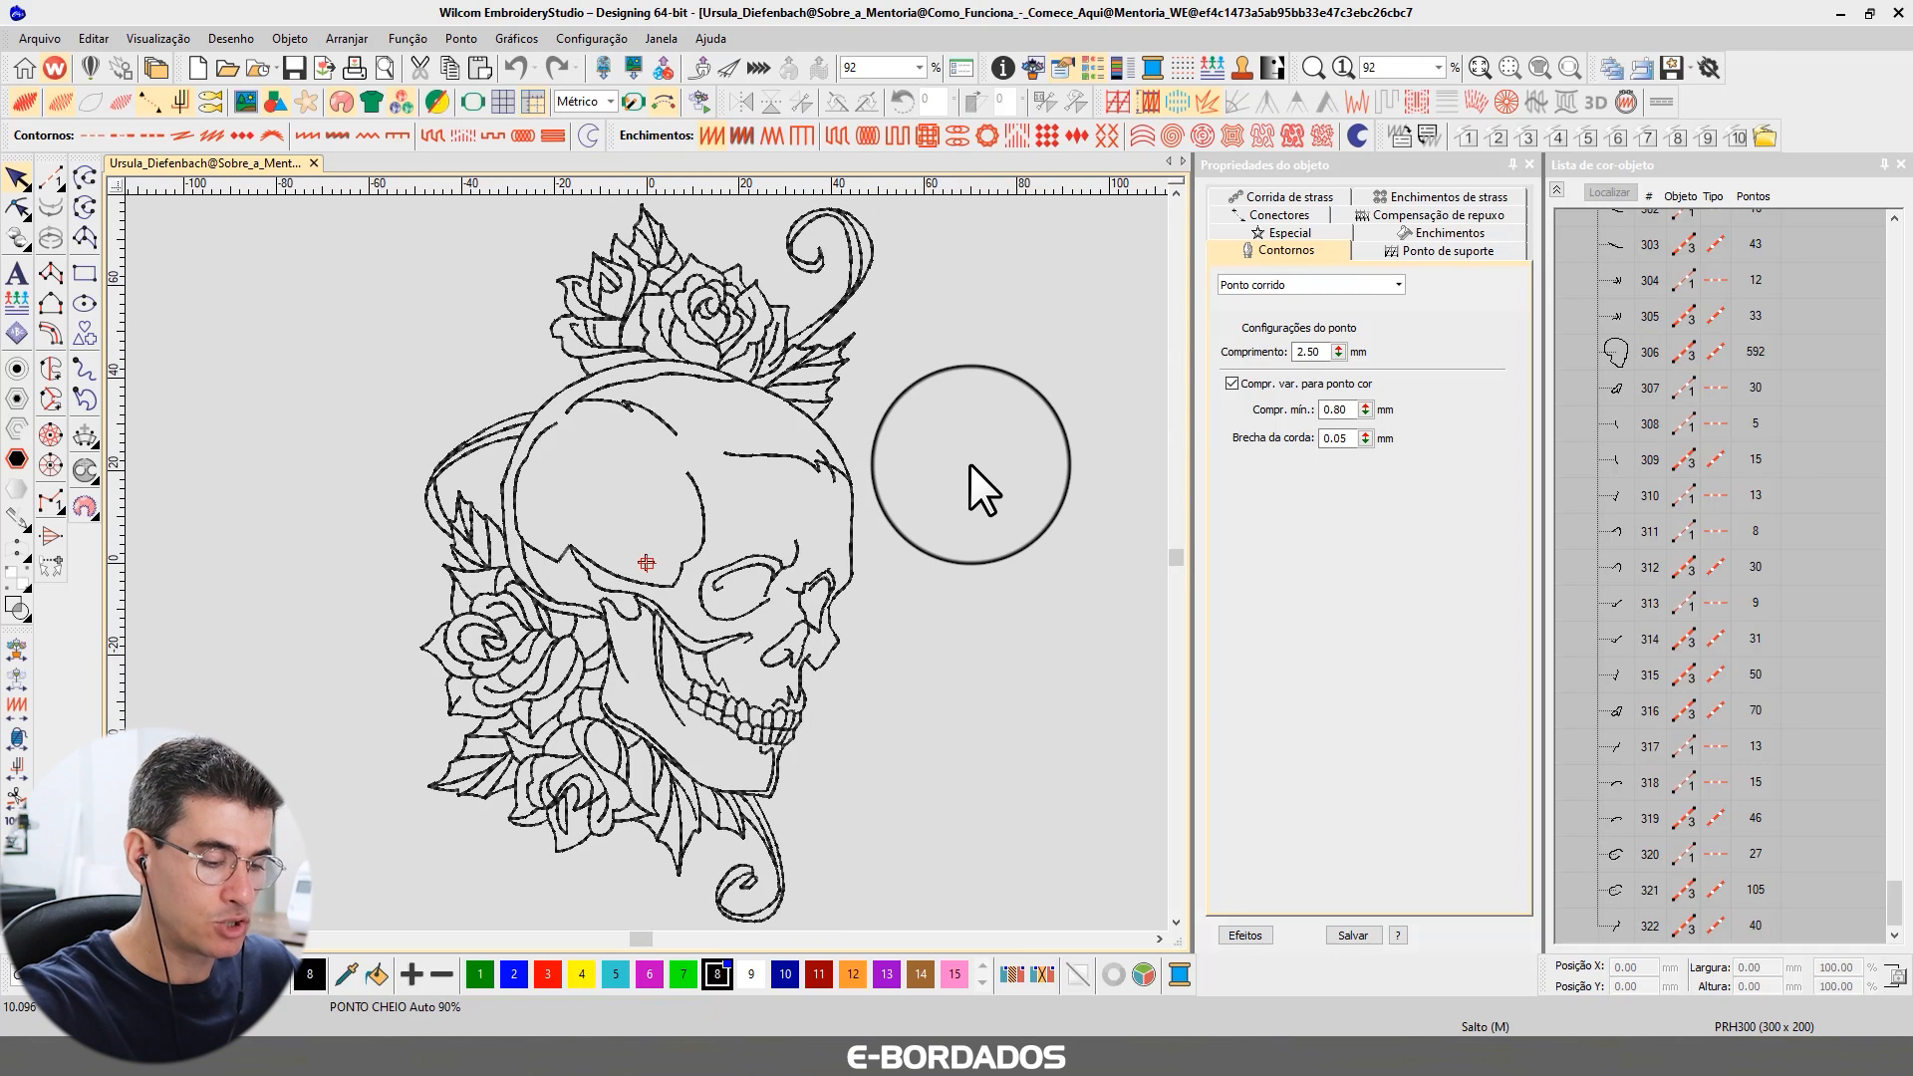
key(shift+r)
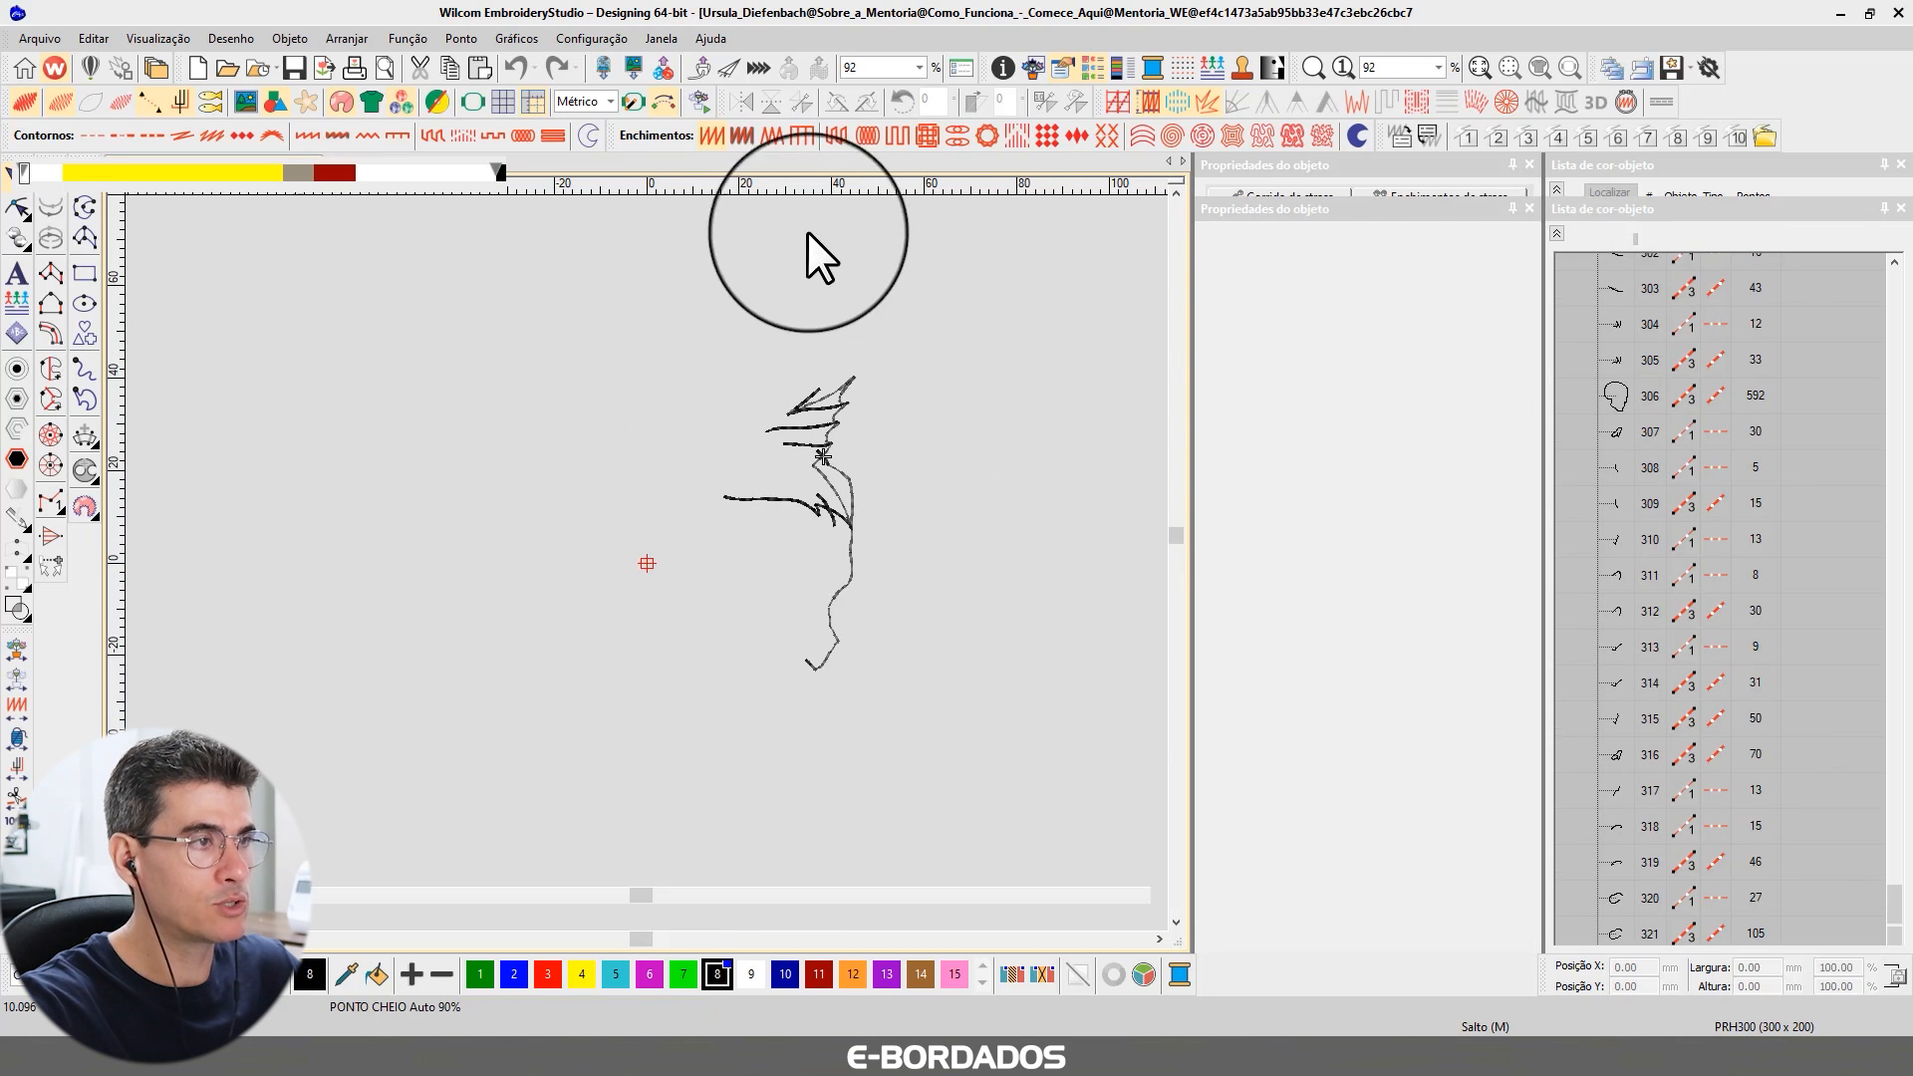
drag(877, 173, 862, 173)
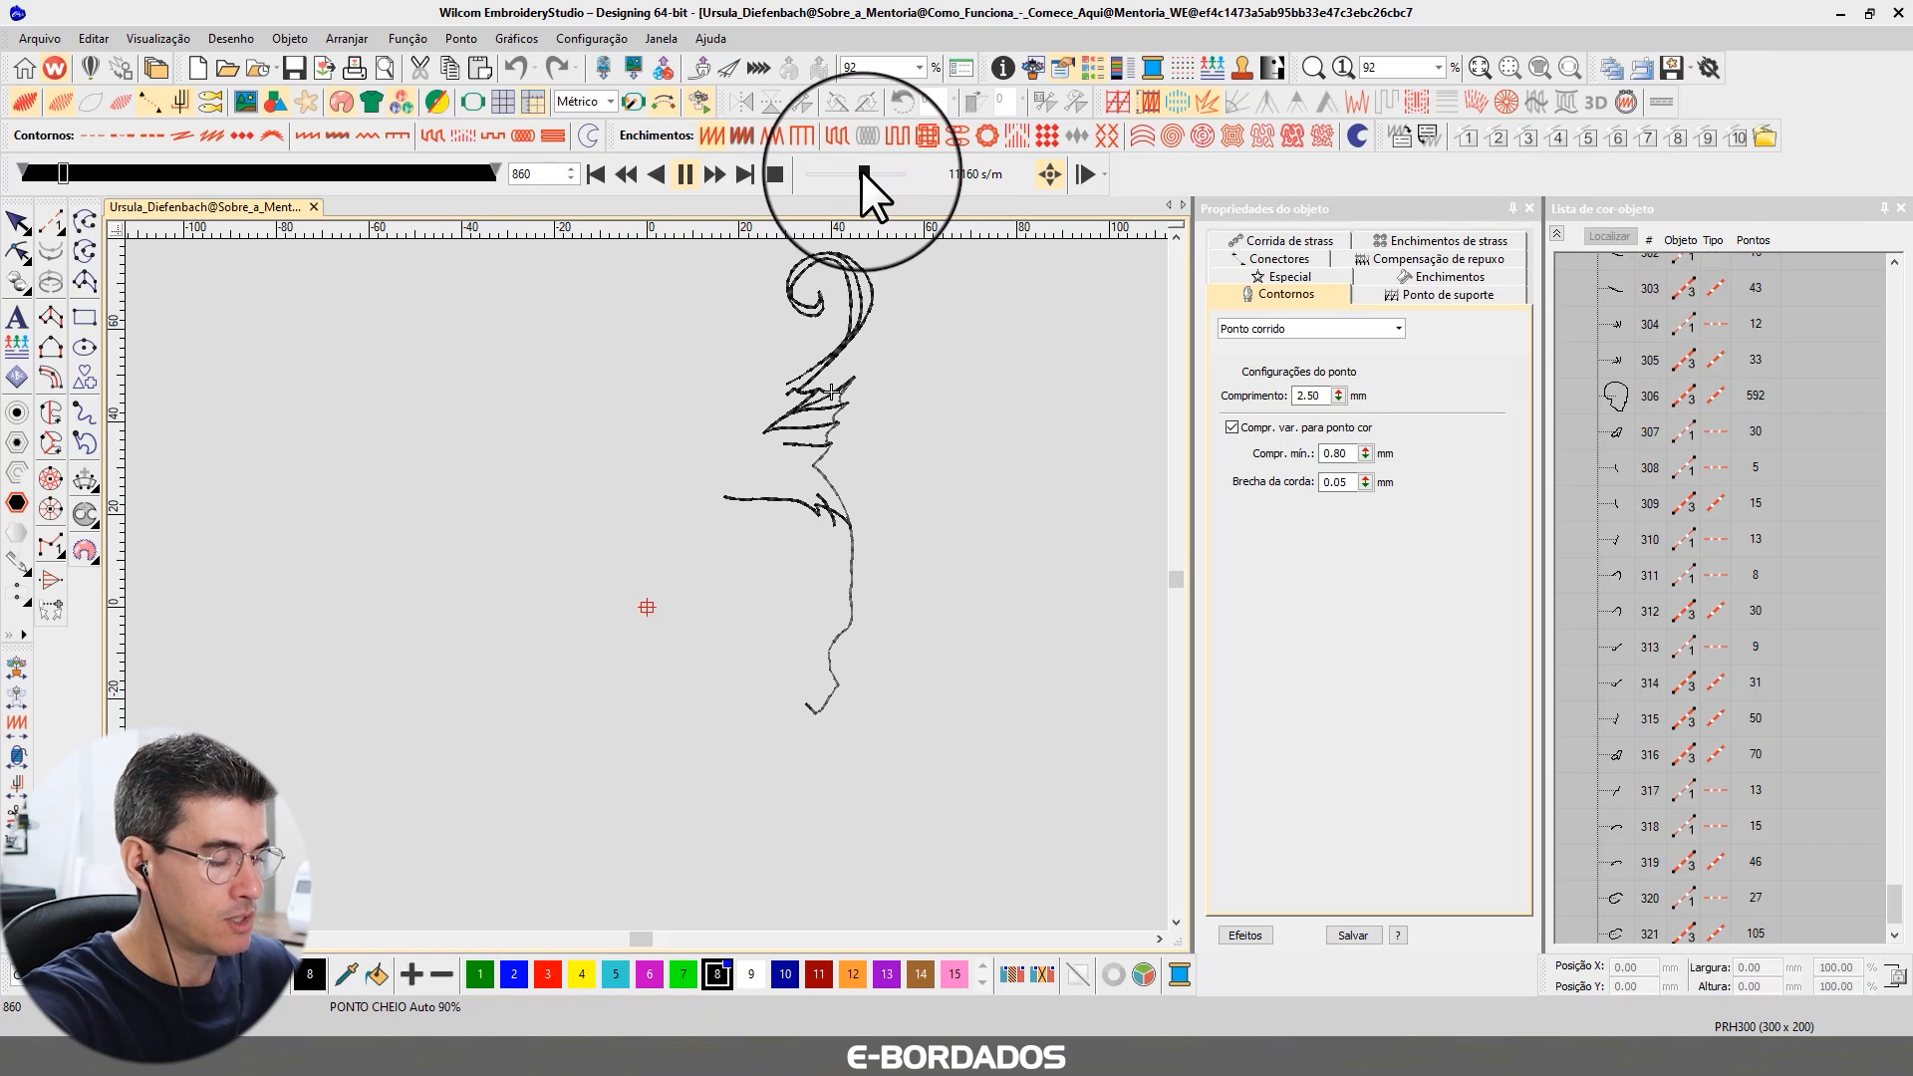
key(0)
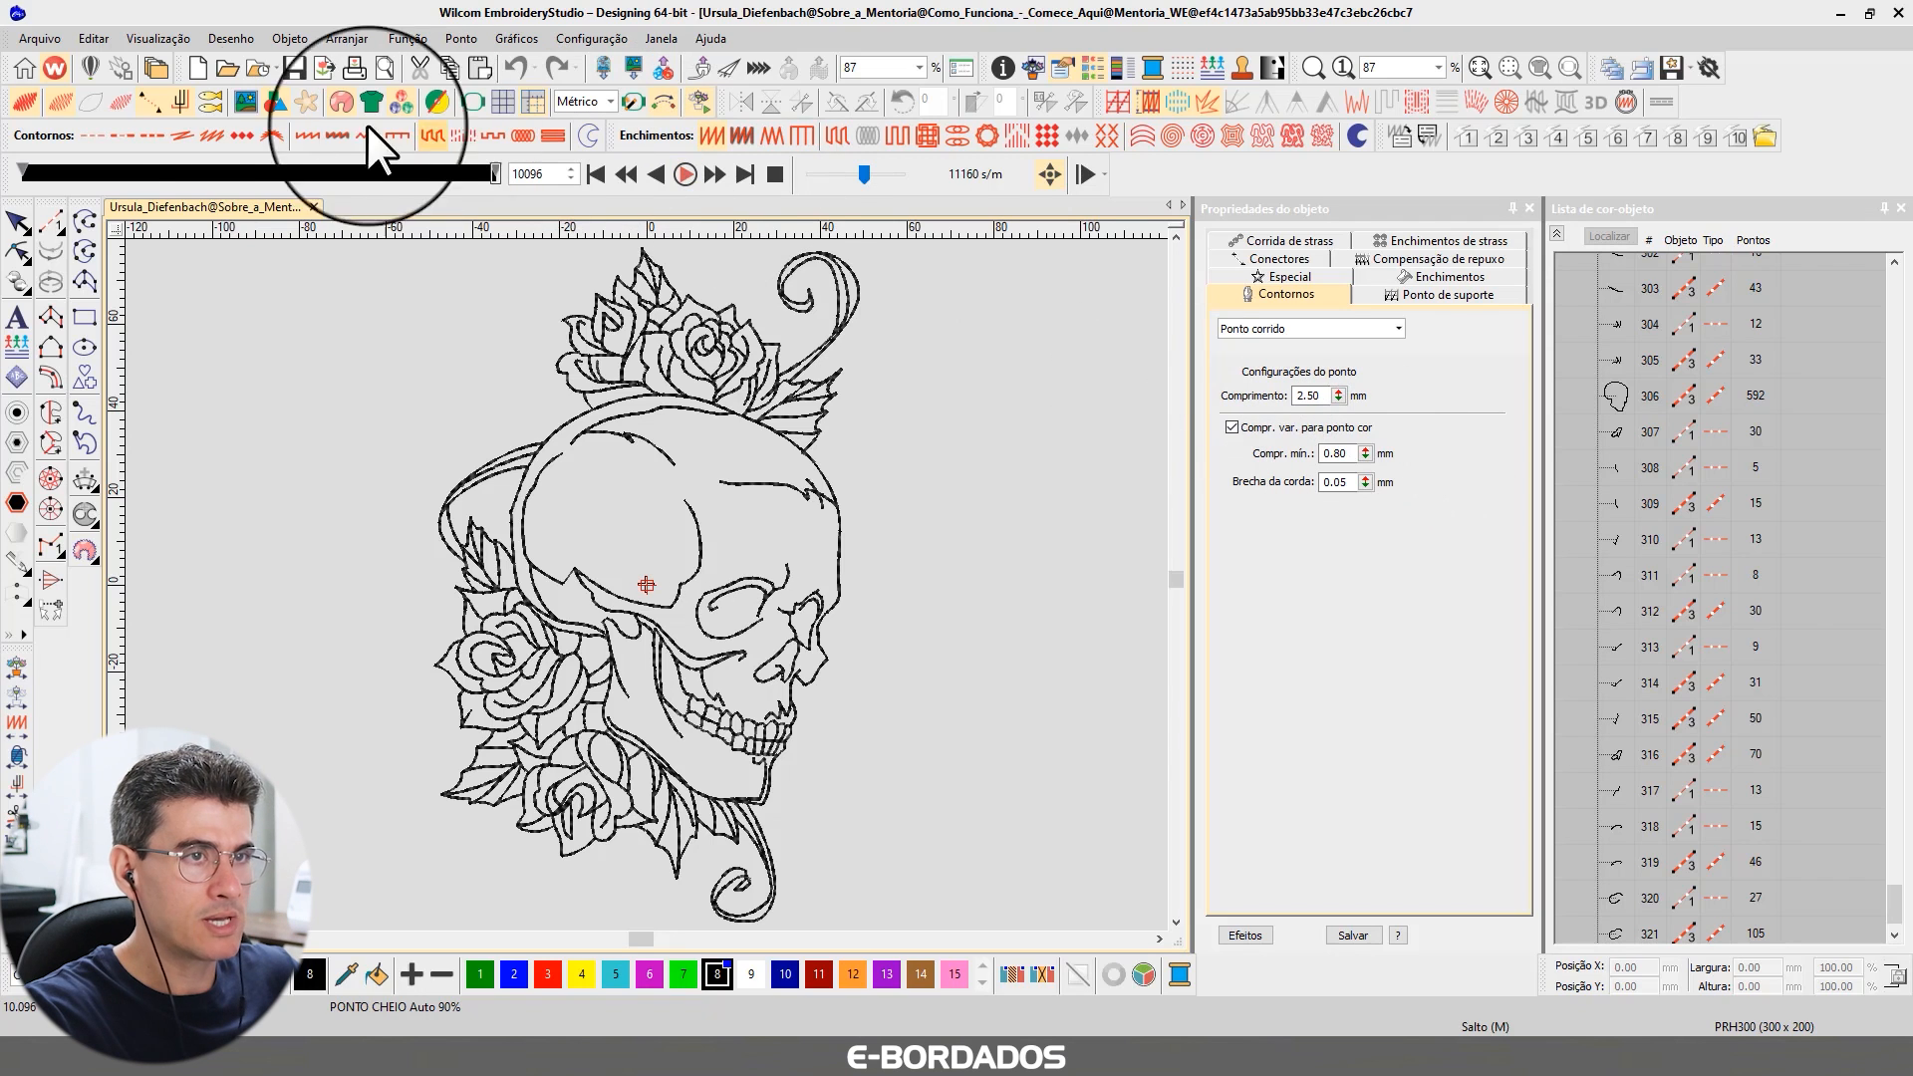
- Turn off the realistic stitch view, close the stitch simulation and examine the connecting jumps around the skull's eye and nose
click(28, 103)
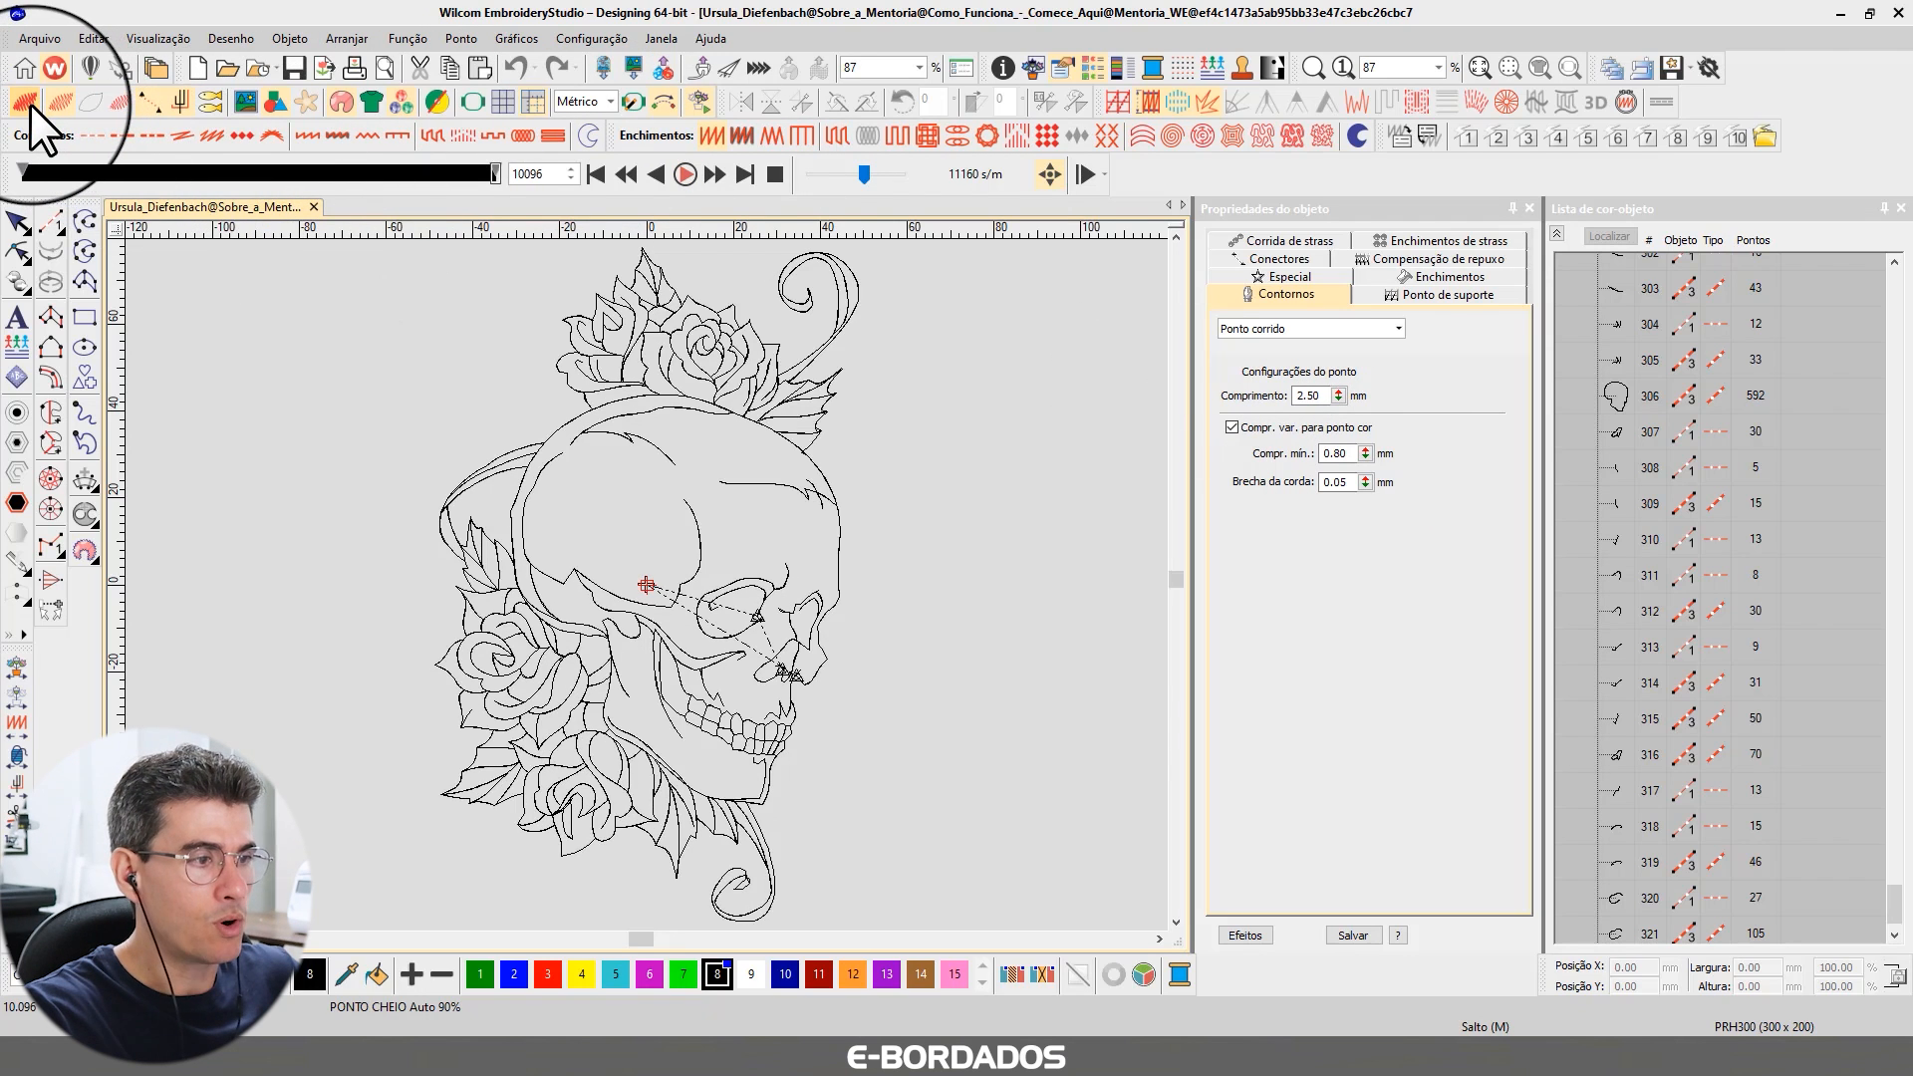
click(30, 104)
click(30, 104)
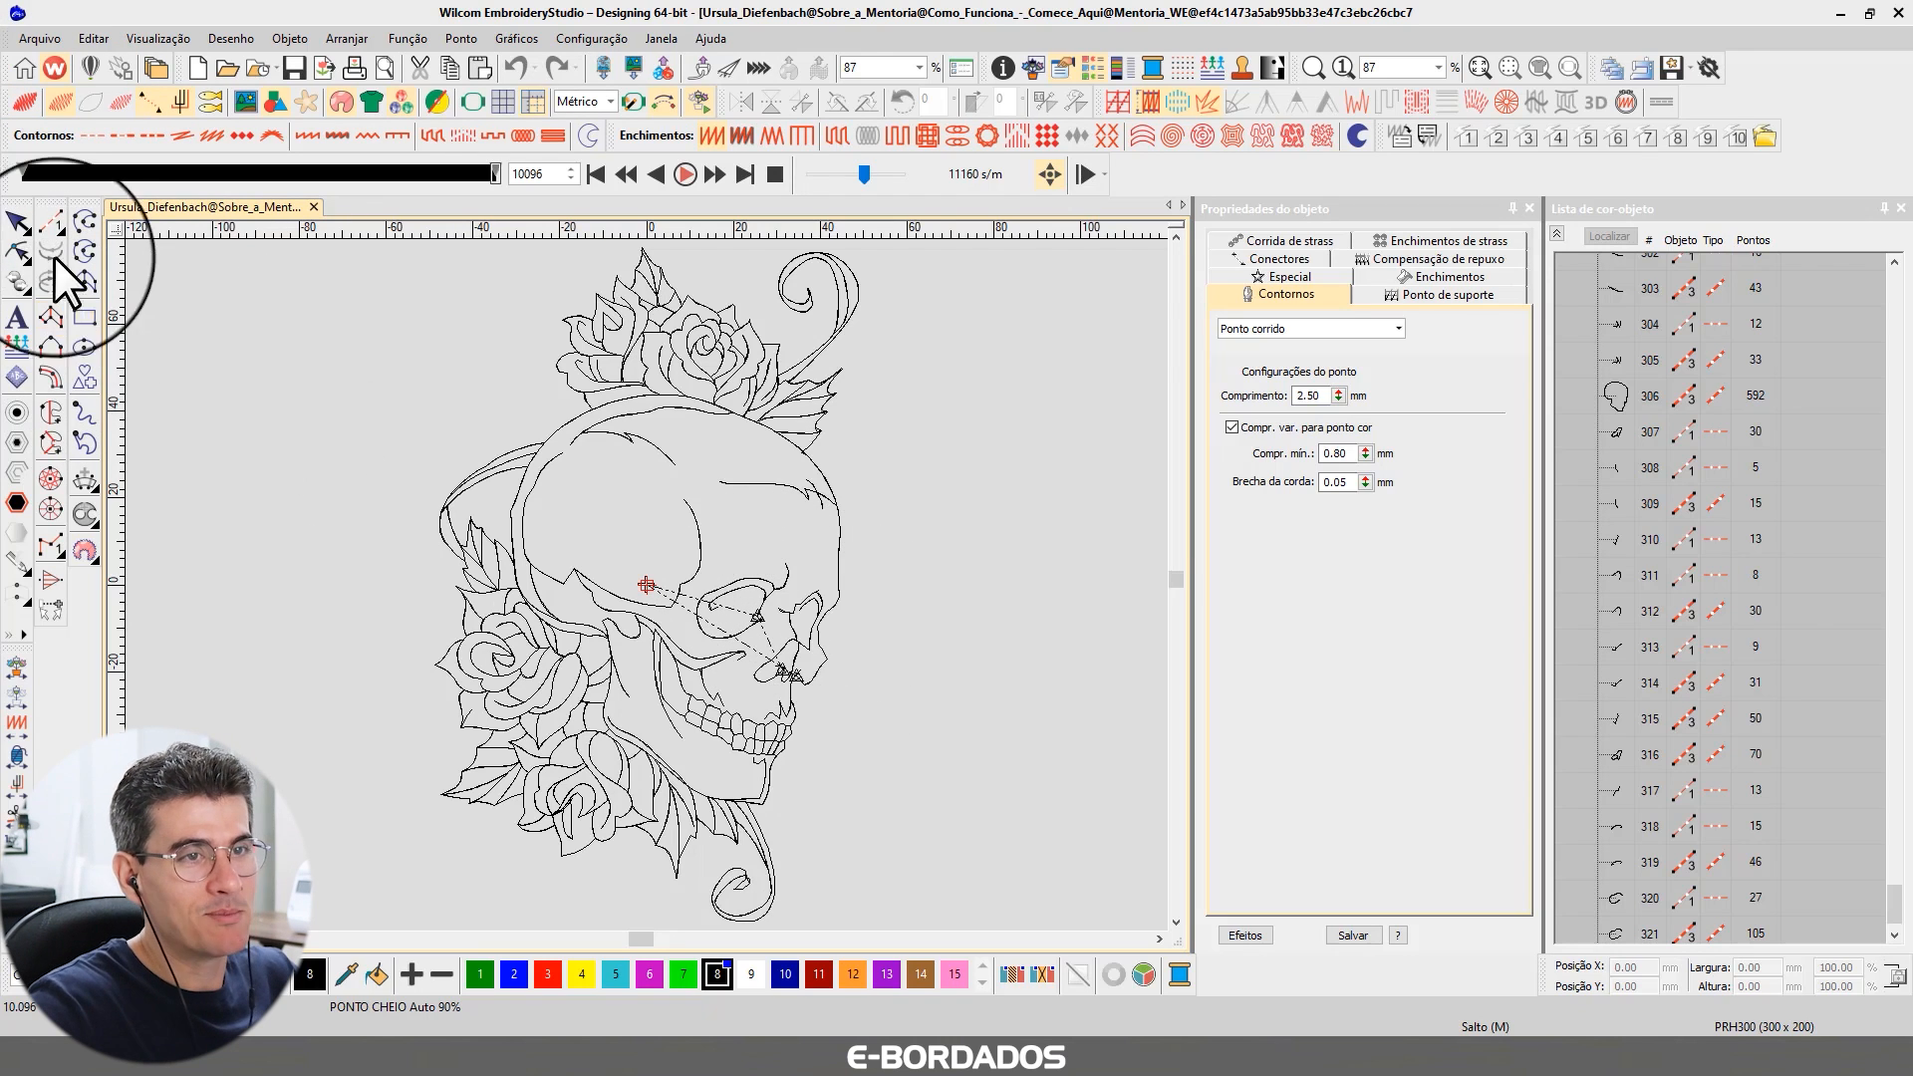
click(22, 222)
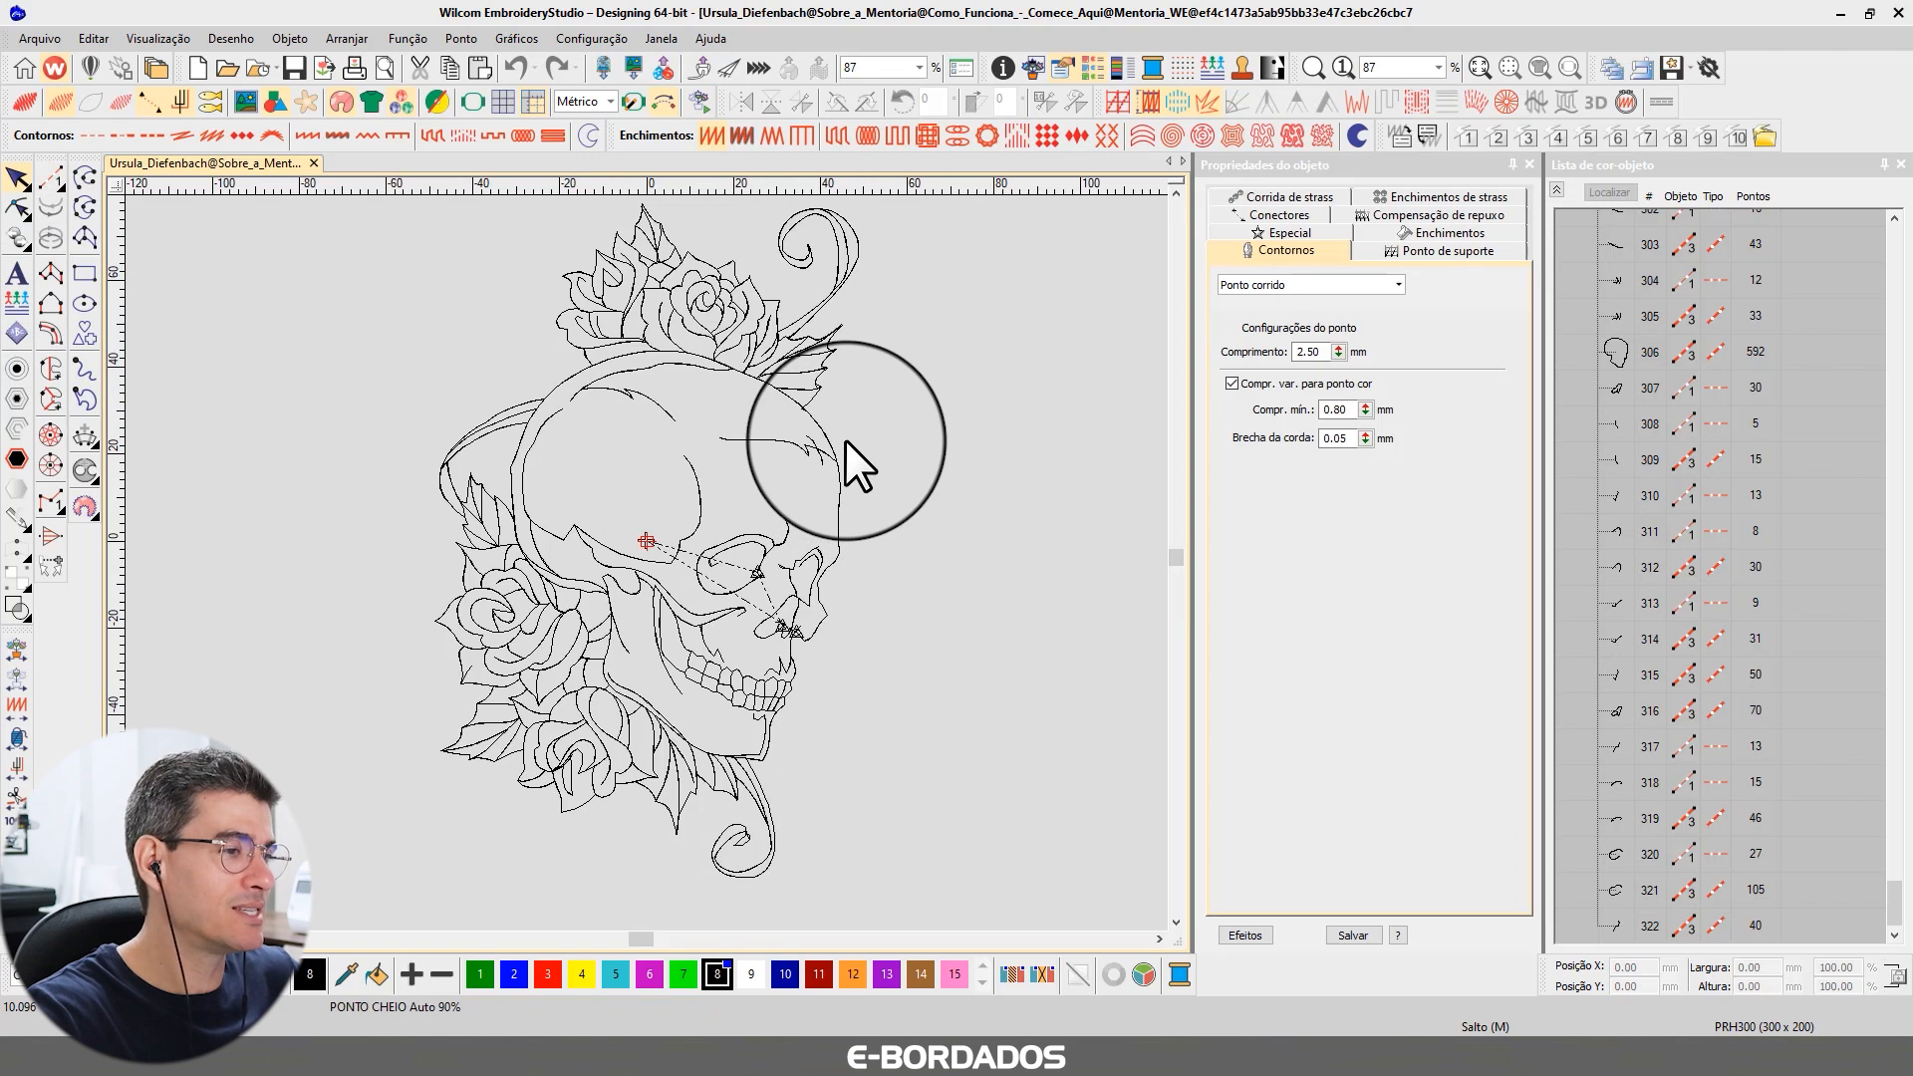
scroll(817, 637, up, 4)
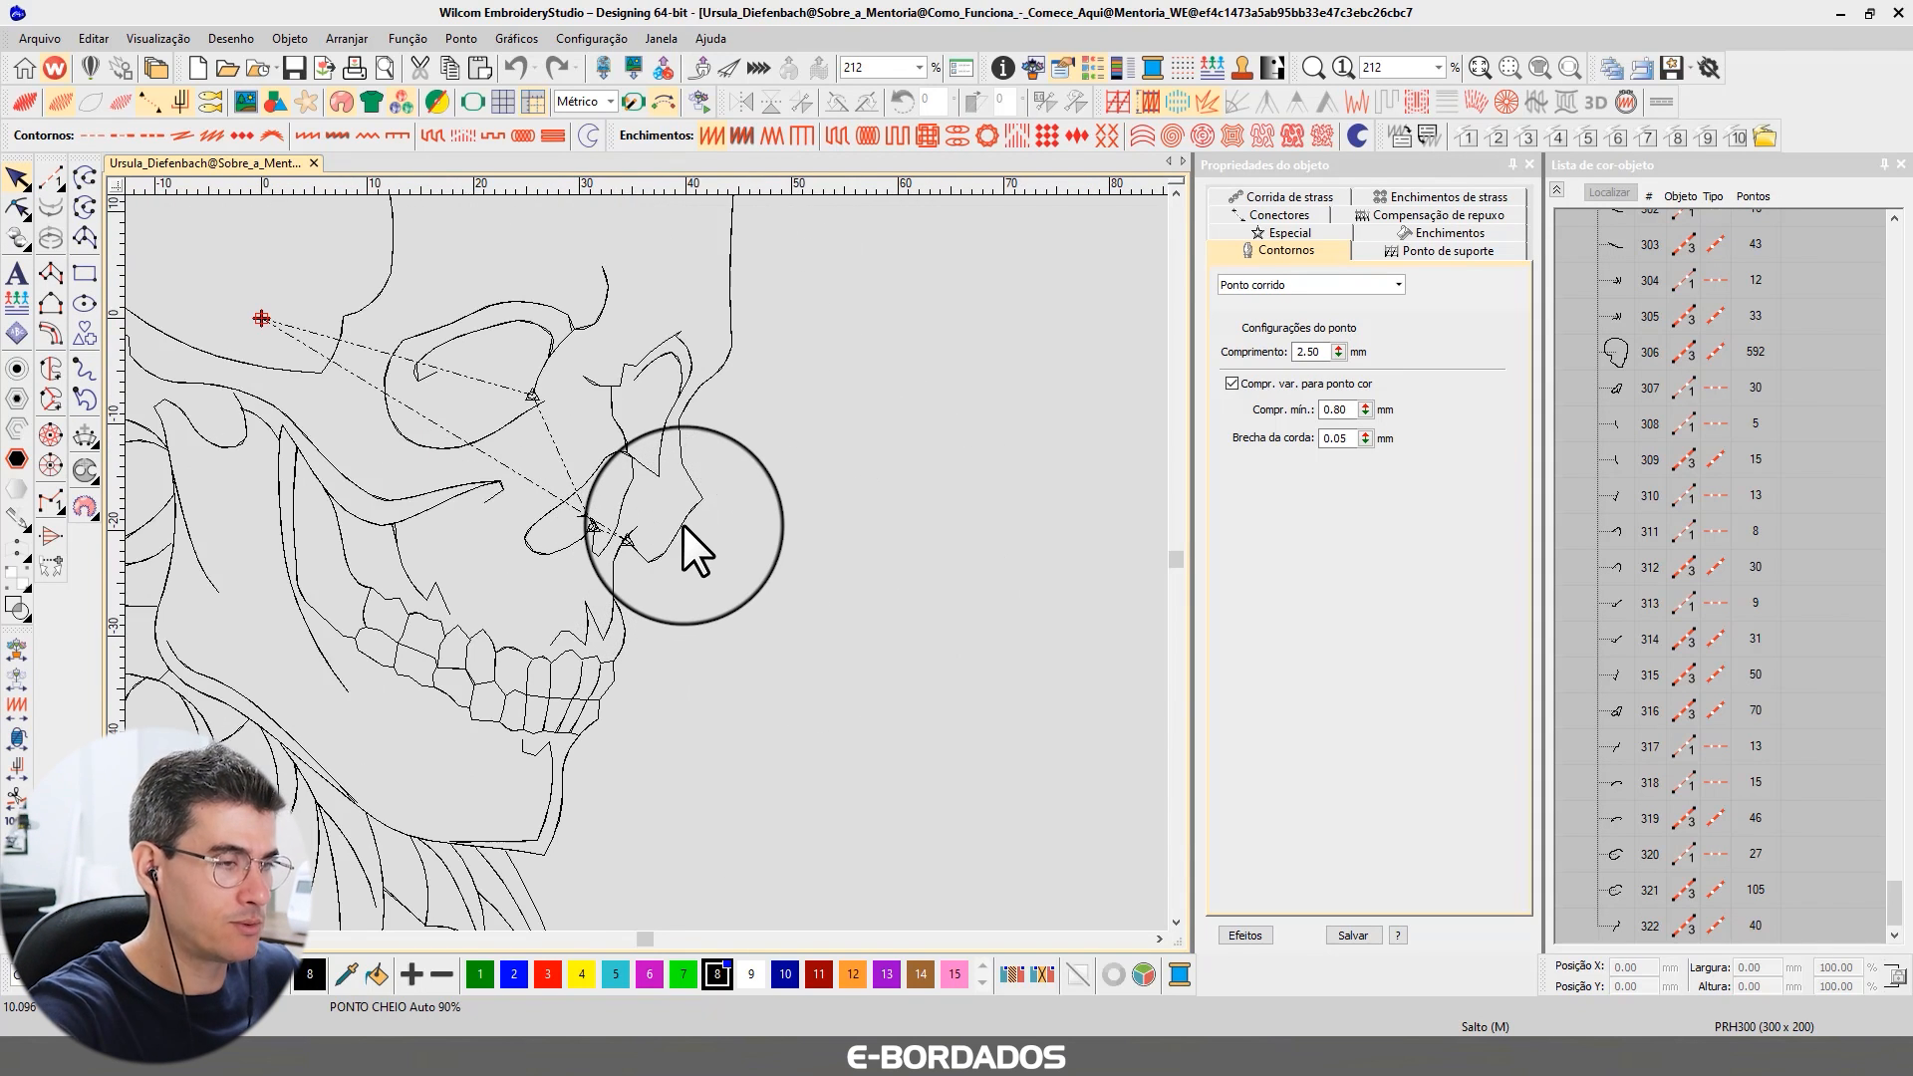
scroll(683, 524, down, 4)
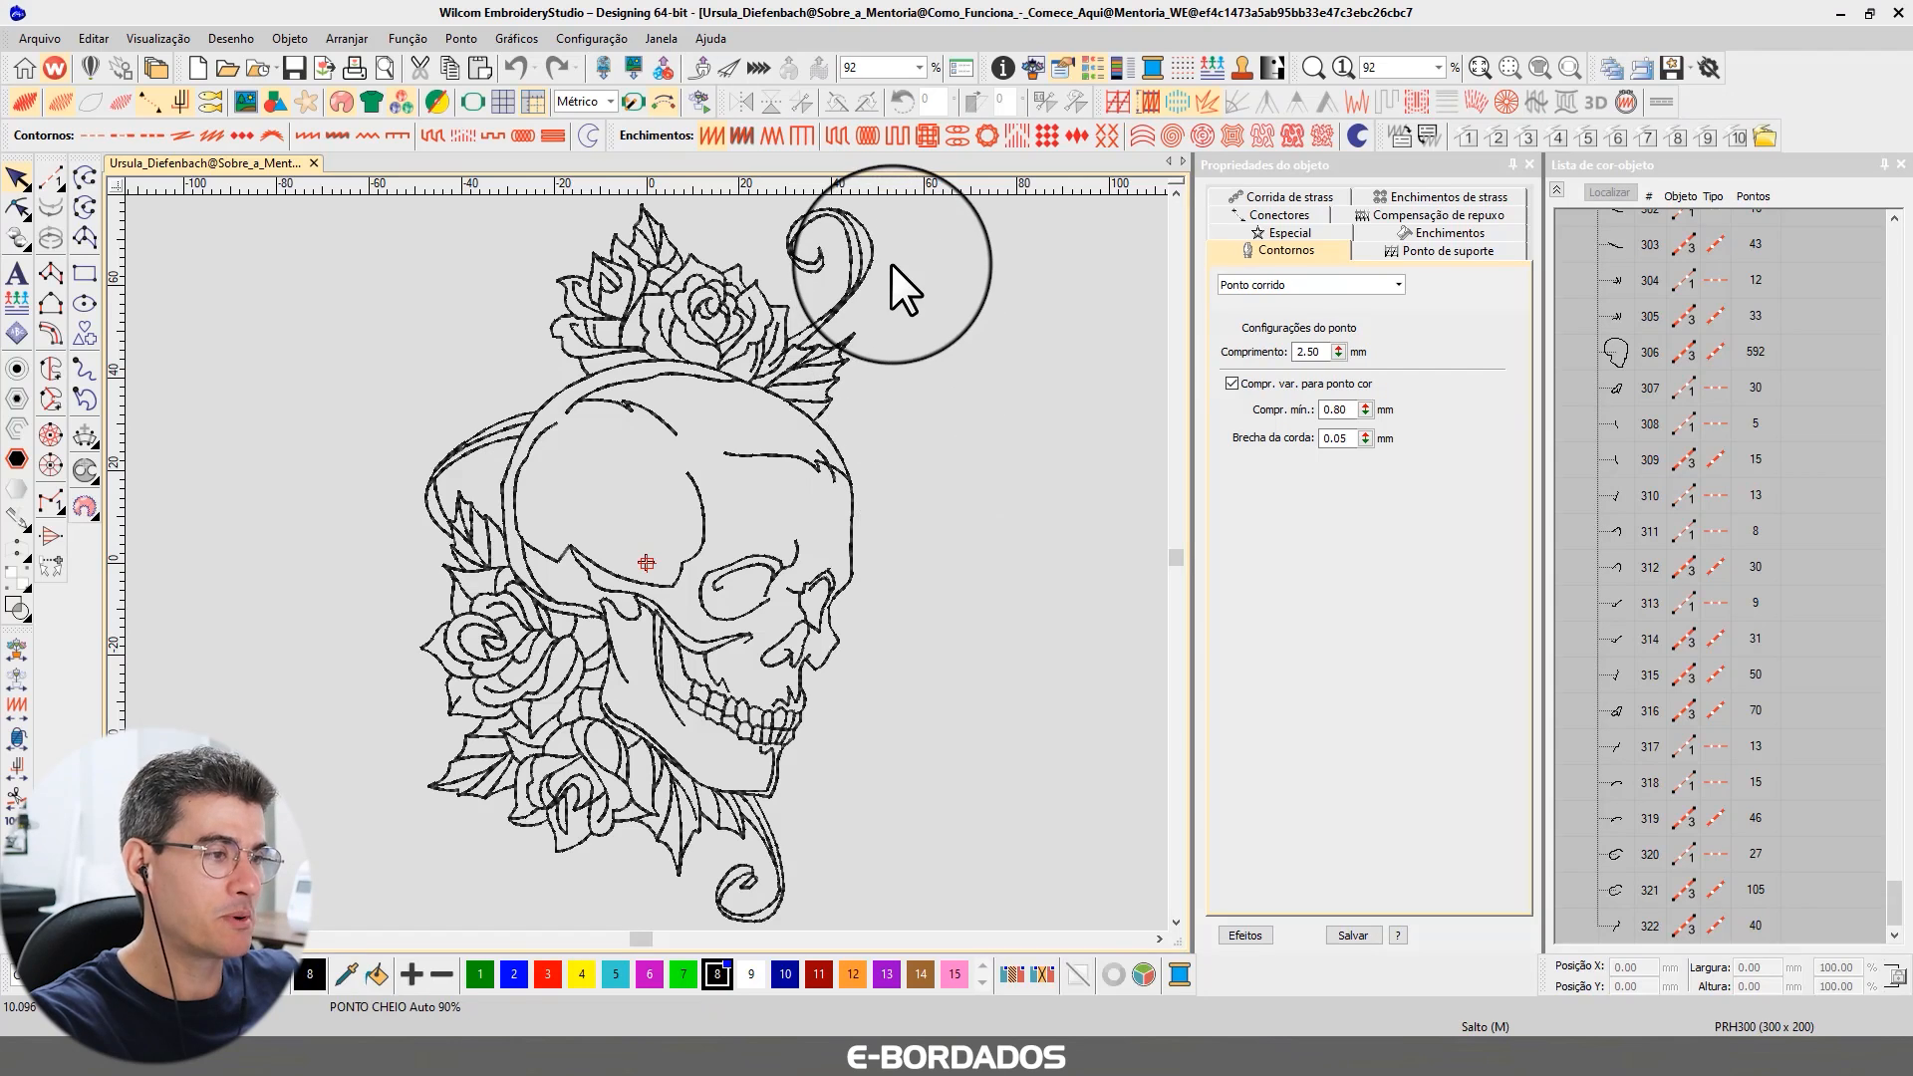
- With the realistic stitch view off, select all Corrida tripla objects by stitch type and display only those in the design
key(t)
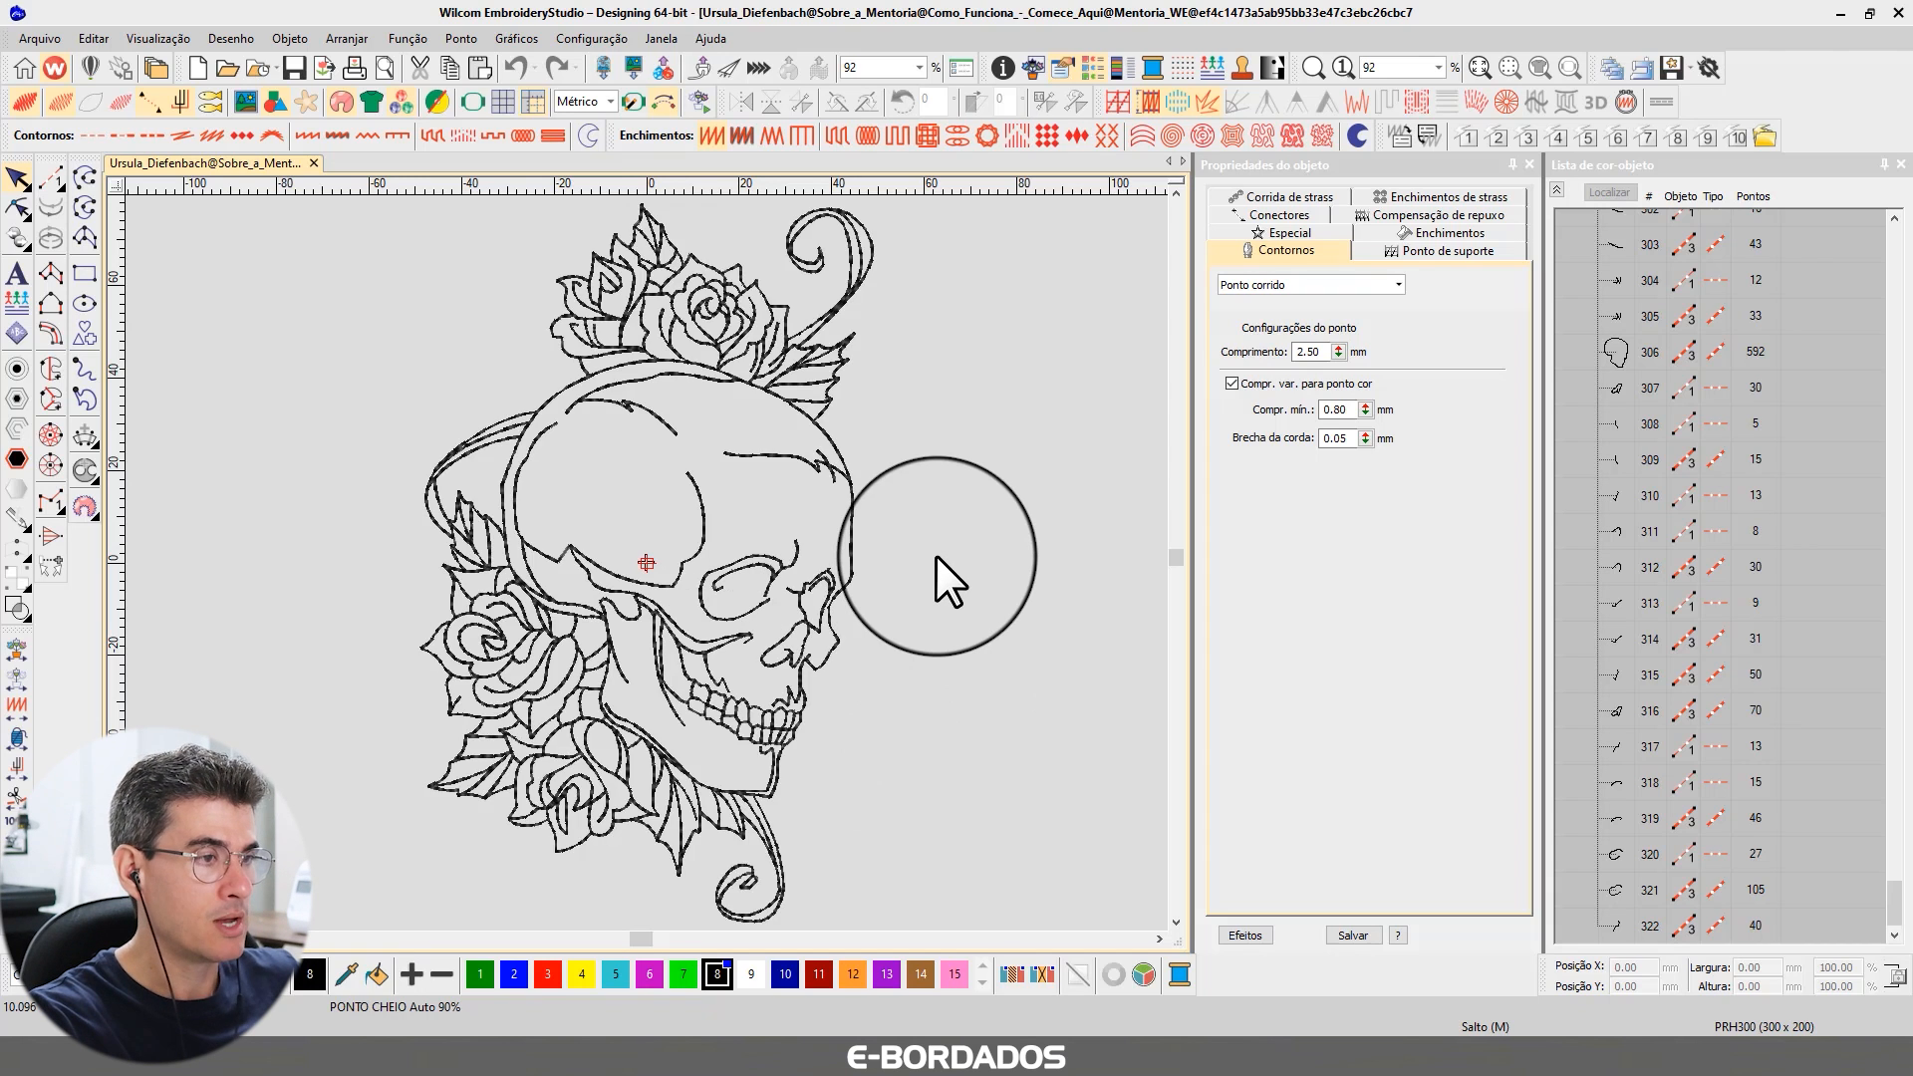
click(94, 38)
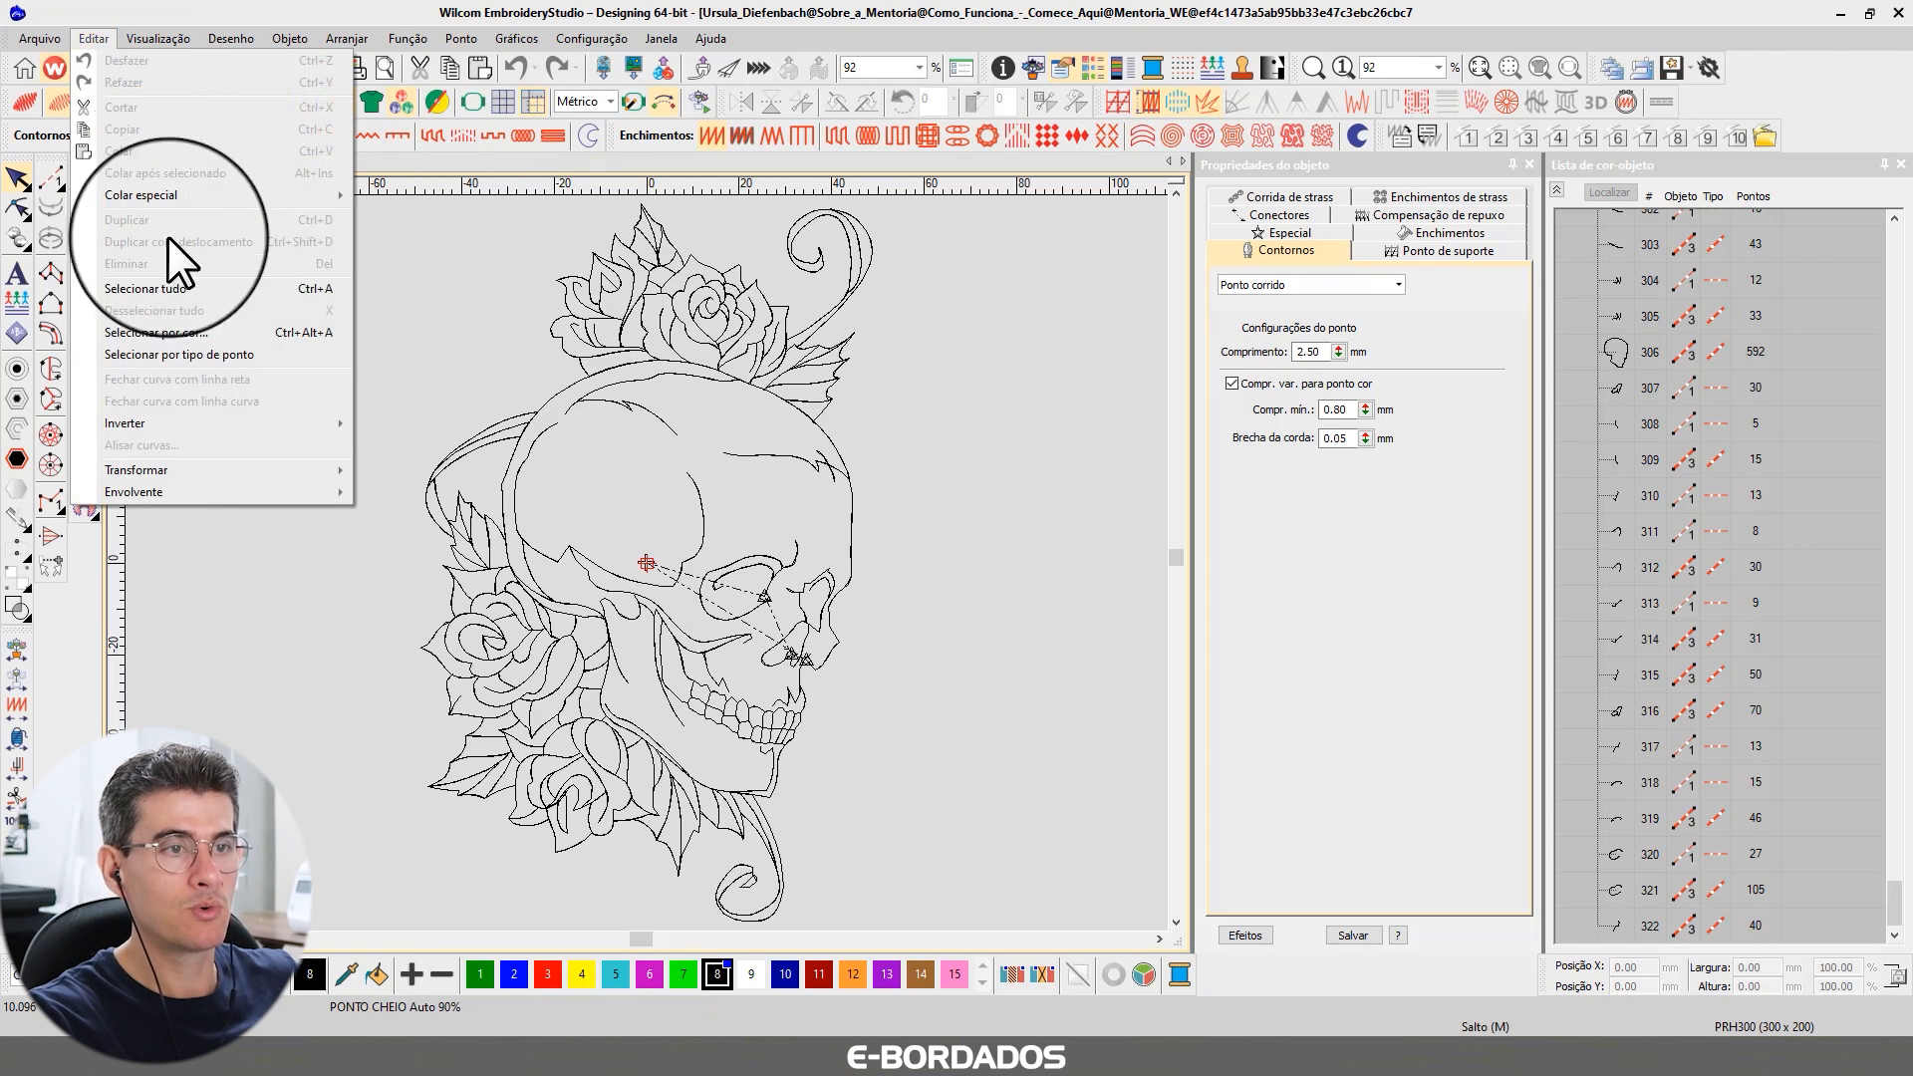
click(215, 355)
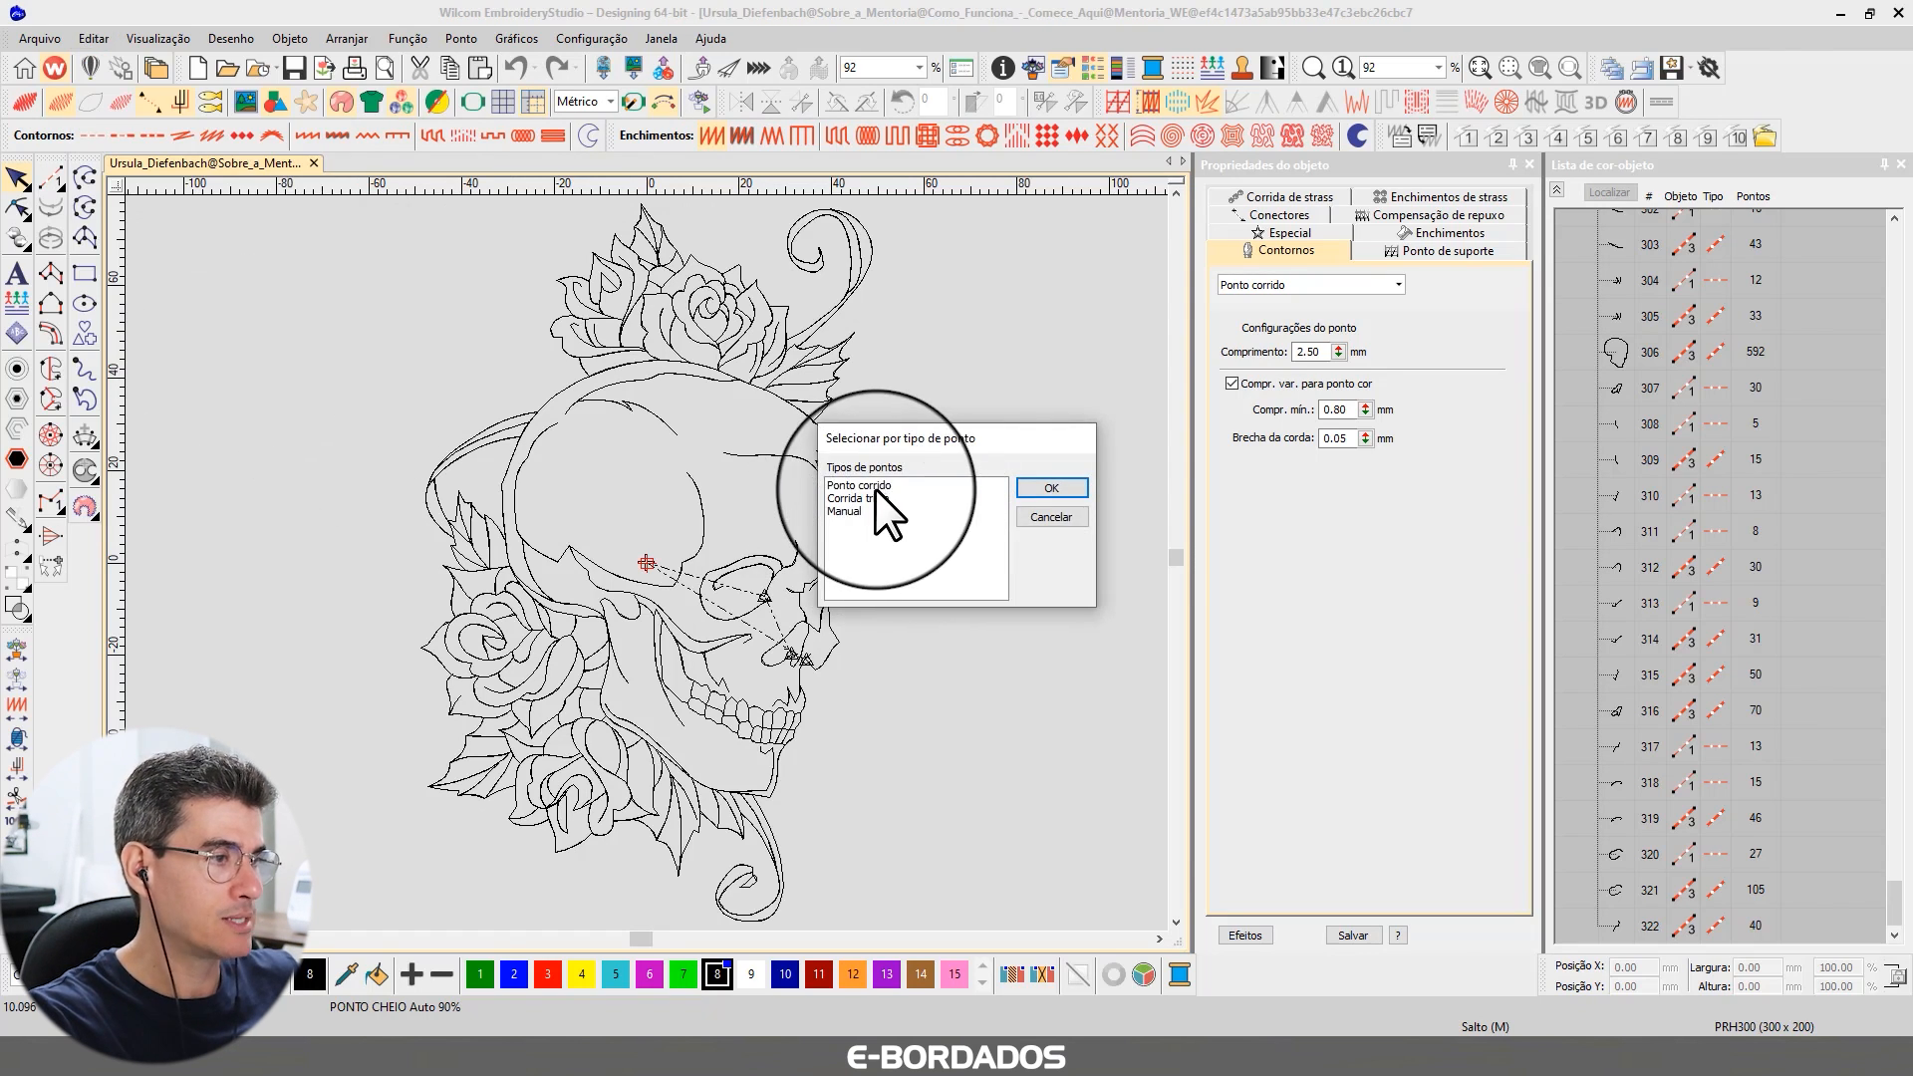
click(876, 487)
click(934, 497)
click(1044, 486)
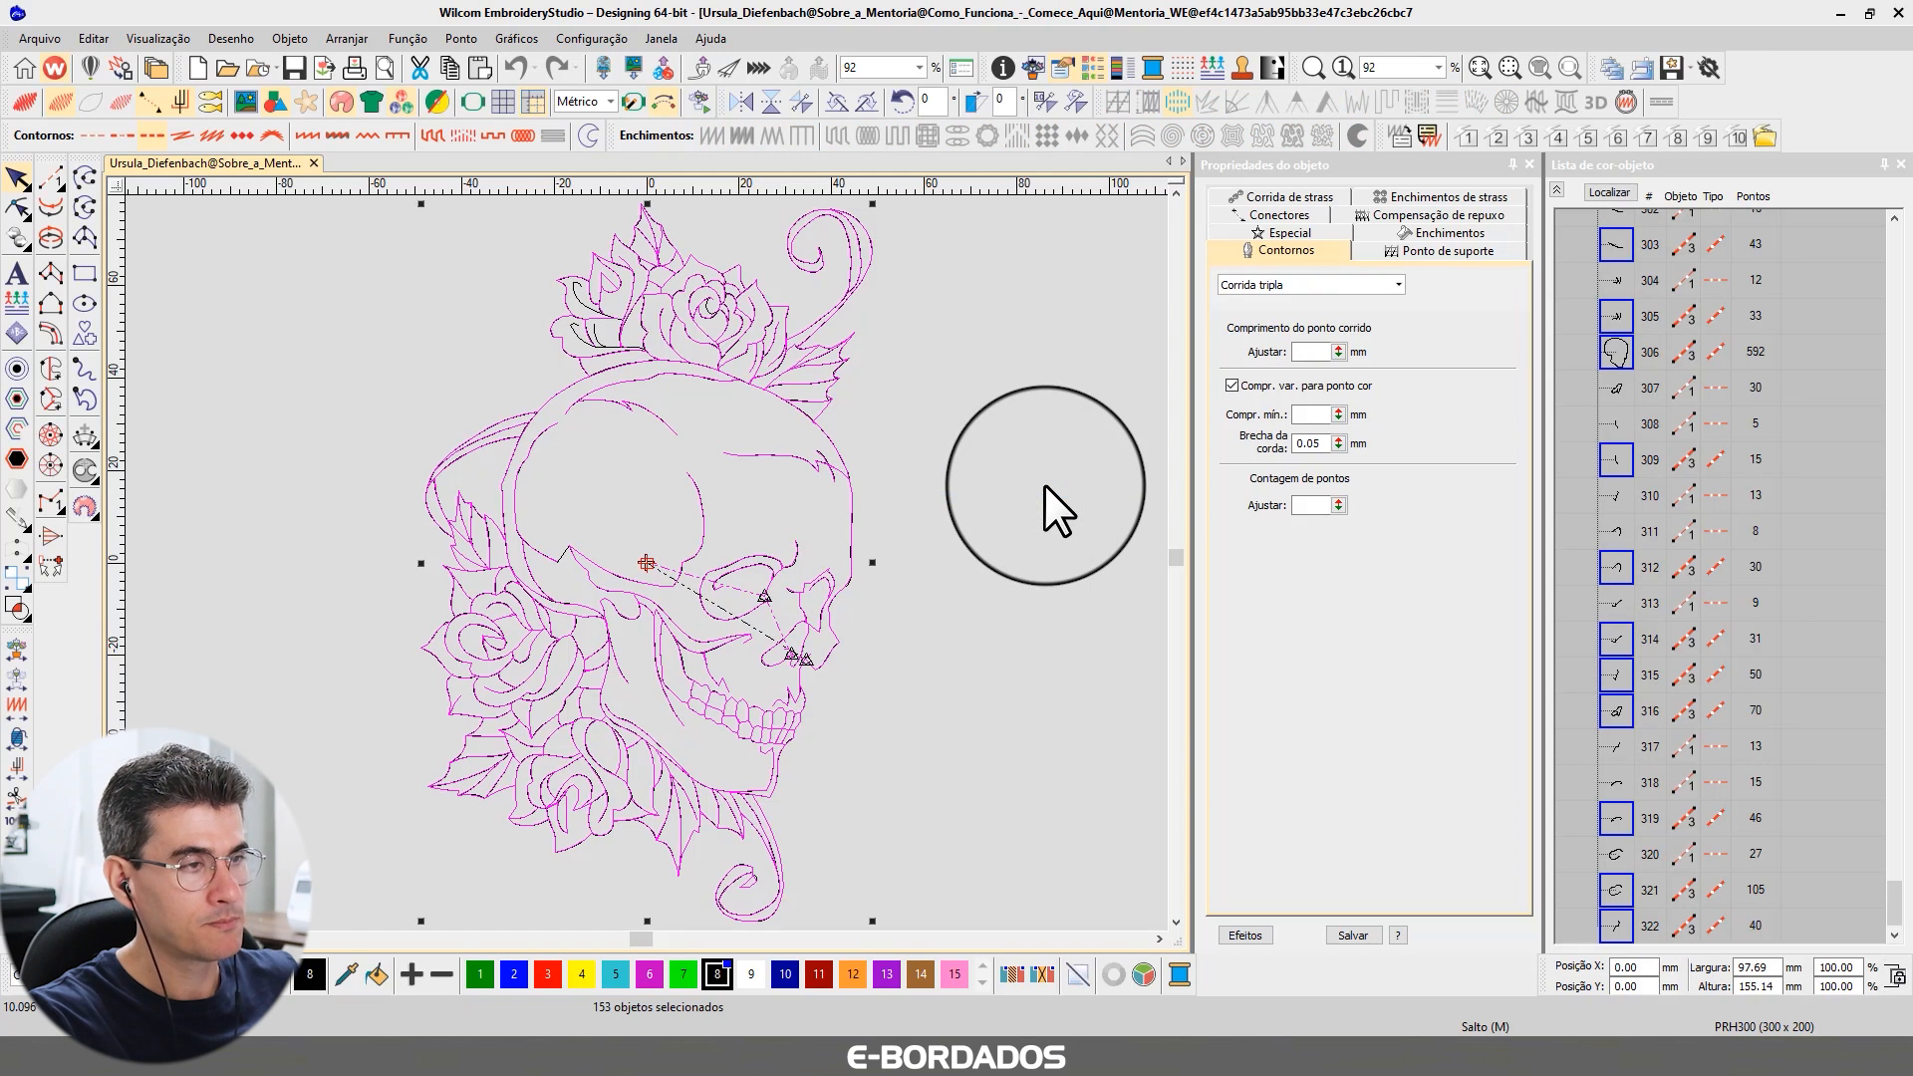
click(1624, 191)
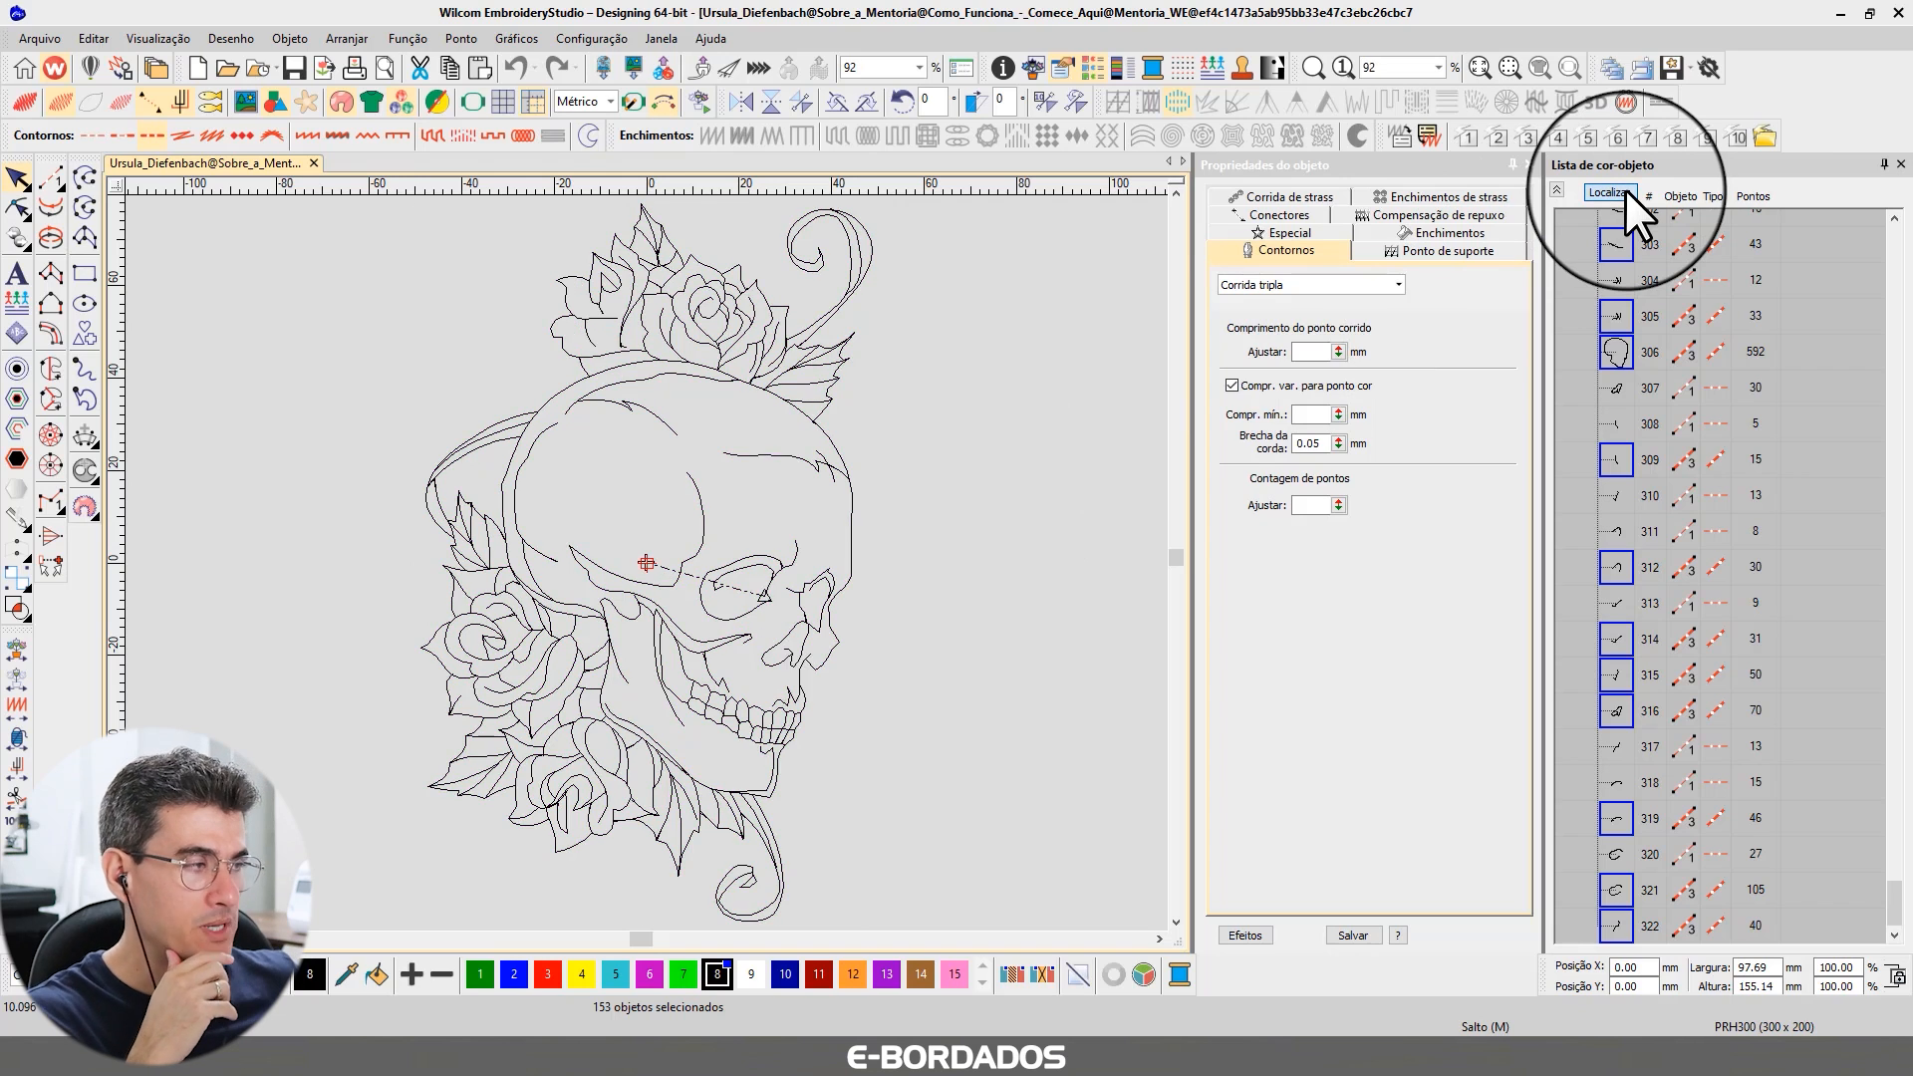
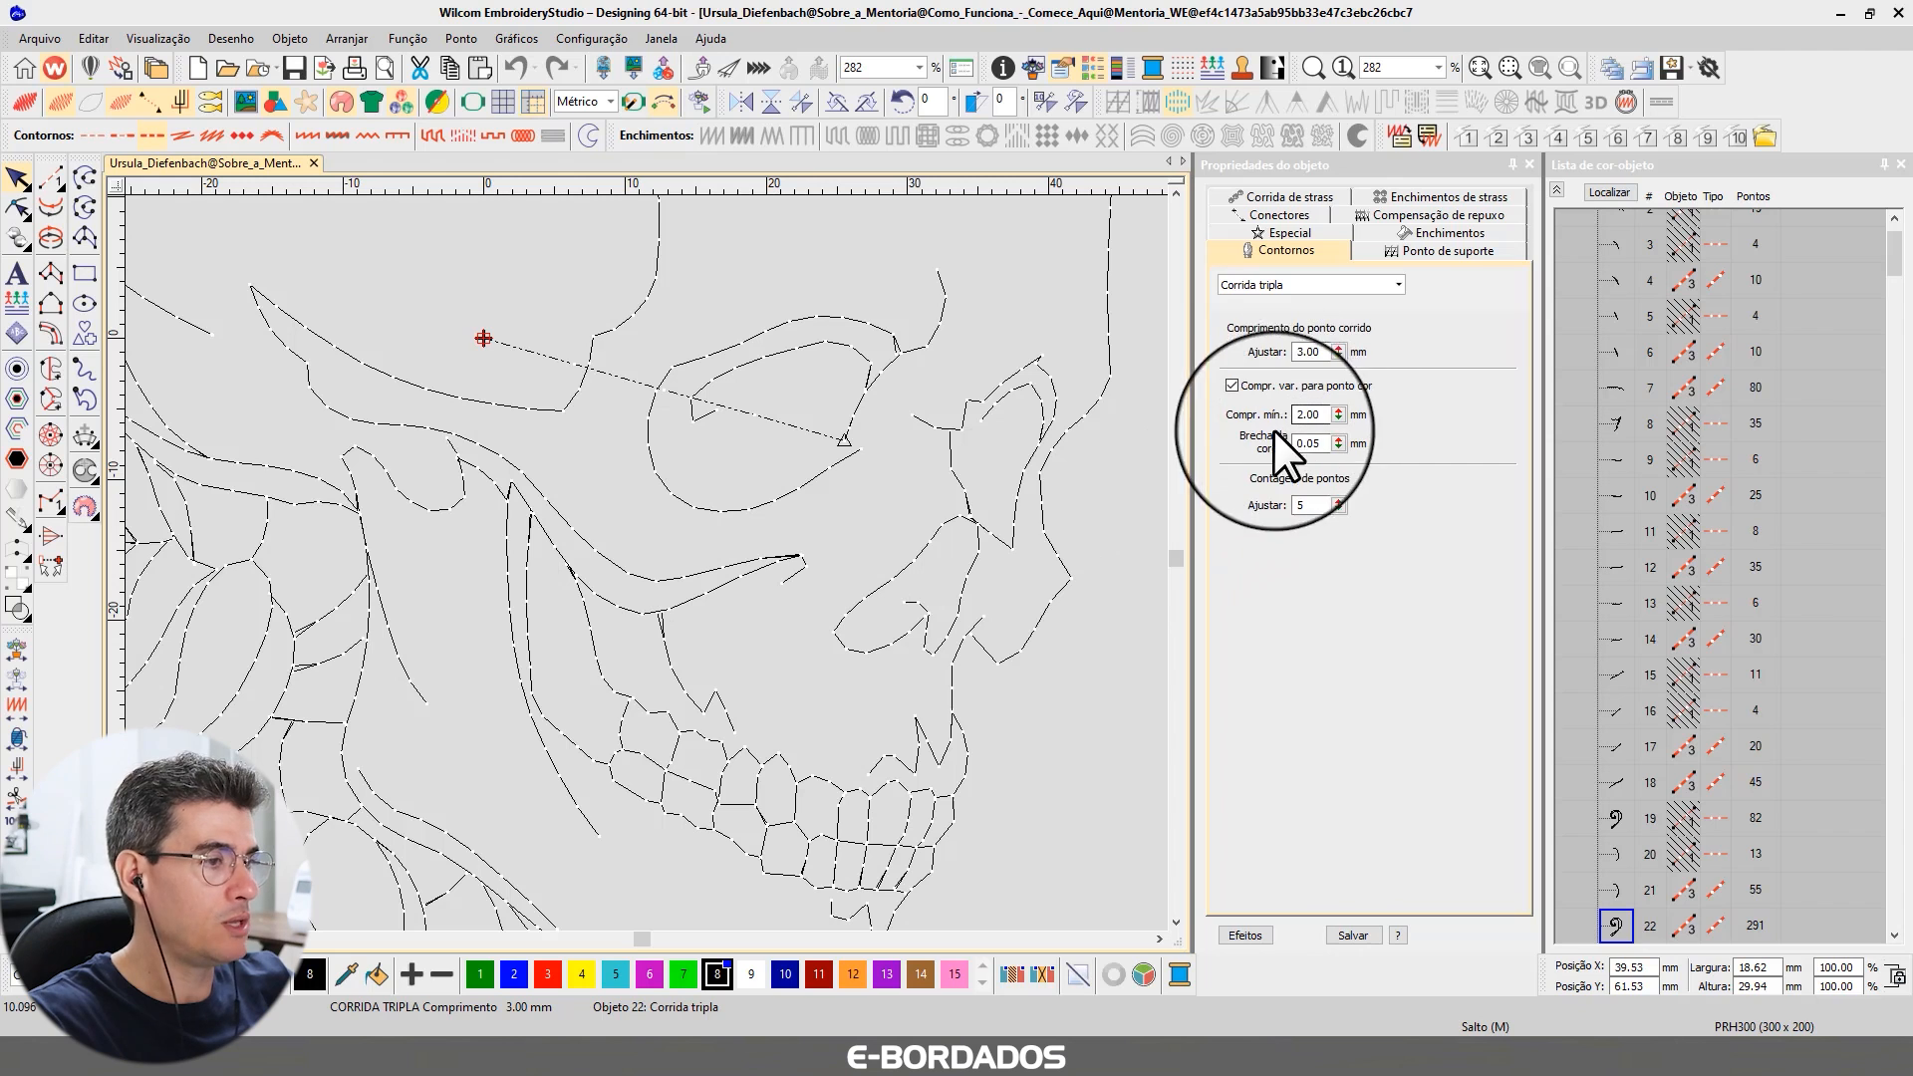
click(1031, 573)
key(ctrl+a)
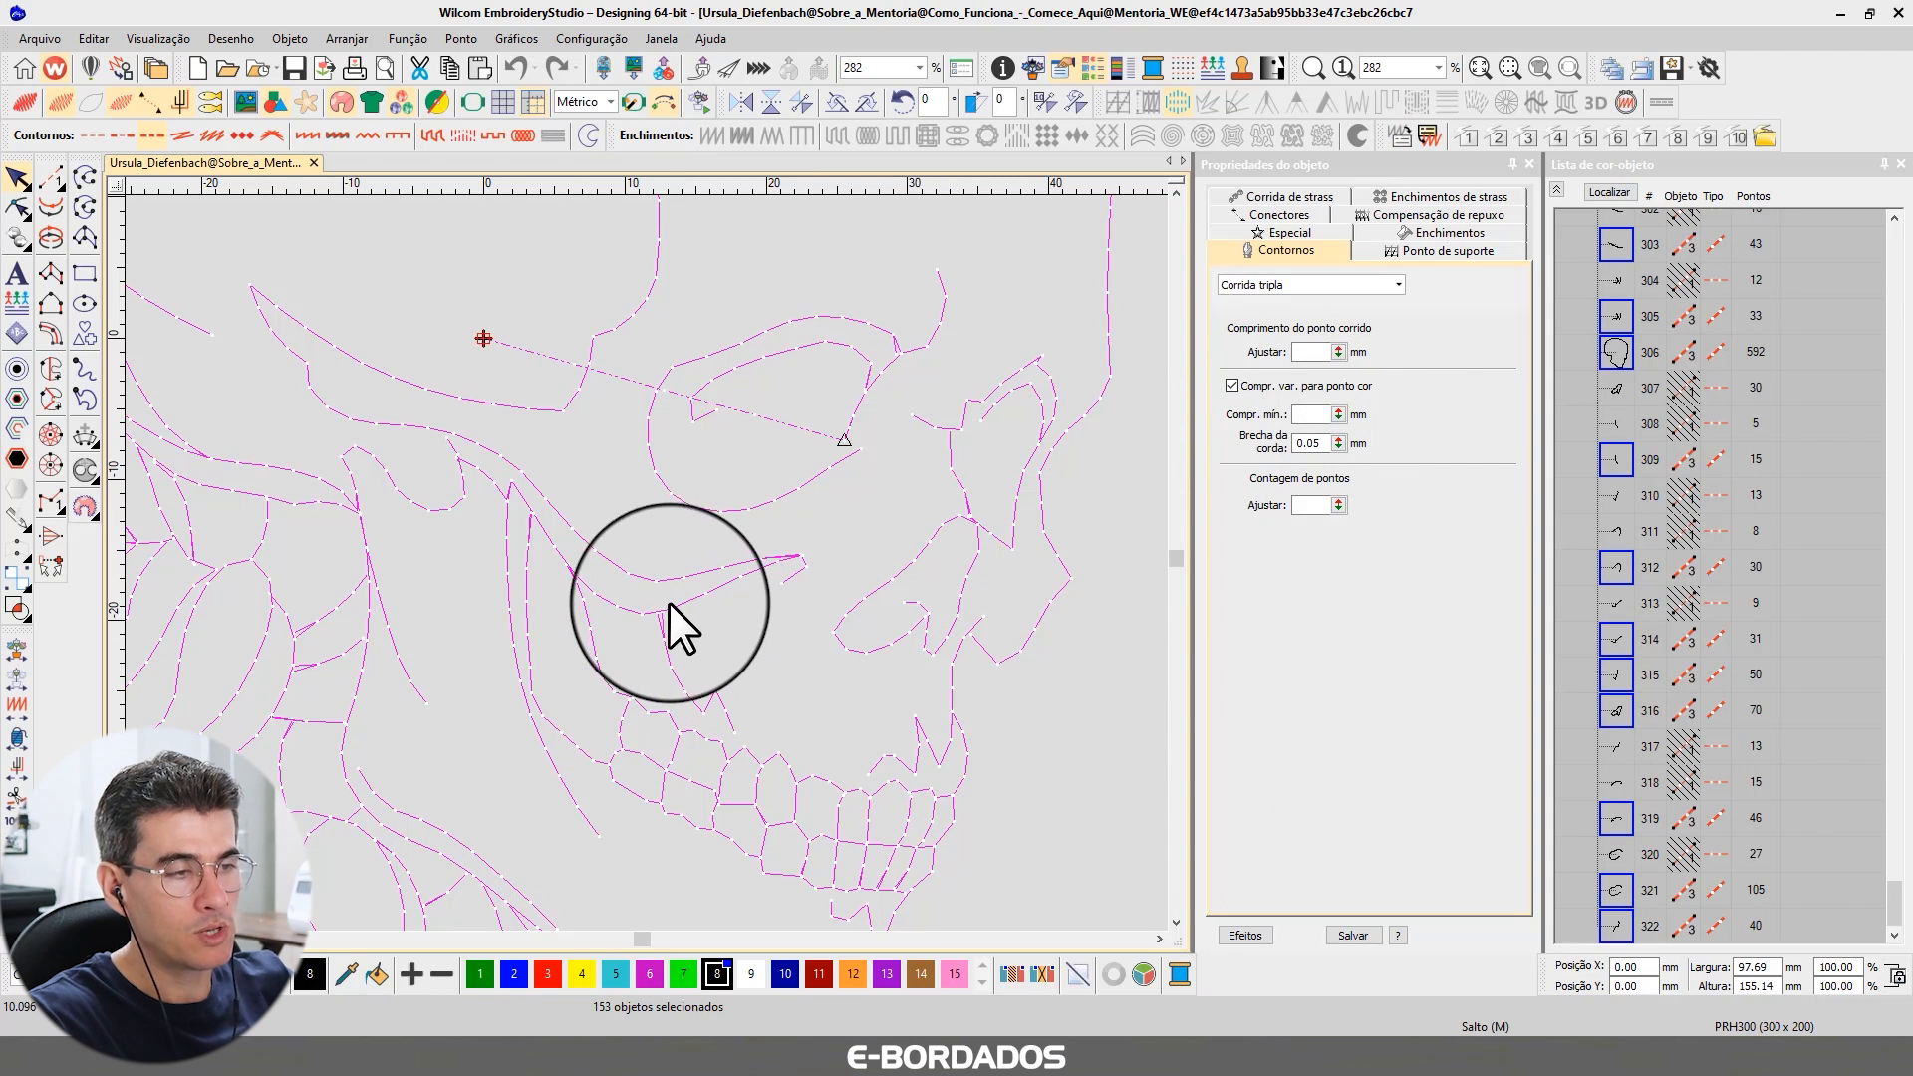
key(Escape)
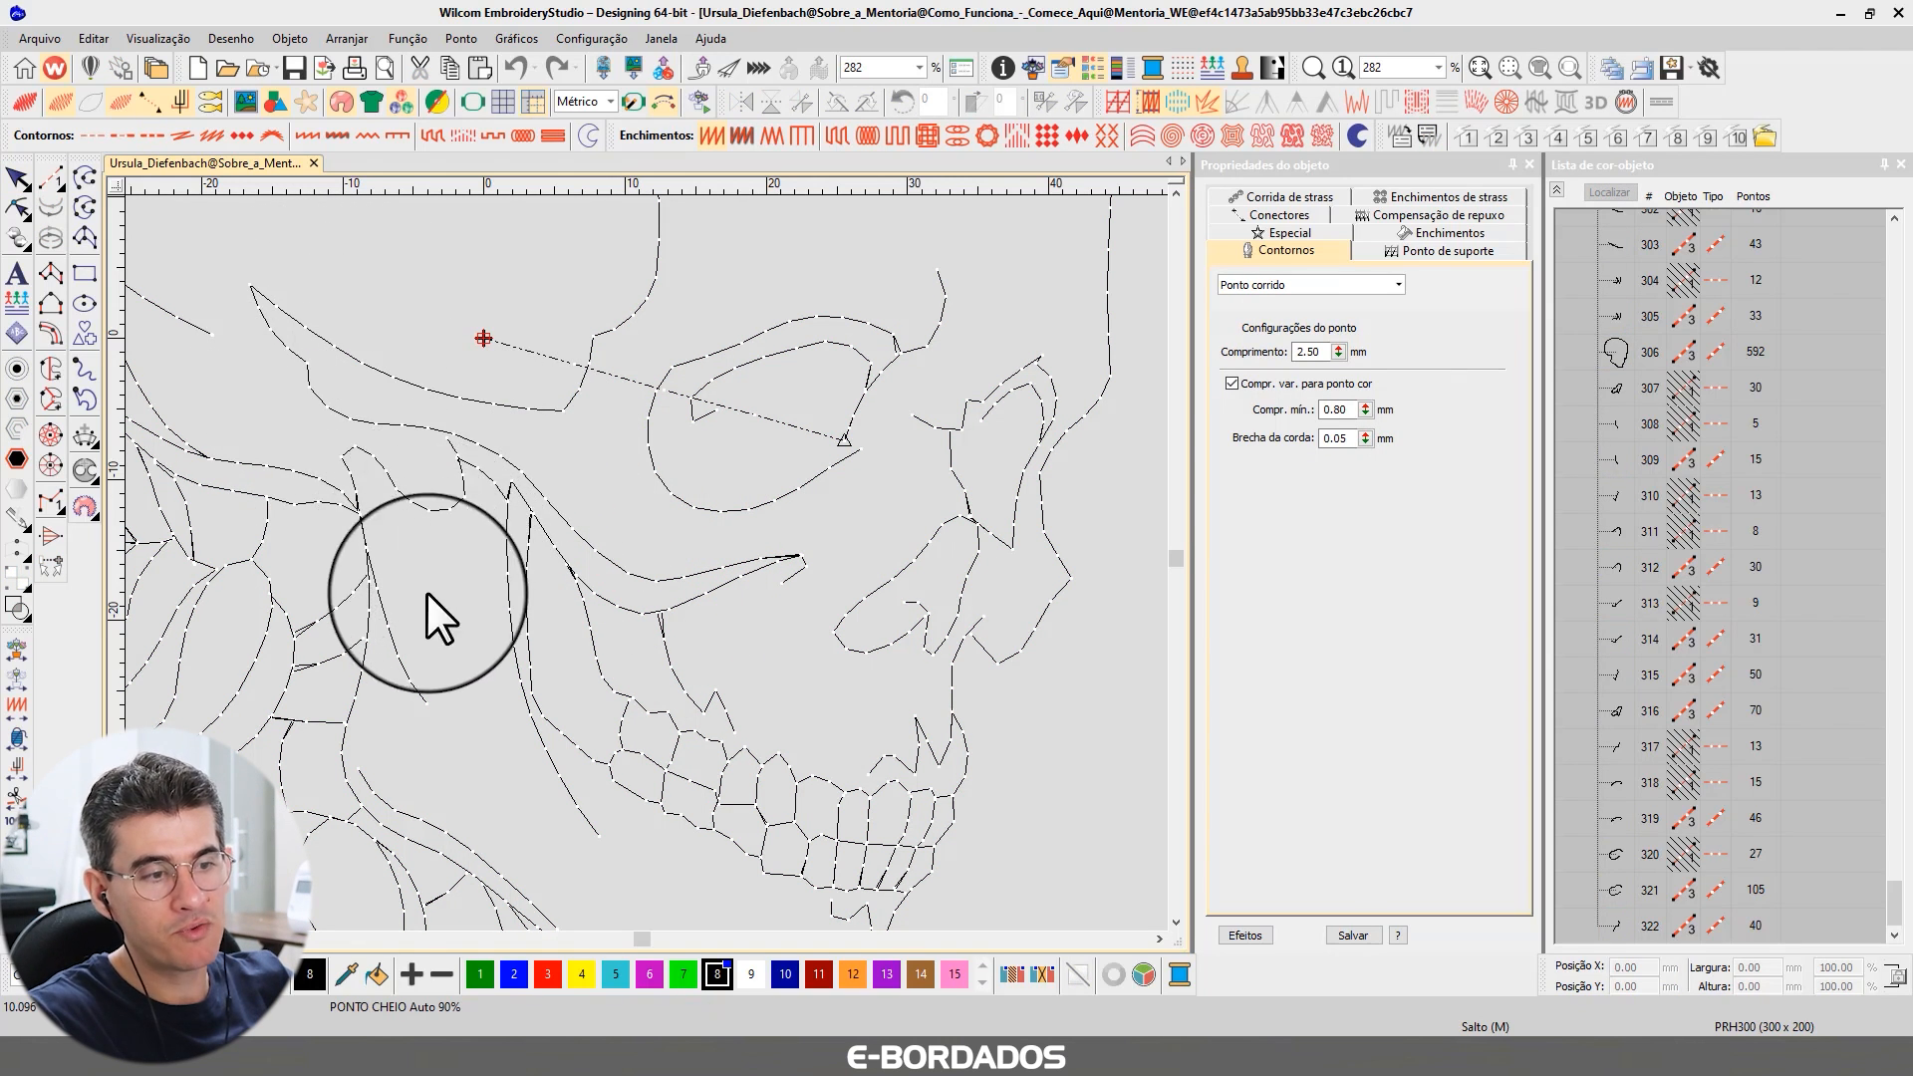
- Select the long triple-run line behind the skull's jaw and open its minimum stitch length for editing
scroll(654, 542, down, 3)
scroll(644, 562, up, 2)
scroll(644, 562, up, 4)
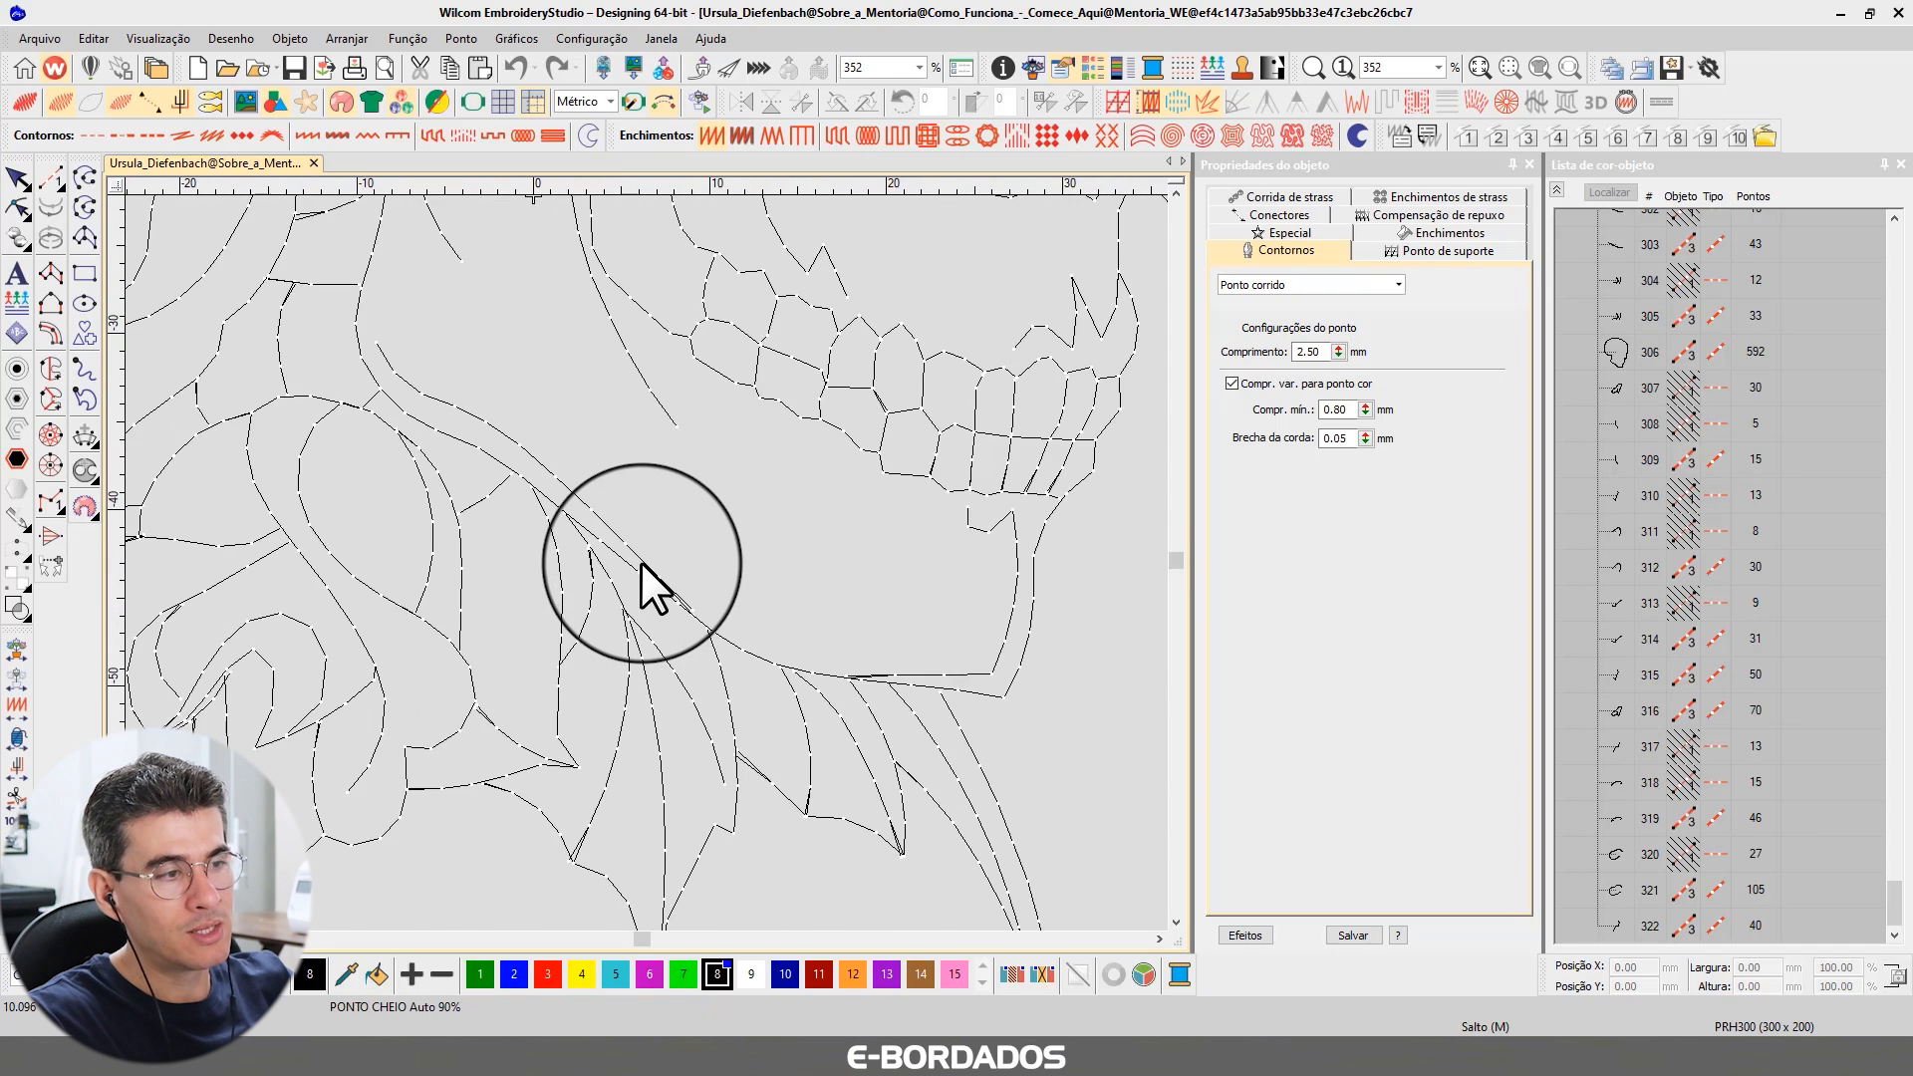
click(438, 382)
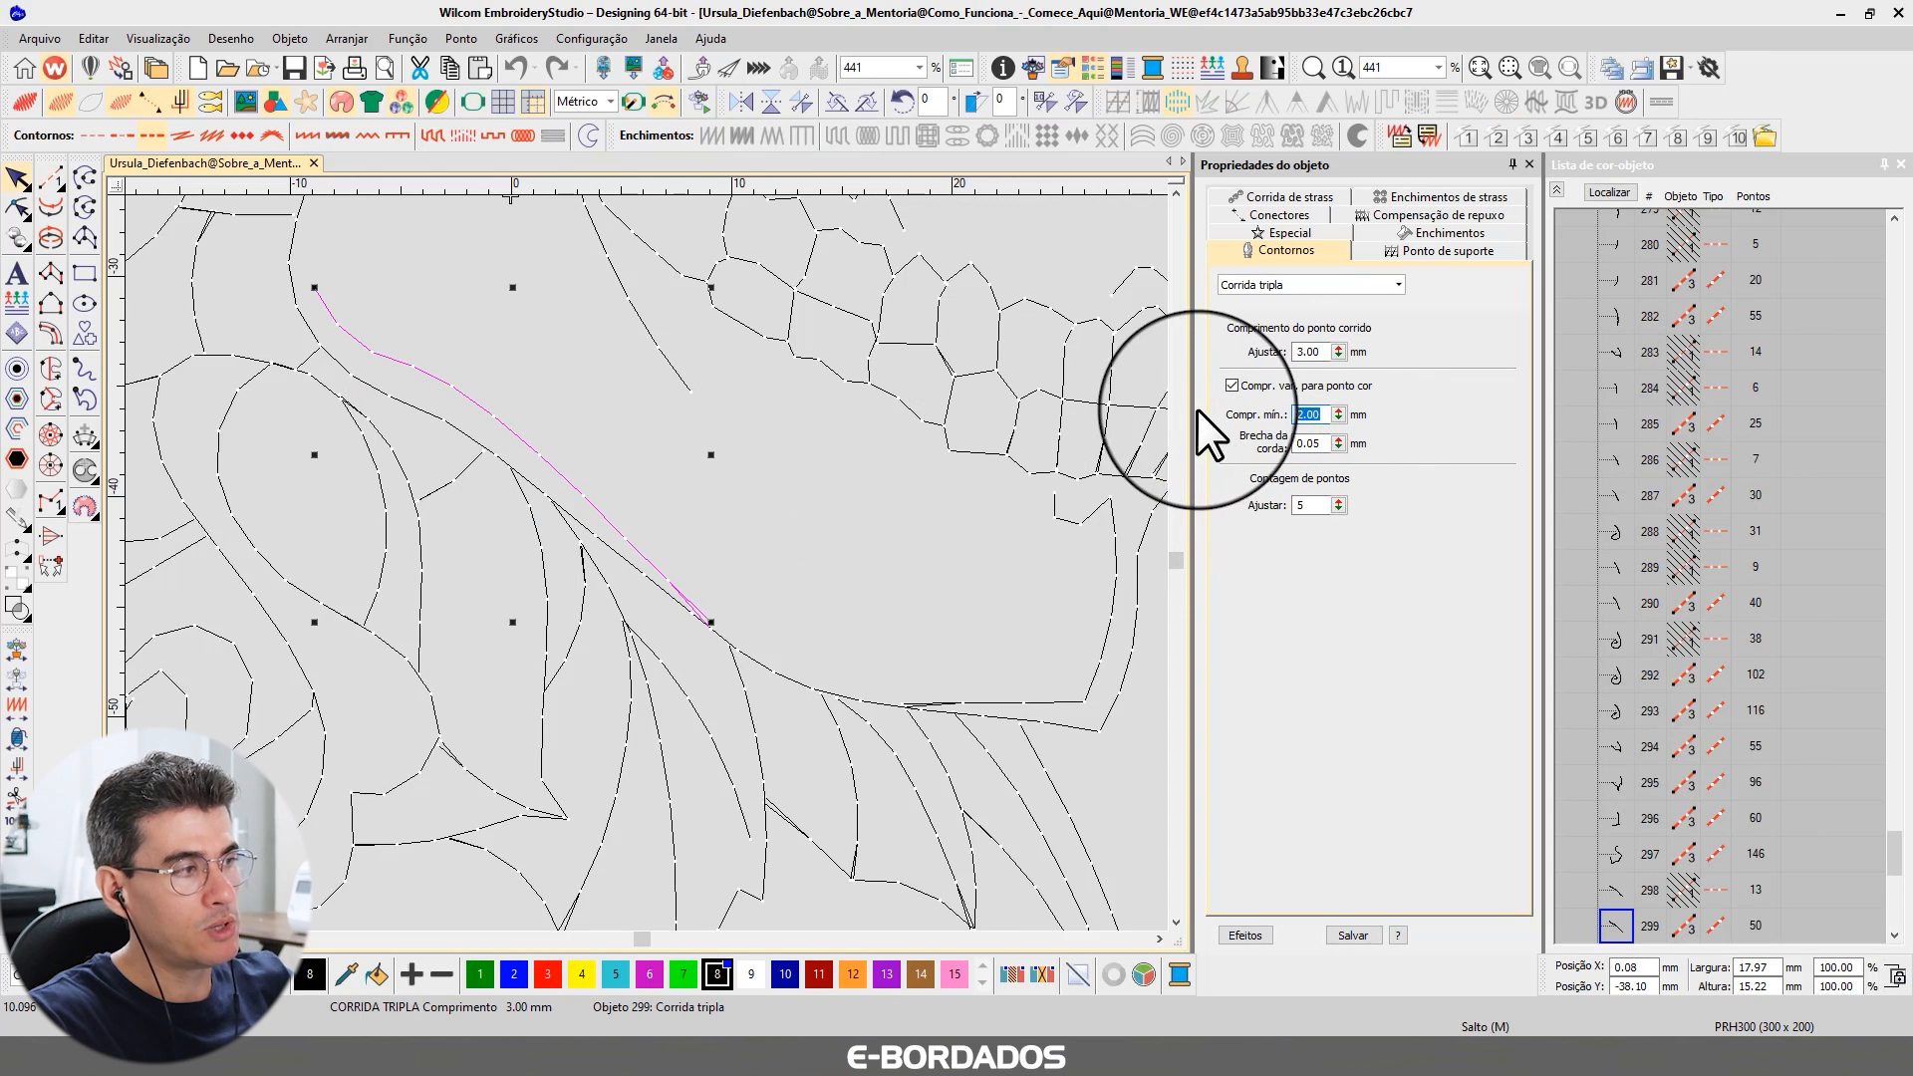
double_click(1311, 413)
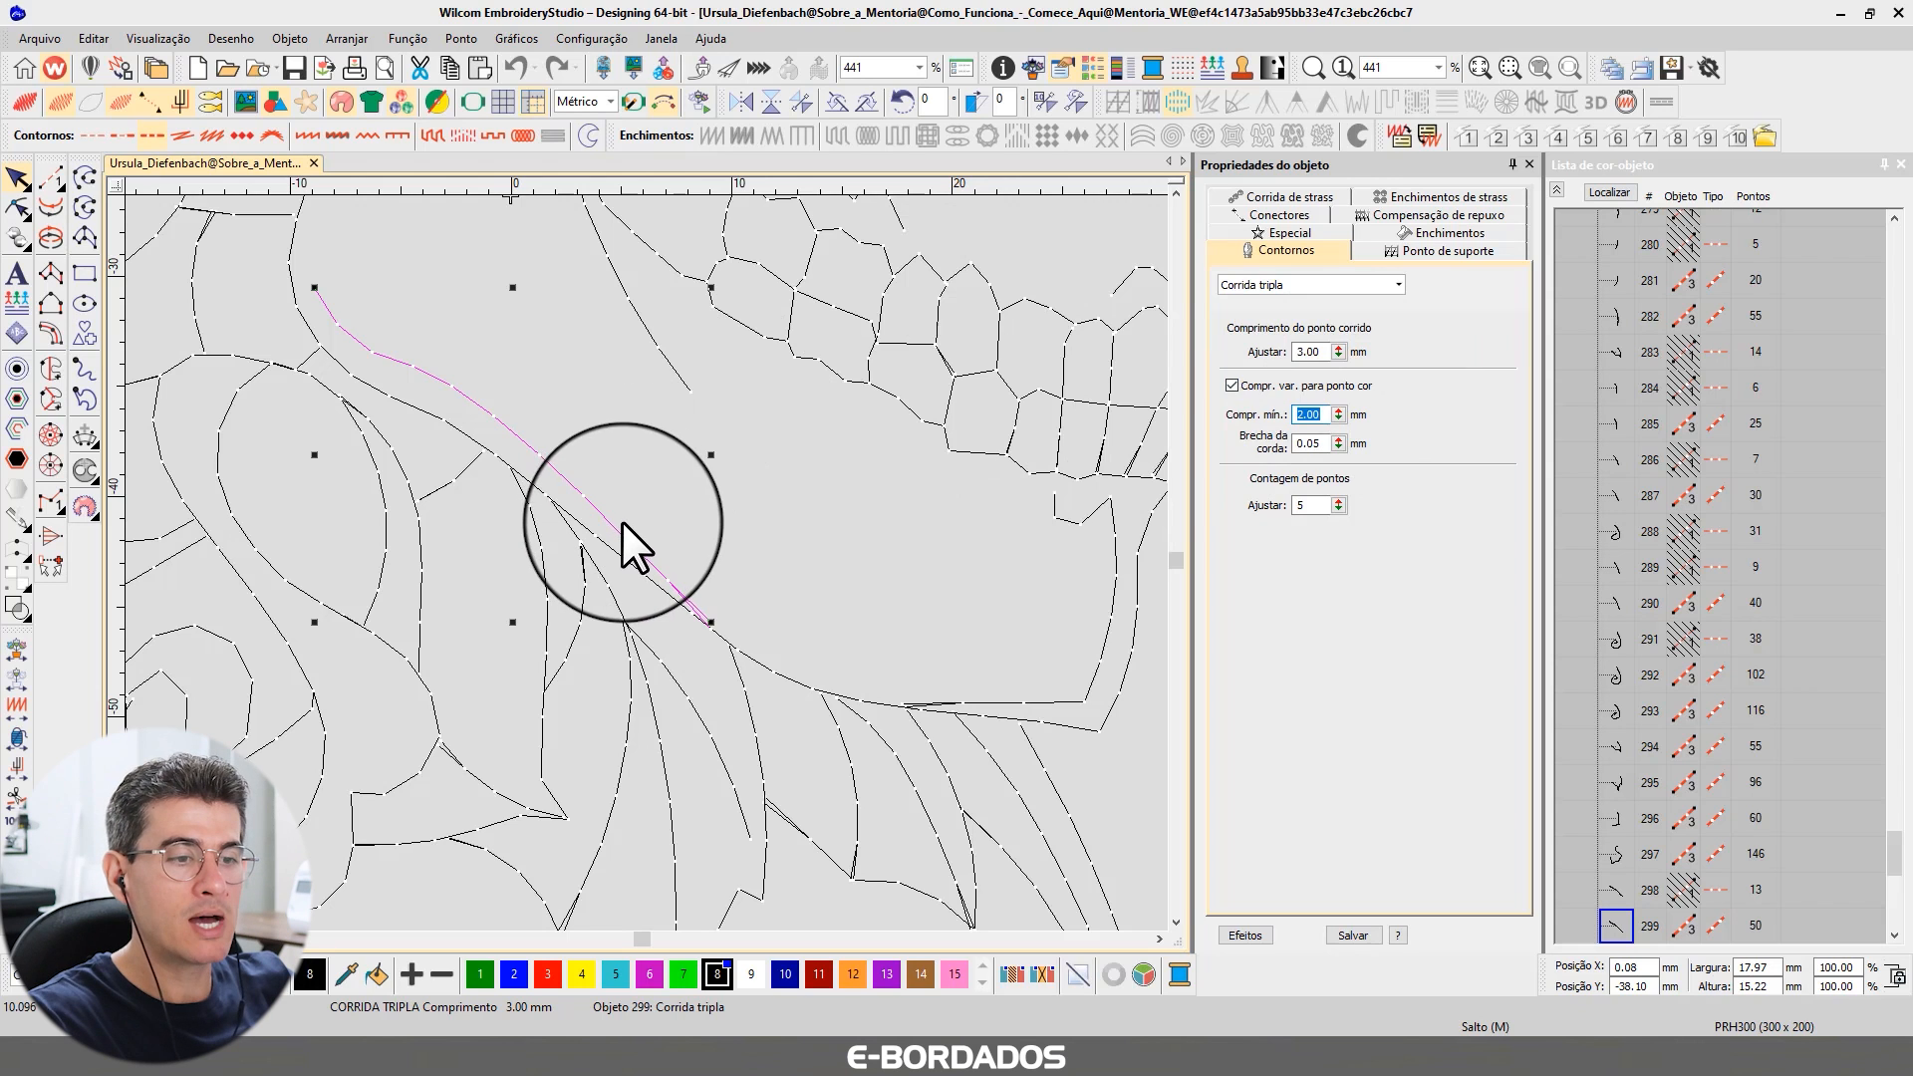
- Select the long triple-run outline along the lower edge of the rose petals and set its minimum stitch length to 1.5 mm
scroll(282, 741, down, 1)
scroll(687, 688, up, 2)
click(668, 577)
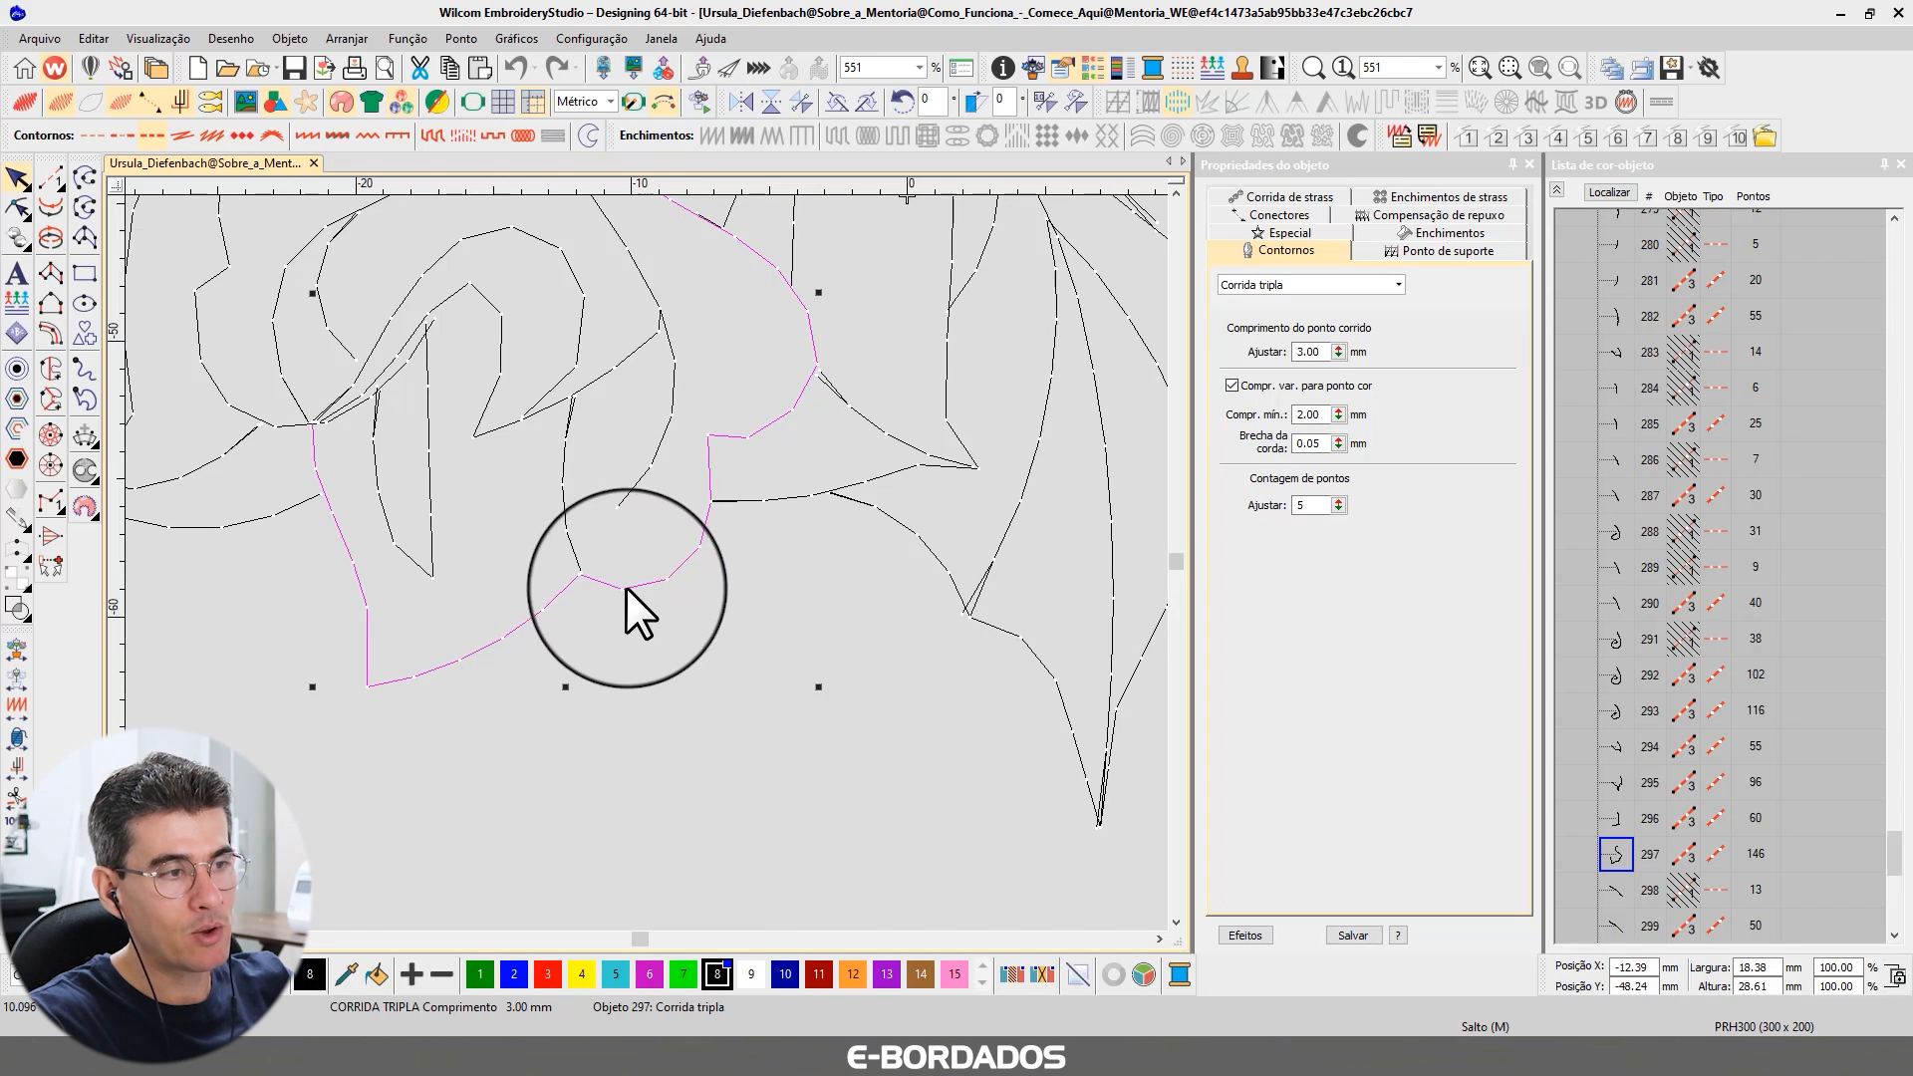
drag(1326, 414, 1270, 403)
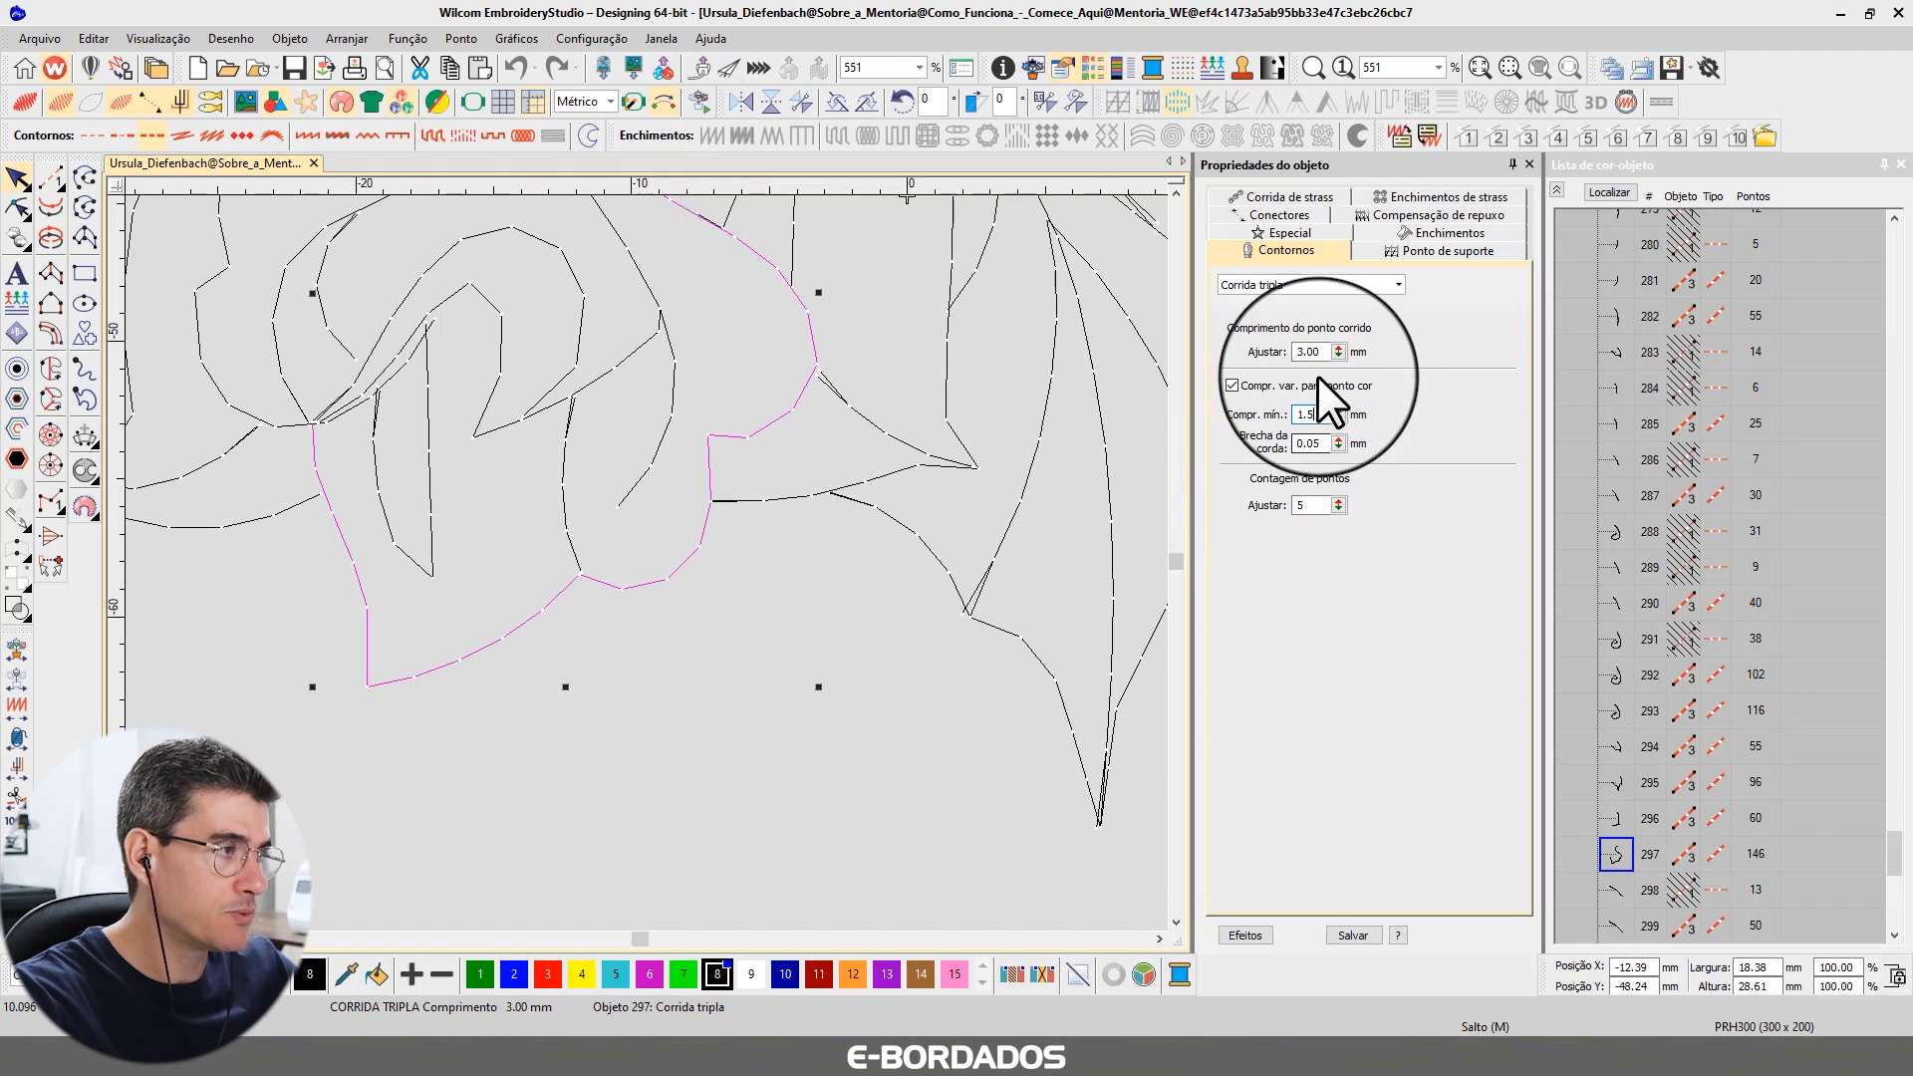
key(Return)
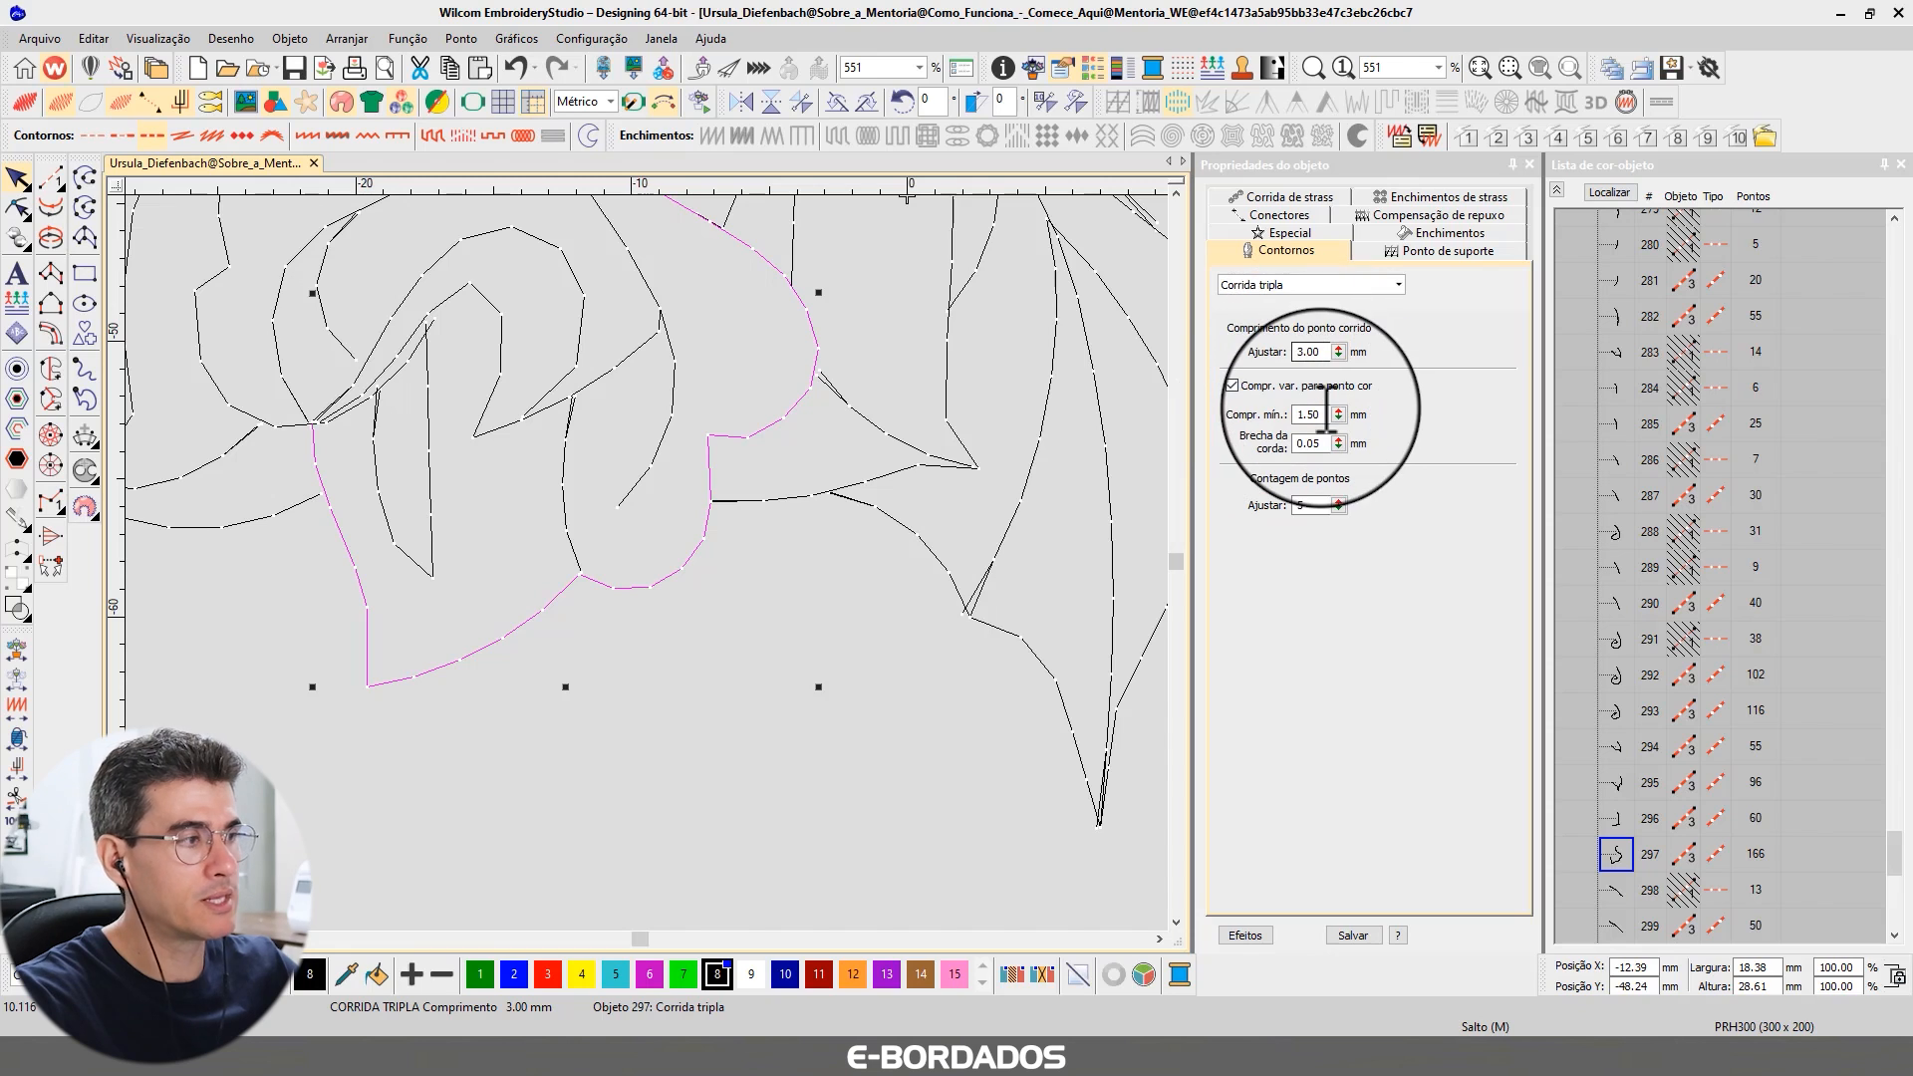
- Compare the regular and minimum stitch length settings of the selected petal outline with the stitches along its curves
double_click(1292, 413)
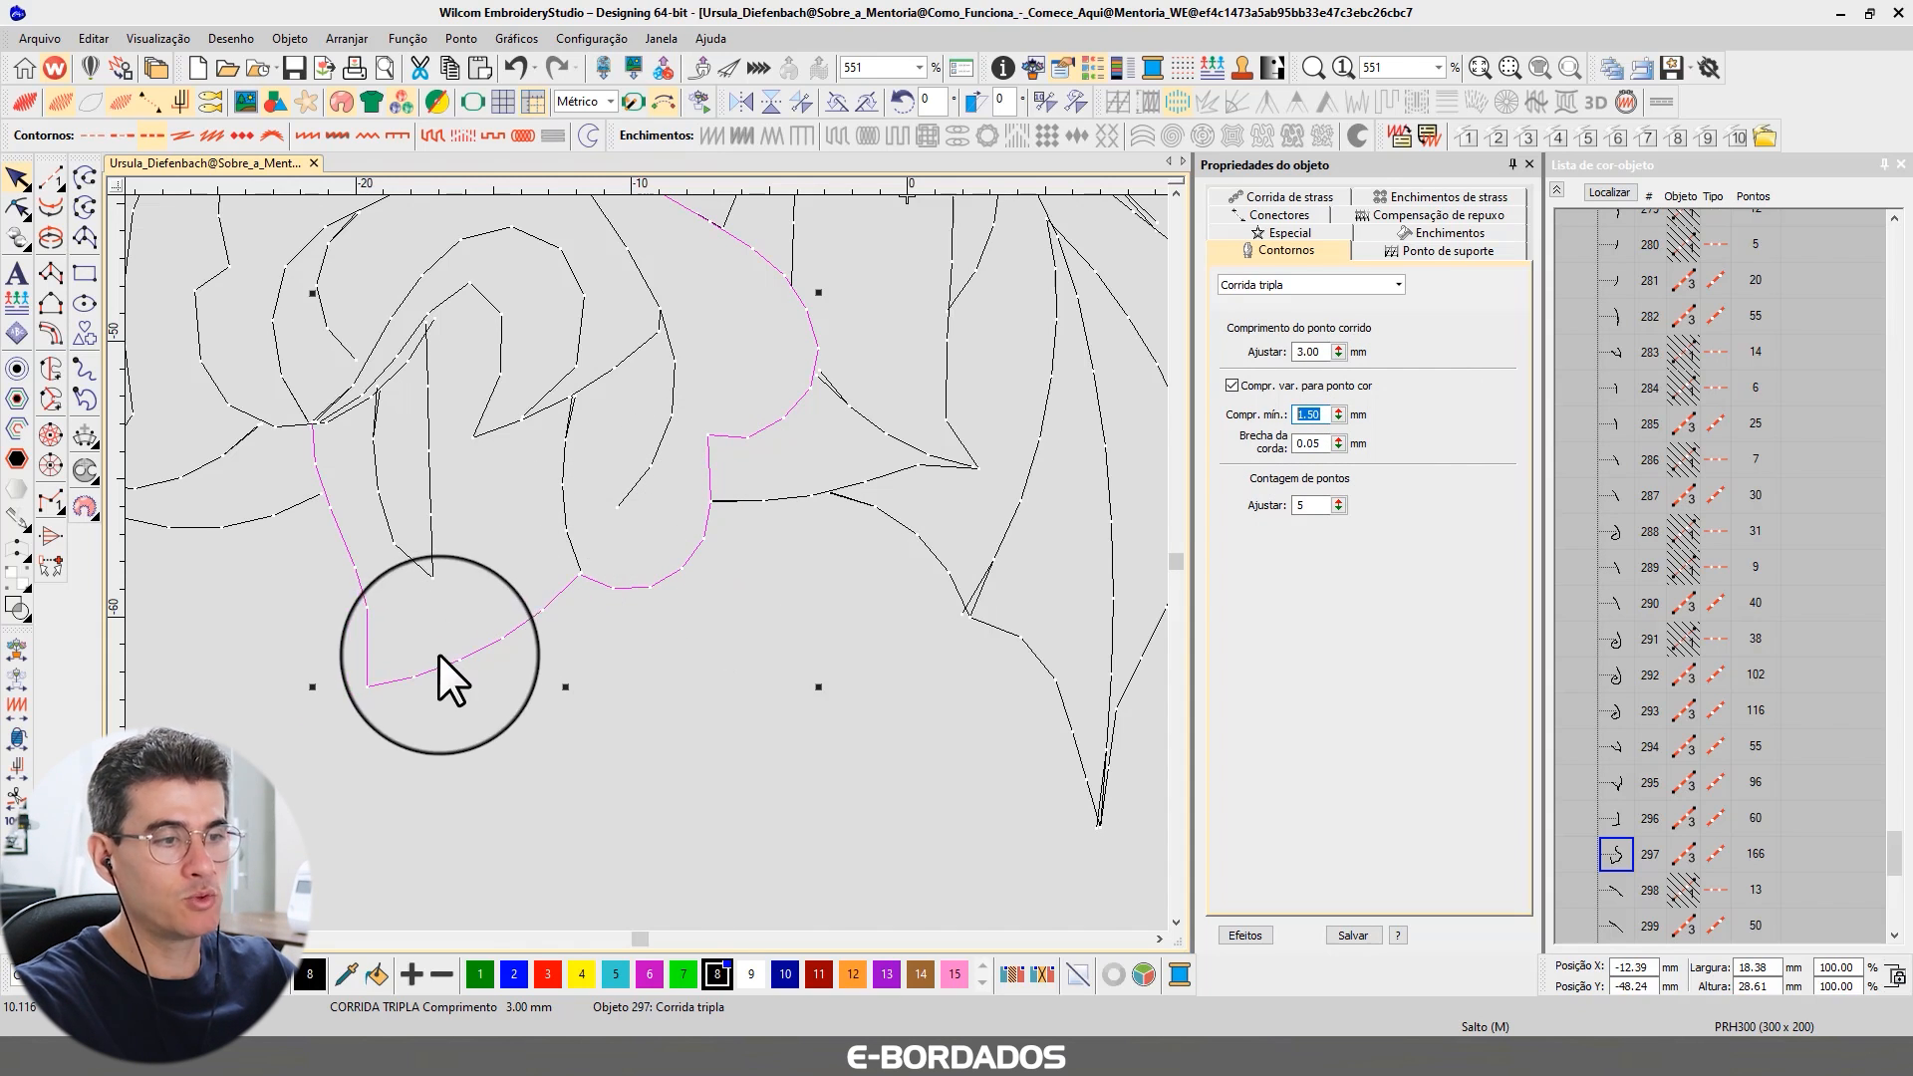
drag(1326, 352, 1291, 352)
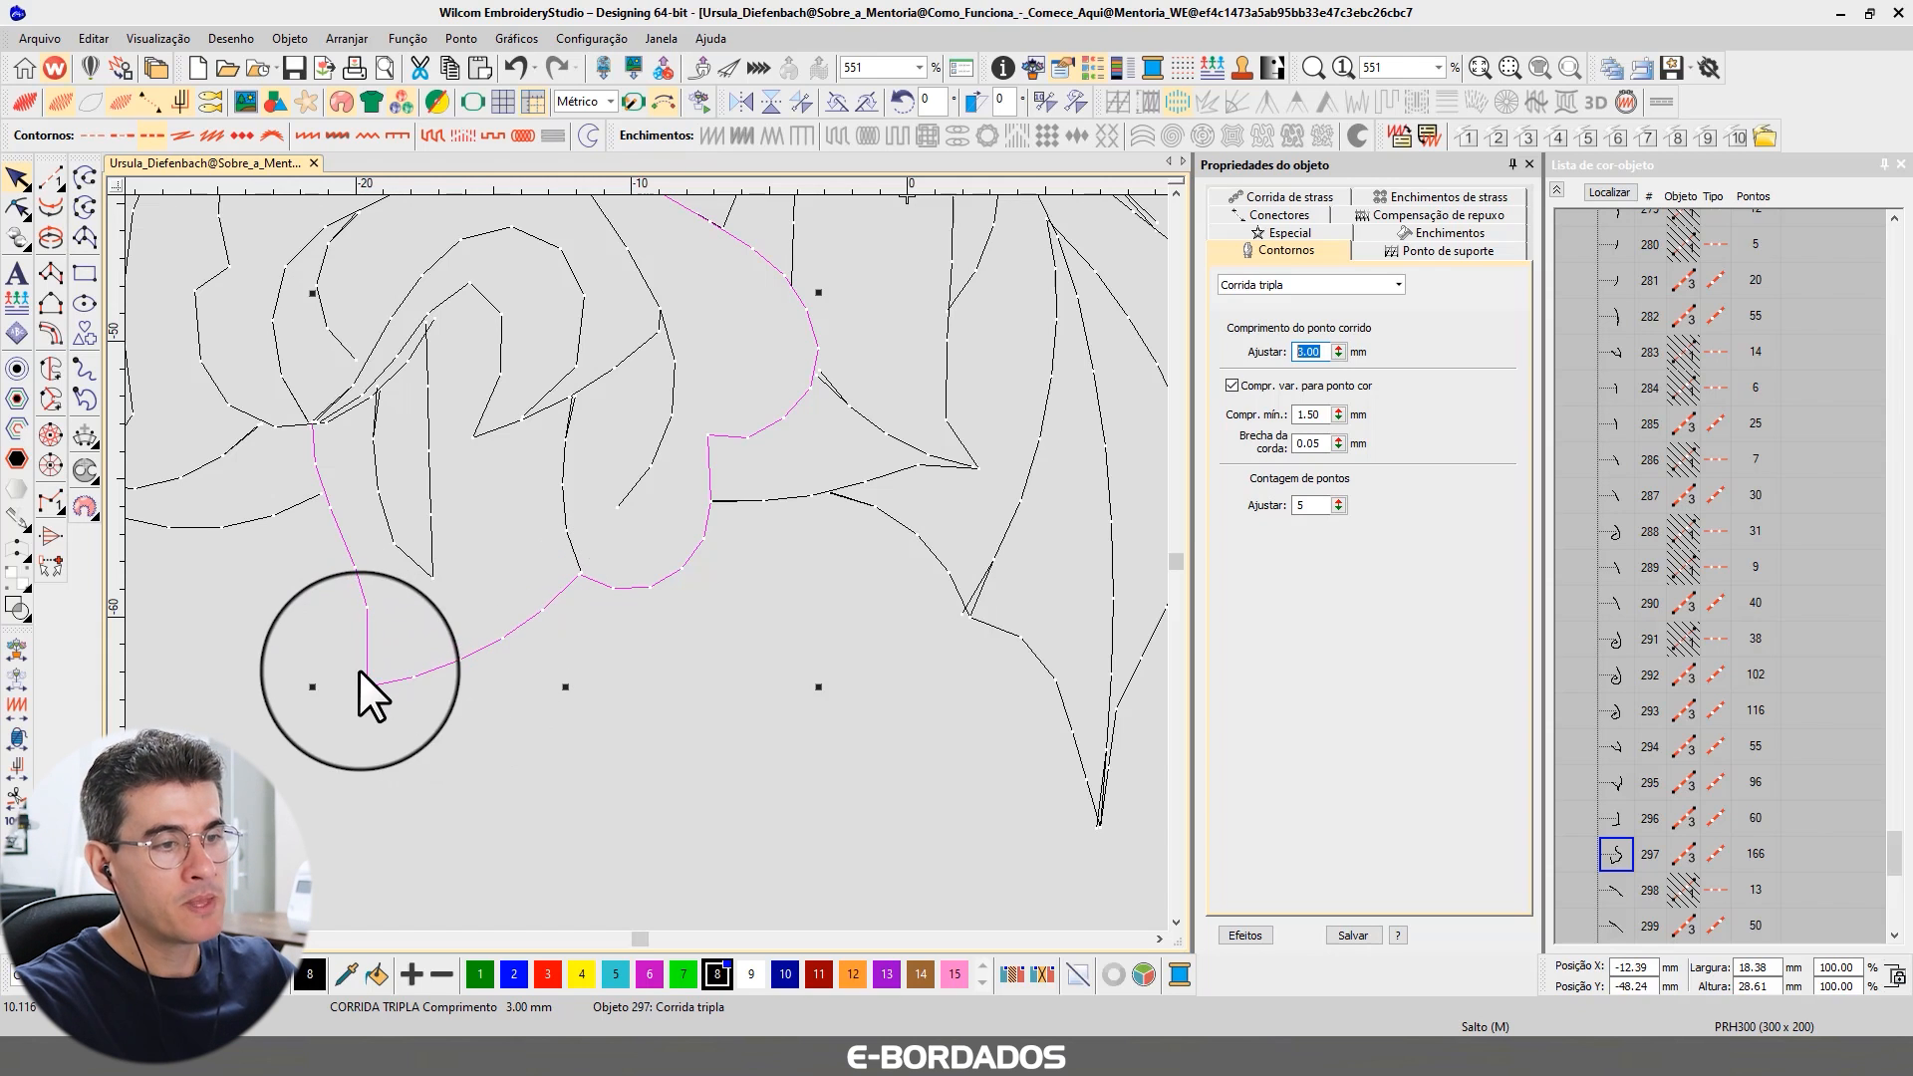
click(1317, 415)
drag(1331, 352, 1269, 347)
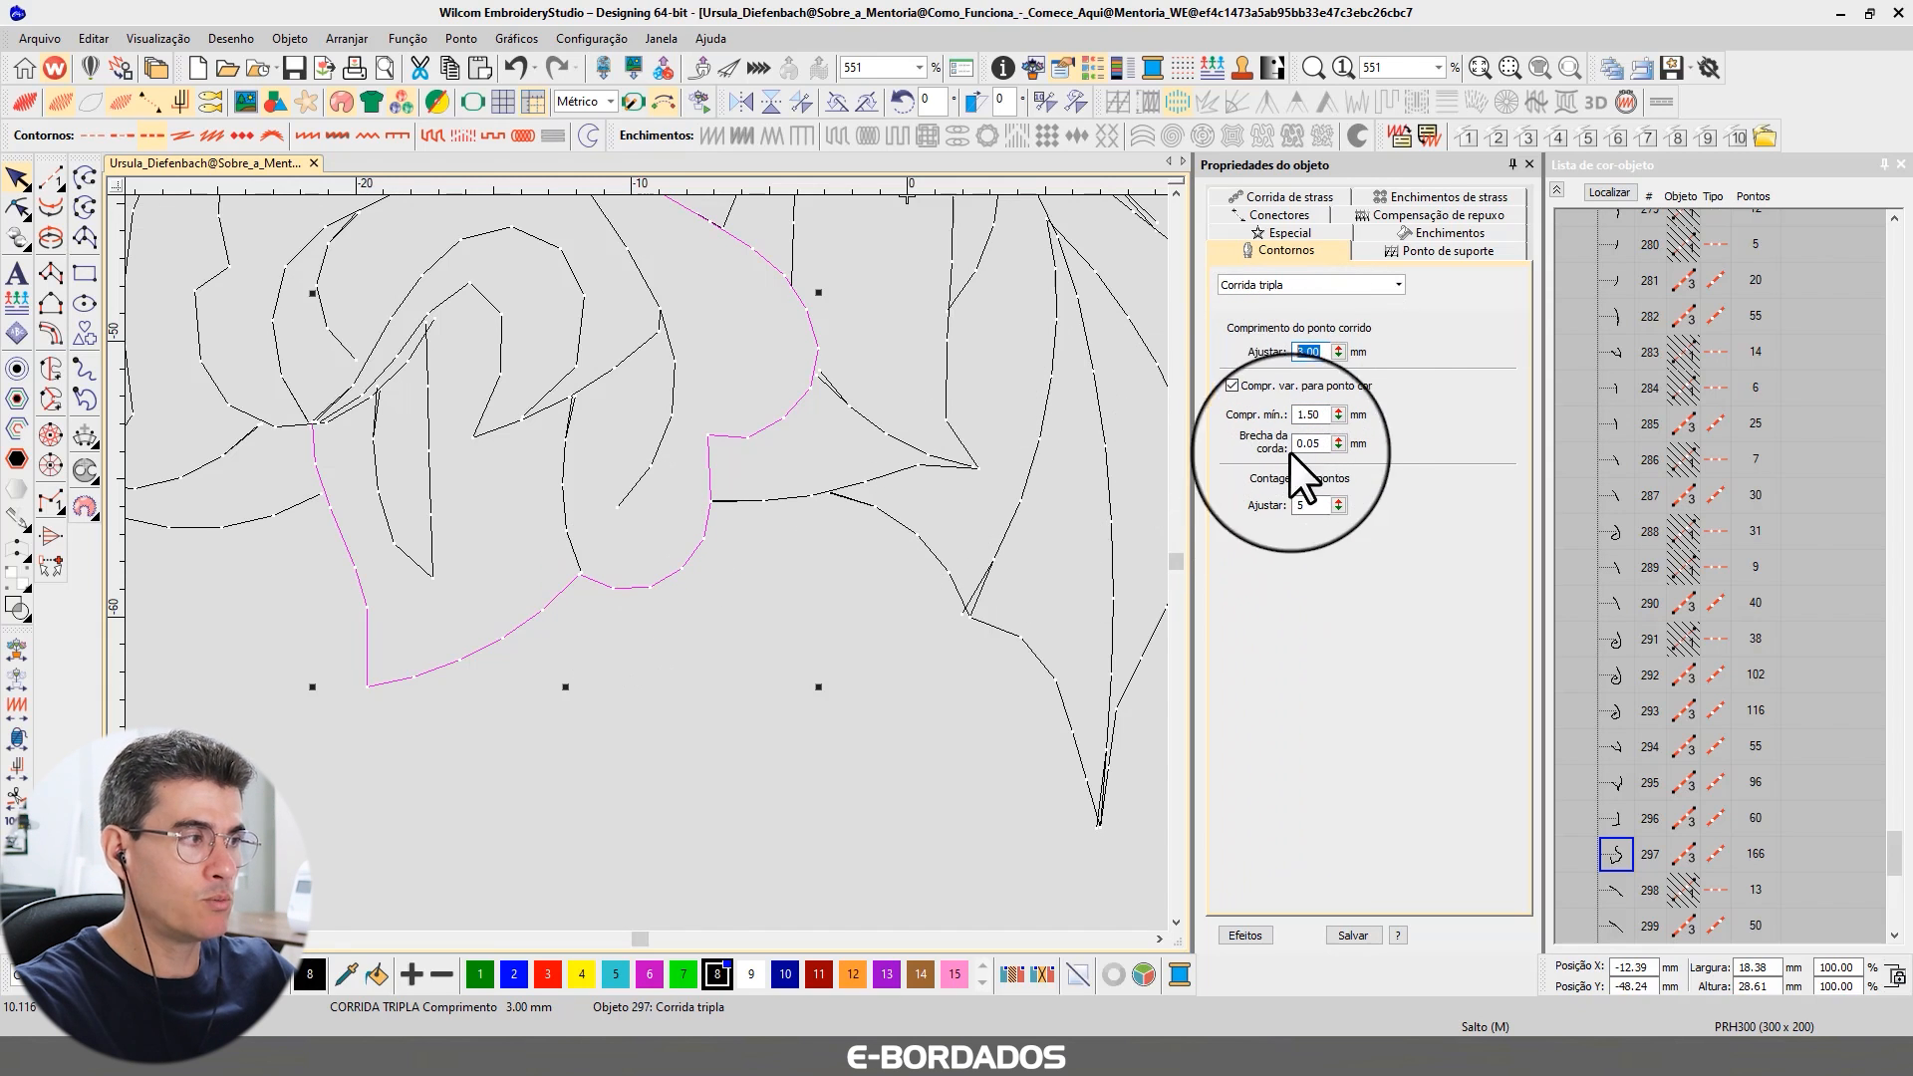
drag(1330, 413, 1282, 414)
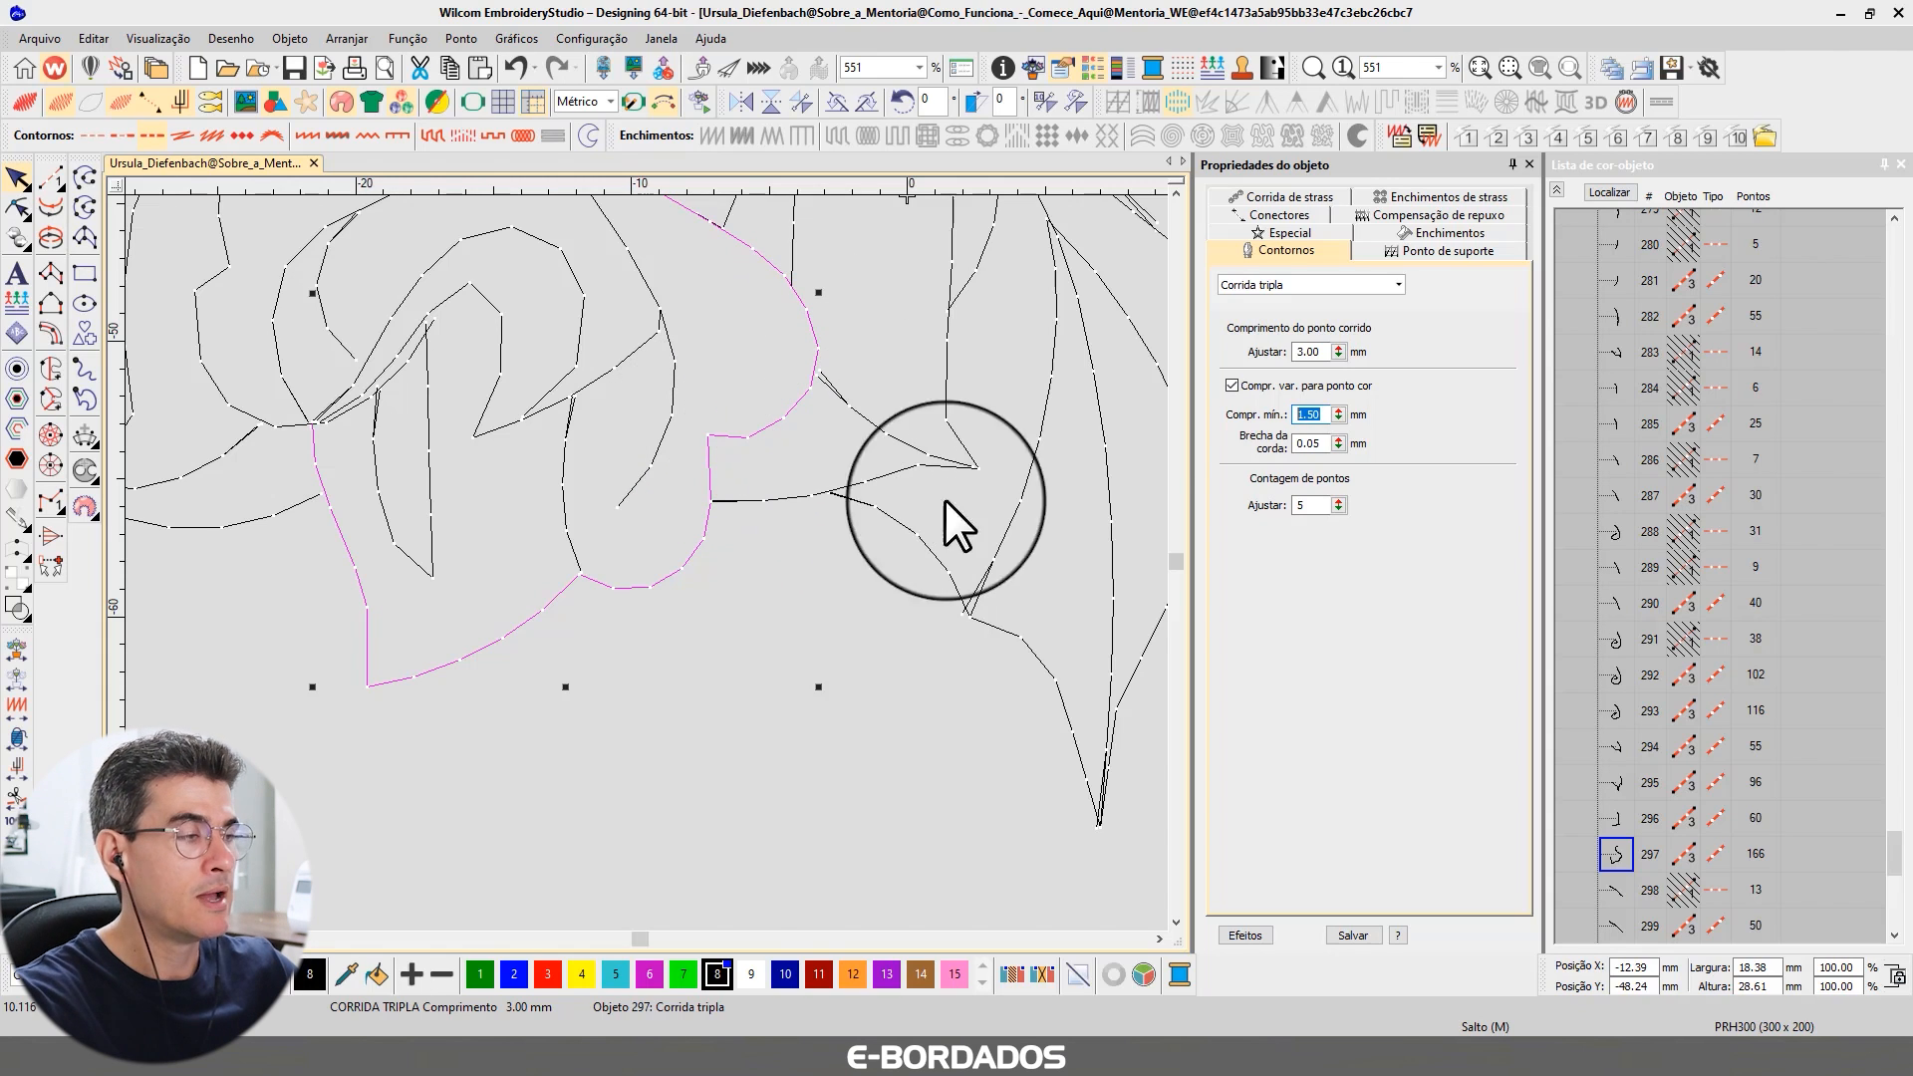
click(1324, 415)
key(Return)
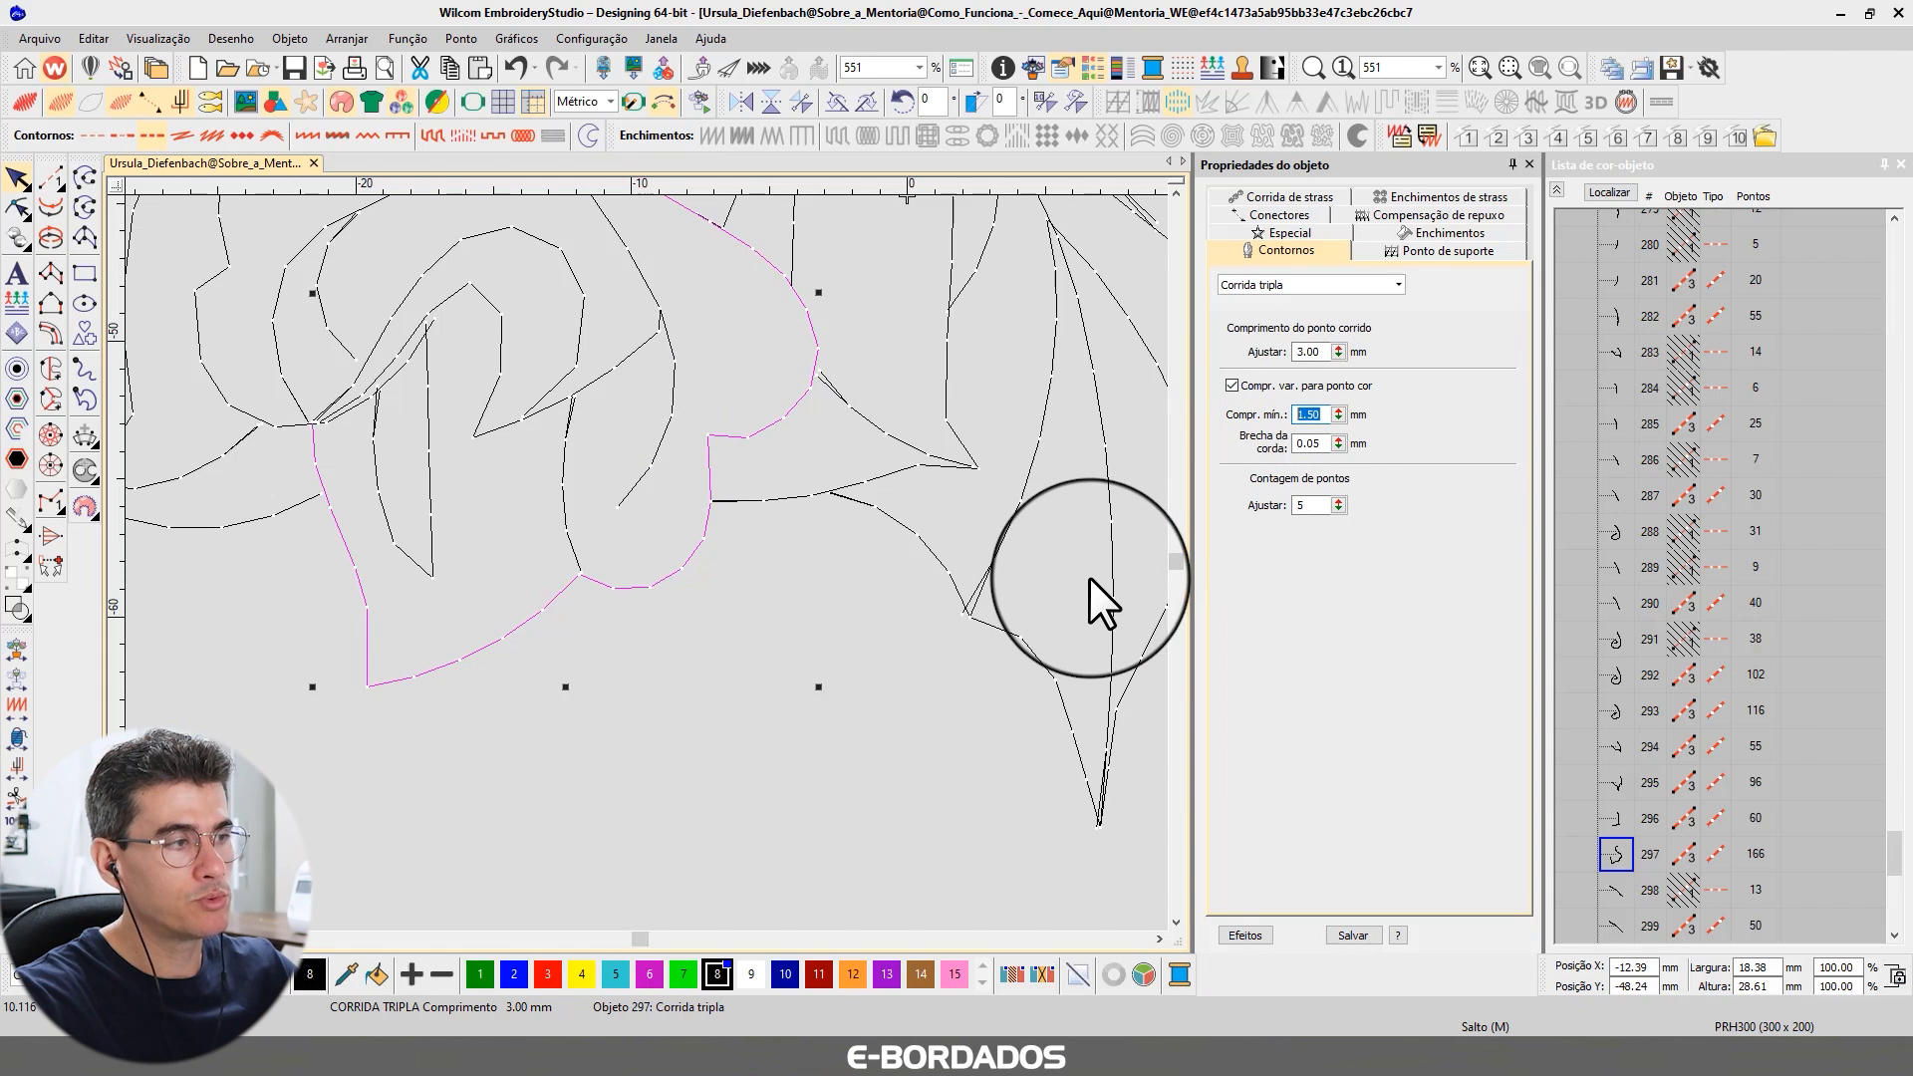
key(Escape)
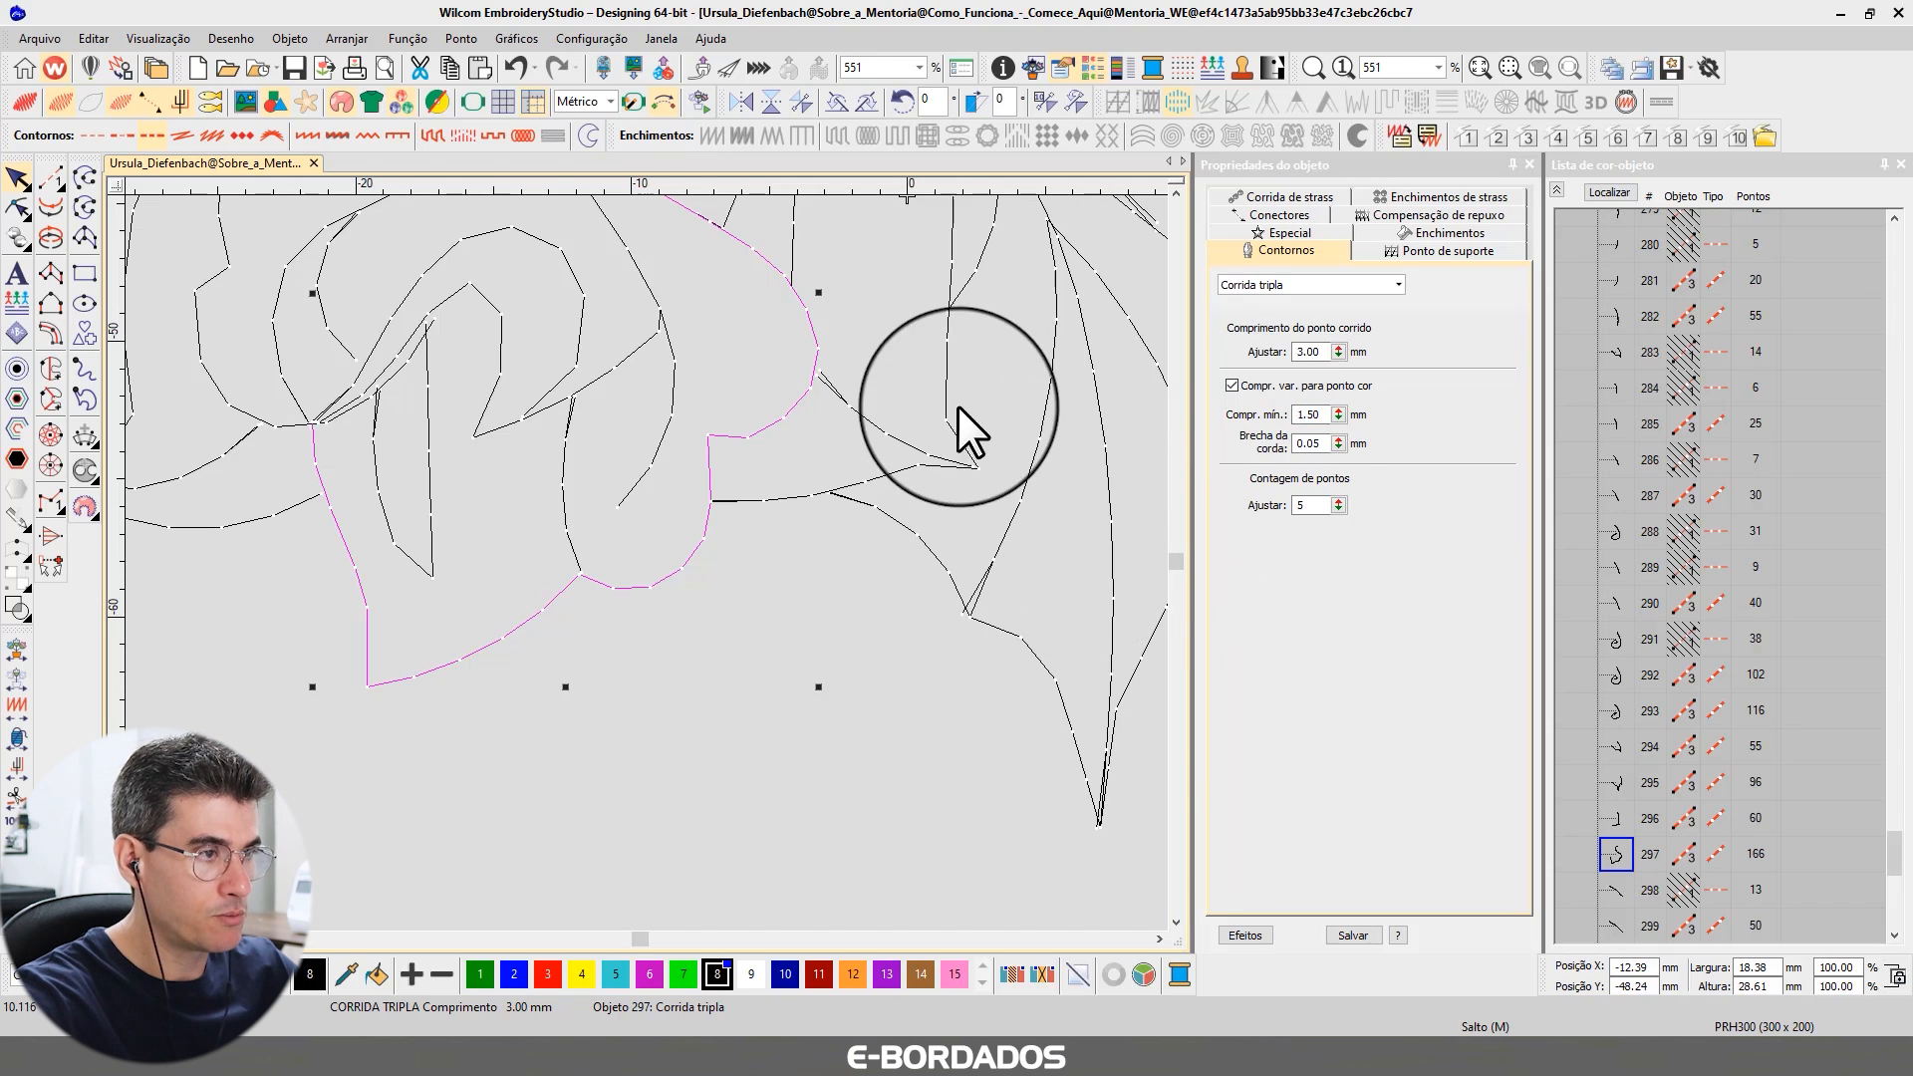
- Measure a stitch on the curve of the petal outline and return to object selection
key(m)
click(748, 438)
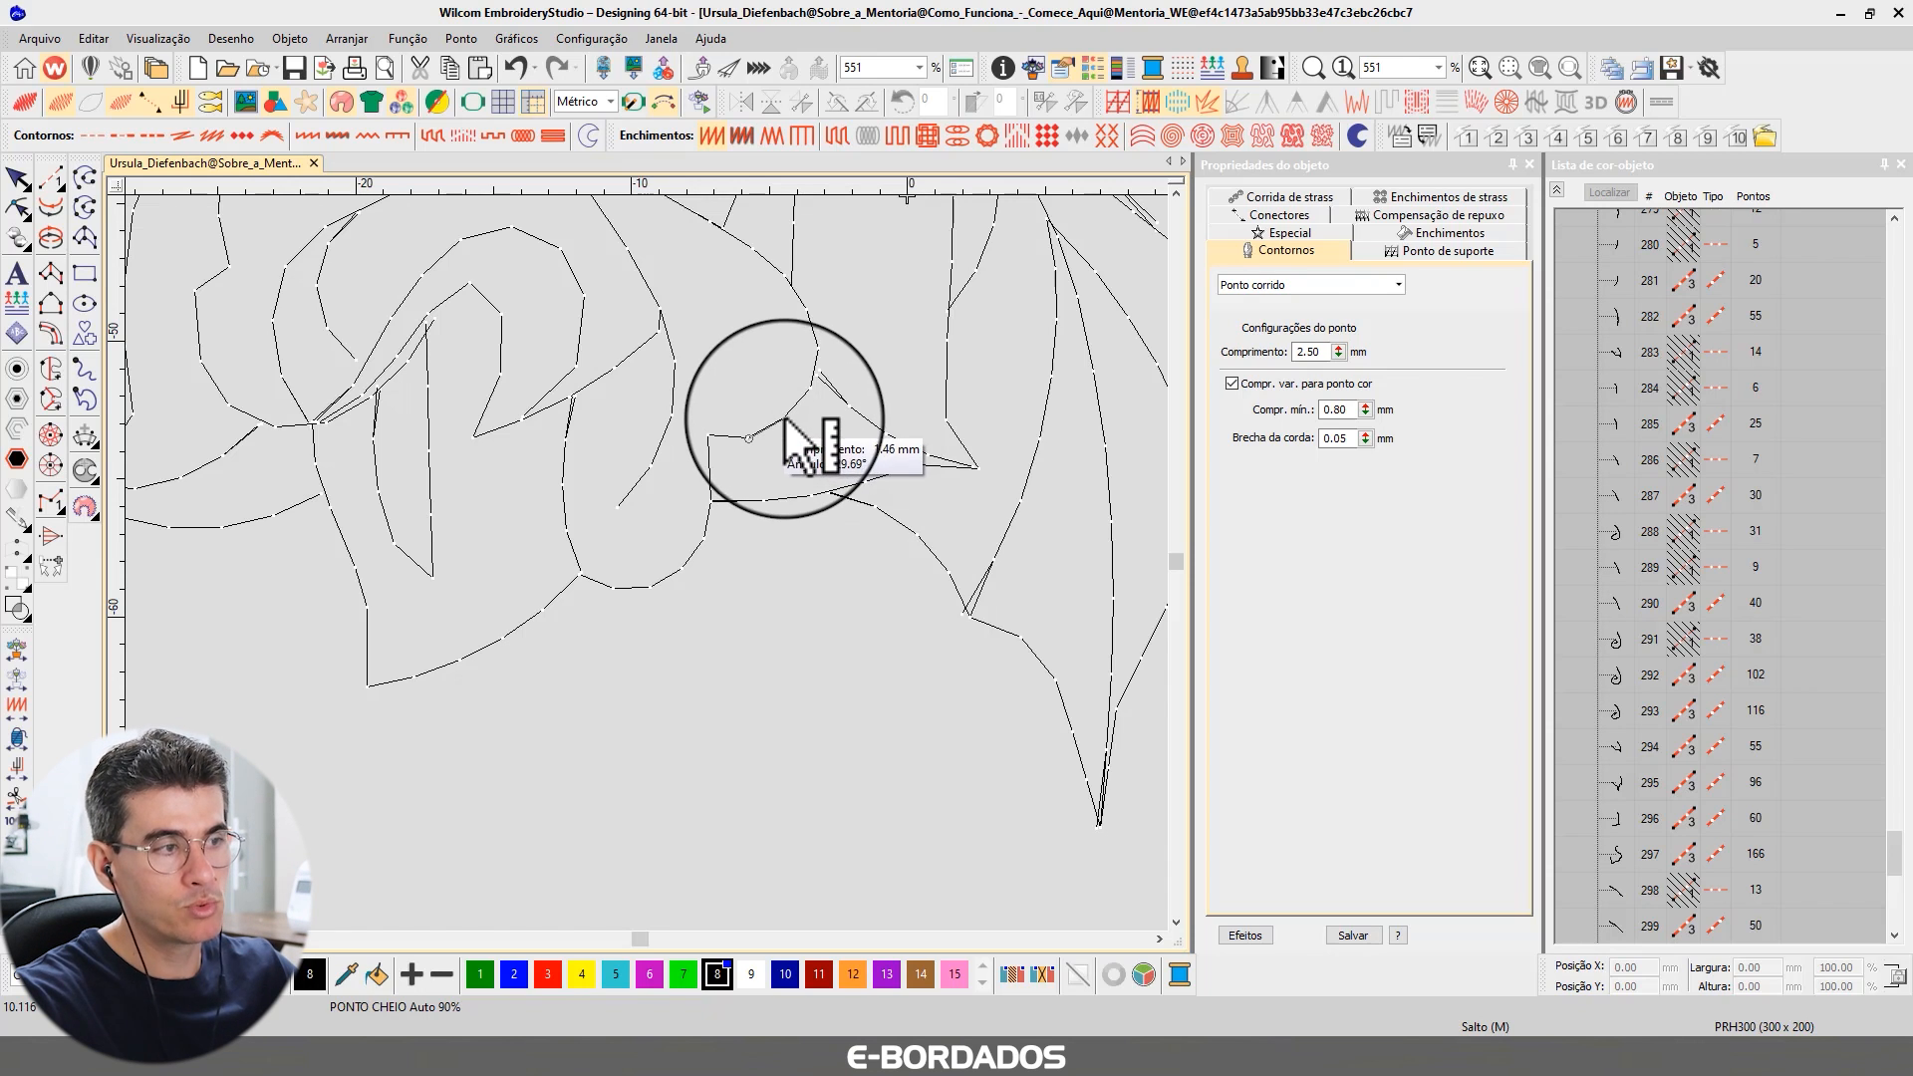
key(Escape)
click(17, 177)
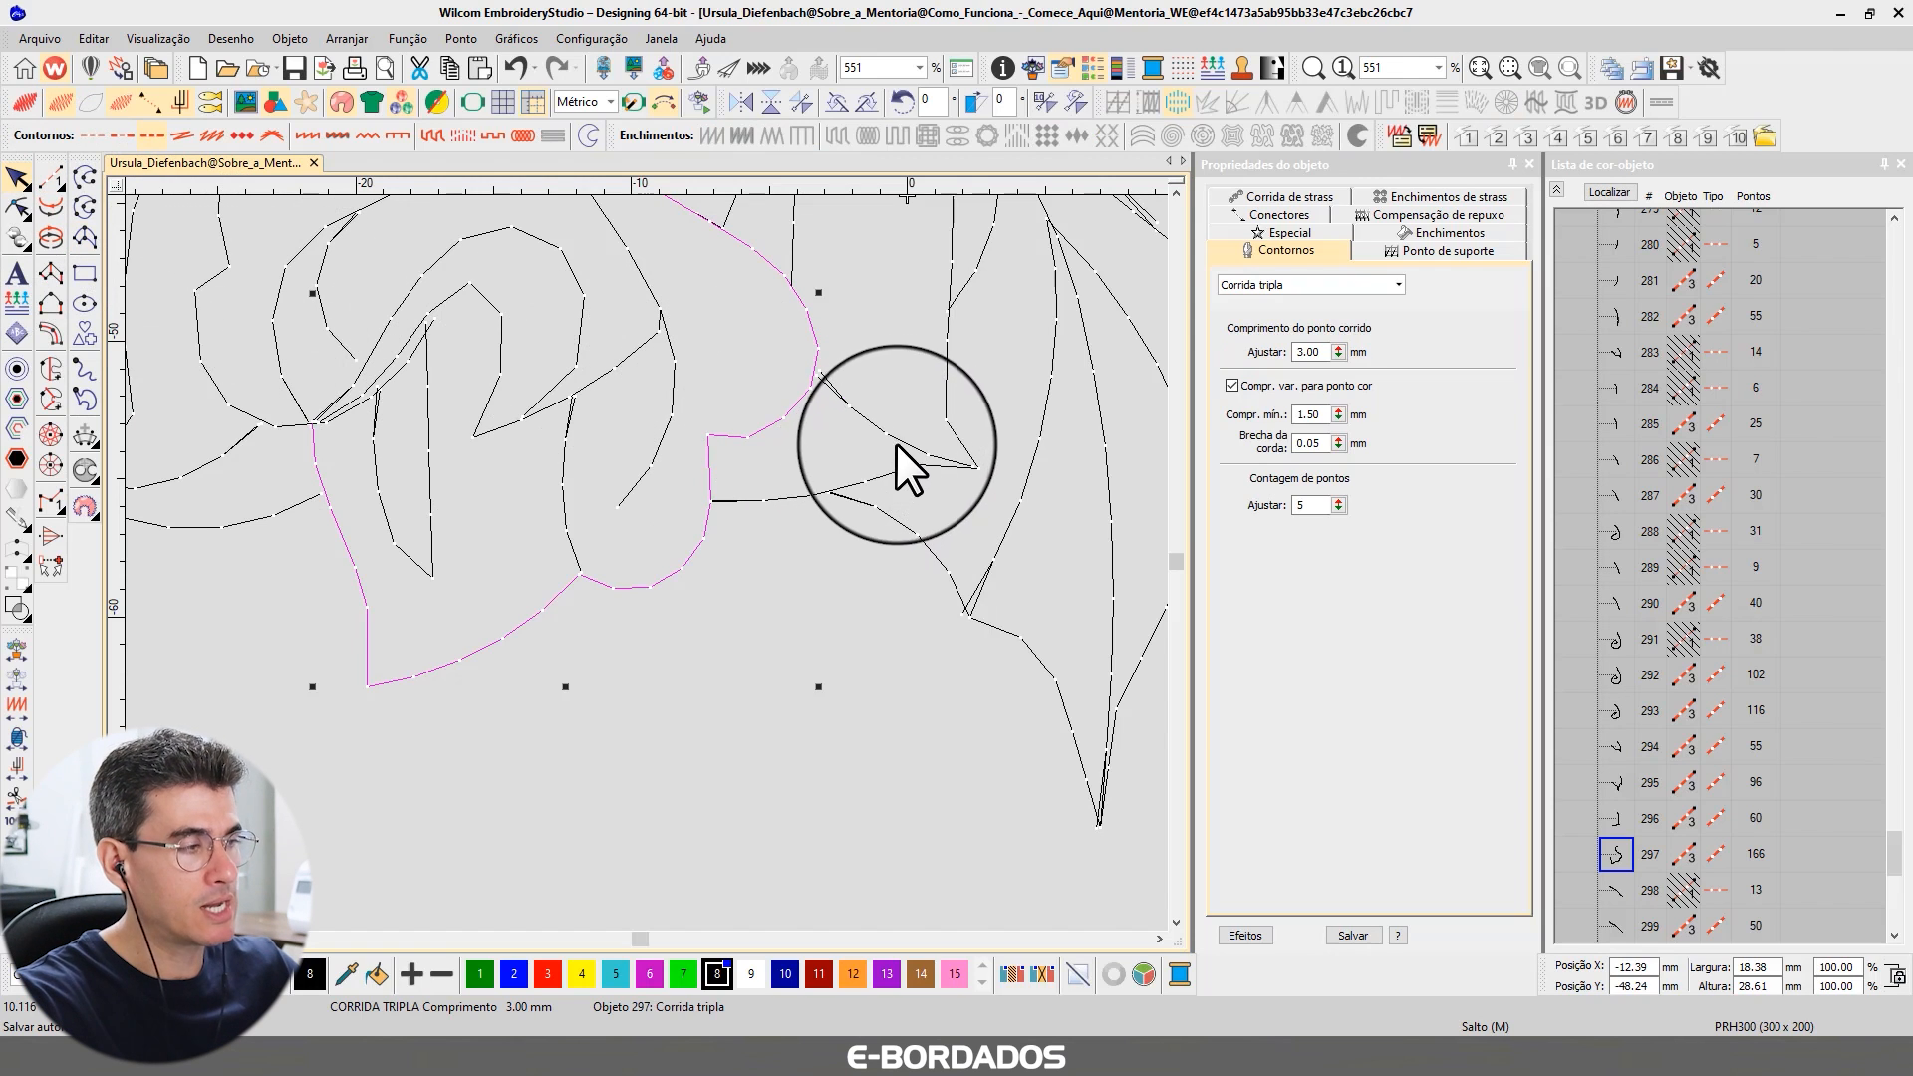
- Set the petal outline's minimum stitch length to 1 mm and measure a stitch on the same curve
double_click(1308, 413)
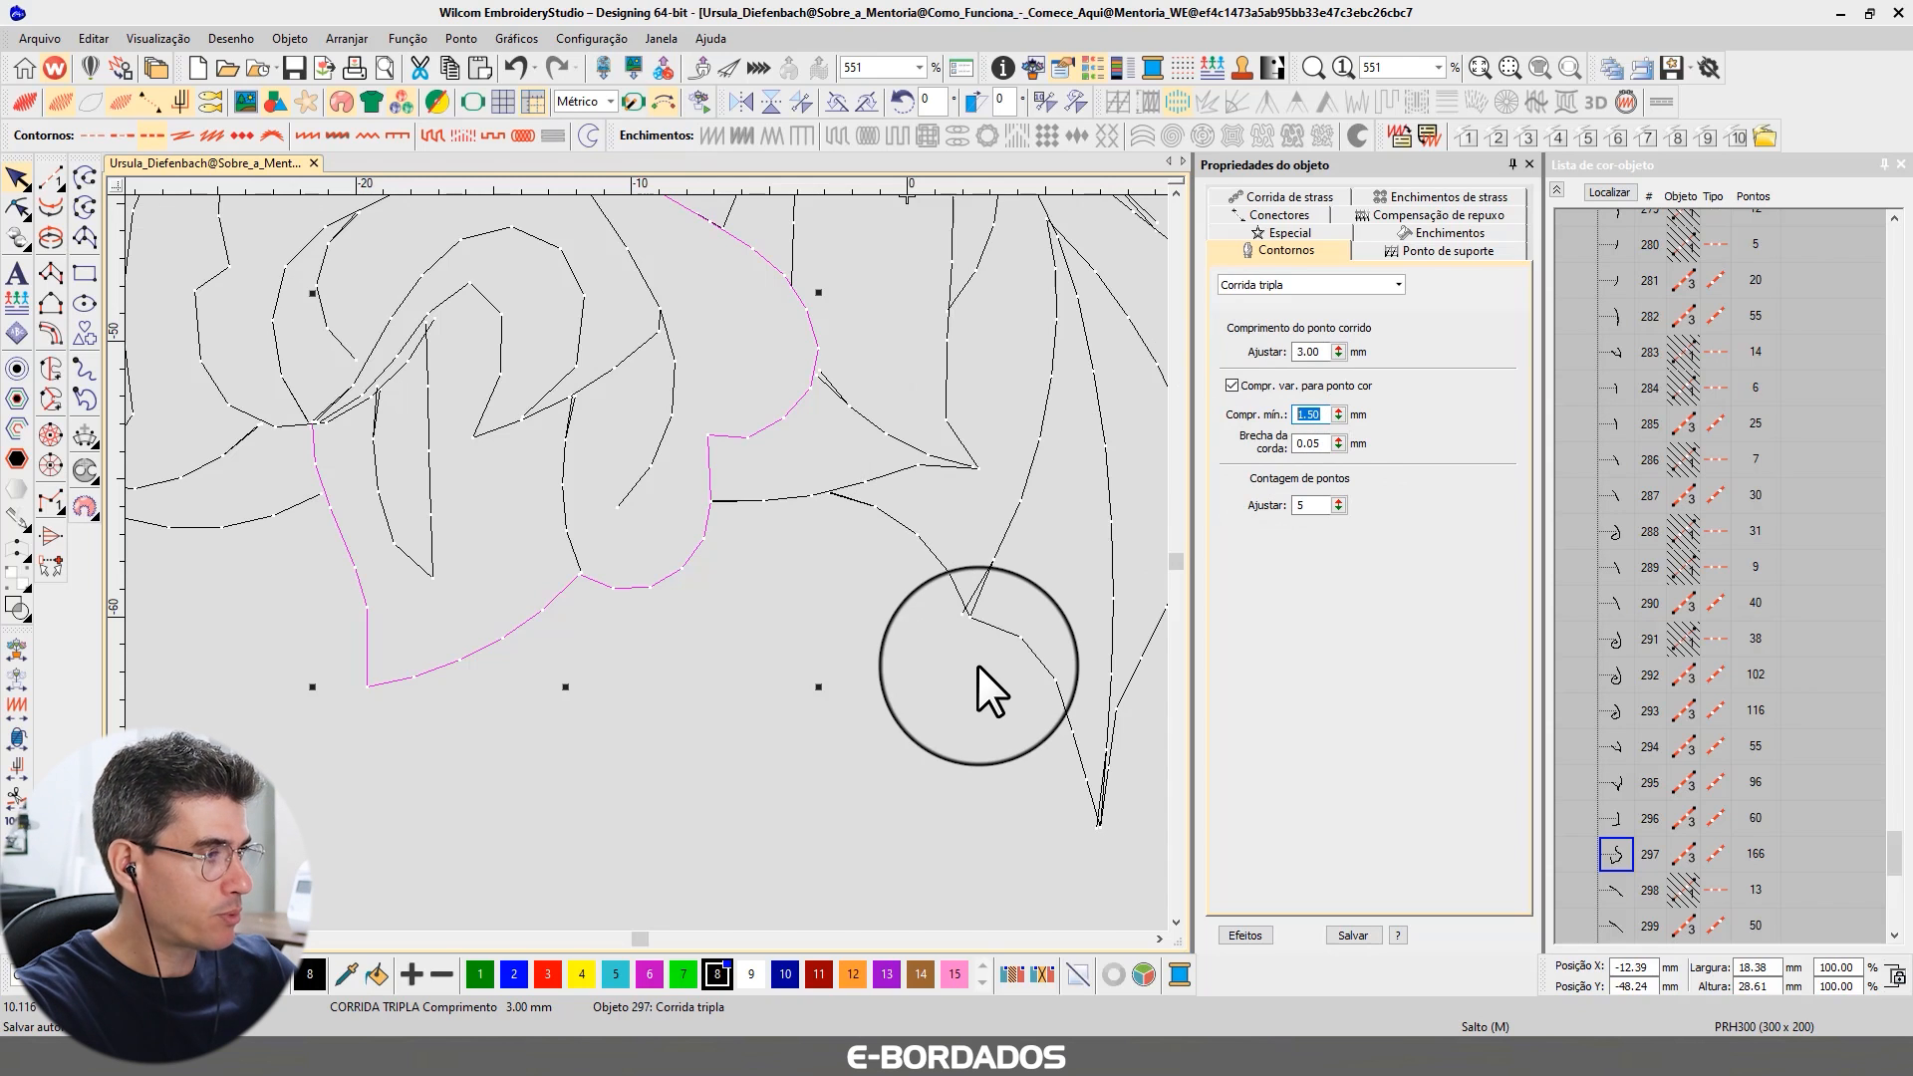
key(Return)
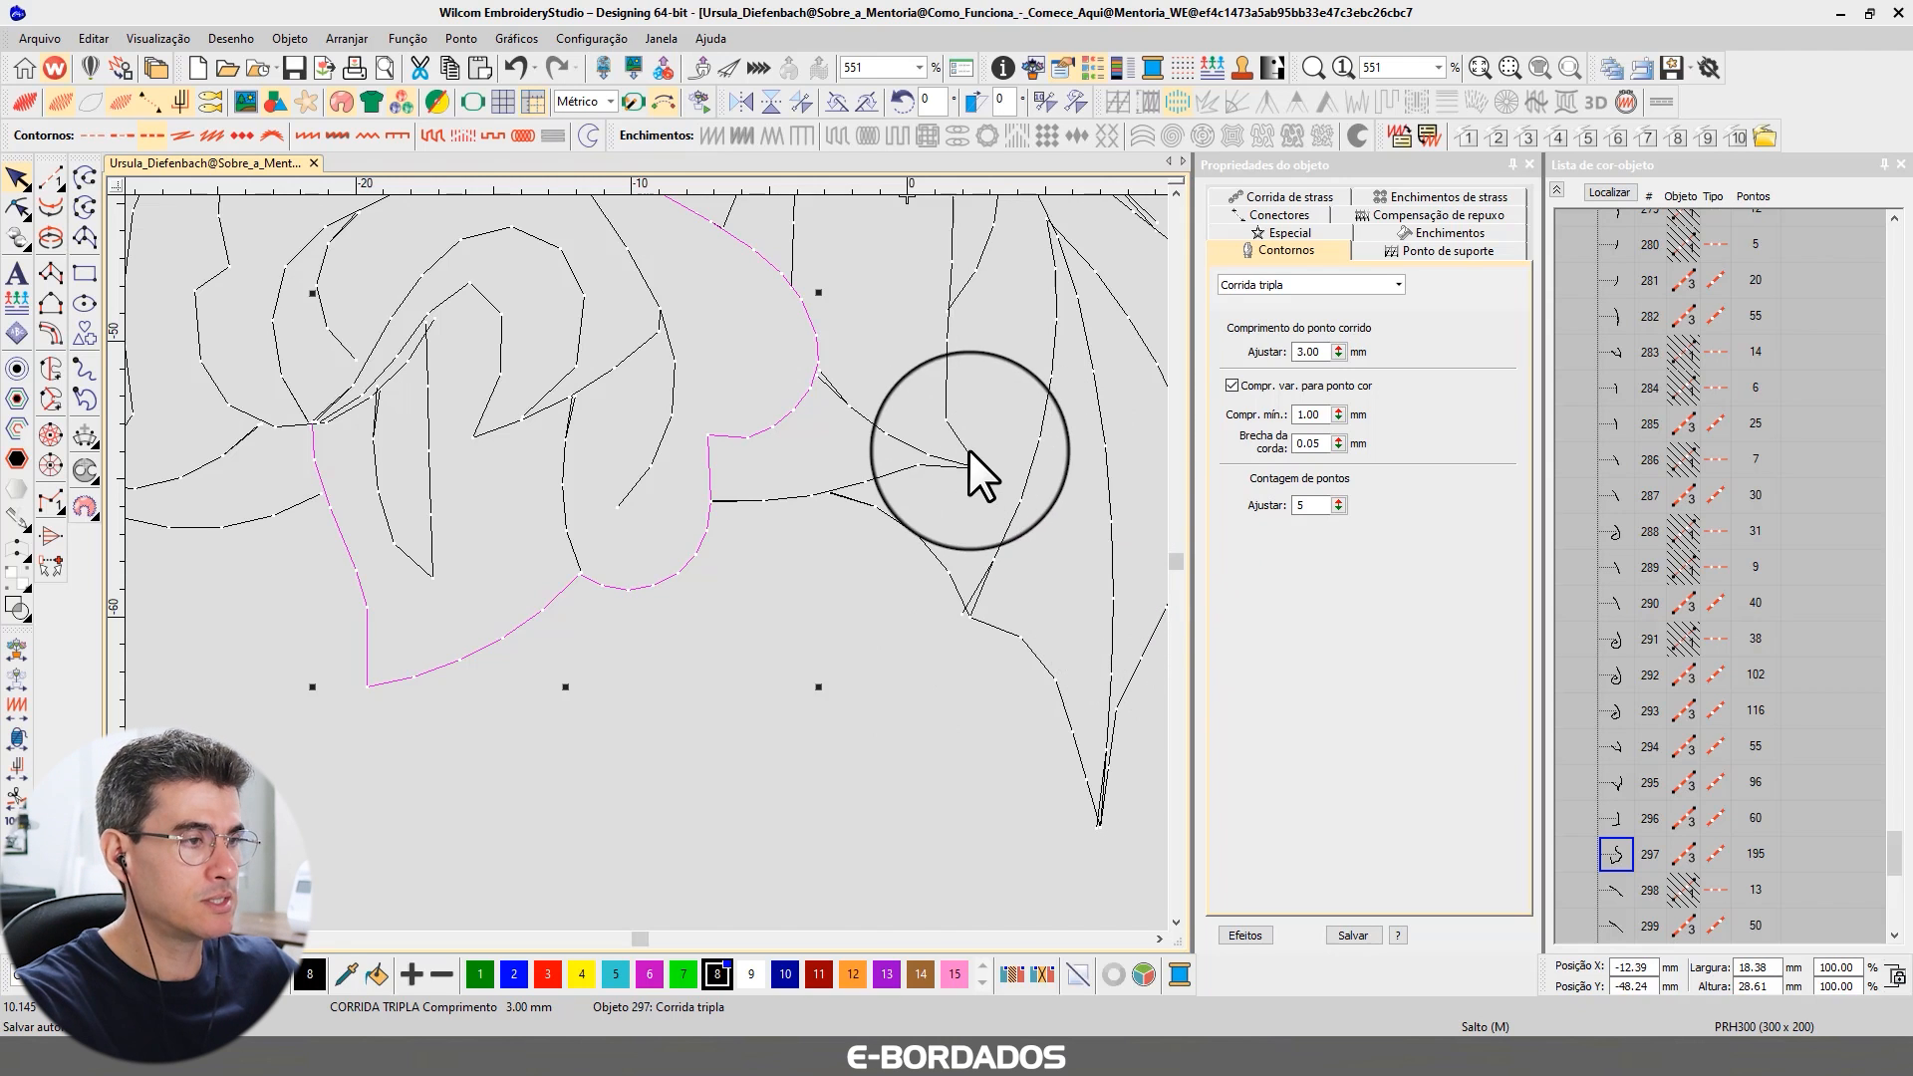
click(762, 440)
key(m)
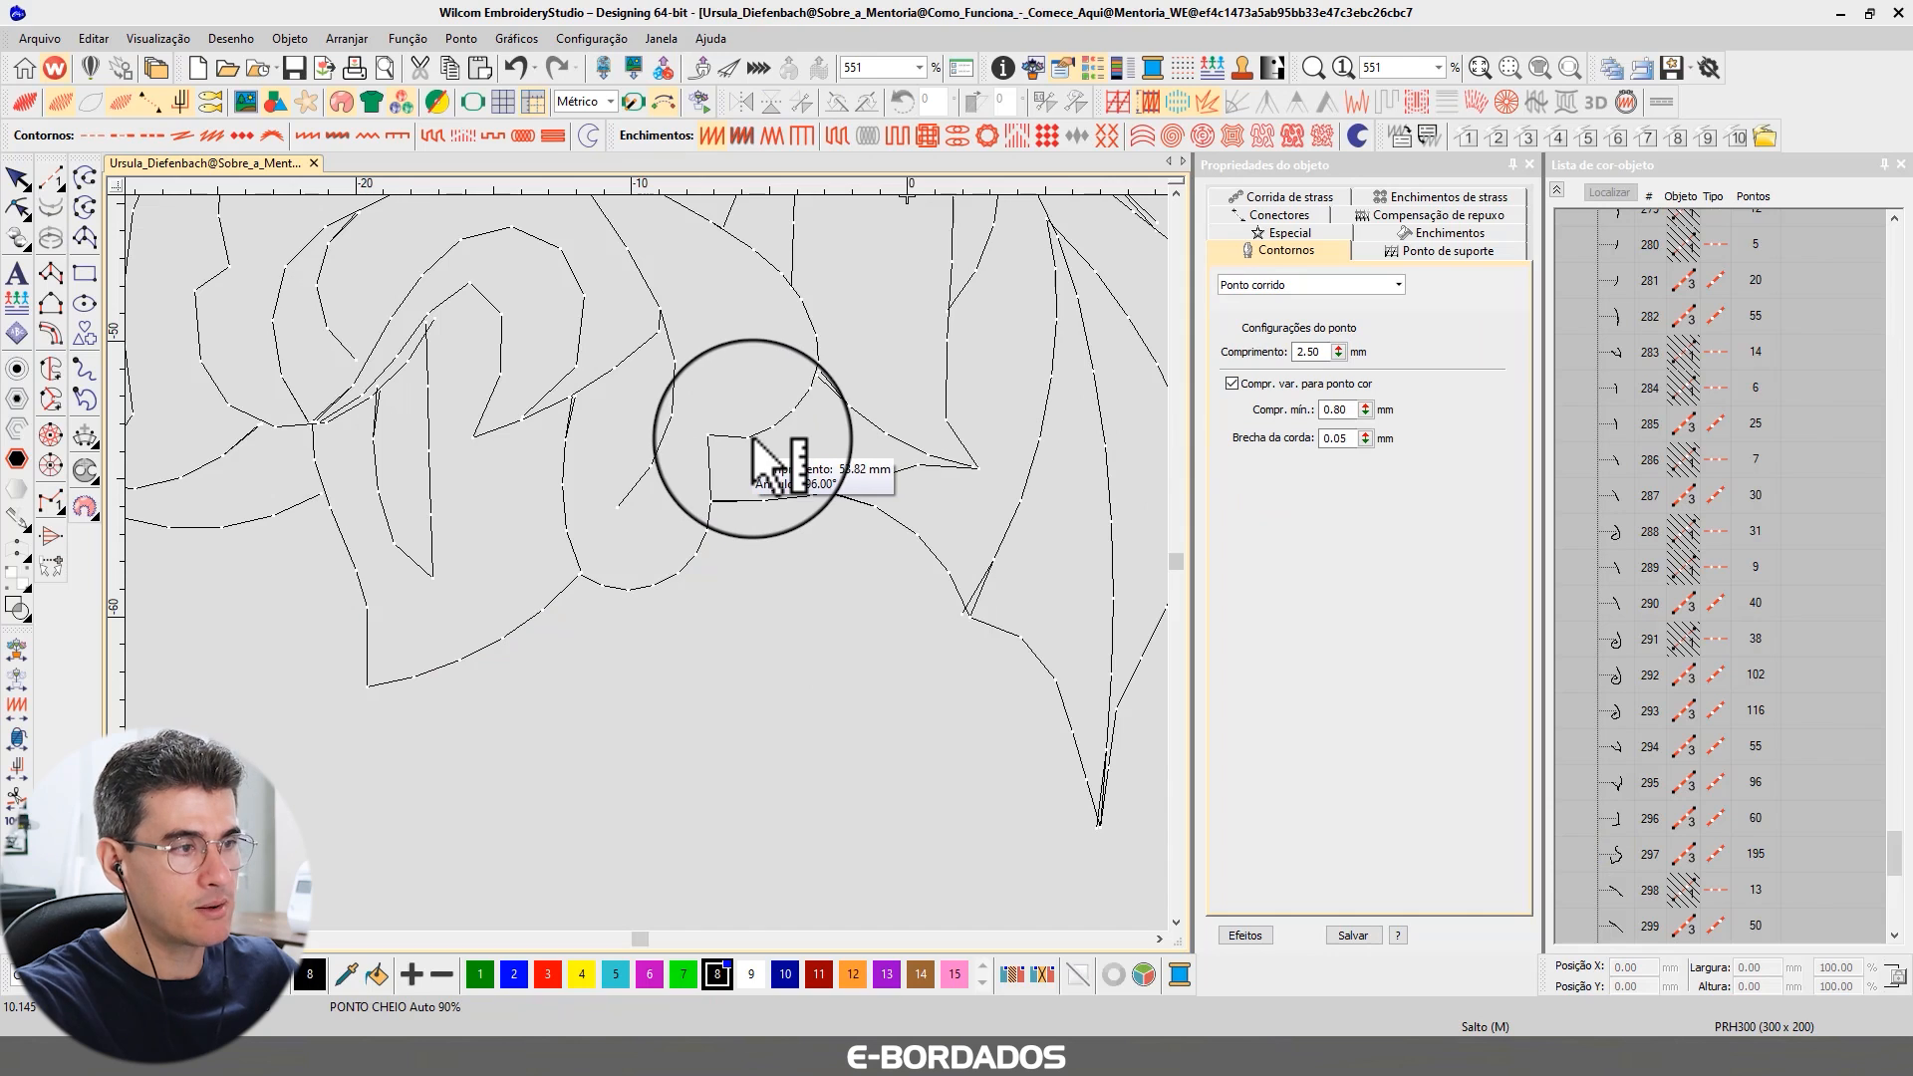
click(751, 439)
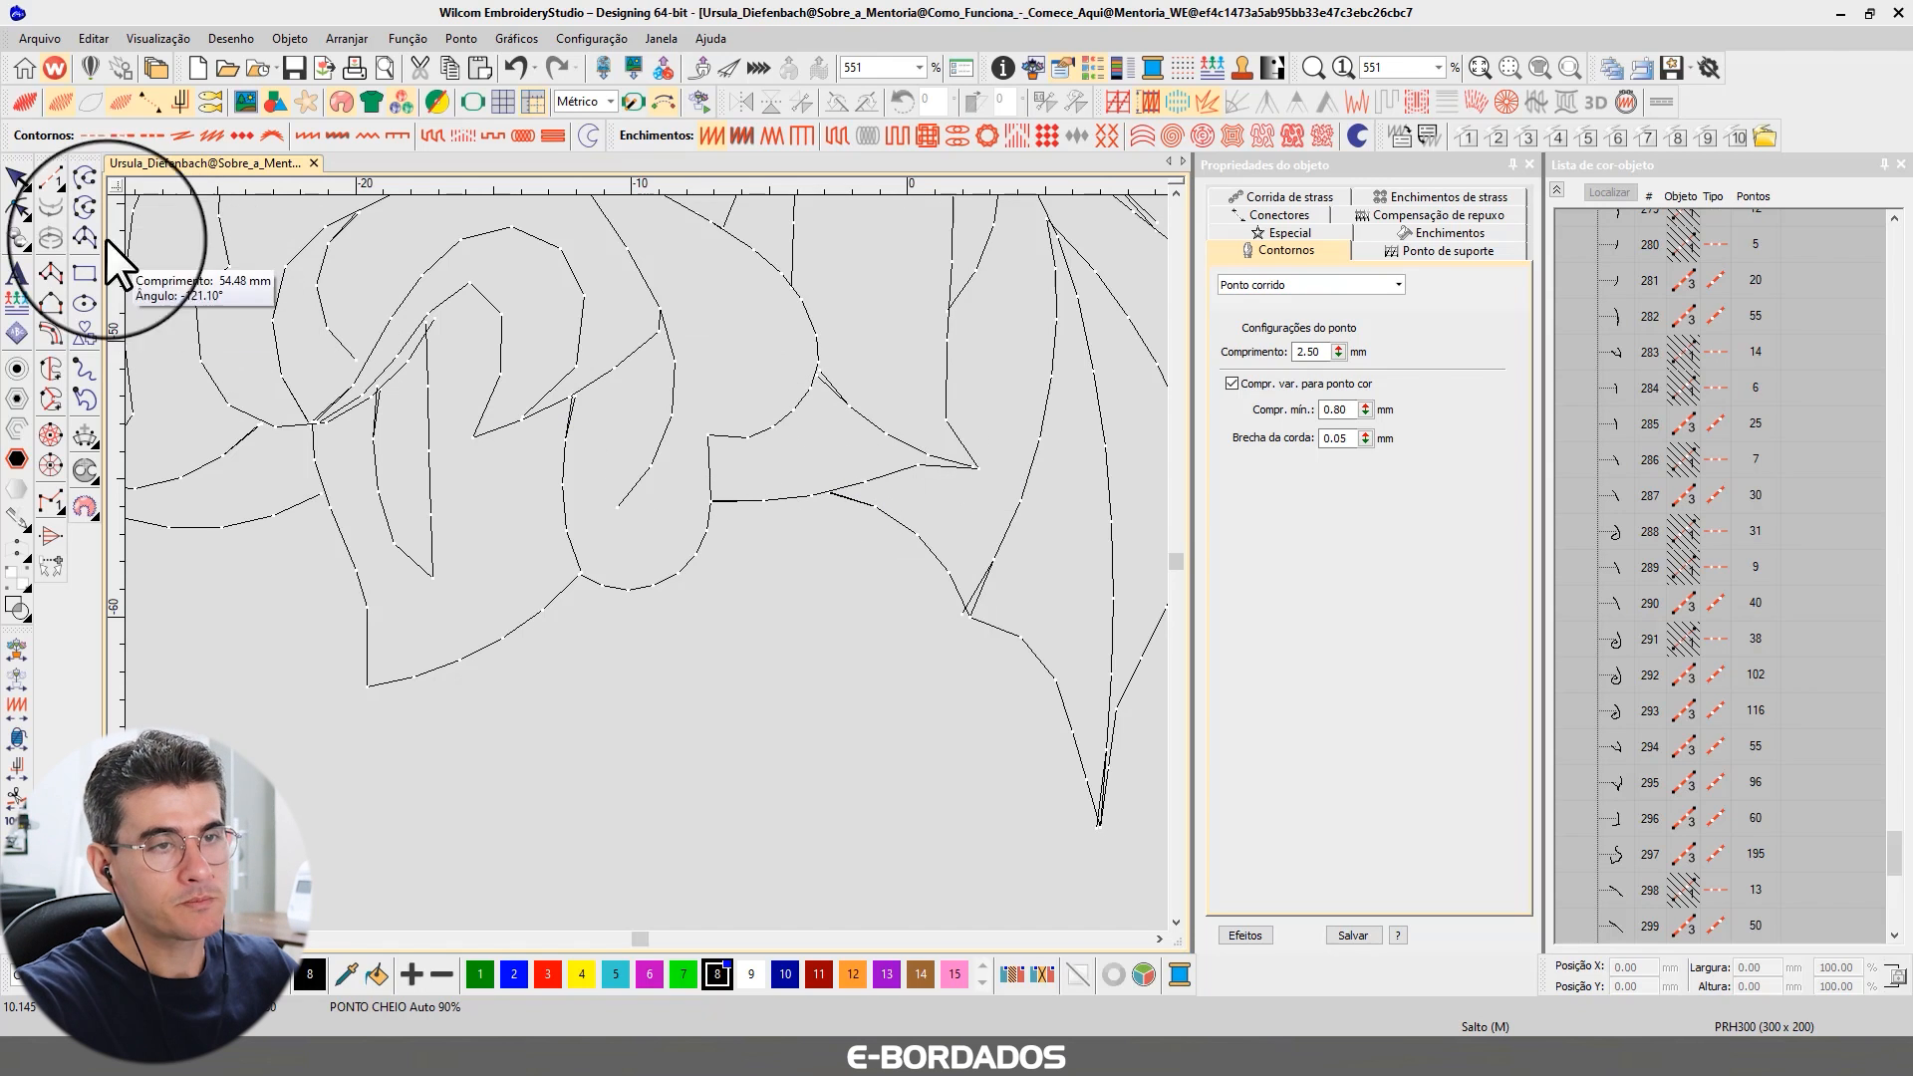
- Reselect the lower petal outline and set its minimum stitch length back to 1.5 mm
click(18, 177)
click(781, 418)
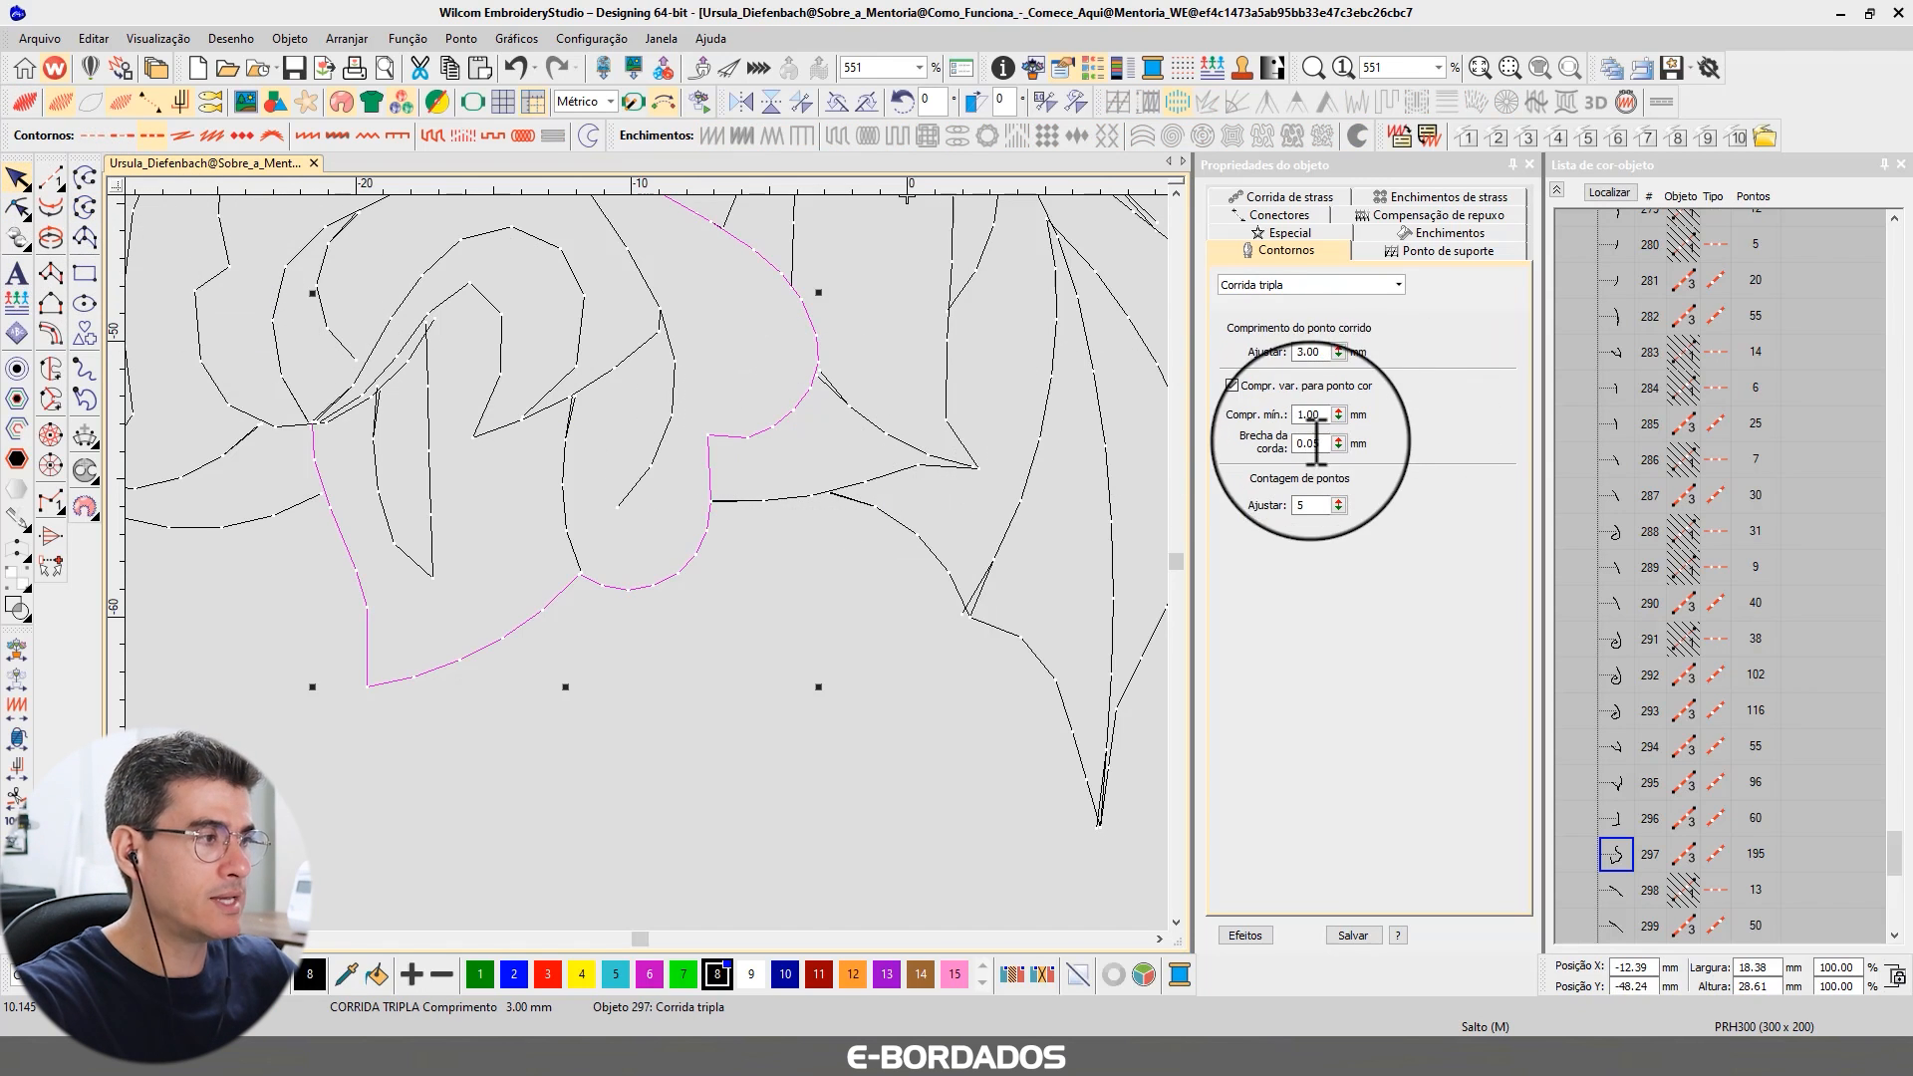
key(Return)
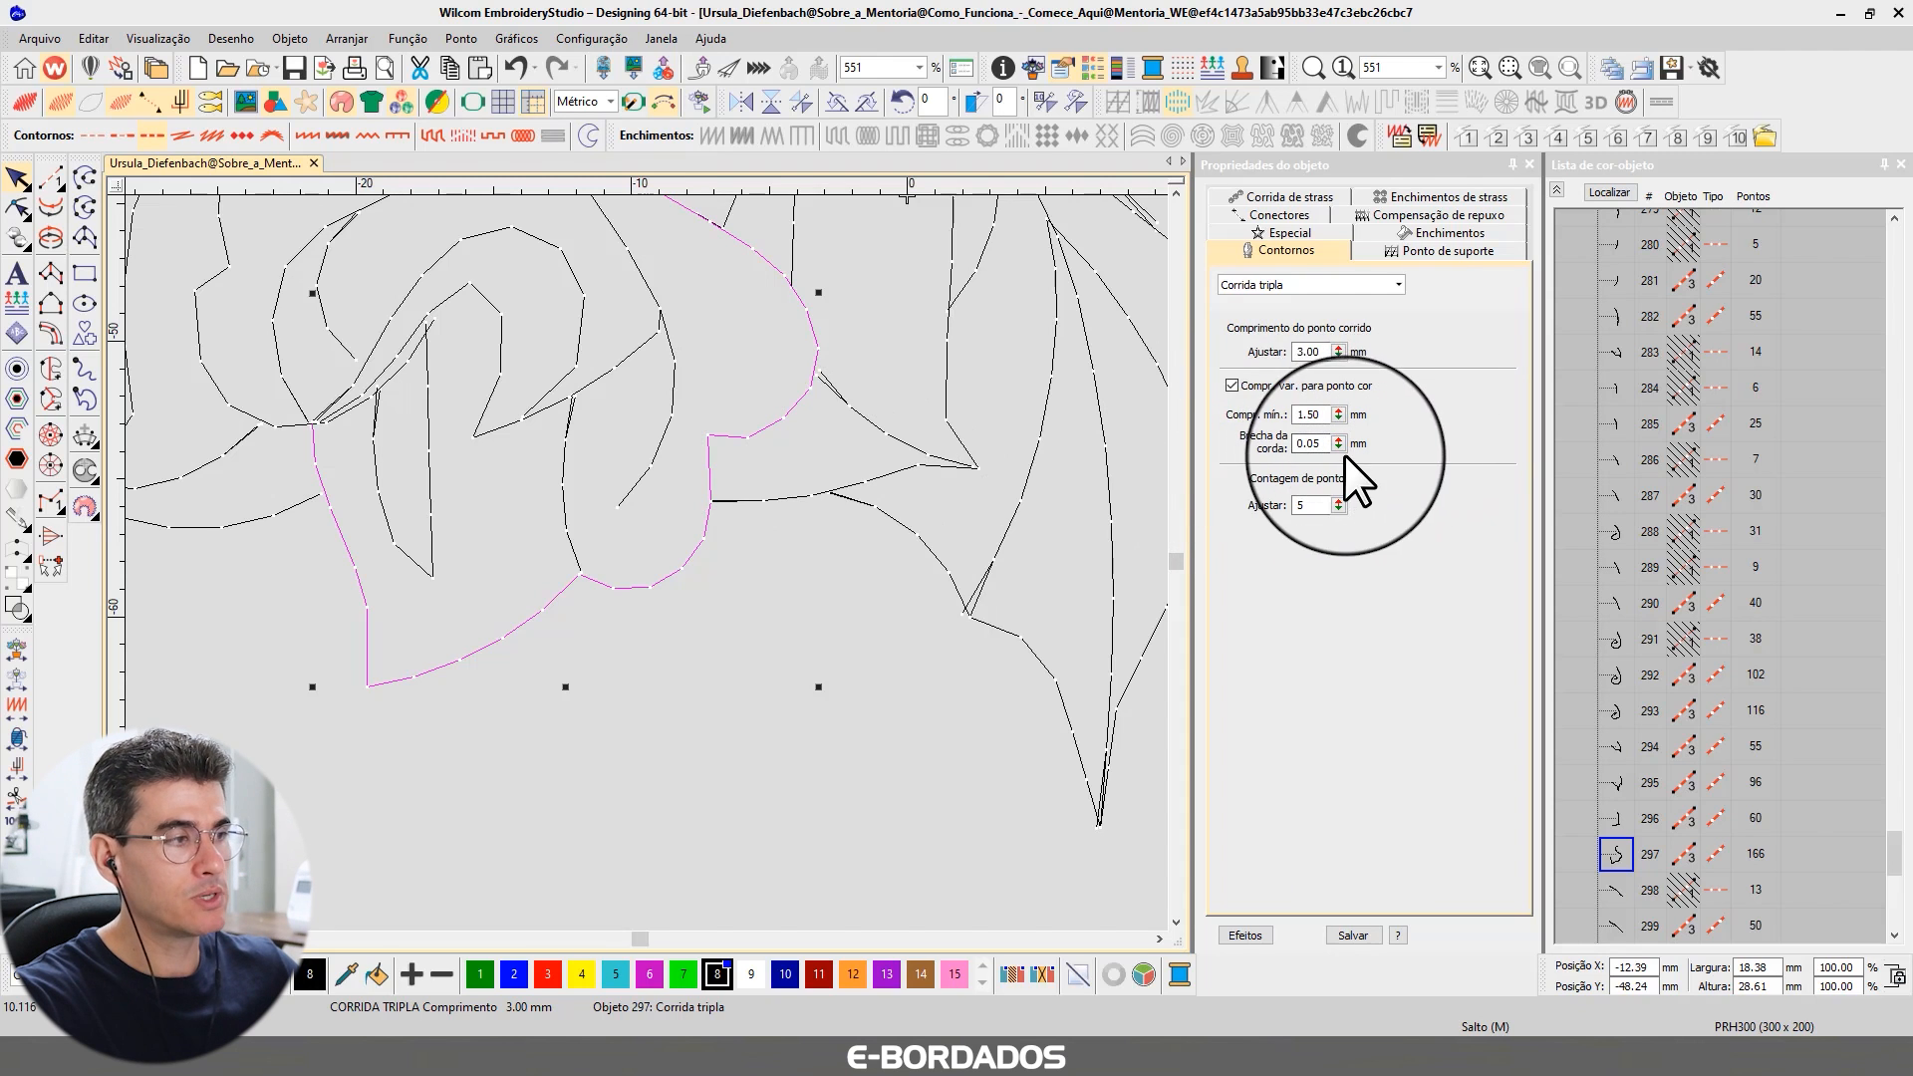
- Select the small hook-shaped triple-run line inside the rose and set its minimum stitch length to 1.5 mm
click(504, 371)
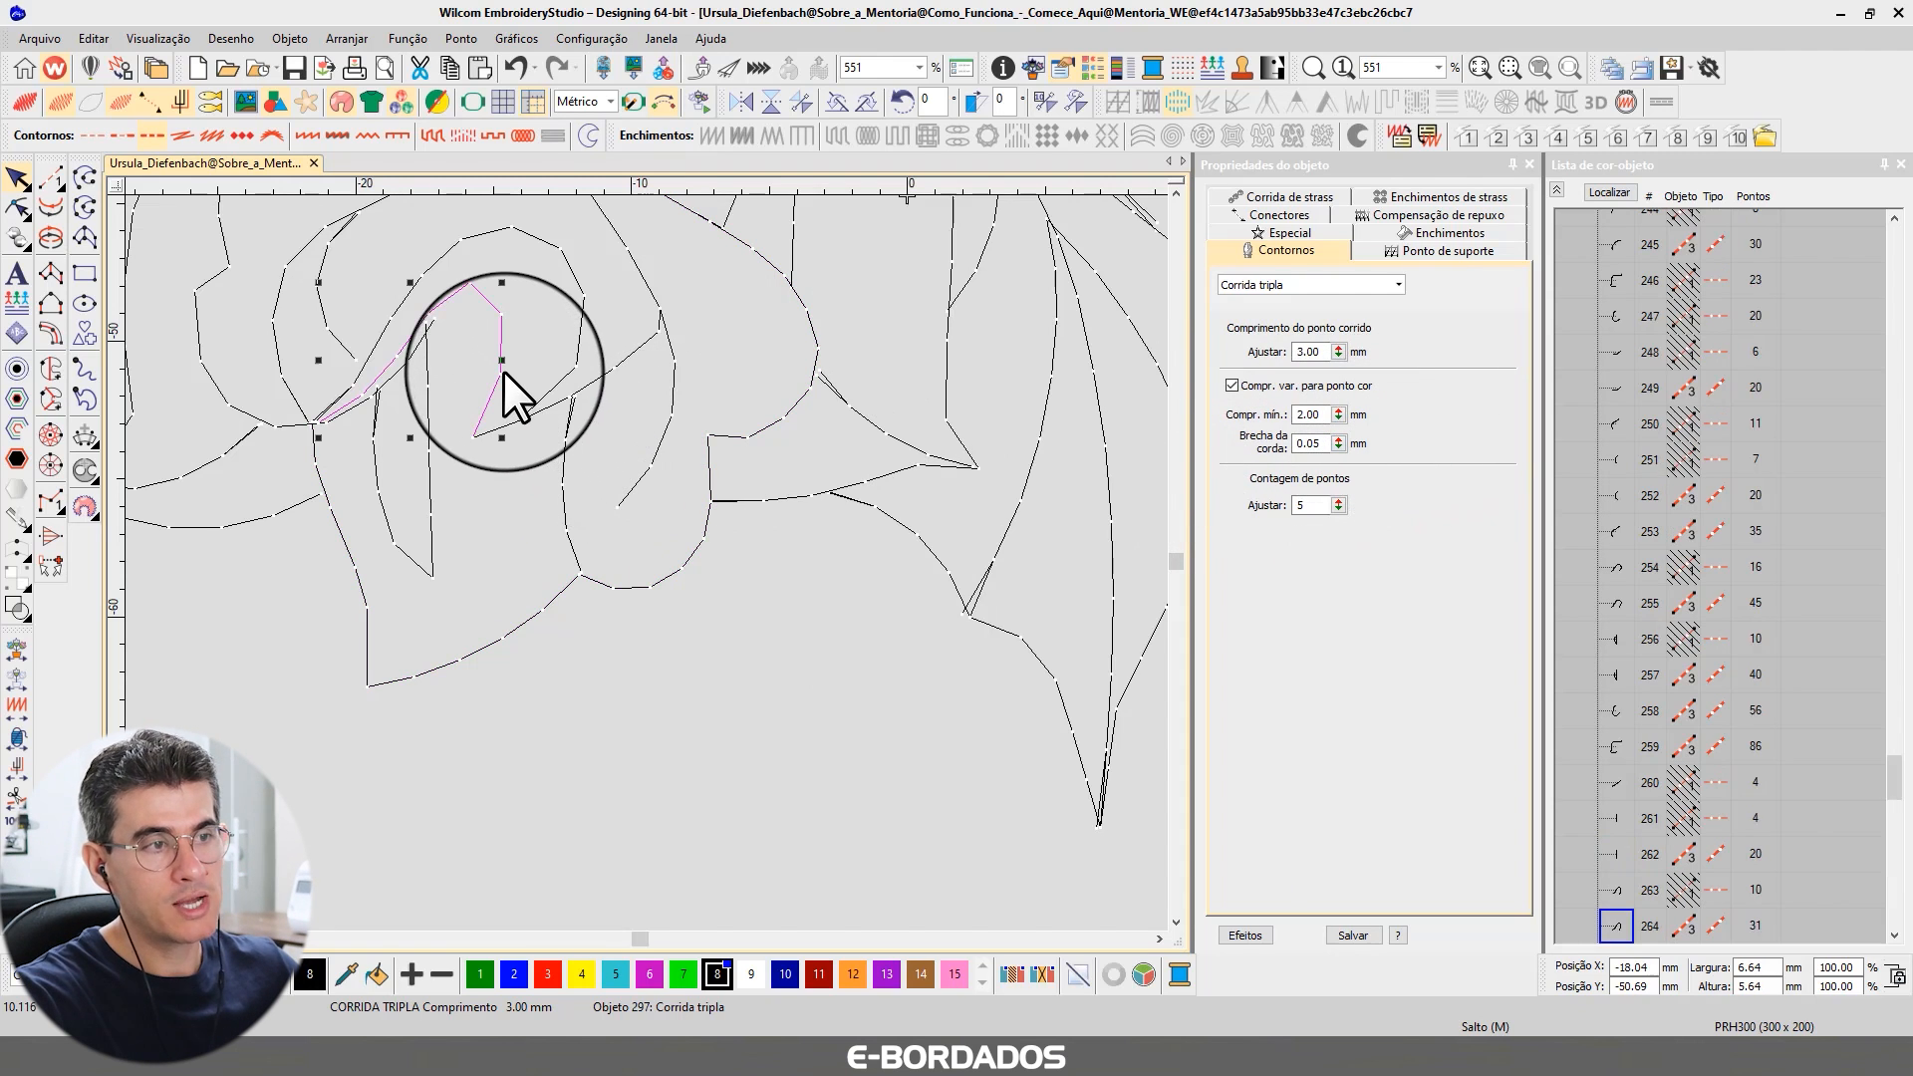
drag(1327, 413, 1199, 401)
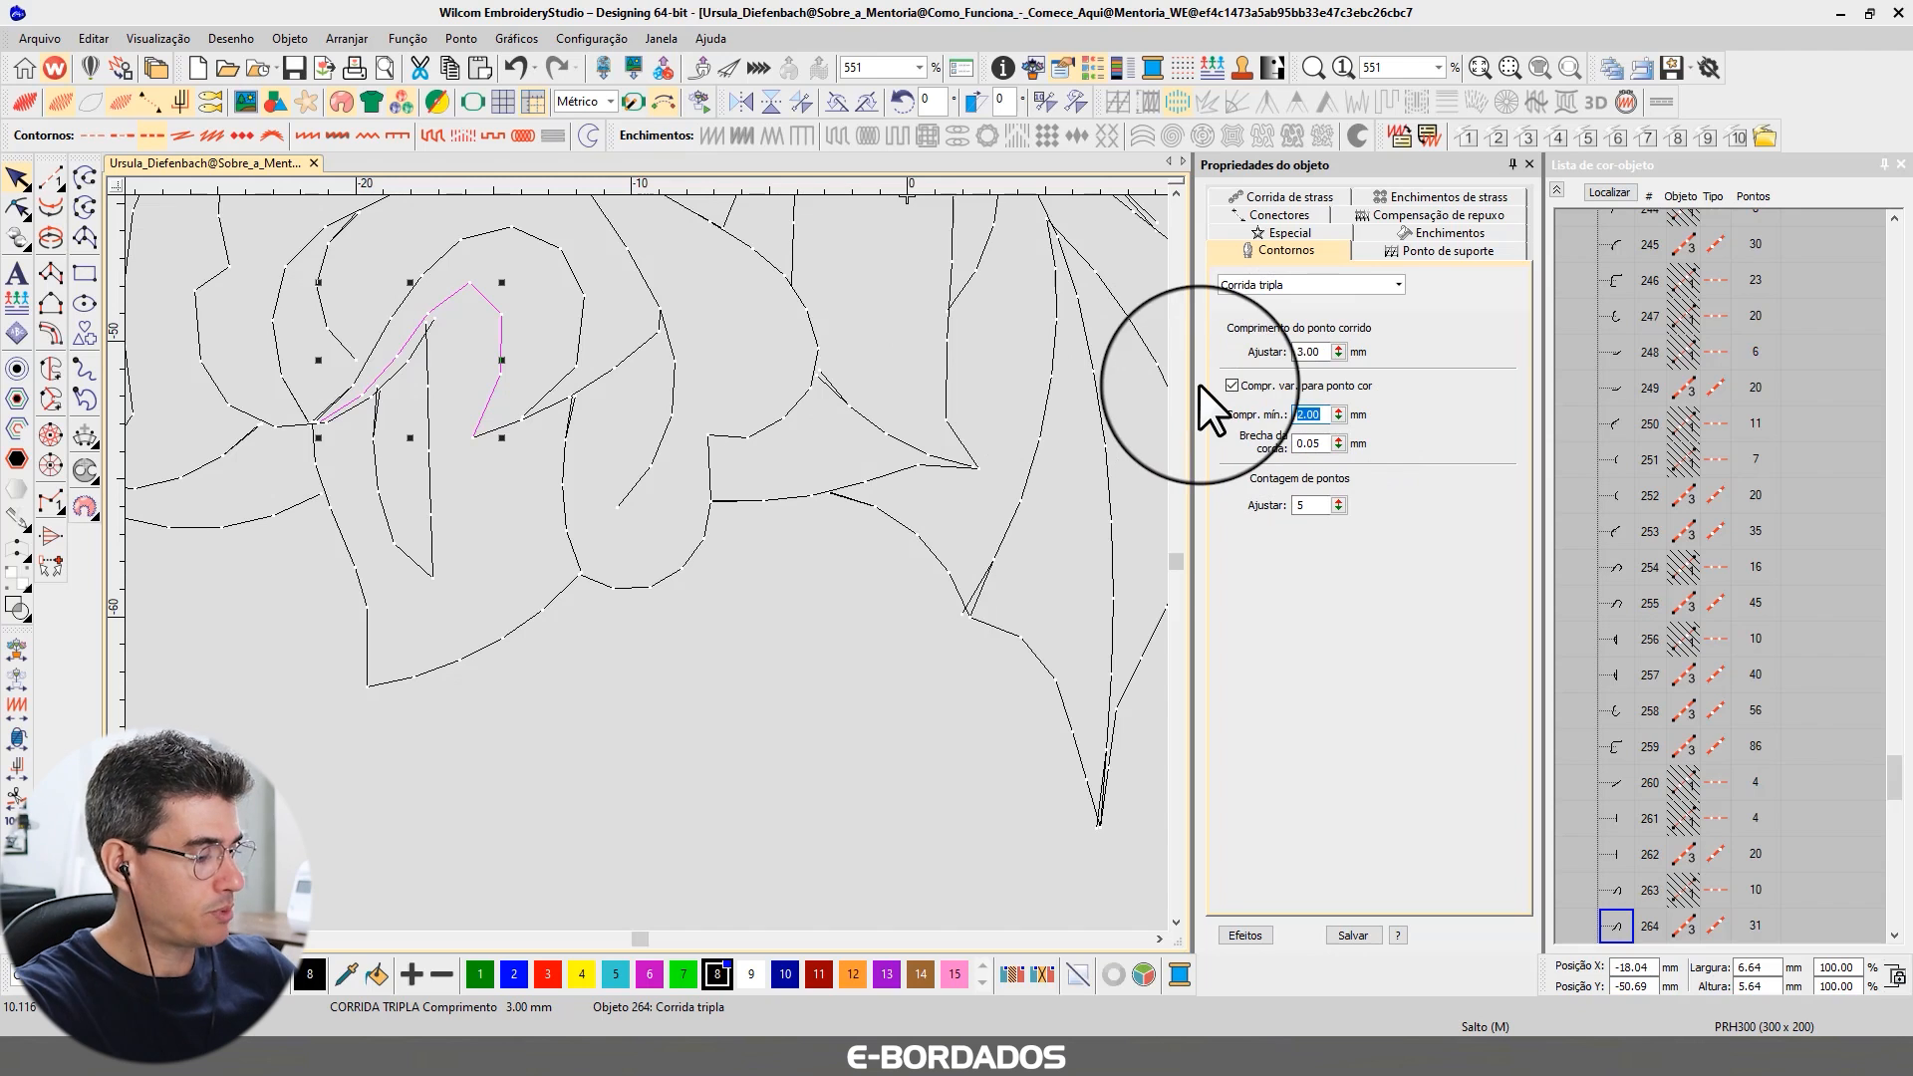
text(1.5)
key(Return)
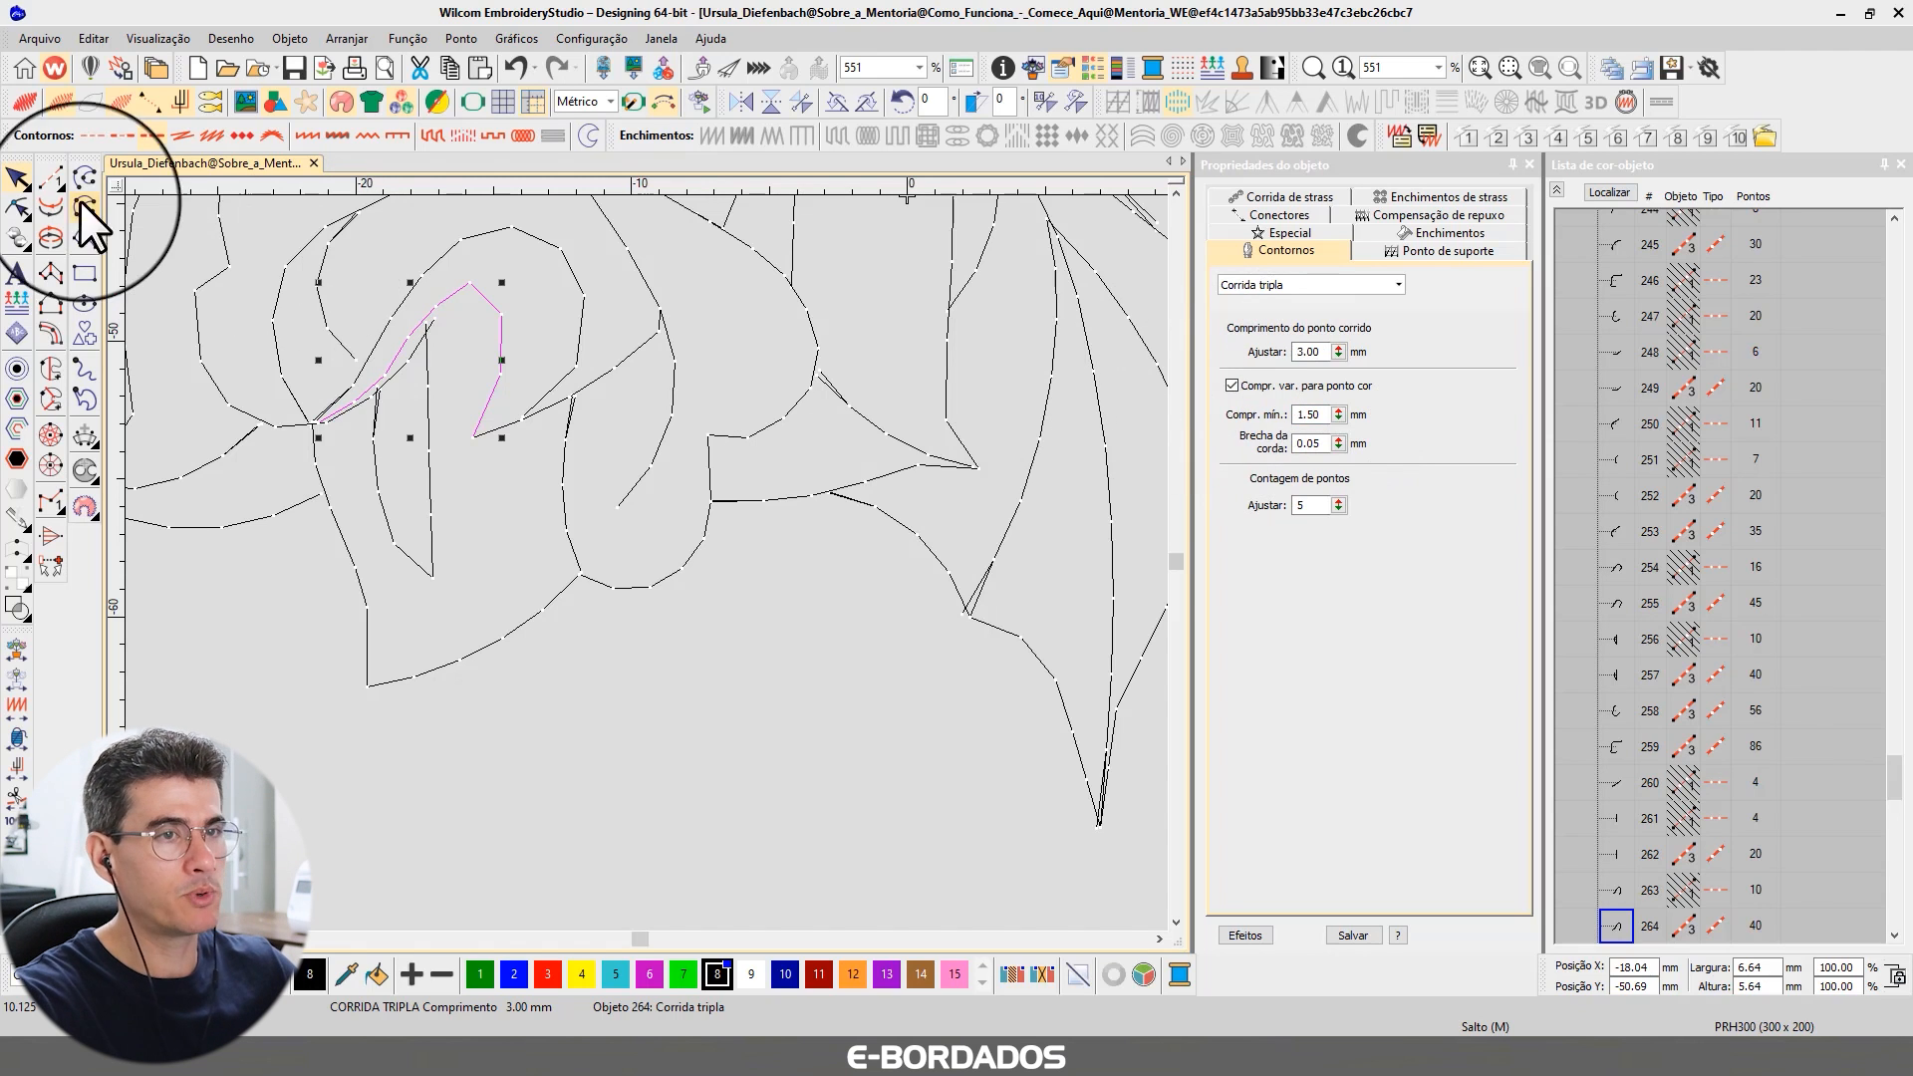
- Reshape the hook-shaped line inside the rose, pulling its upper bend slightly outward with a curve point to round it
click(17, 207)
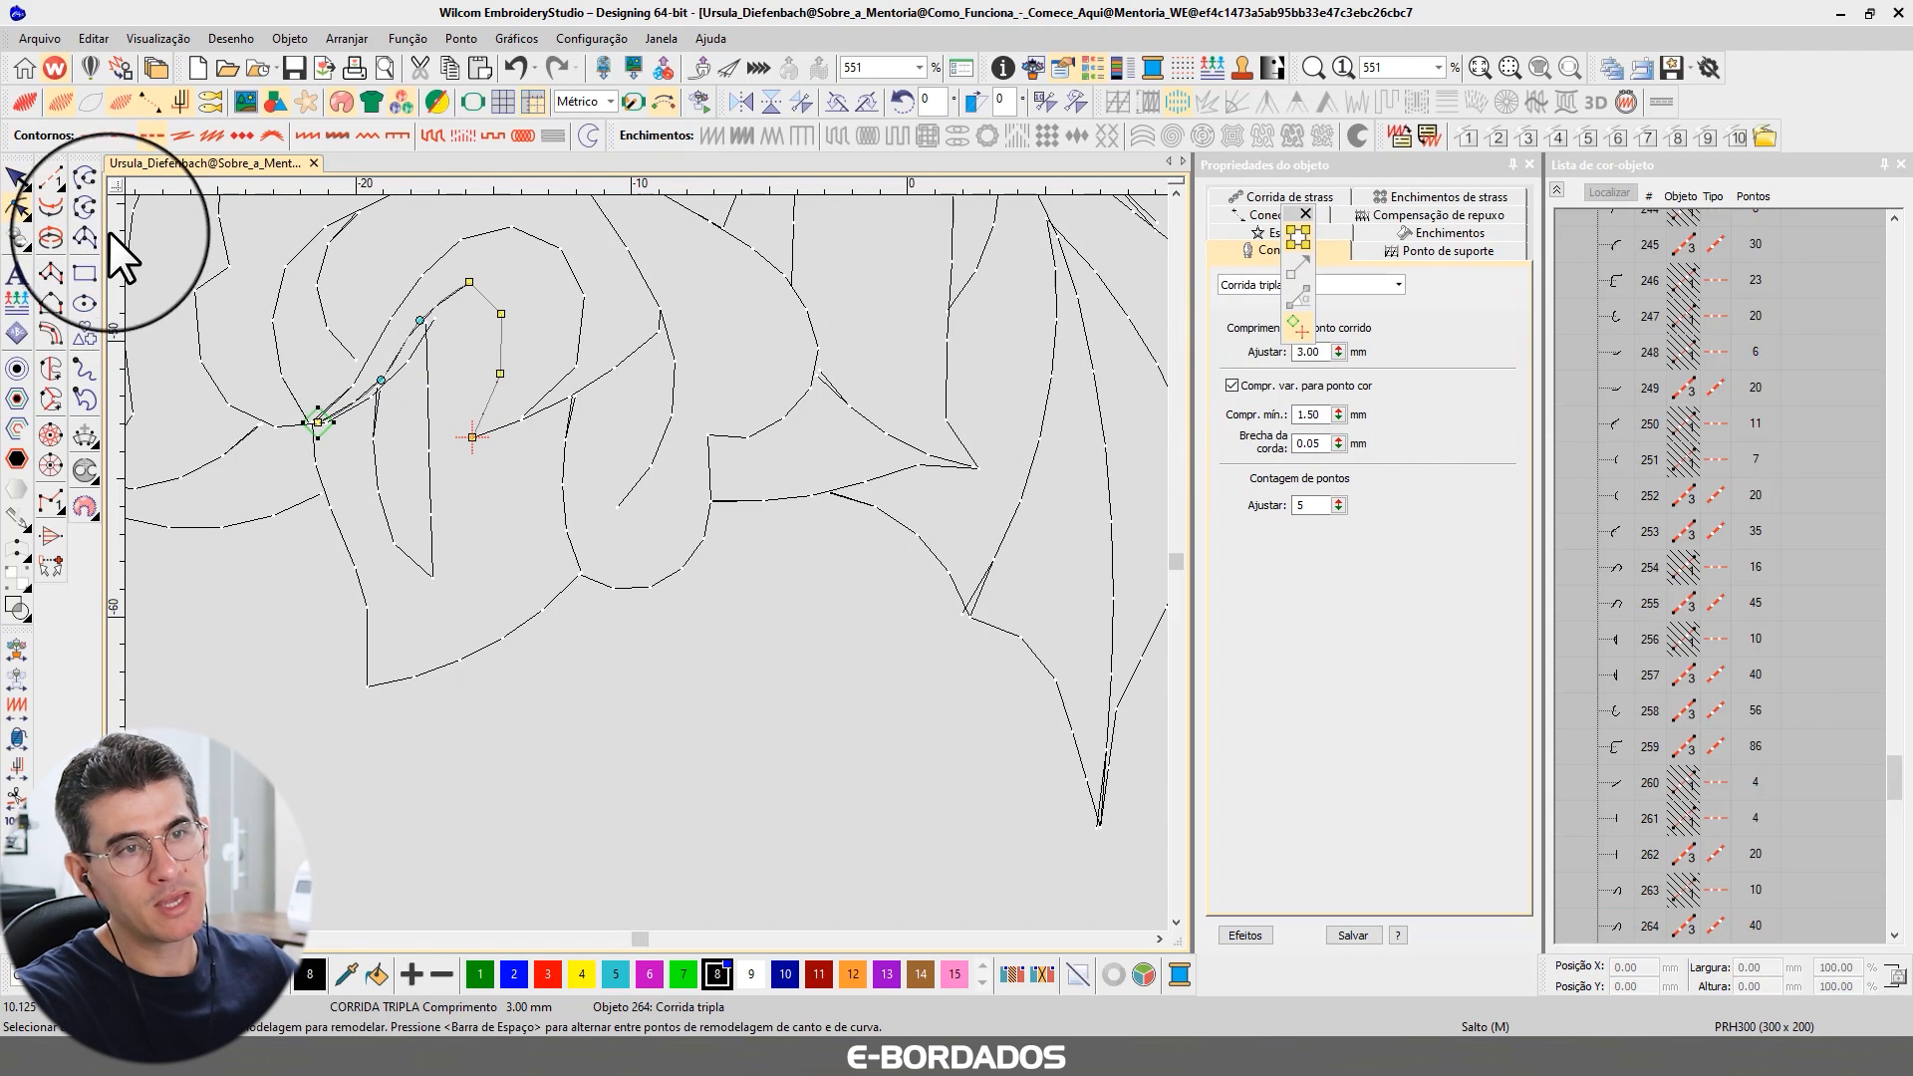
click(502, 313)
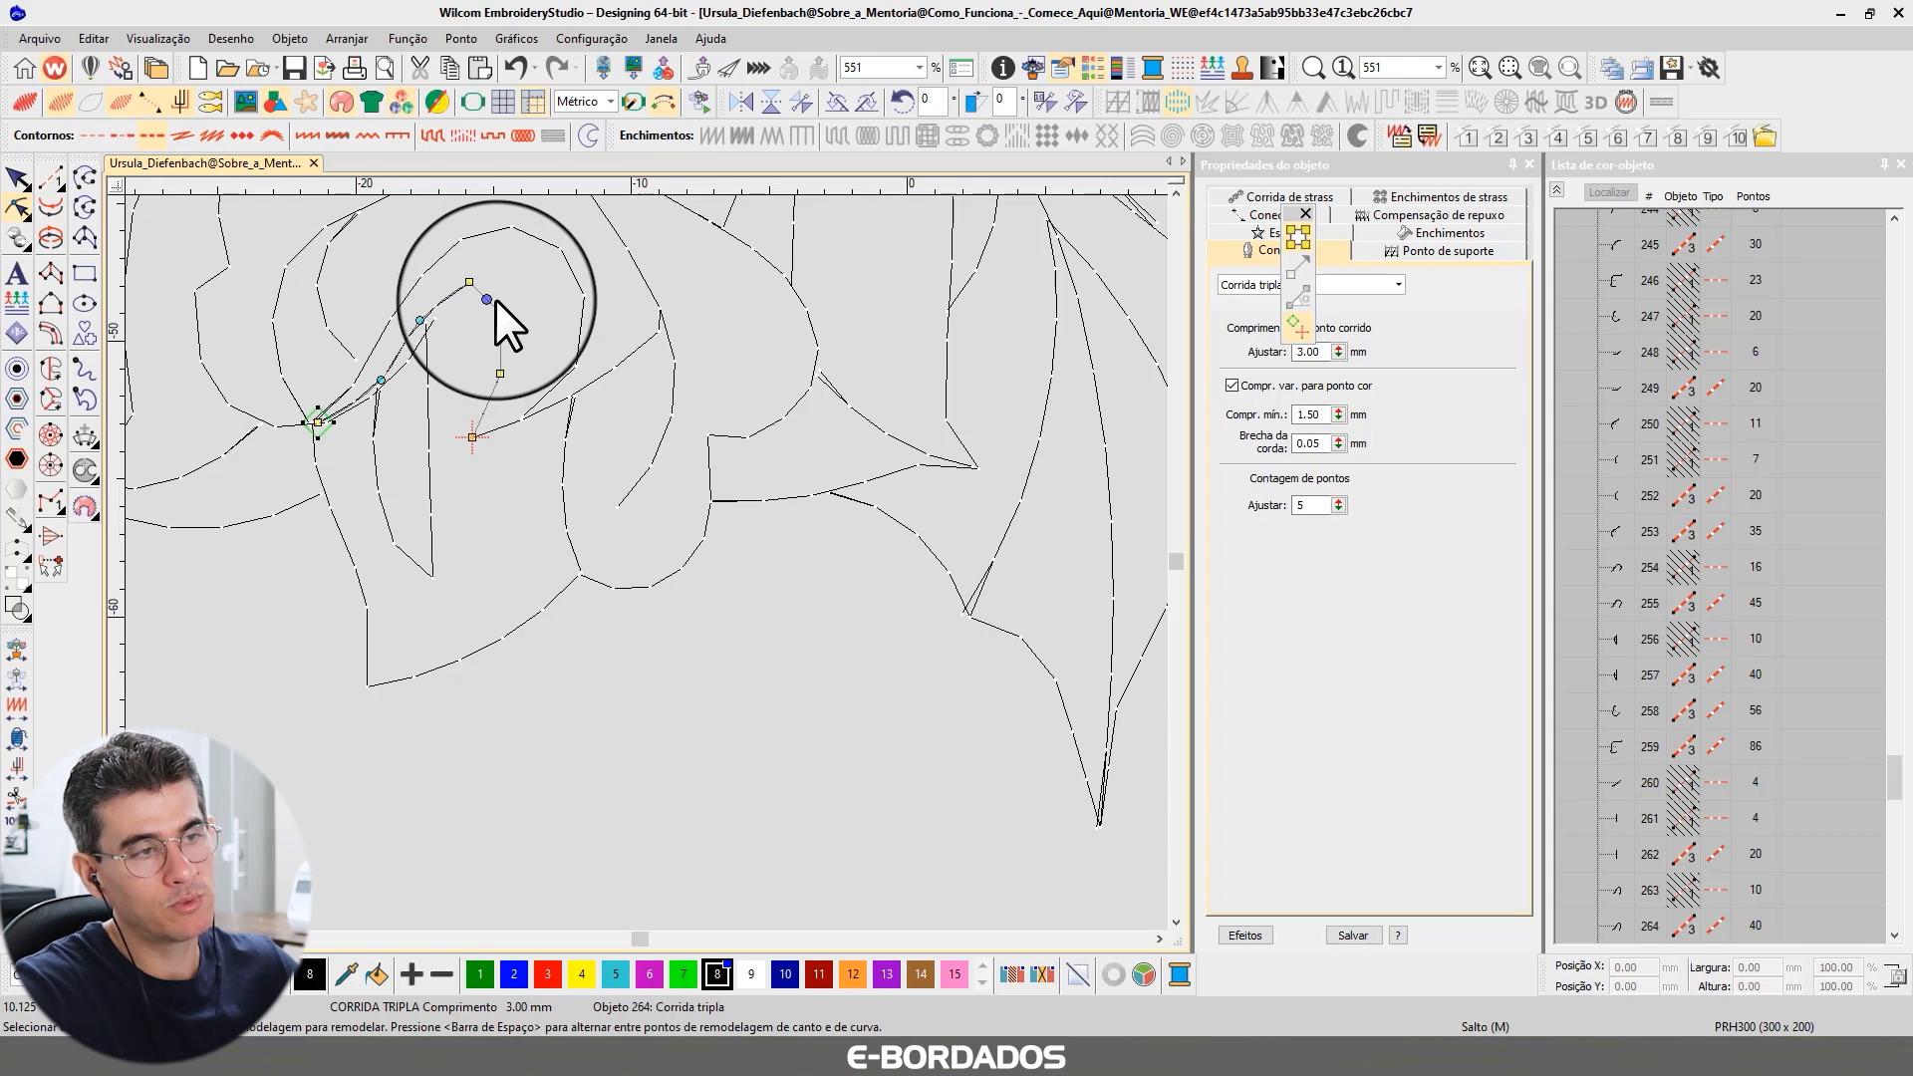
click(17, 178)
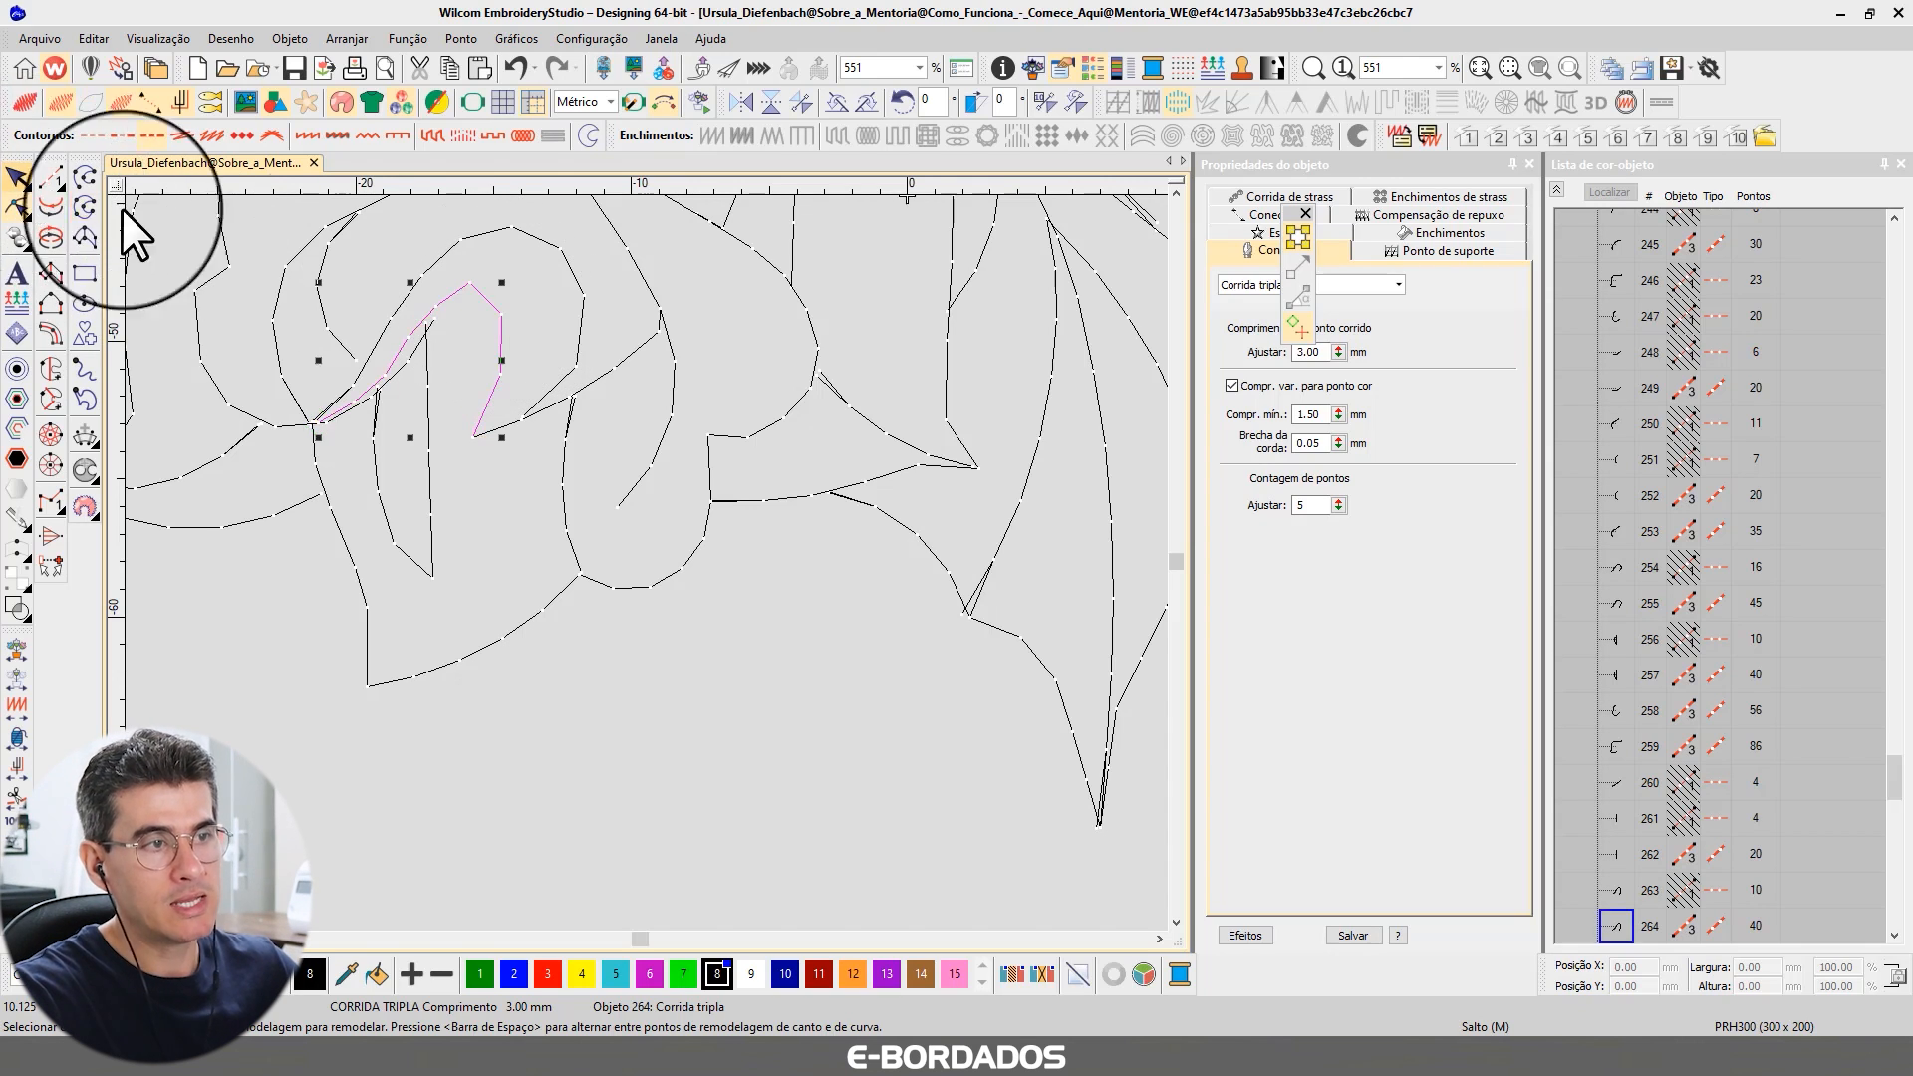
click(17, 207)
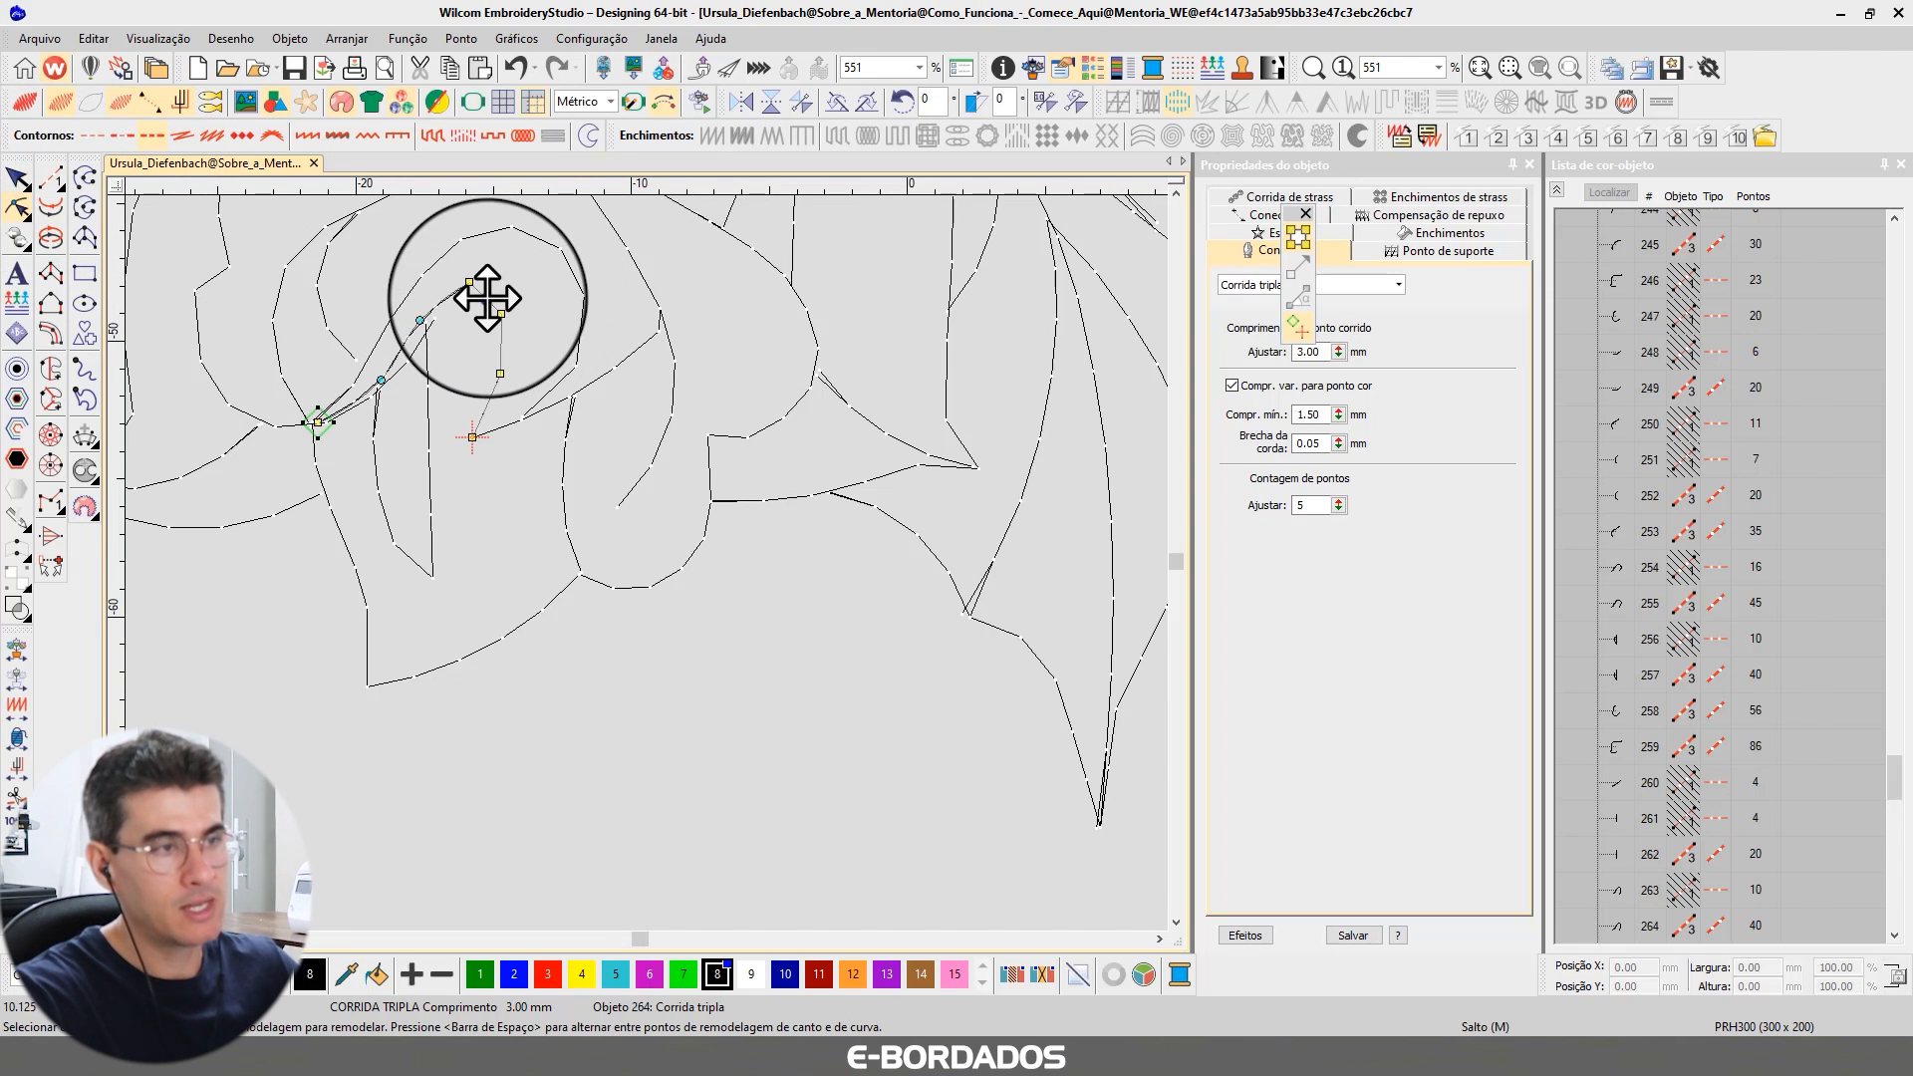
drag(485, 299, 494, 289)
right_click(503, 337)
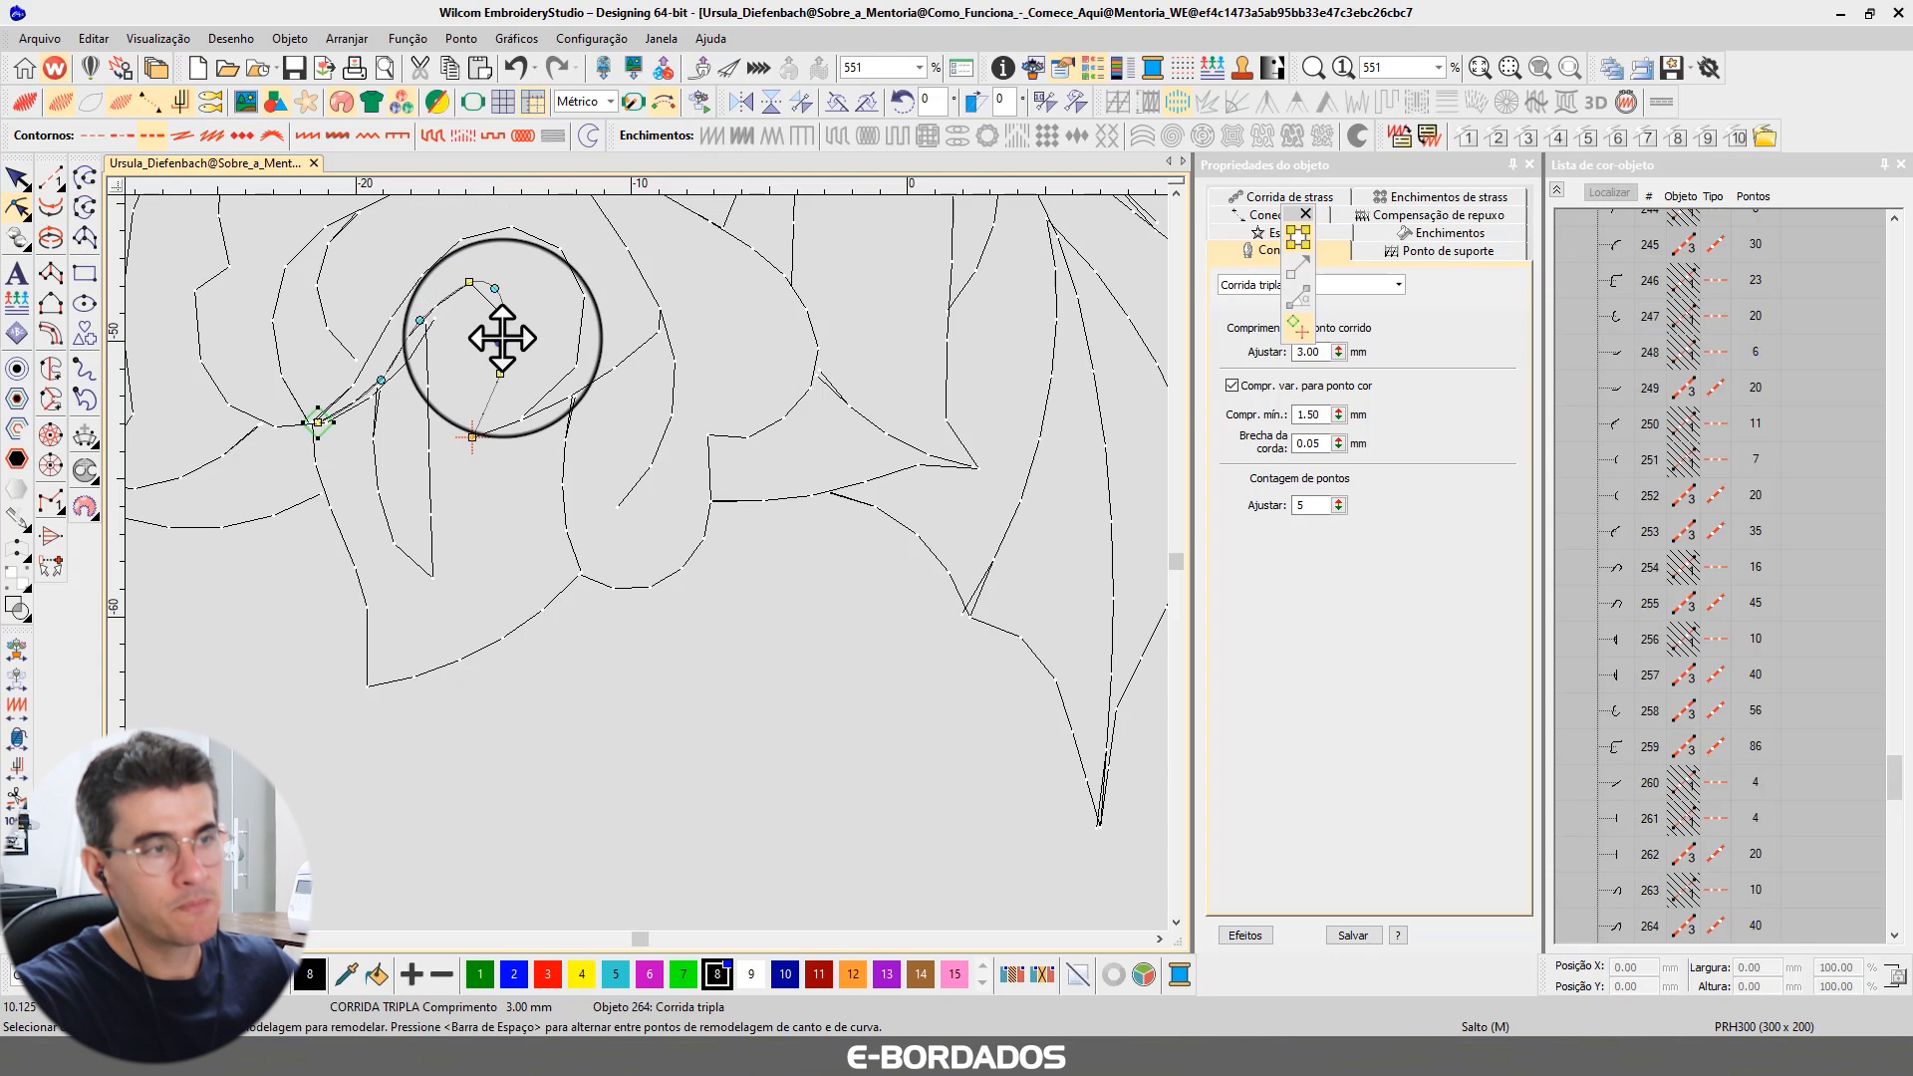
click(17, 177)
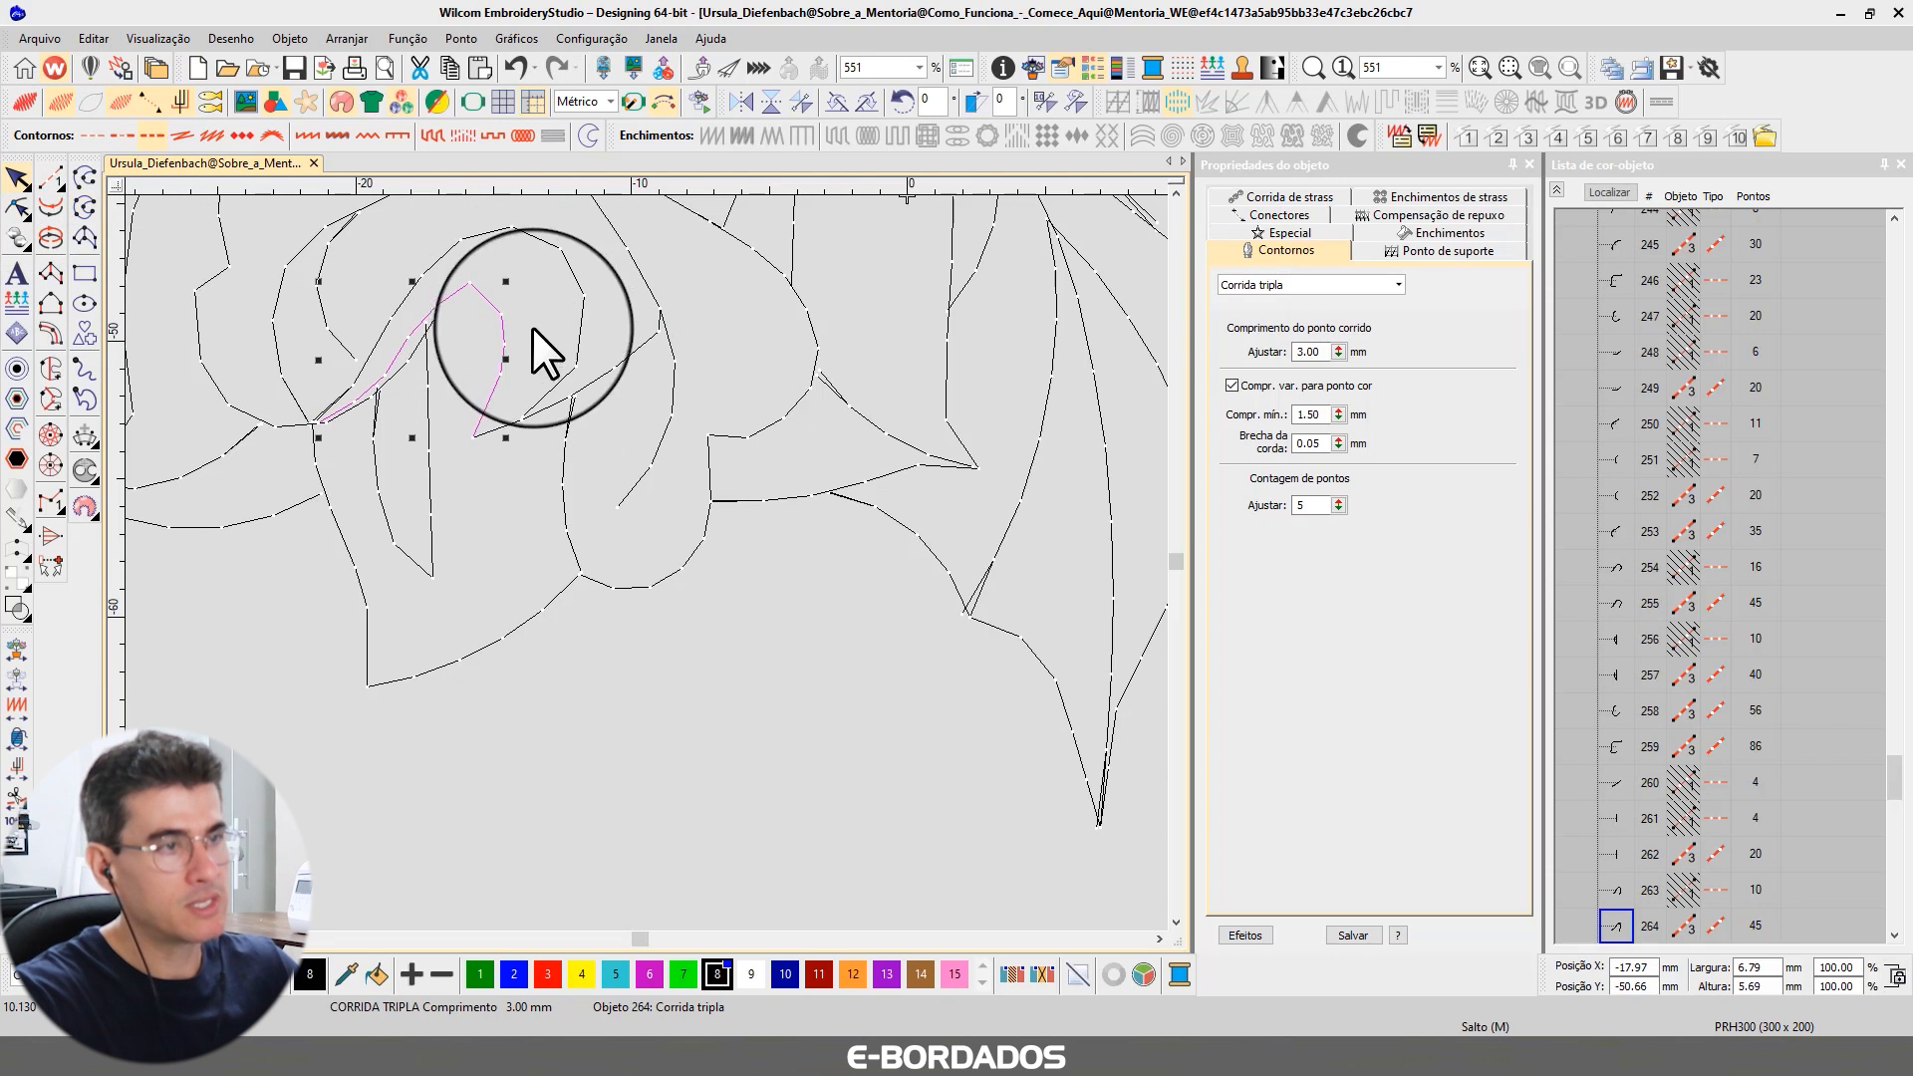
- Set the minimum stitch length of the reshaped hook-shaped line to 1.20 mm
double_click(1320, 414)
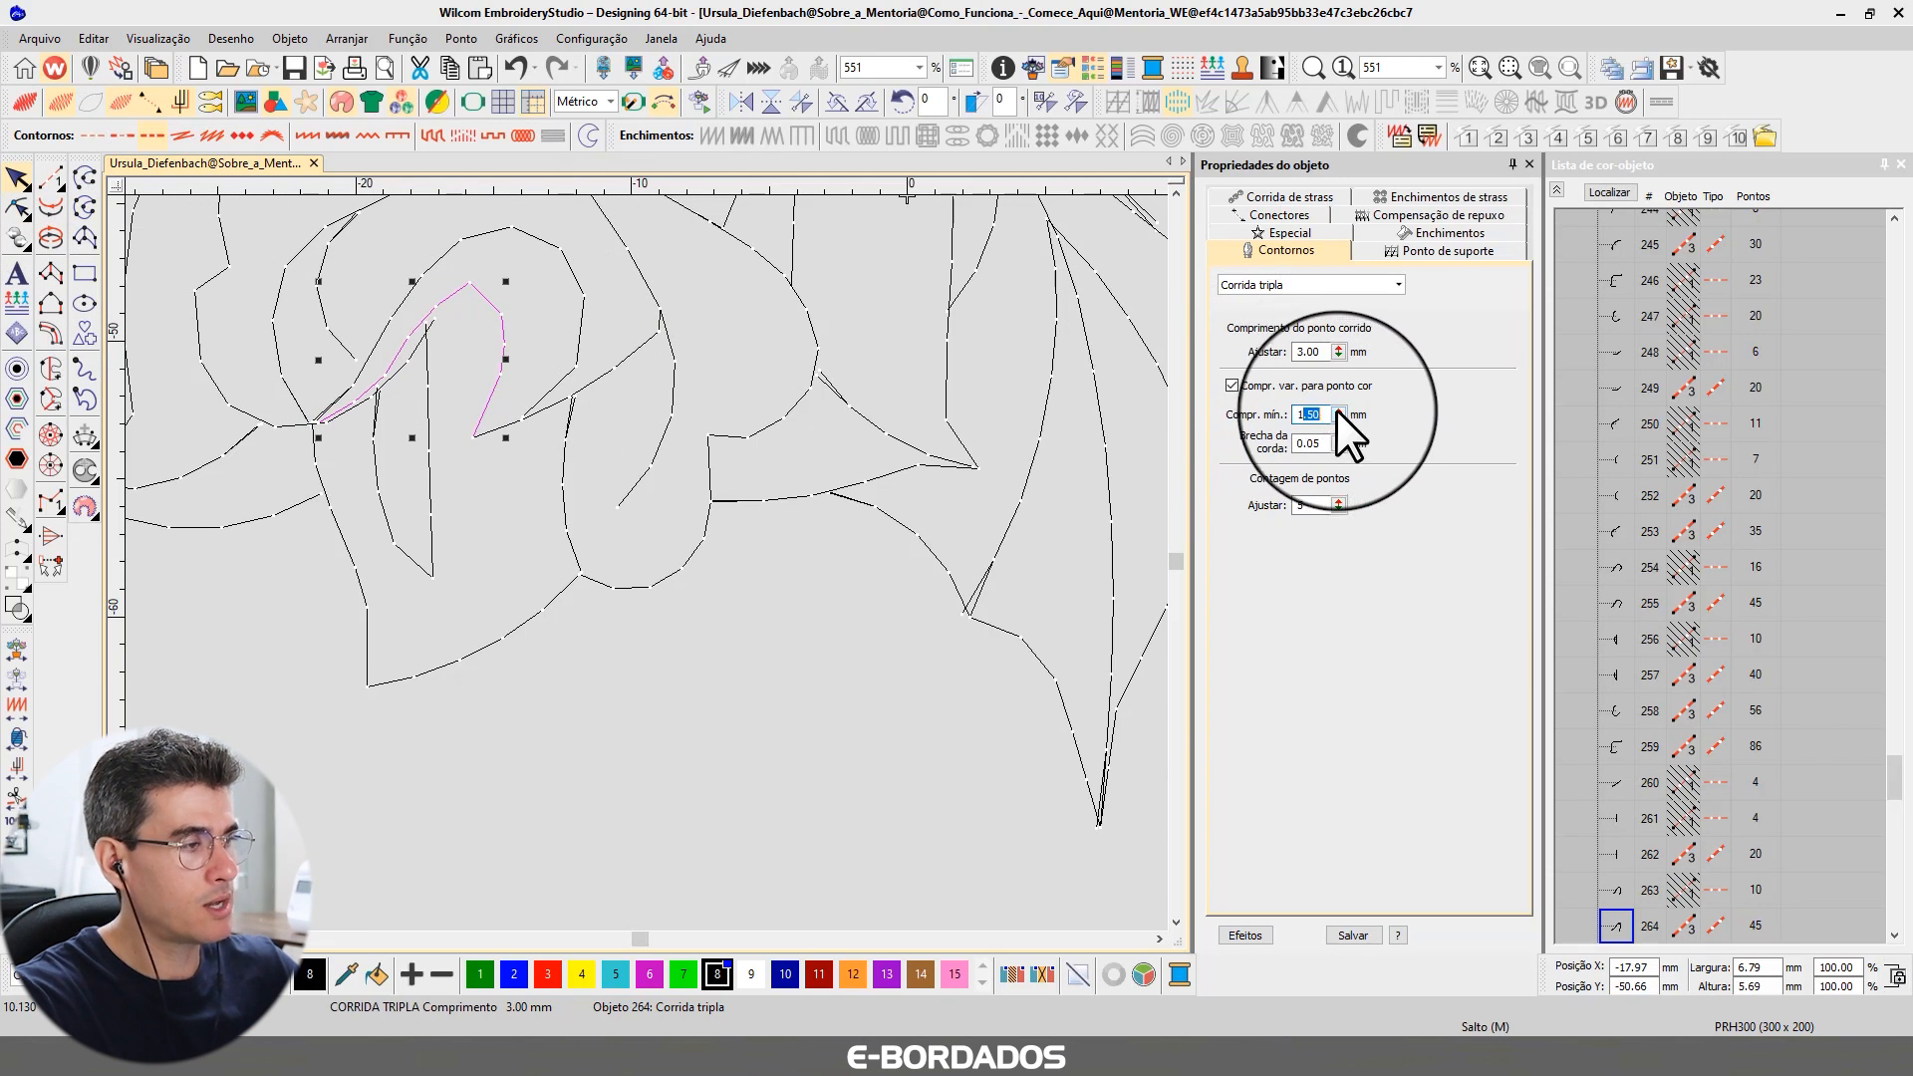
text(1.20)
key(Return)
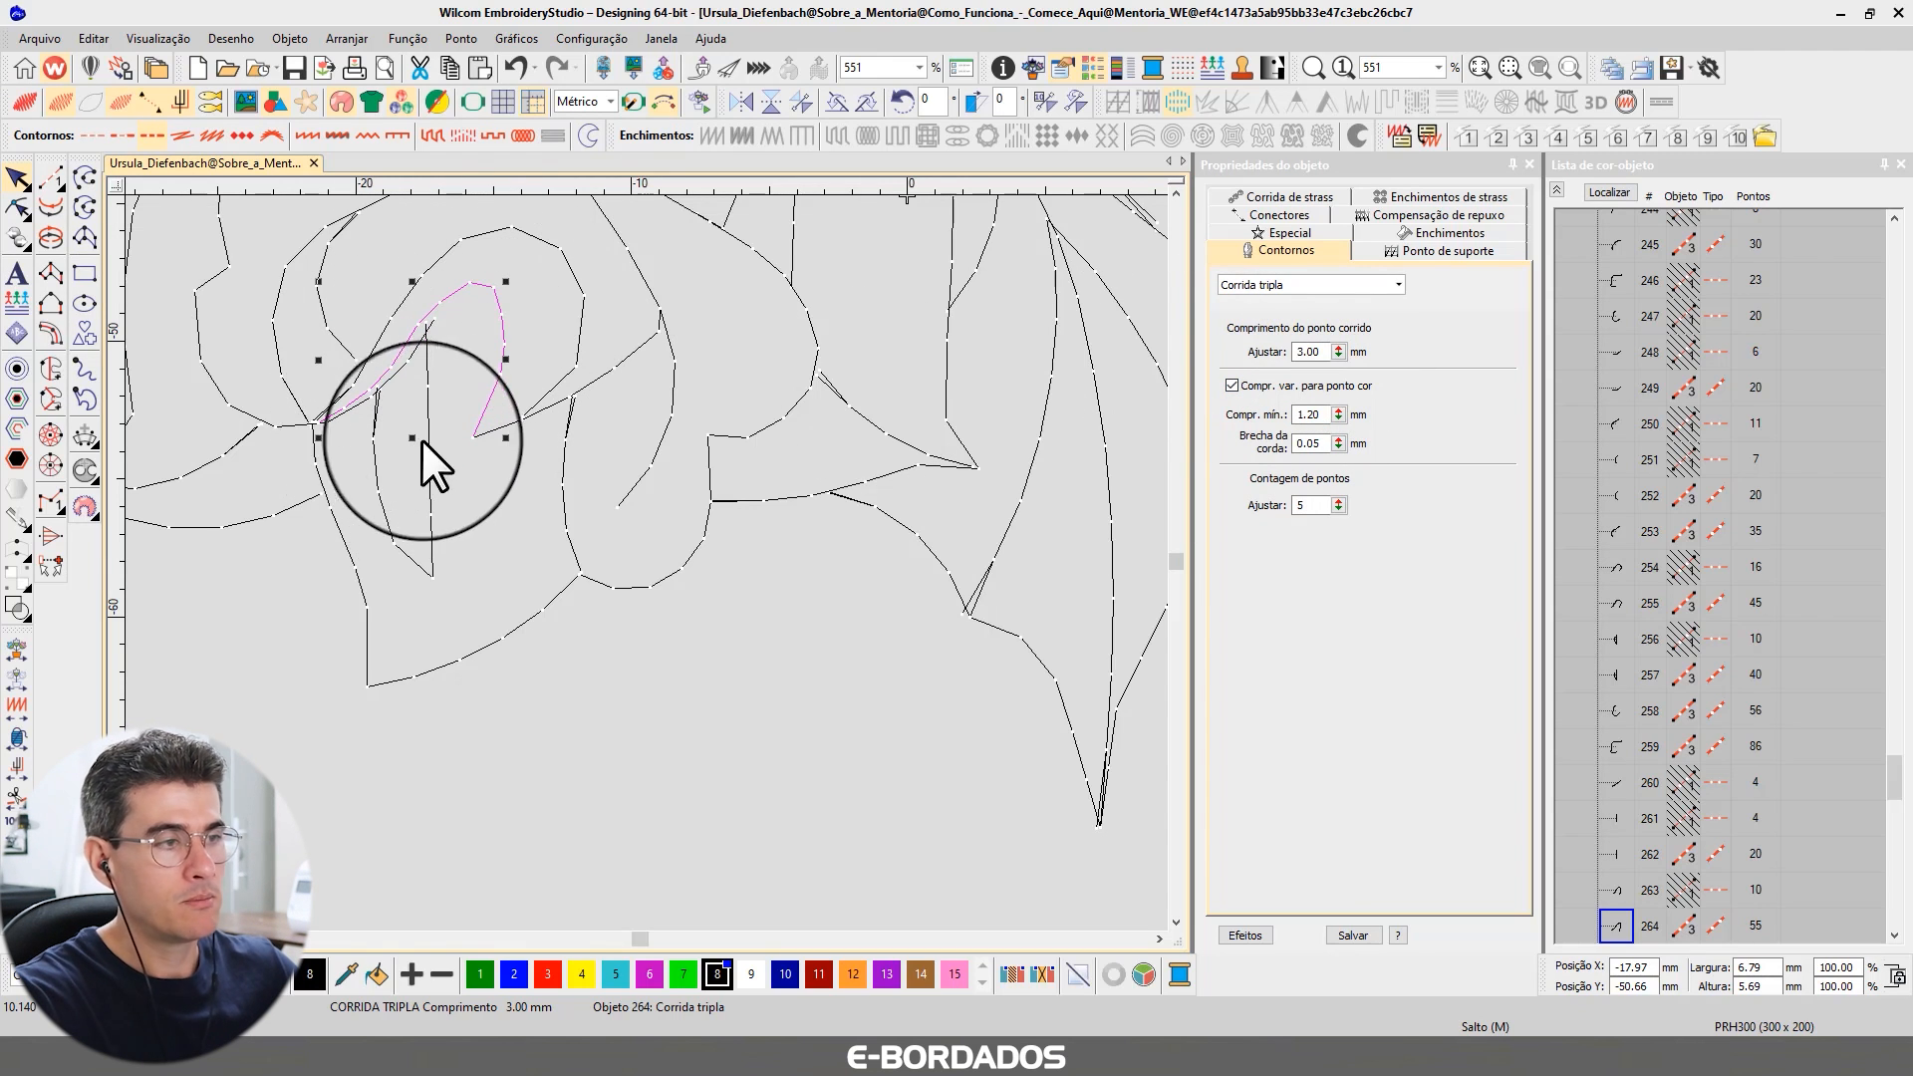
- Select the pointed outer petal outline beside the hook-shaped line and set its minimum stitch length to 1.5 mm
scroll(689, 426, down, 2)
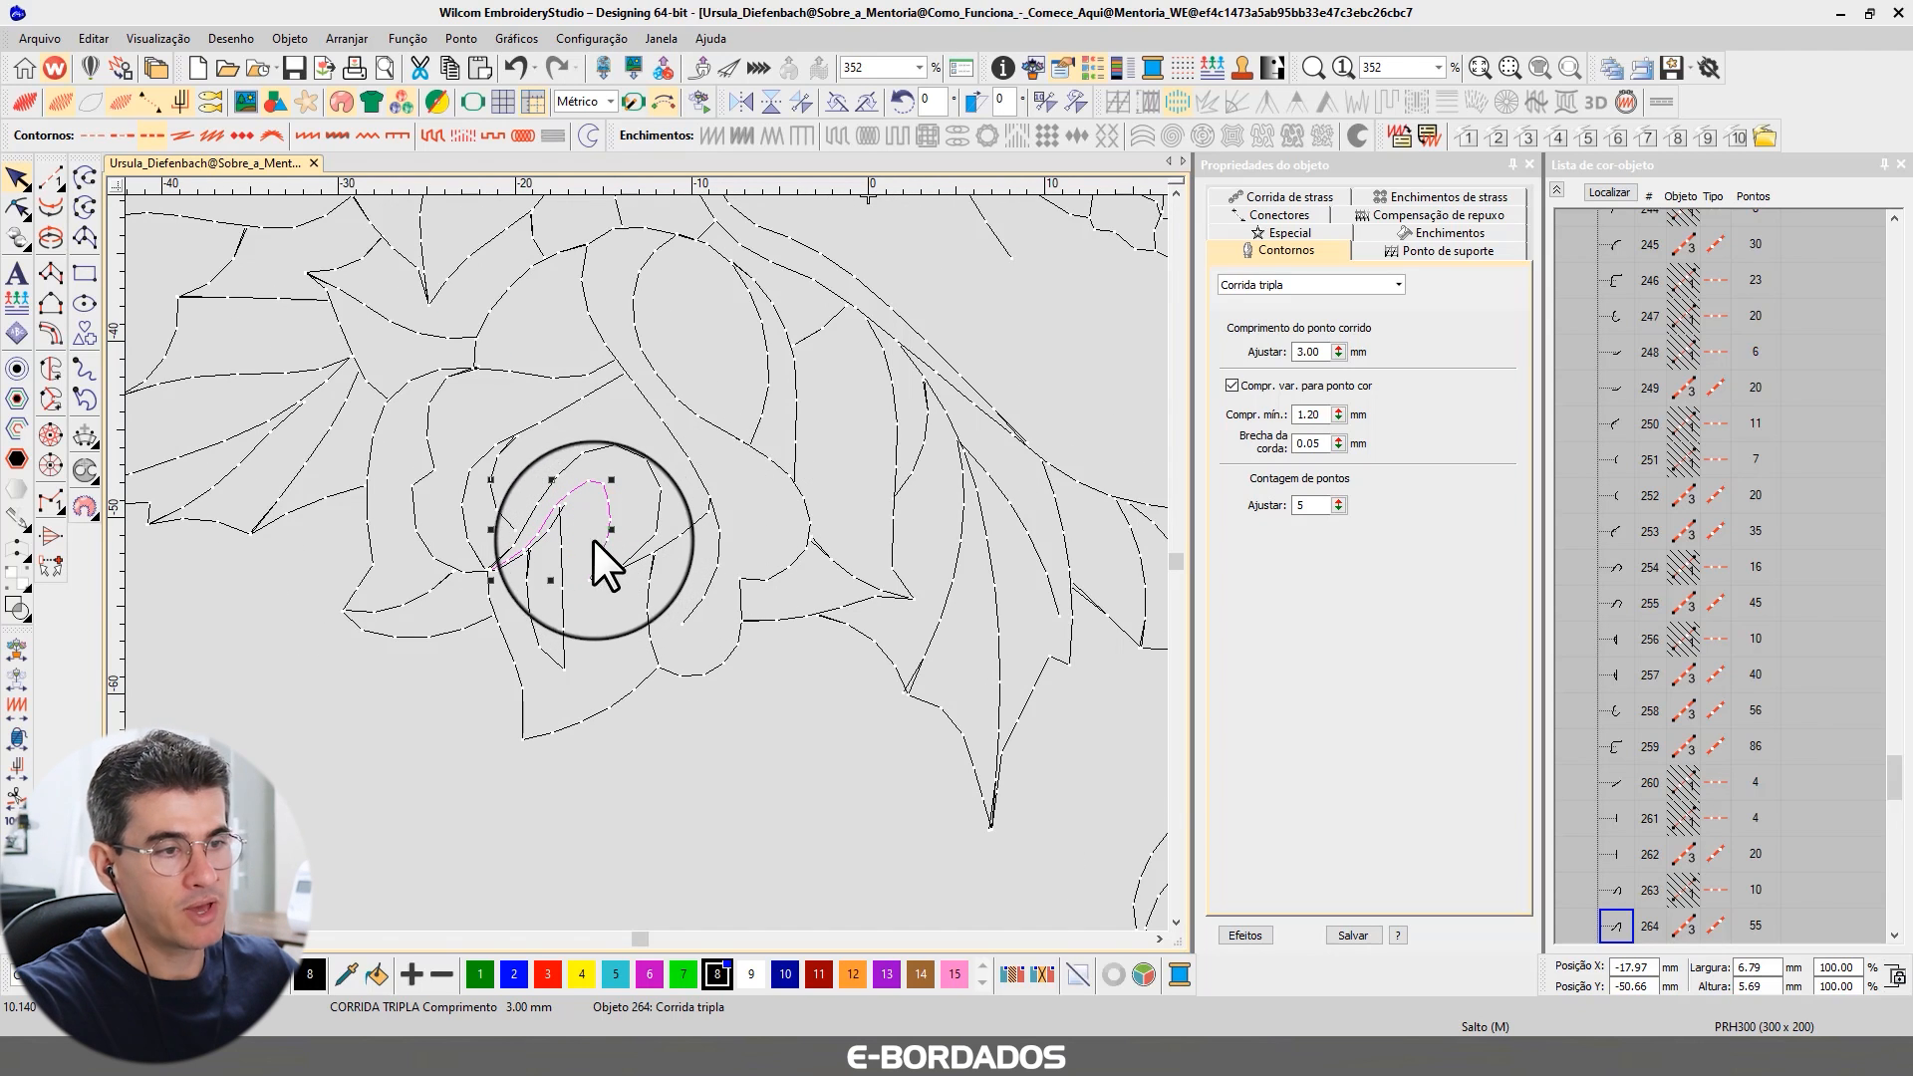
click(430, 631)
scroll(431, 632, up, 2)
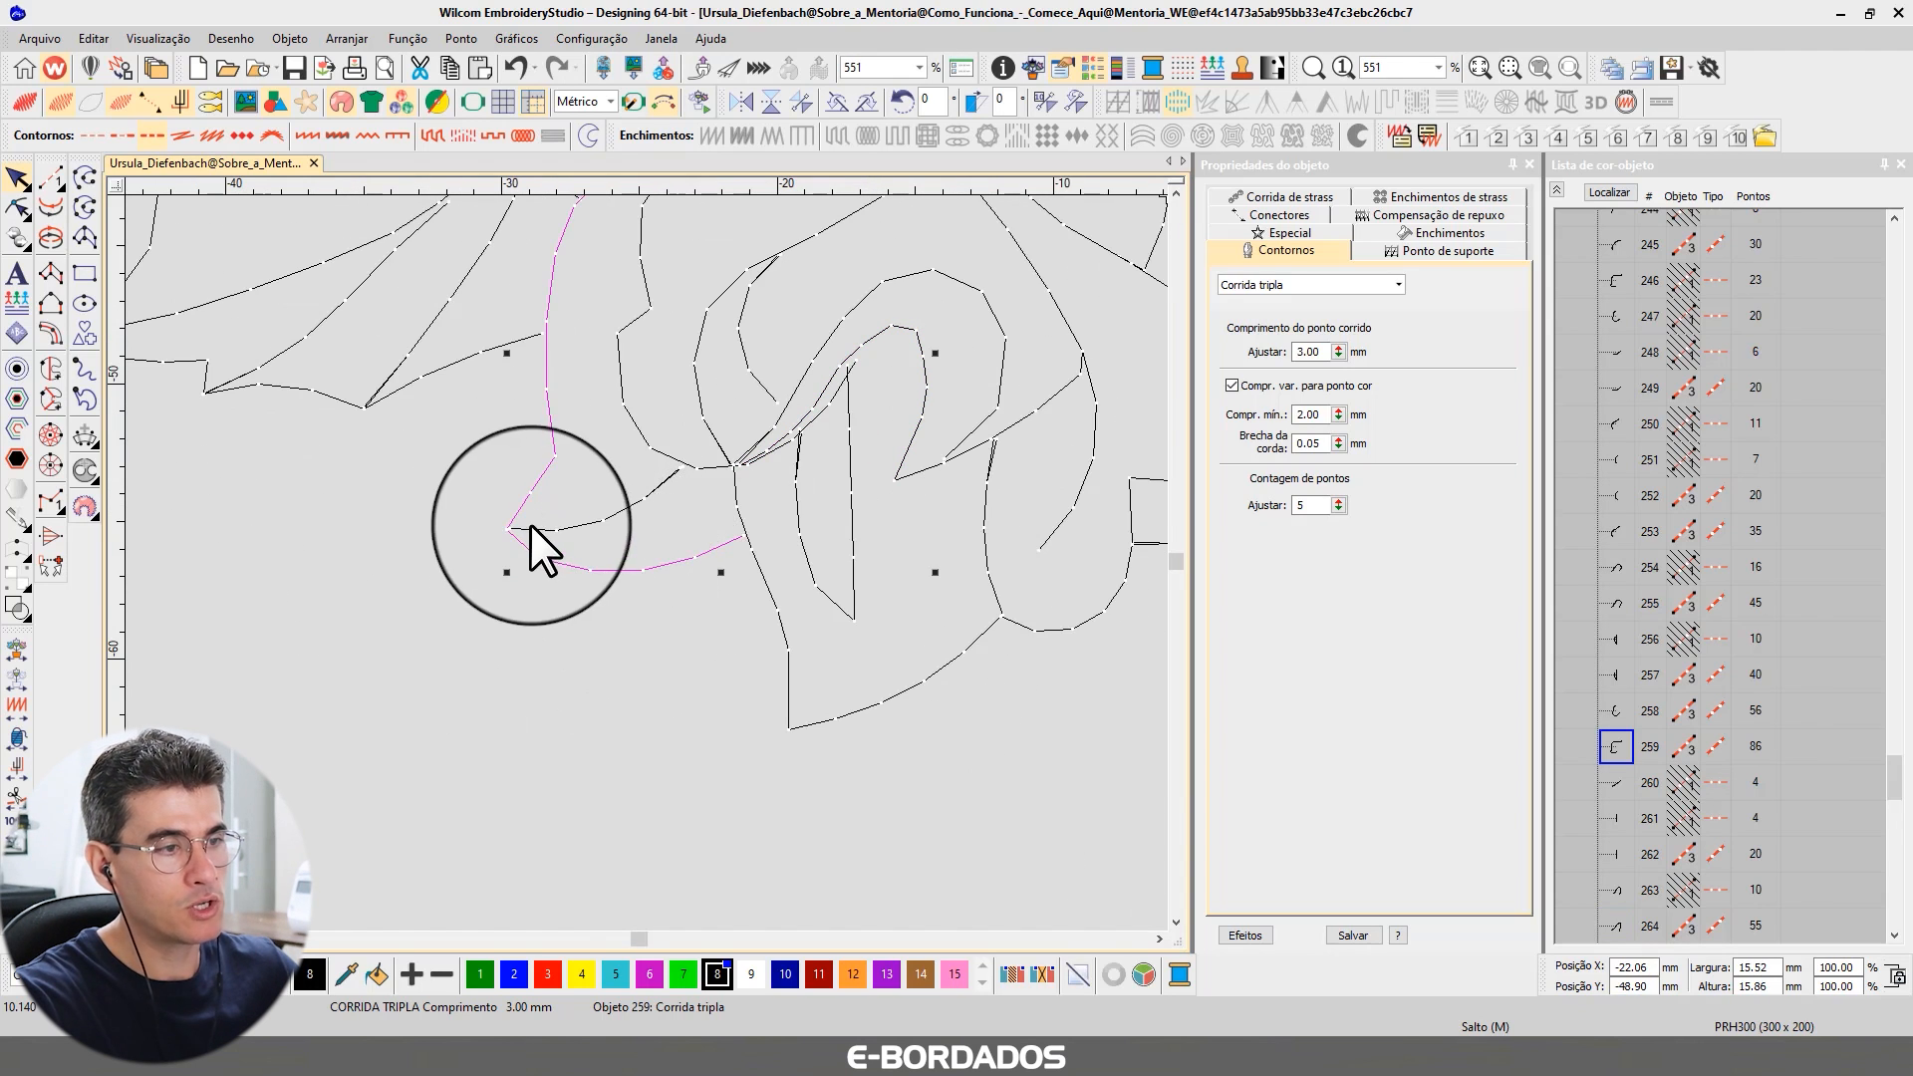
drag(1324, 410, 1221, 392)
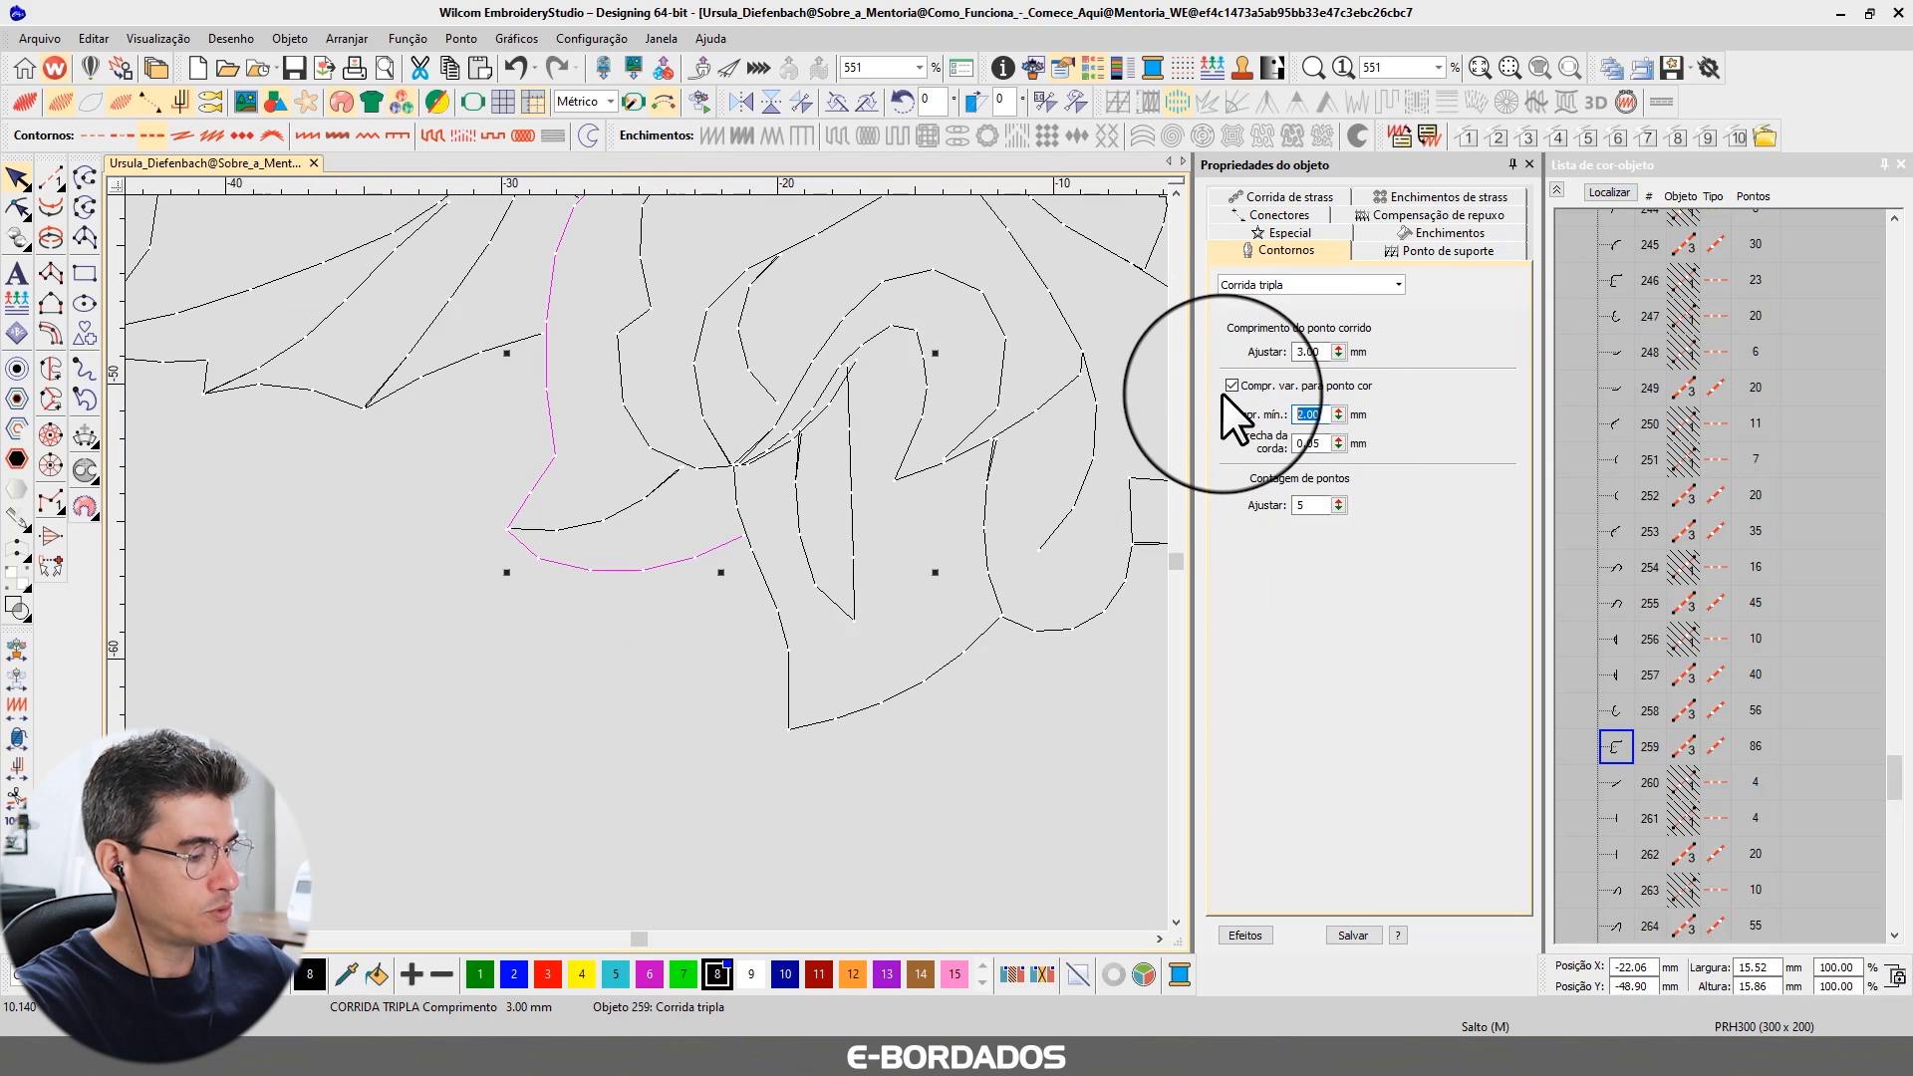
text(1.5)
key(Return)
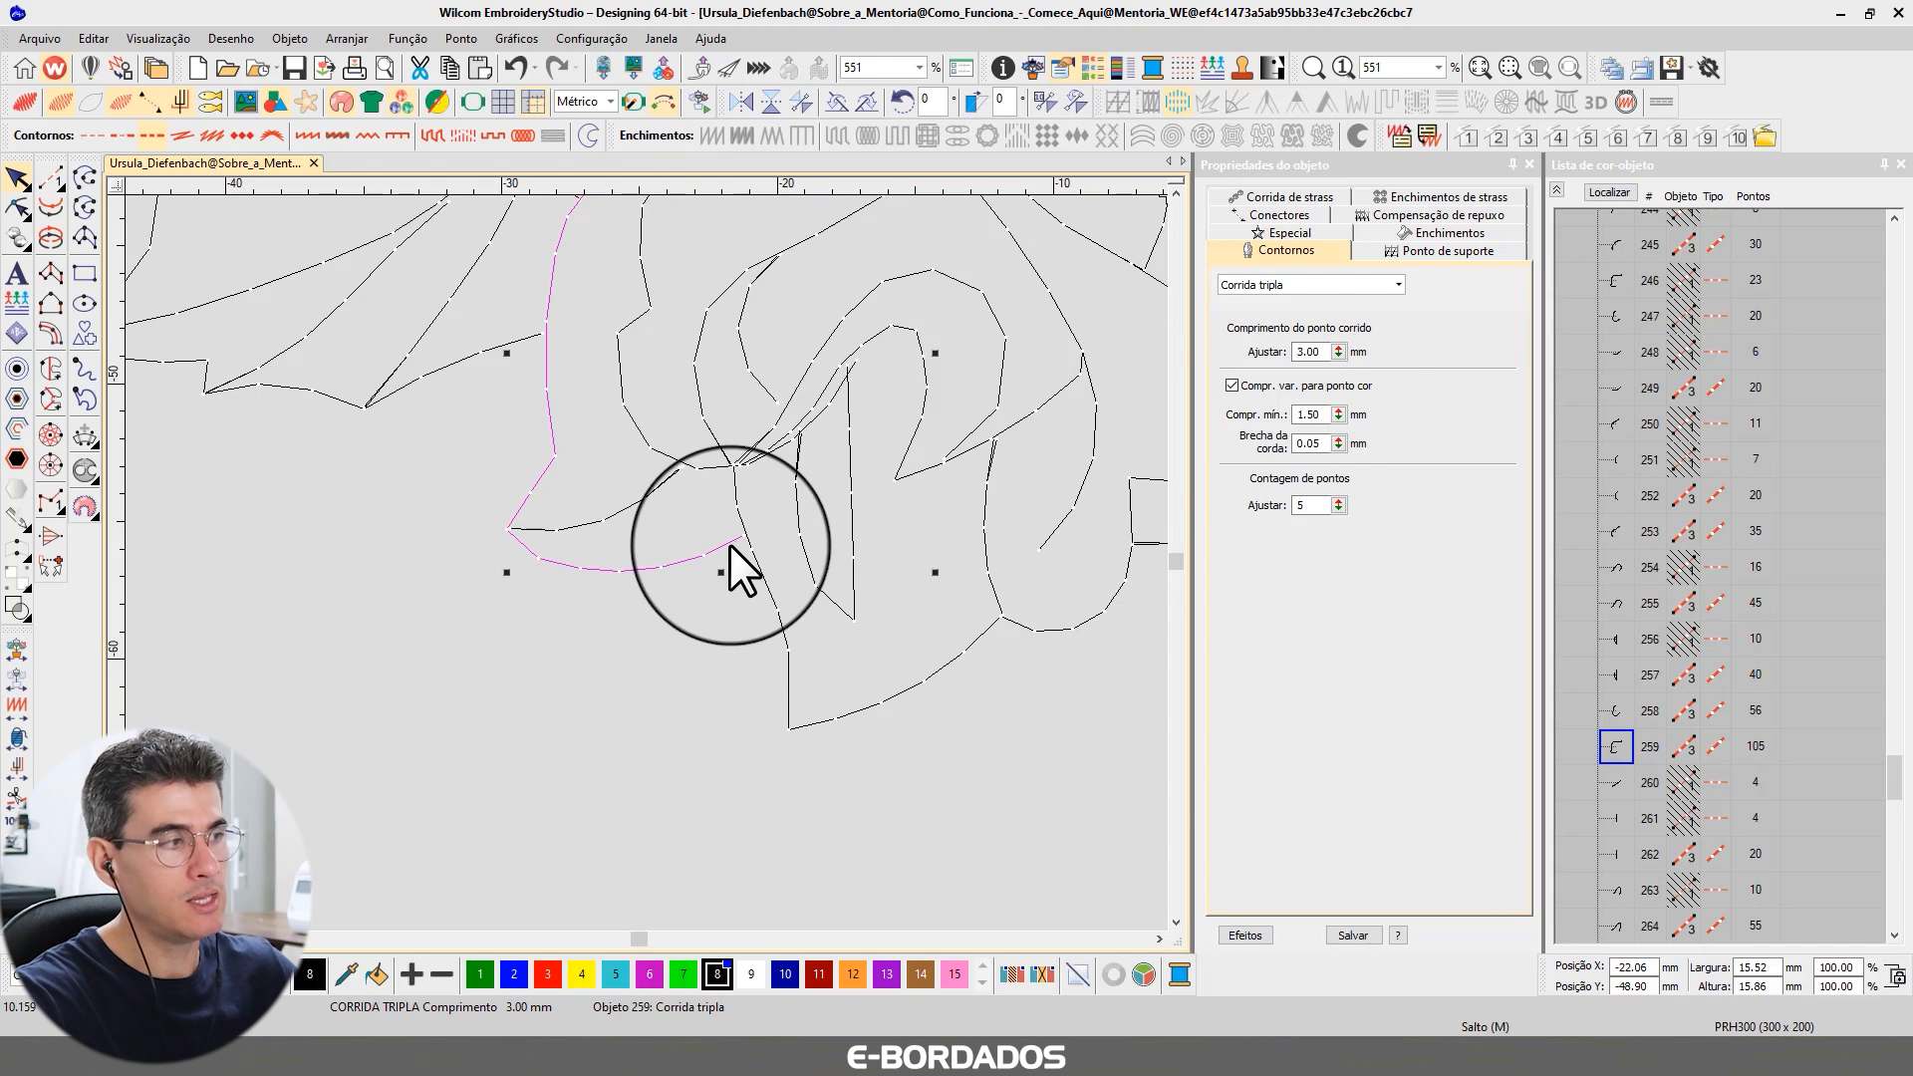
- Set the pointed outer petal outline's minimum stitch length back to 2 mm
drag(1318, 414, 1229, 415)
text(2)
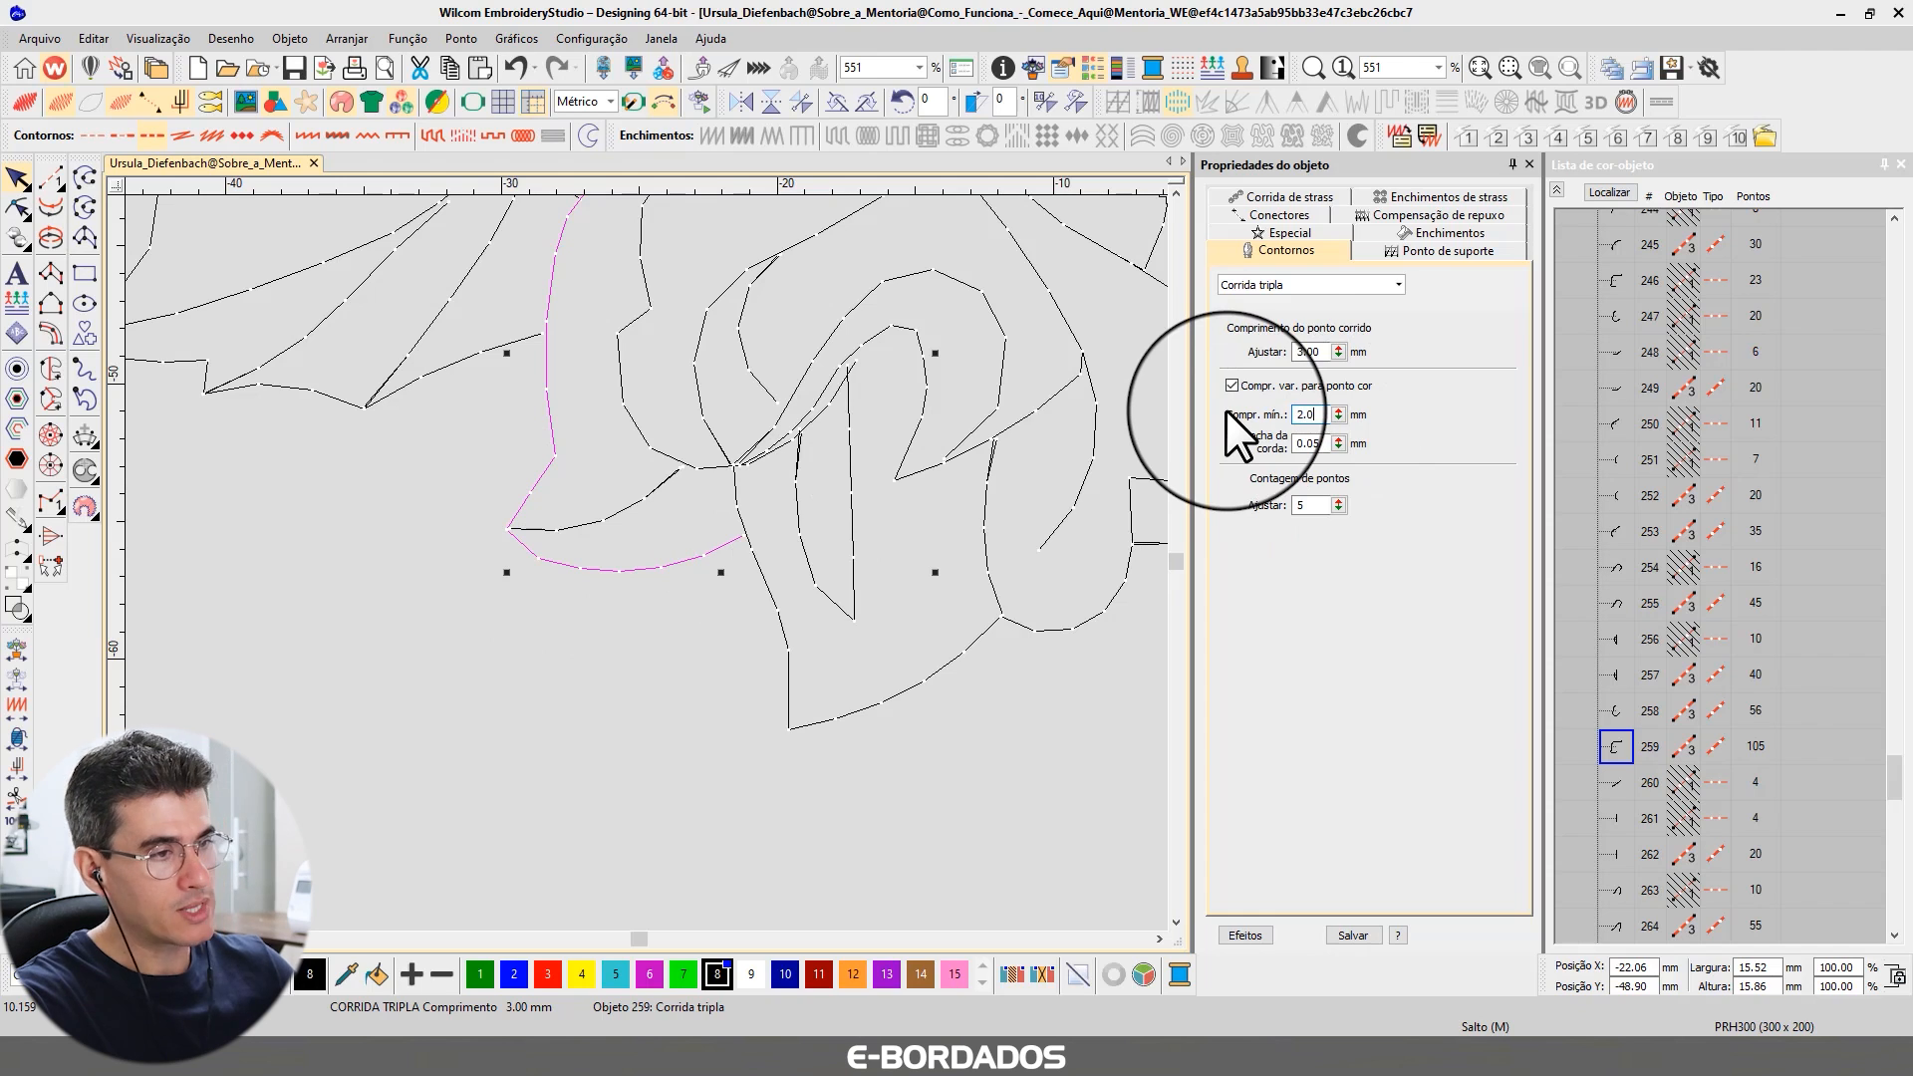
key(Return)
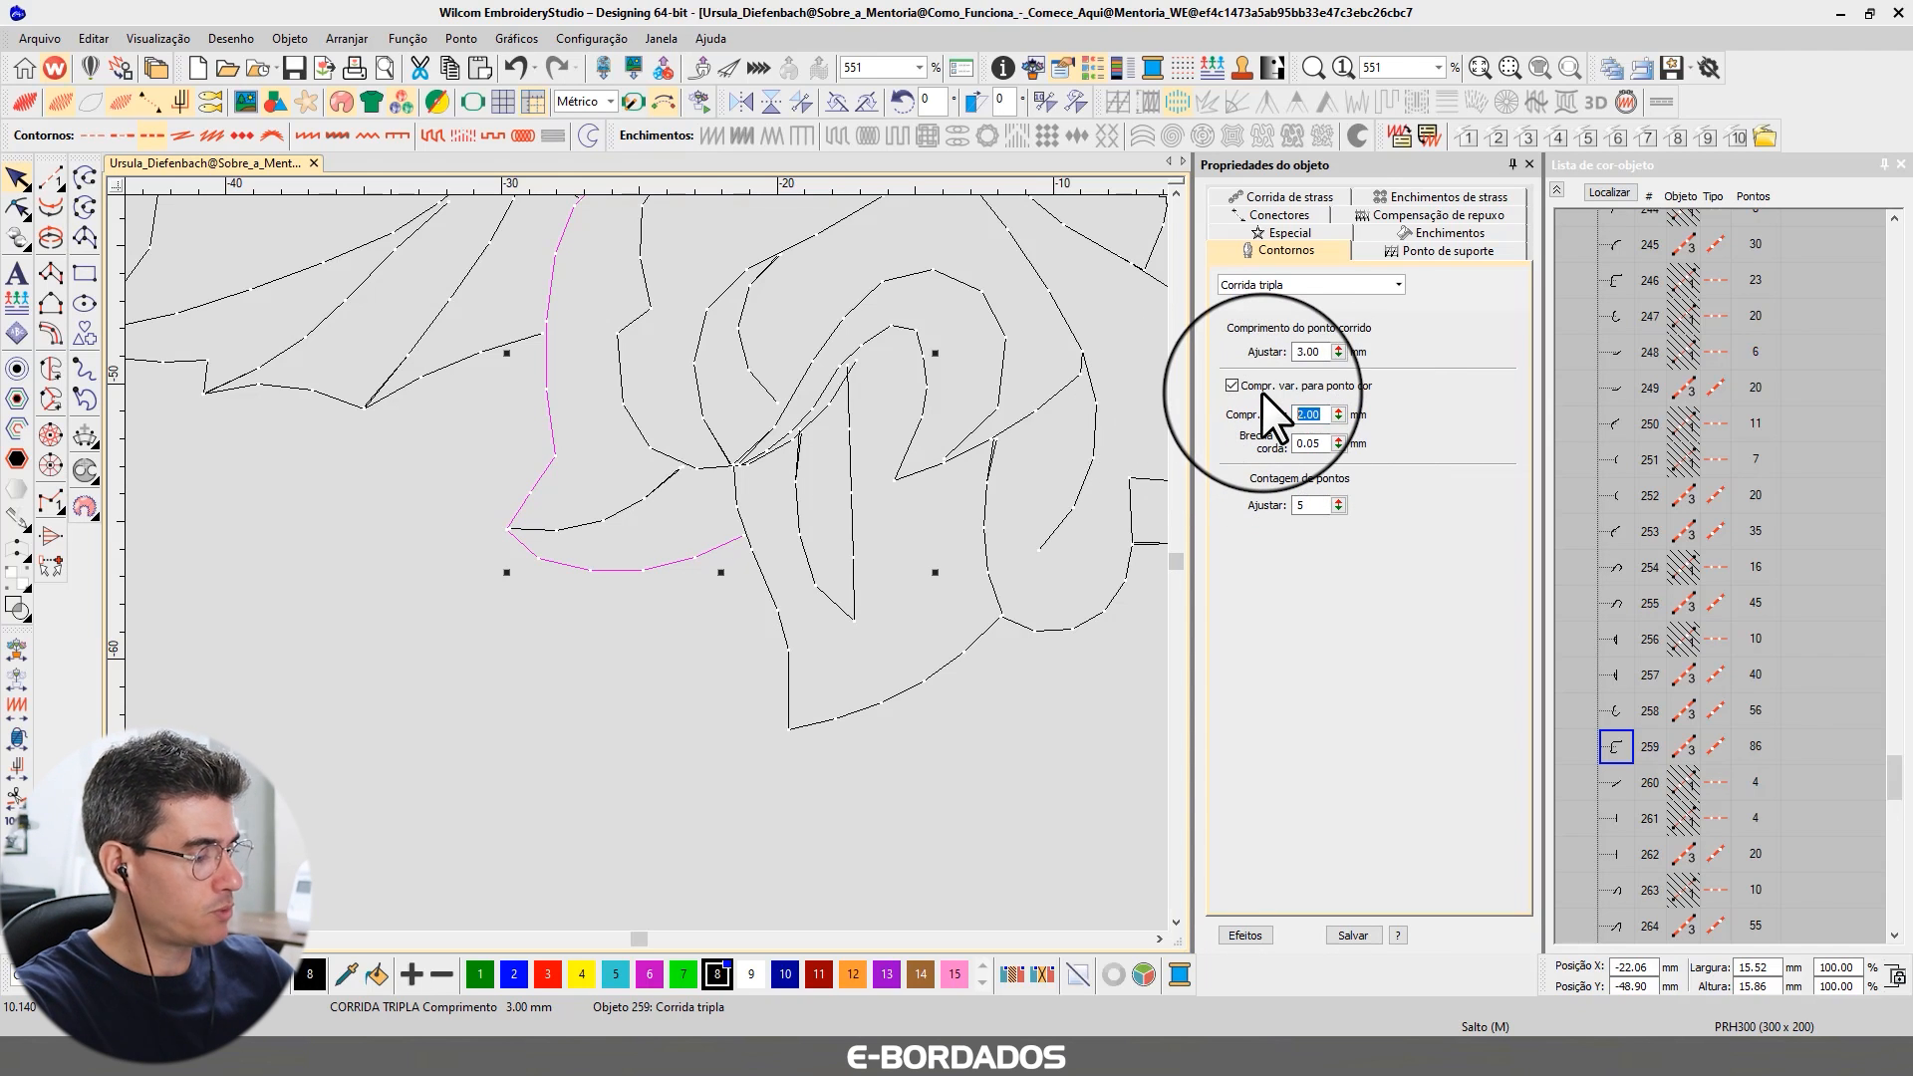
- Try minimum stitch lengths of 2.5 mm and 3.0 mm on the pointed outer petal outline, and turn off its variable run length
text(2.5)
key(Return)
drag(1322, 414, 1209, 418)
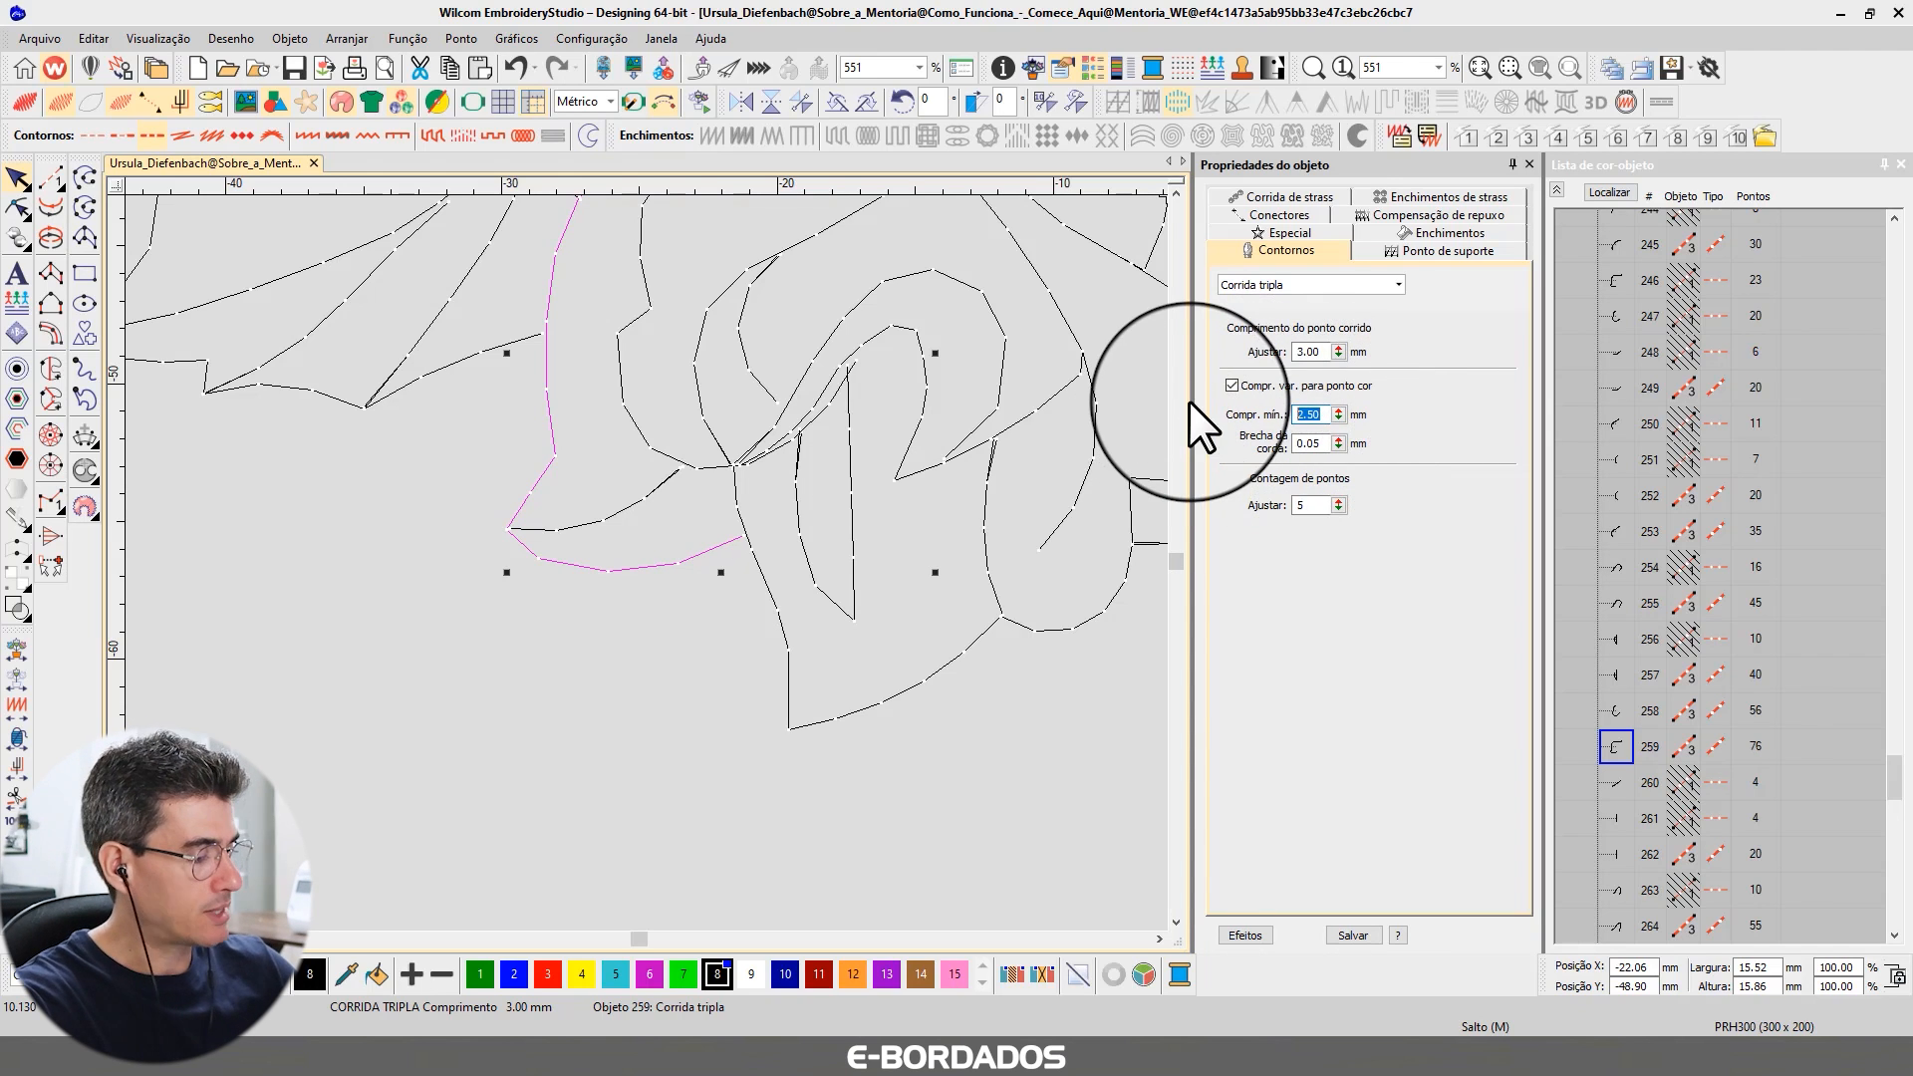
text(3.0)
key(Return)
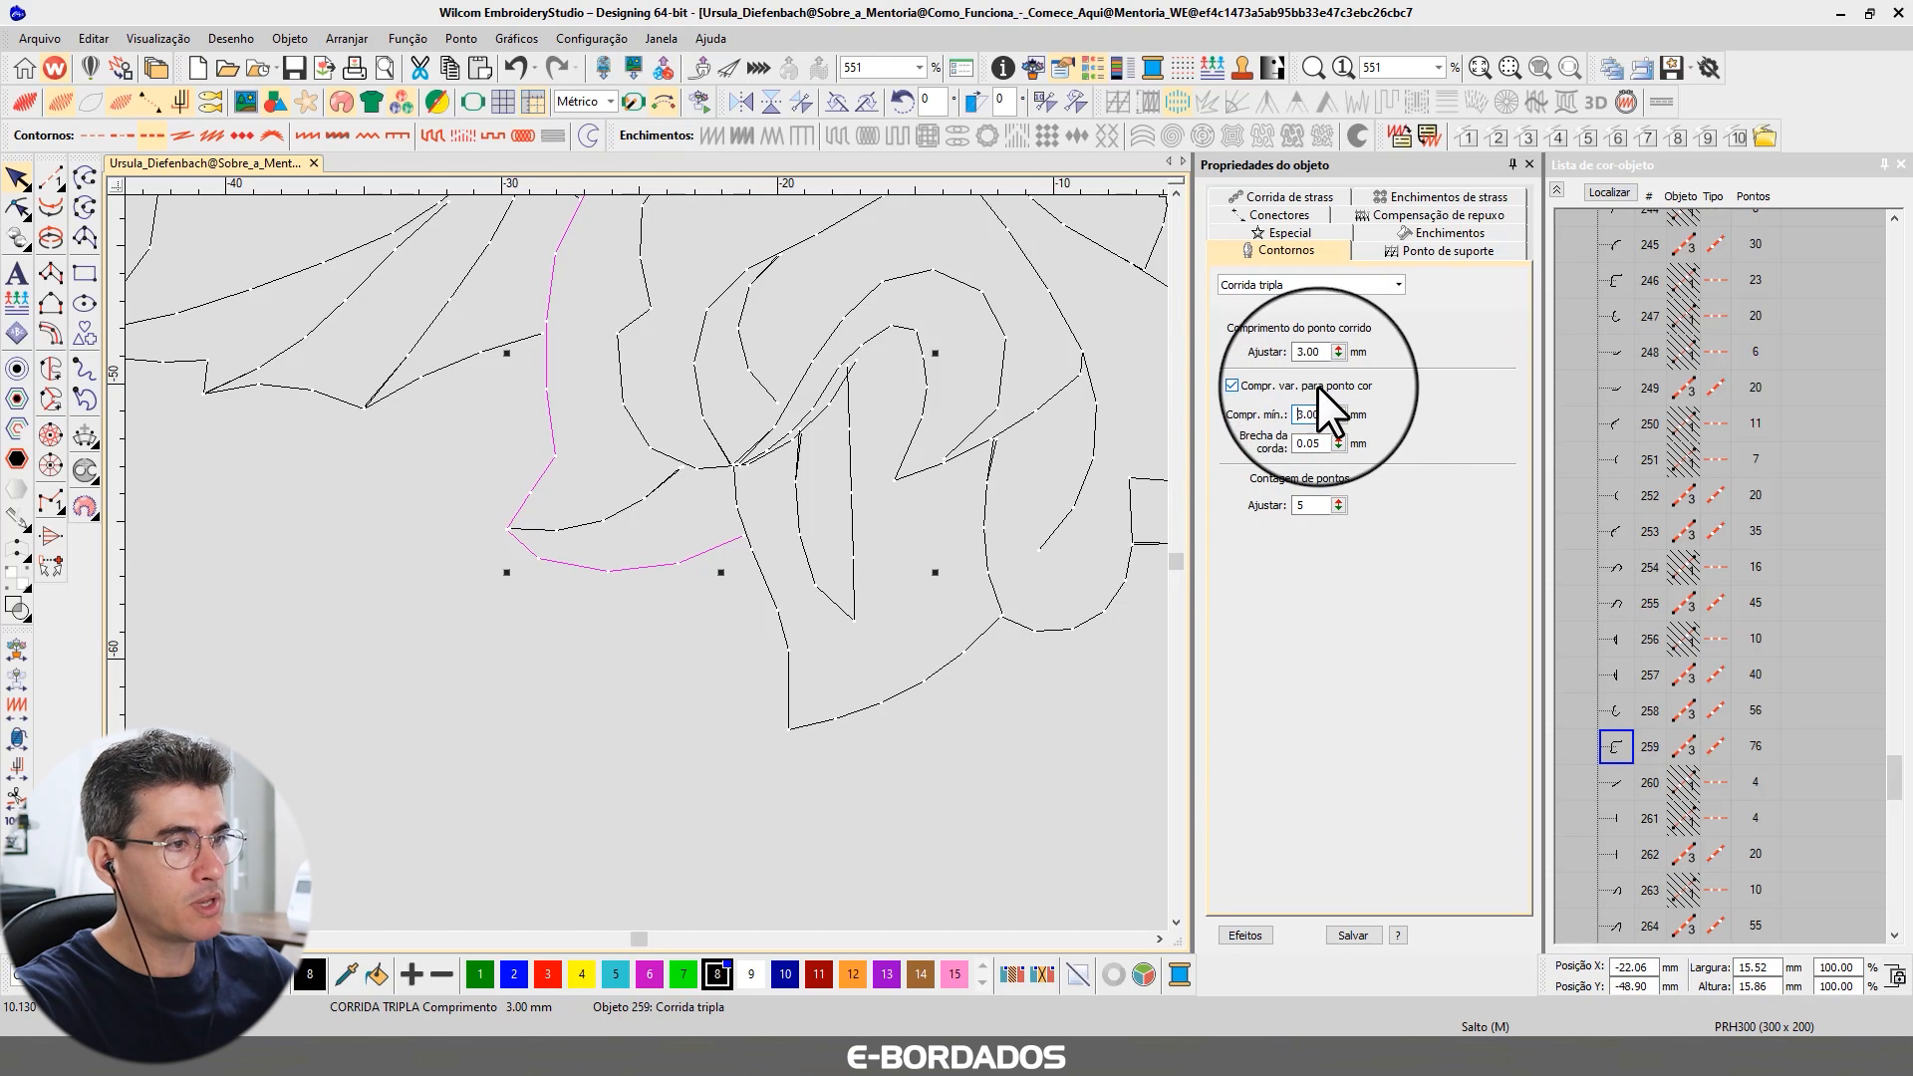
click(1235, 386)
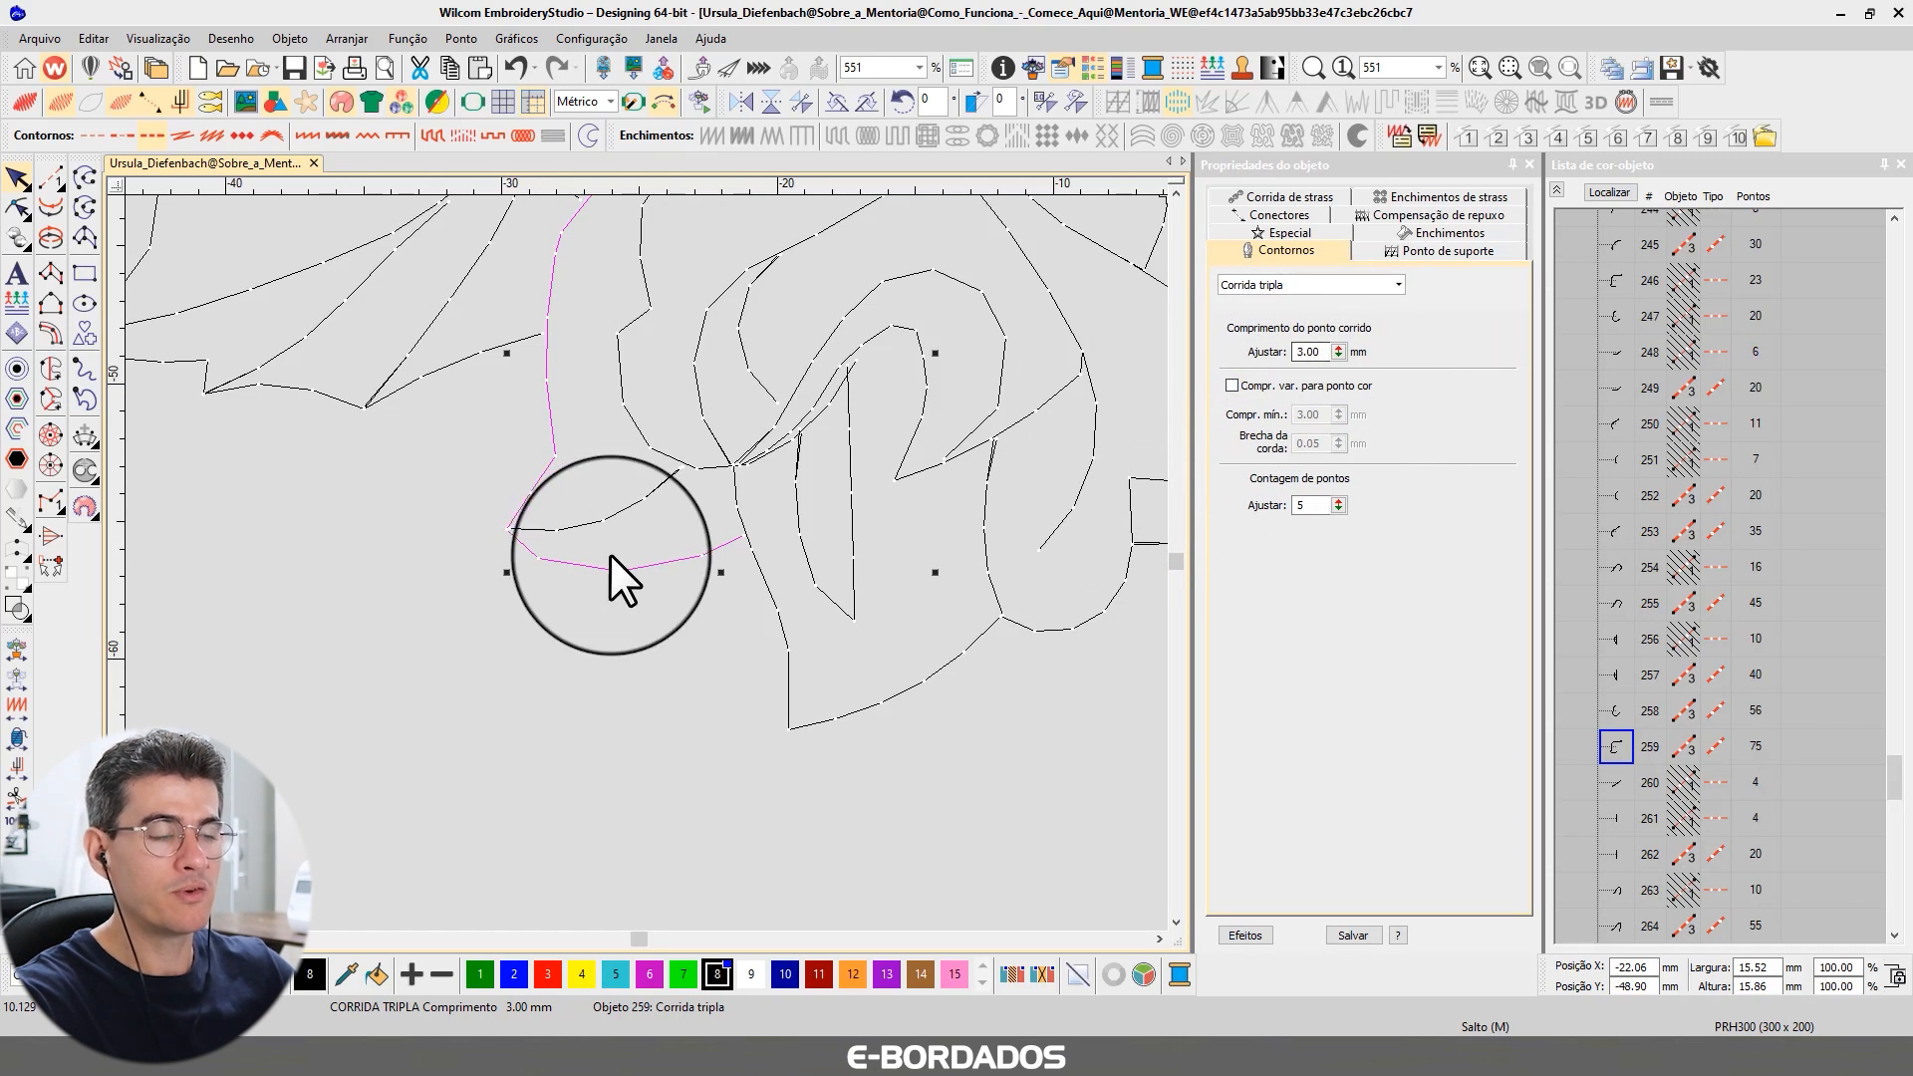
- Re-enable variable run length on the pointed outer petal outline with a minimum stitch length of 1.5 mm
click(1257, 387)
drag(1325, 415, 1234, 406)
text(1.5)
key(Return)
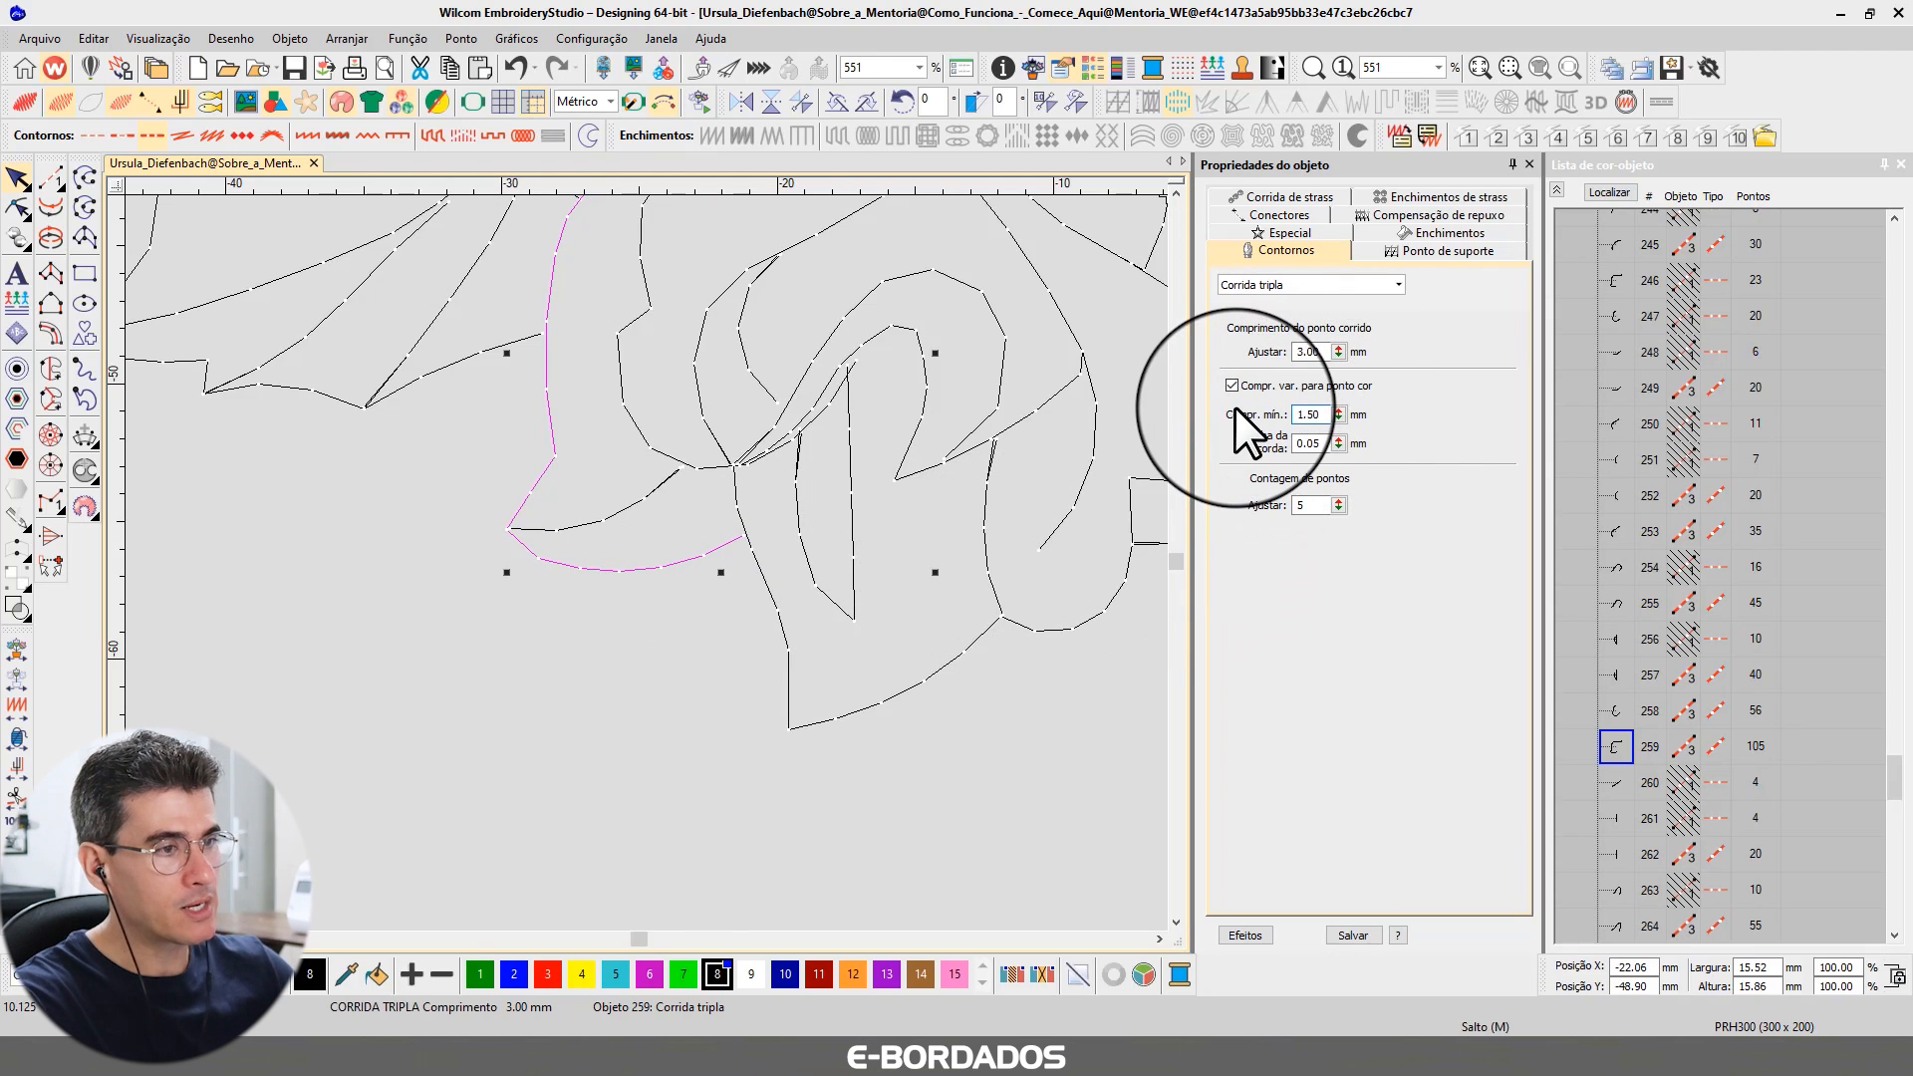
- Select every object in the design, set their minimum stitch length to 1.5 mm, and clear the selection
key(1)
key(Escape)
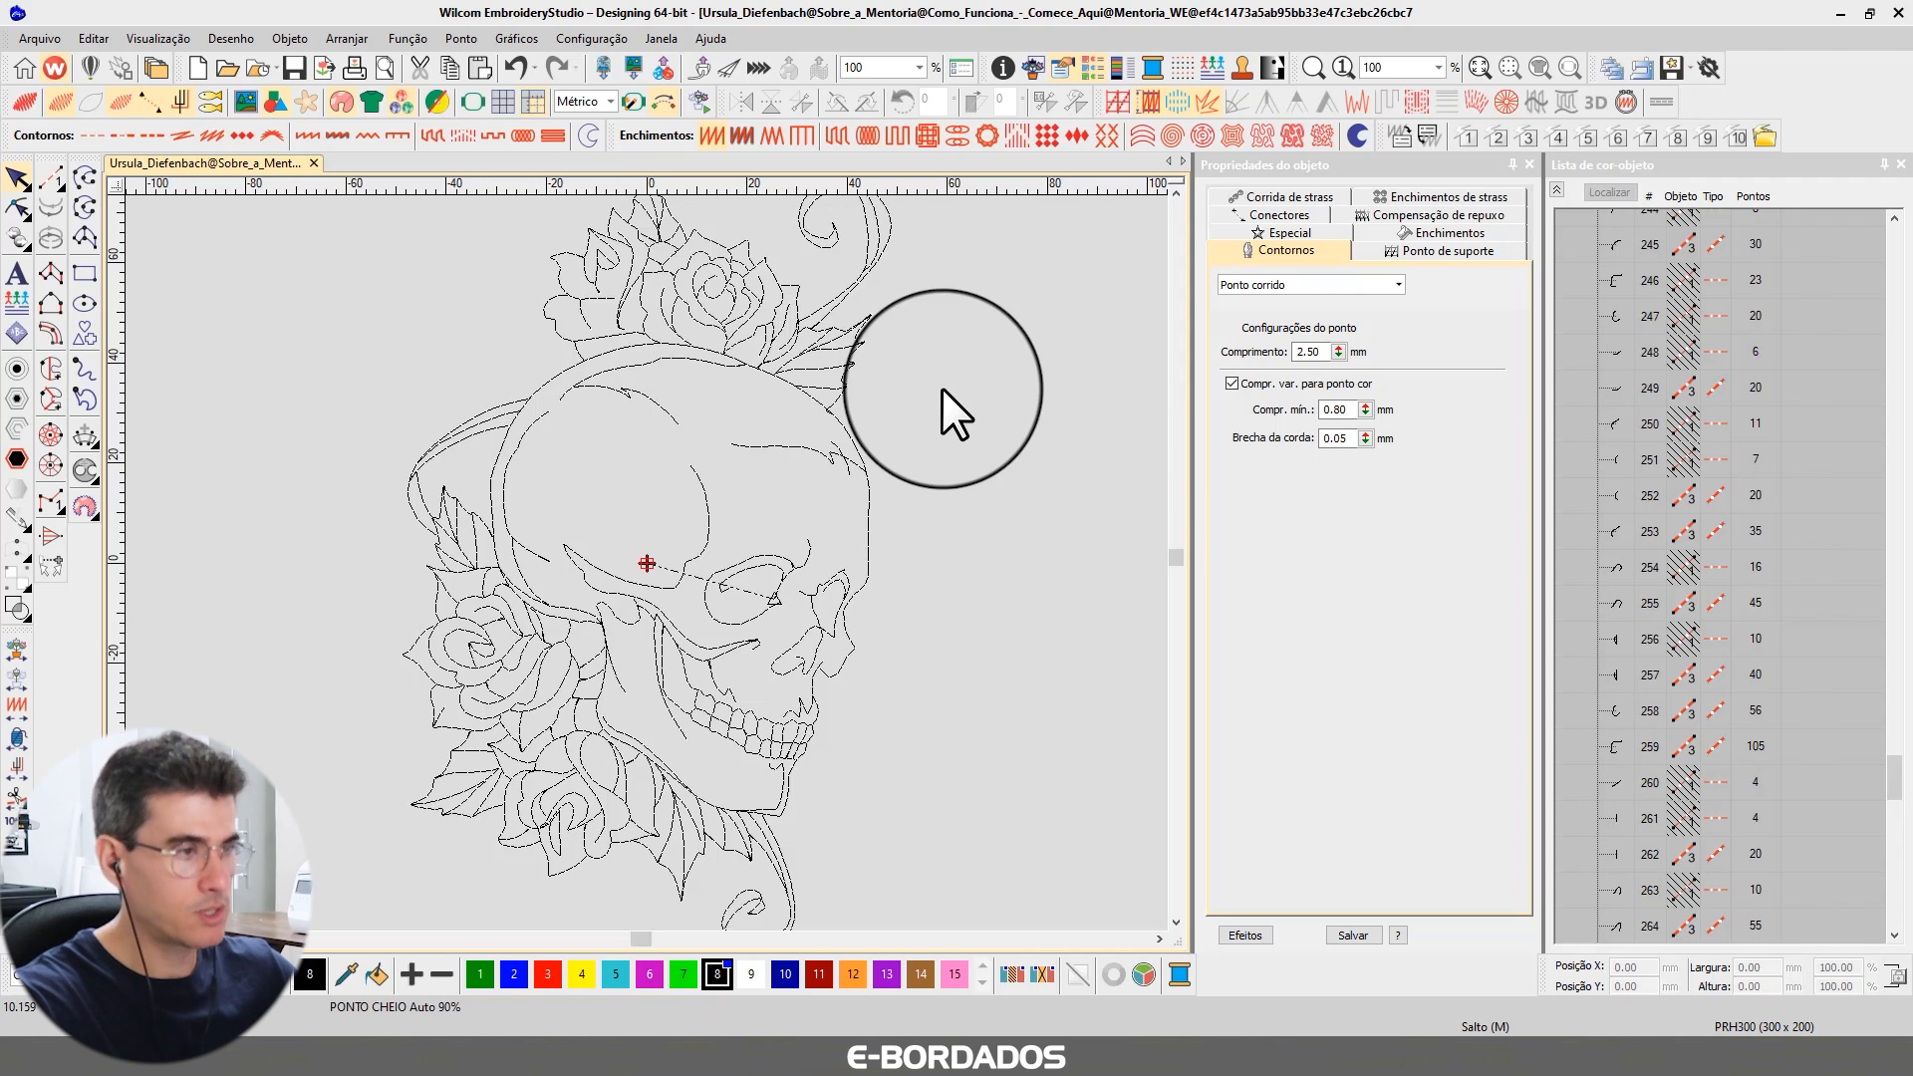
key(ctrl+a)
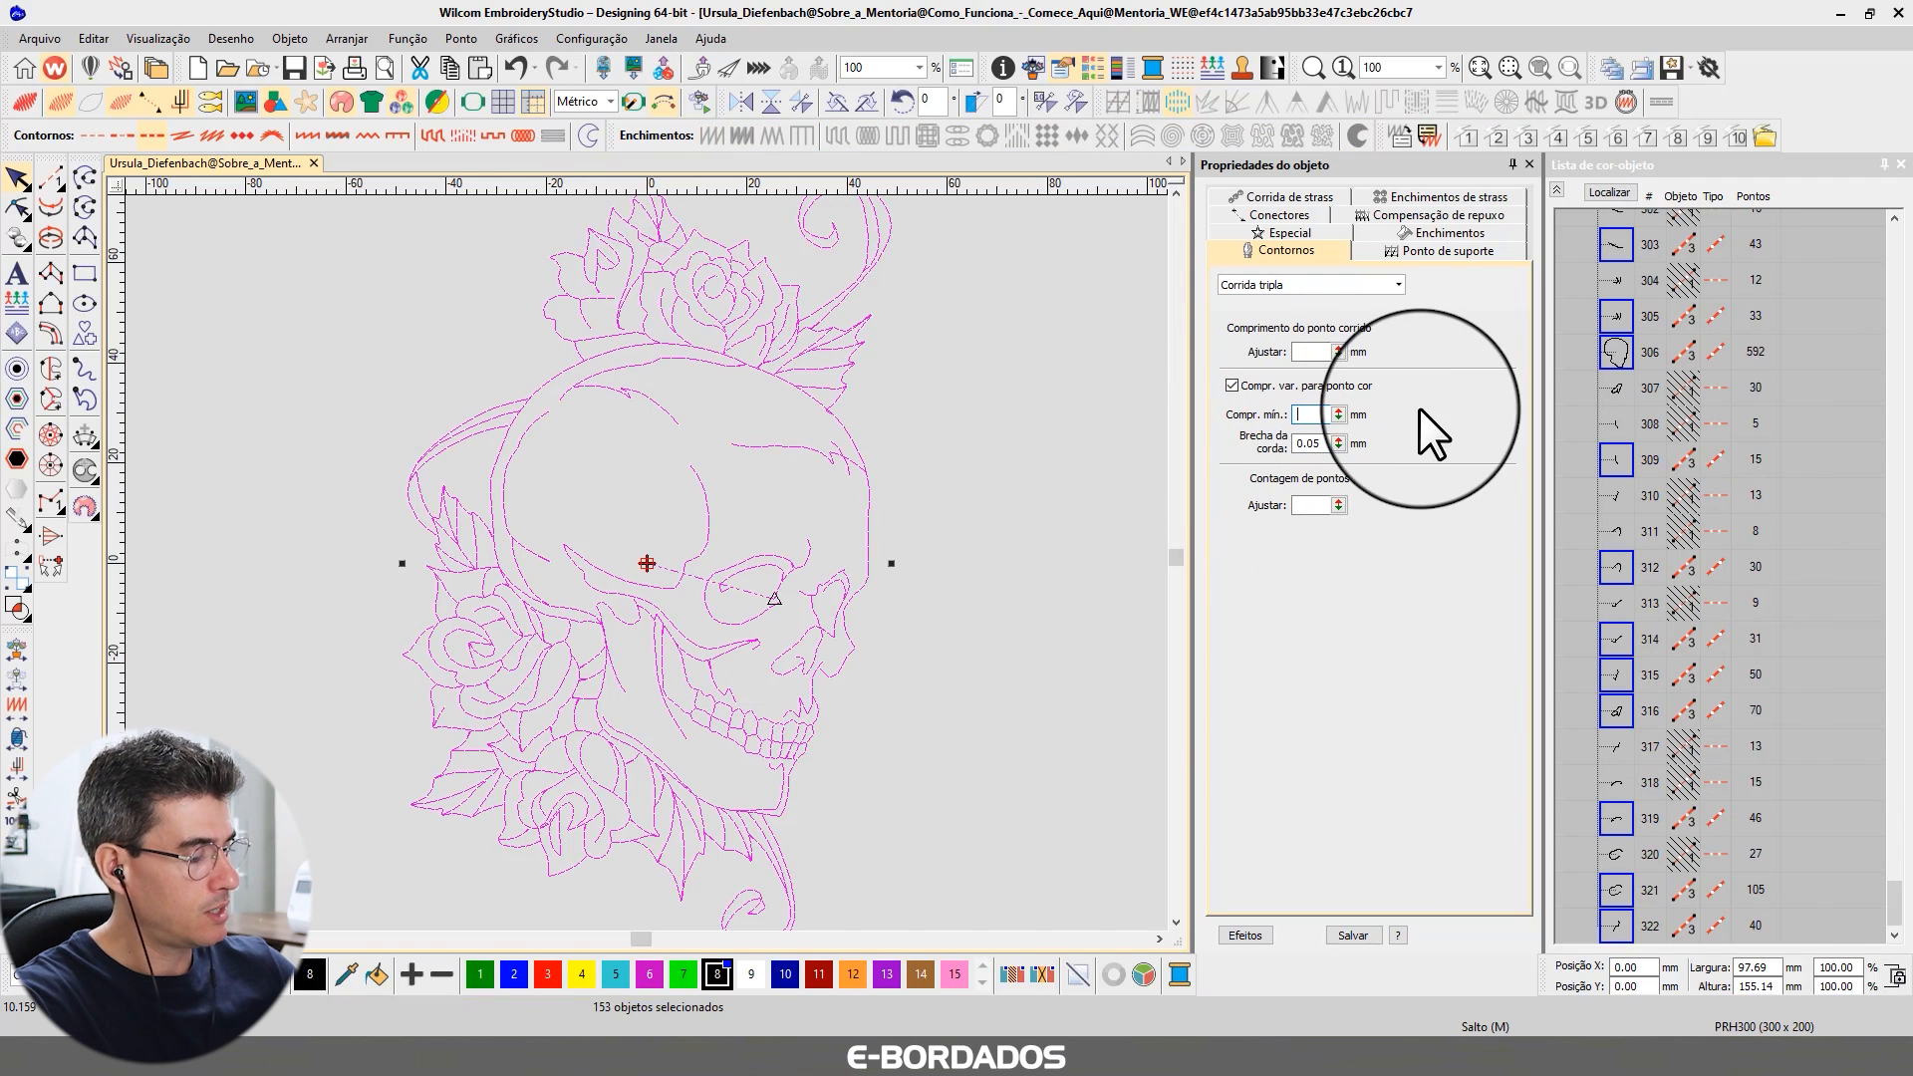
text(1.5)
key(Return)
click(1091, 494)
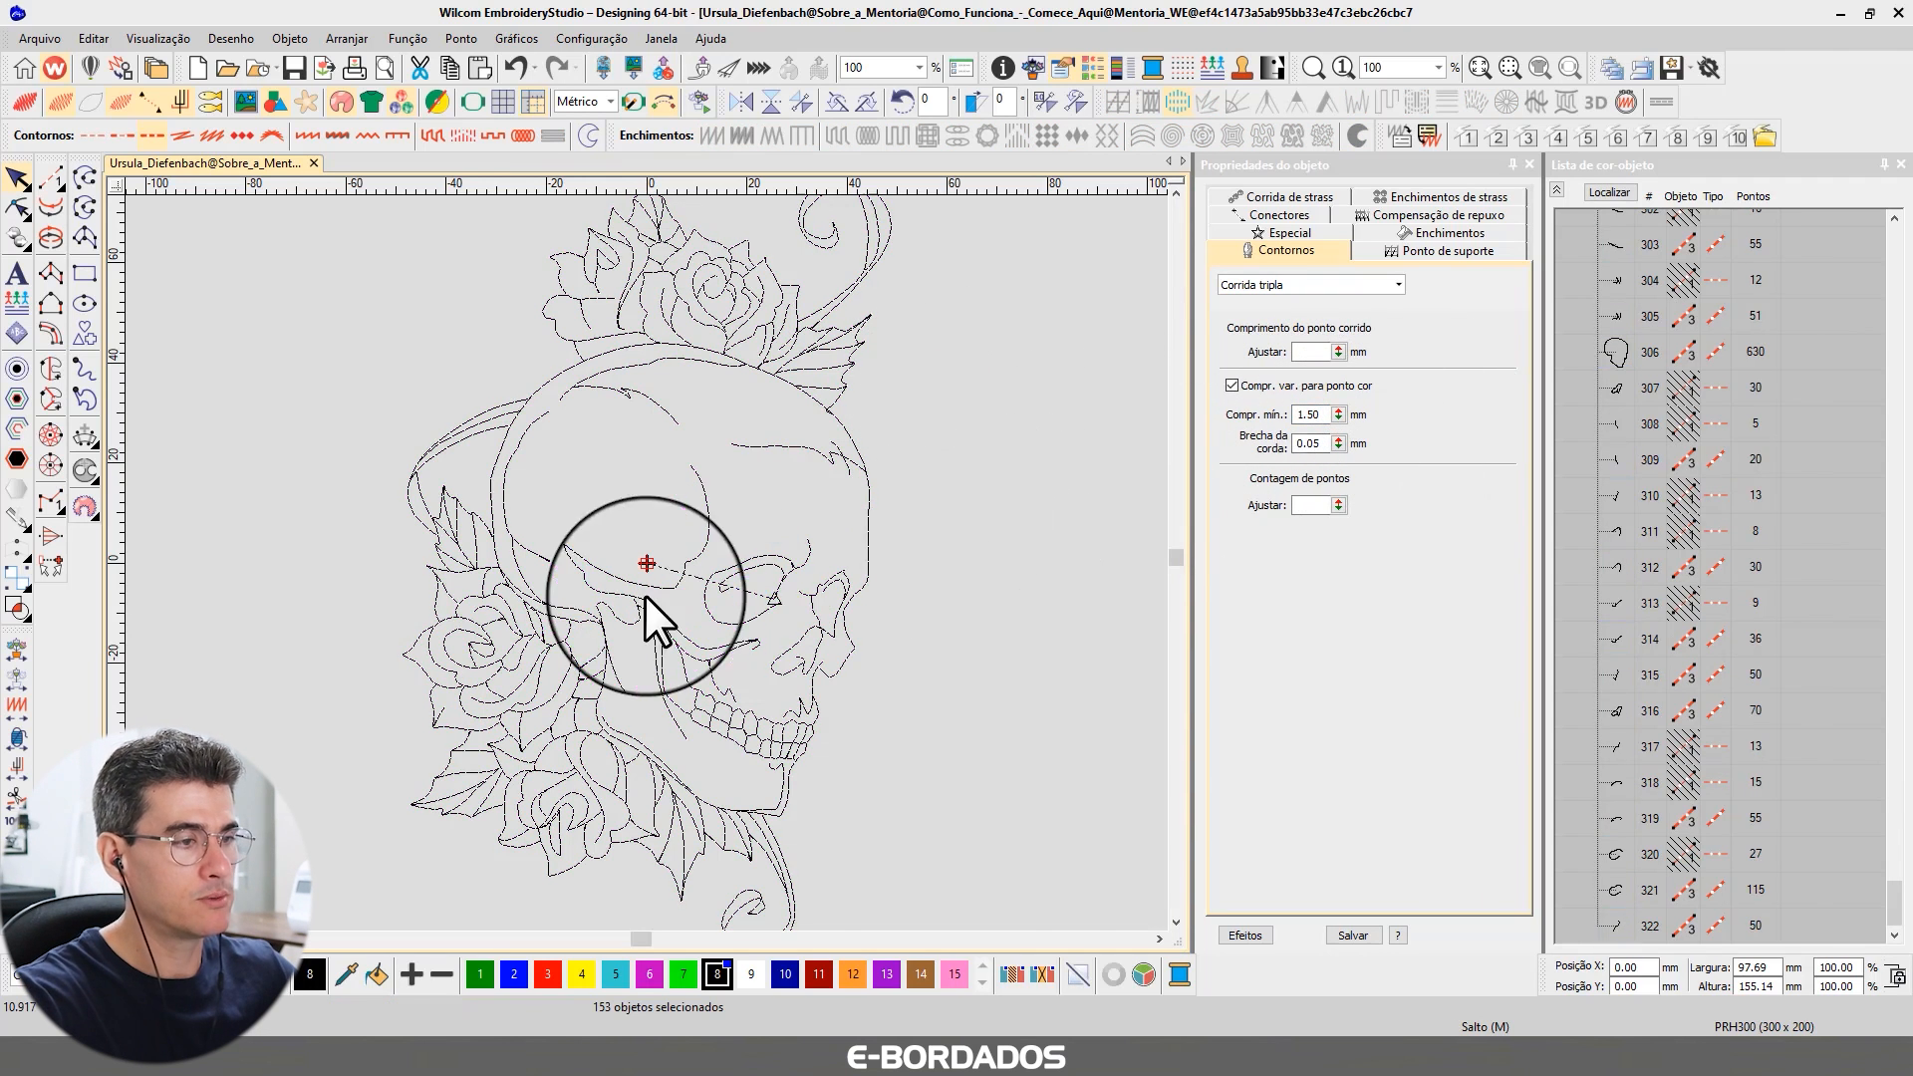
- Examine the stitches of the eye socket outline and a curved petal line in the rose behind the jaw, comparing TrueView and plain stitch display
scroll(726, 598, up, 4)
scroll(646, 562, up, 2)
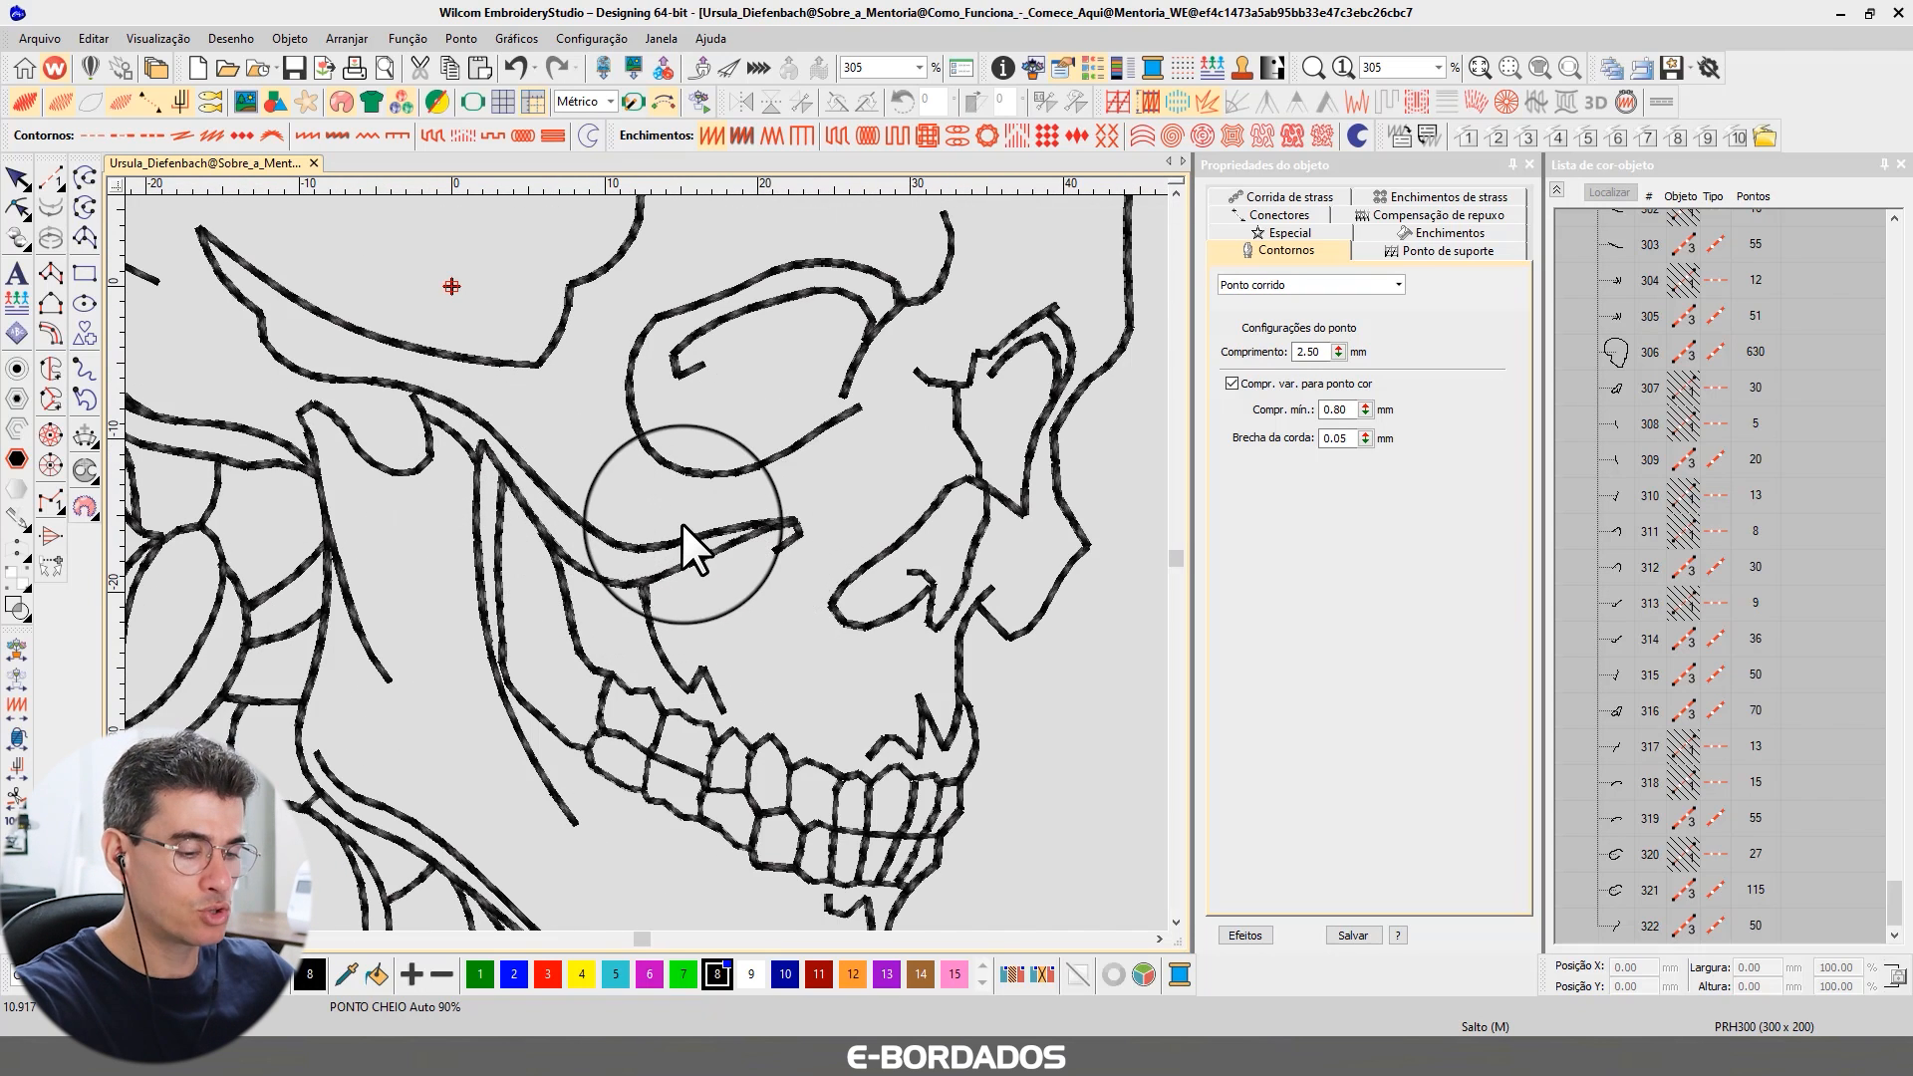
key(t)
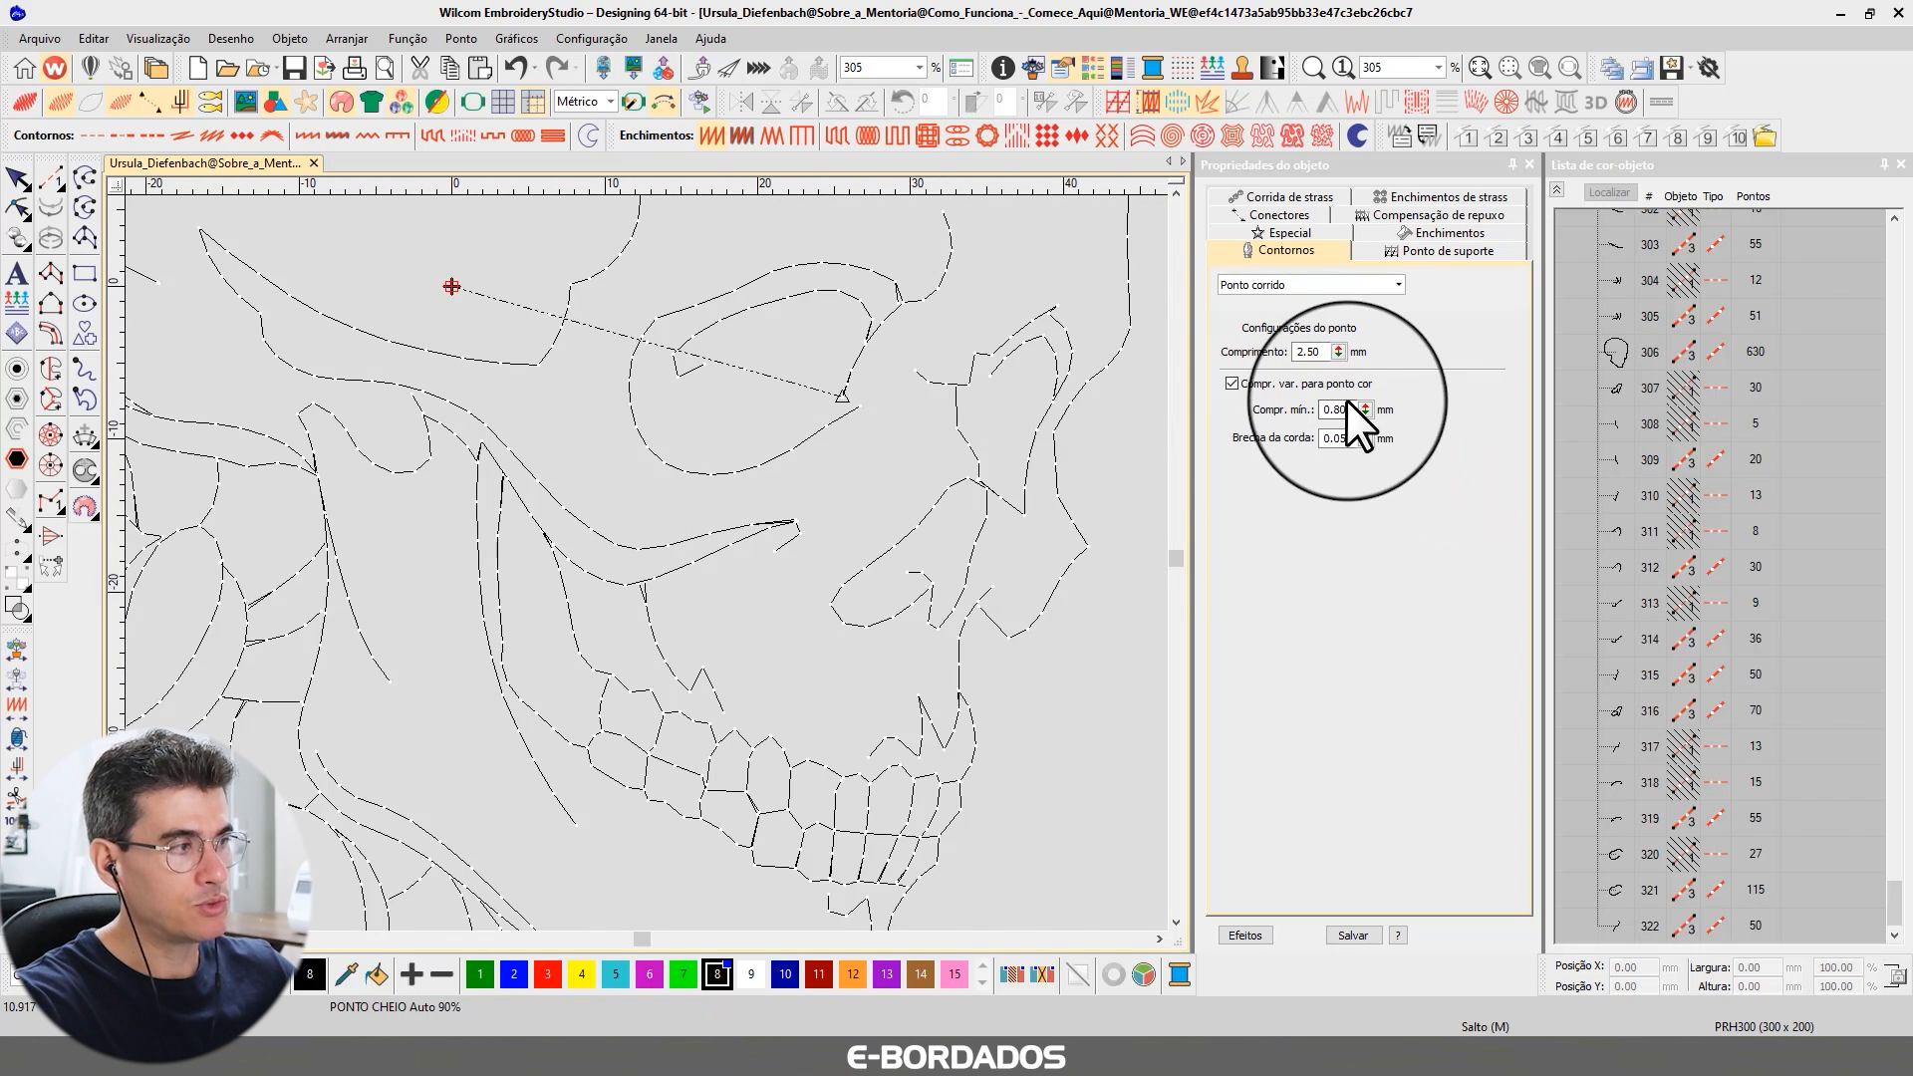
click(646, 454)
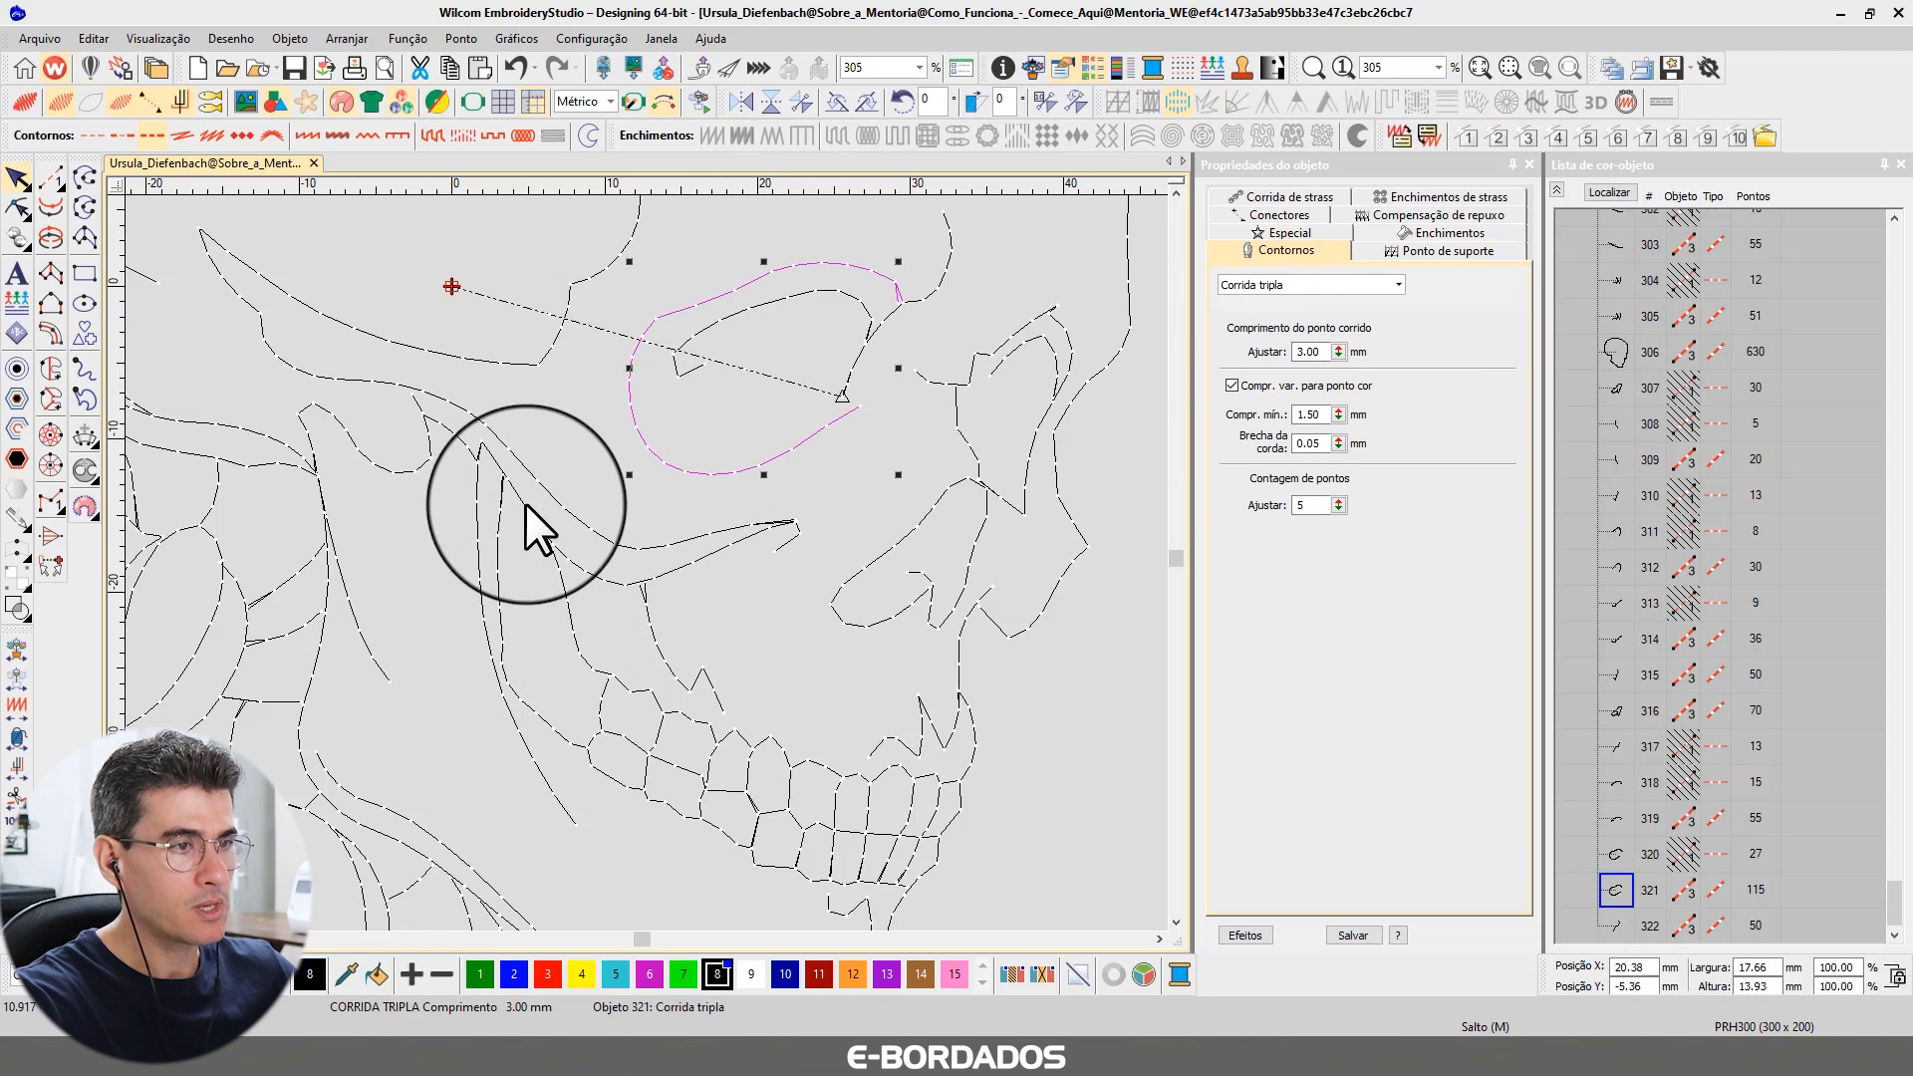
key(t)
key(t)
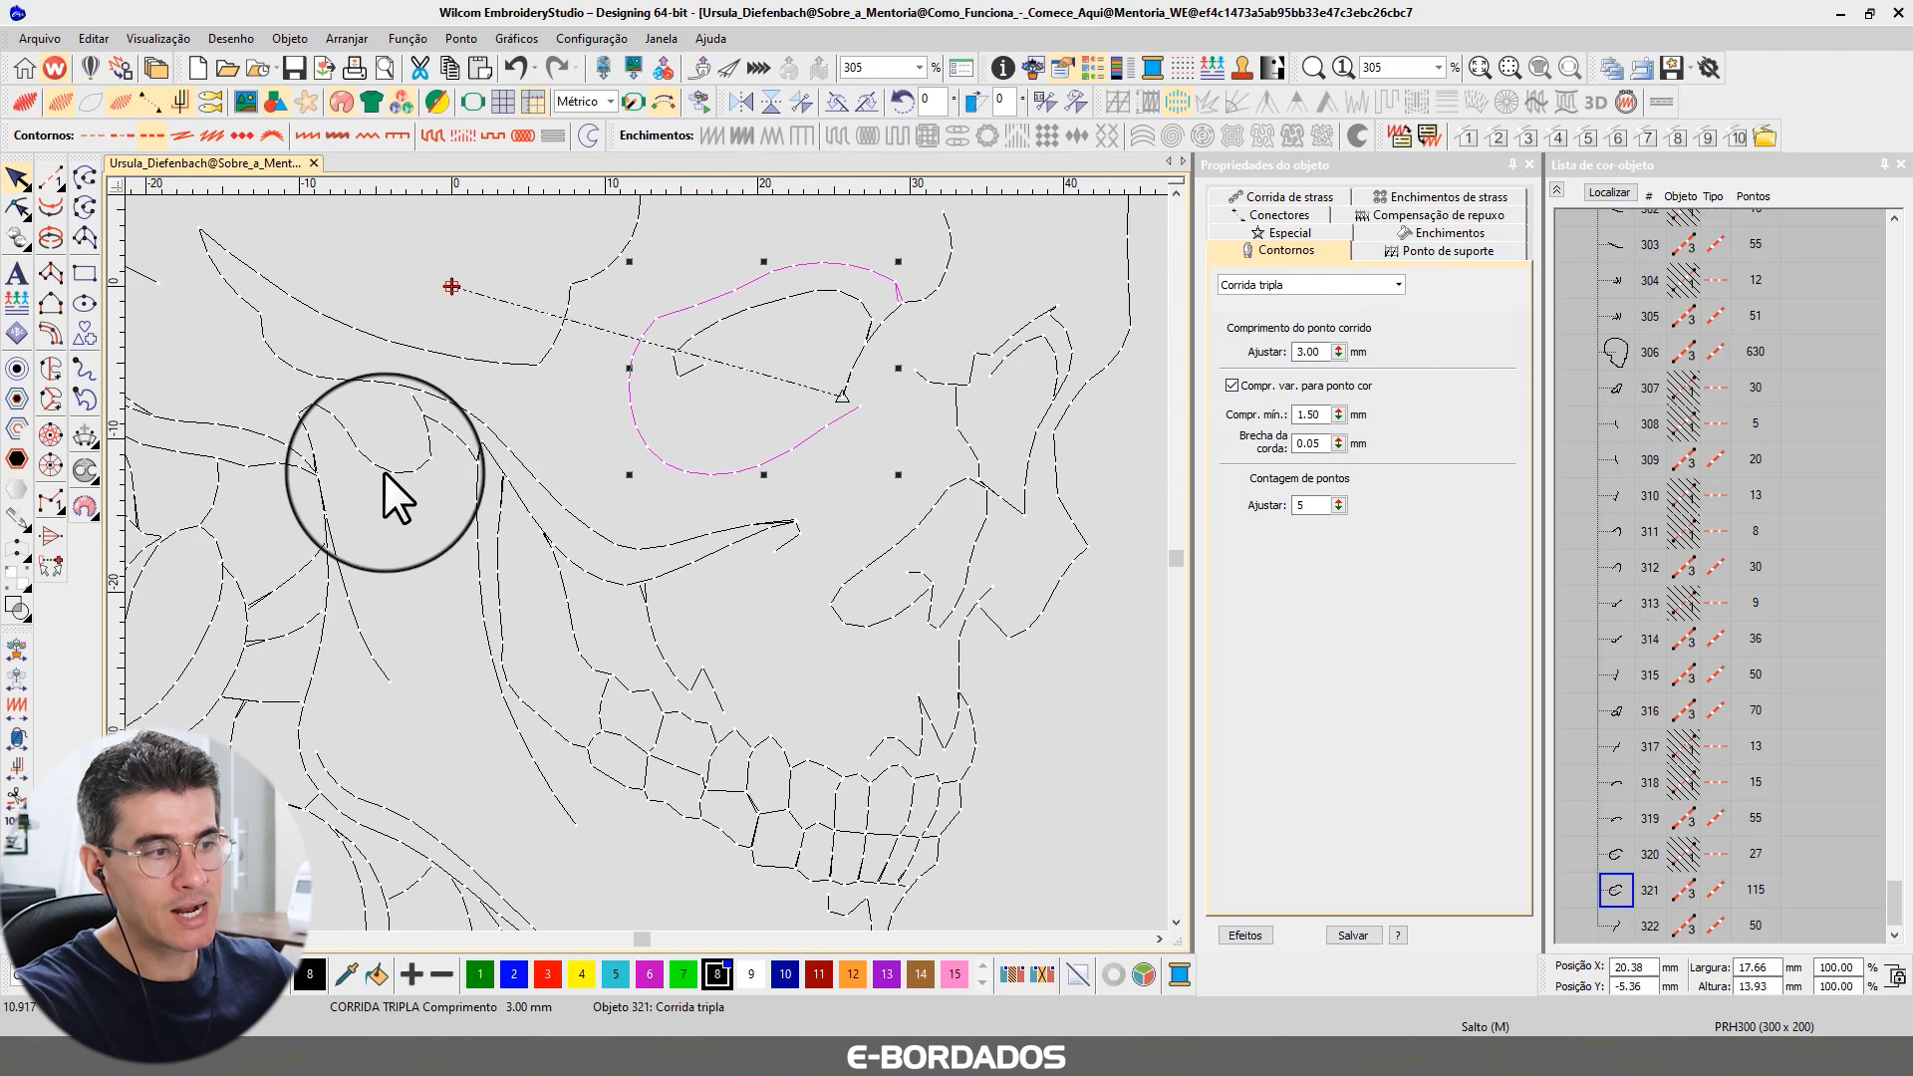
scroll(384, 470, down, 3)
scroll(642, 553, up, 2)
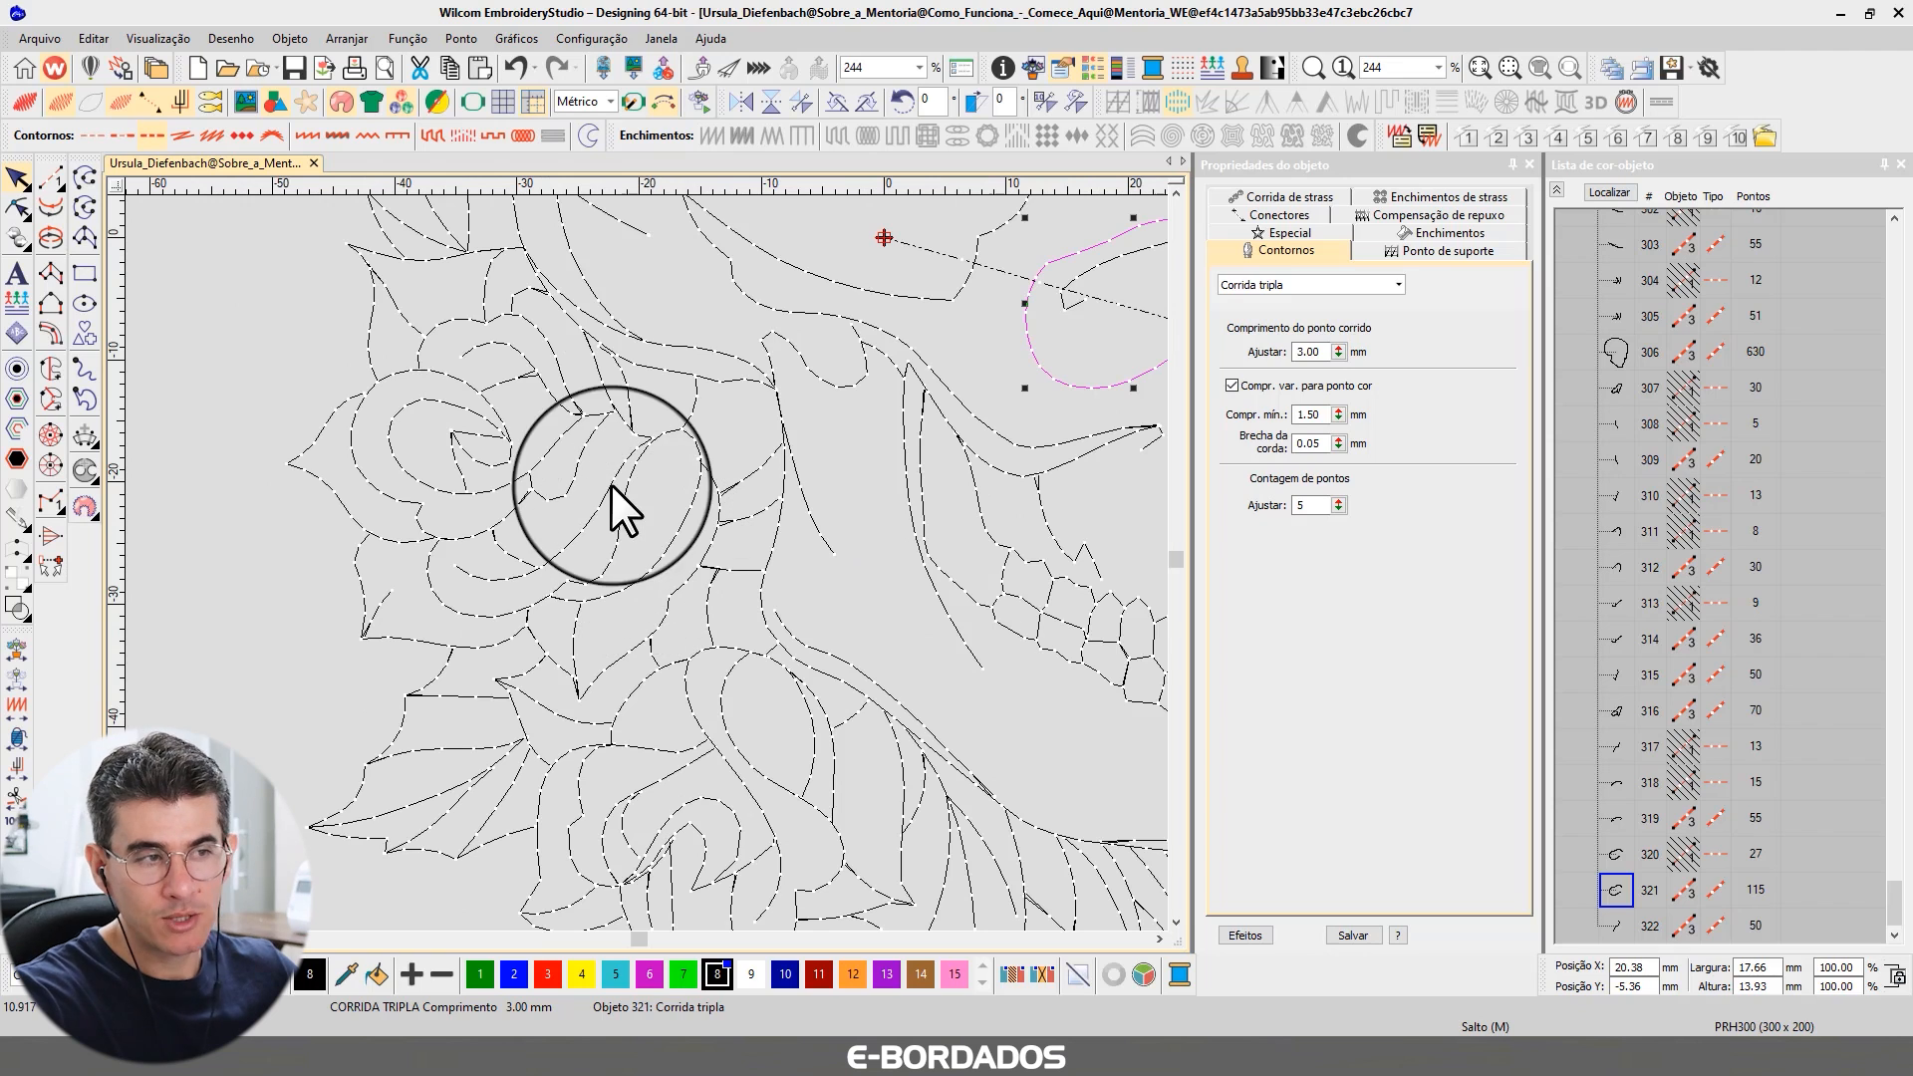
click(573, 482)
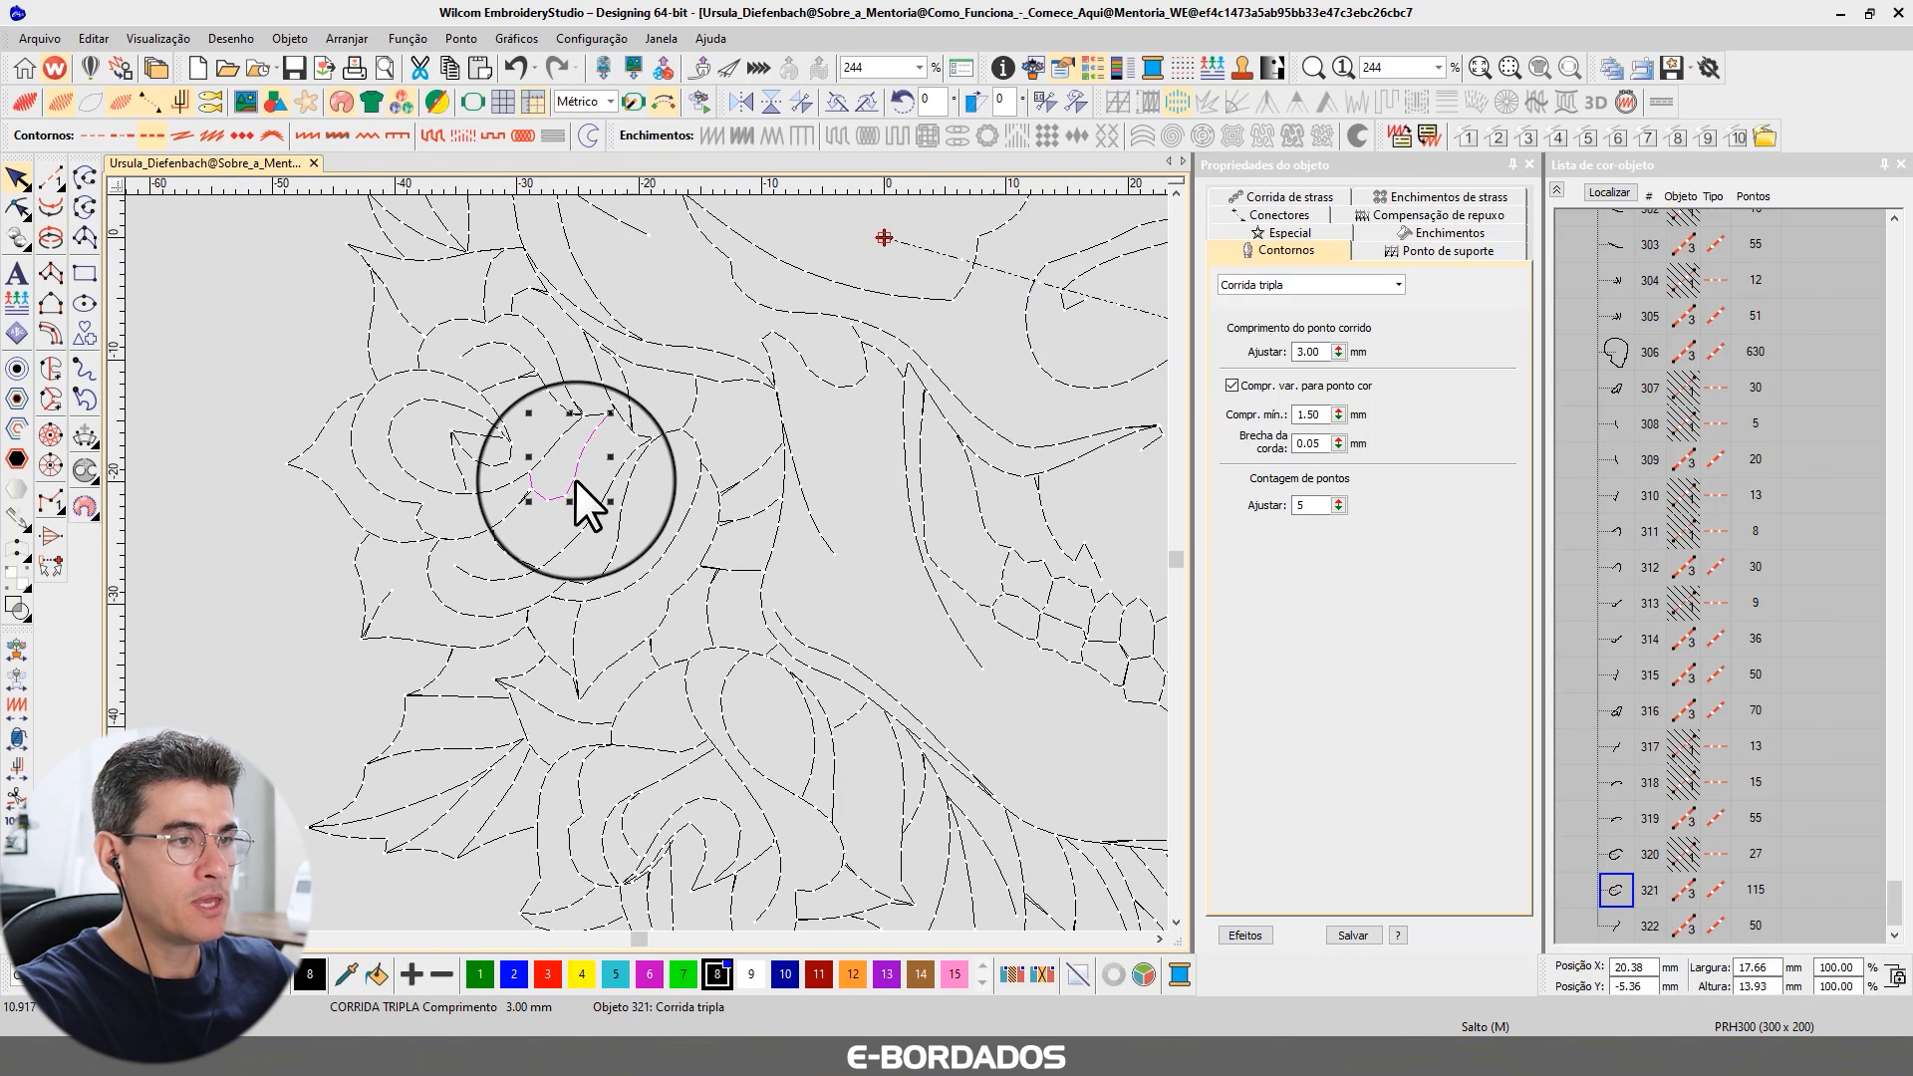
scroll(642, 564, up, 2)
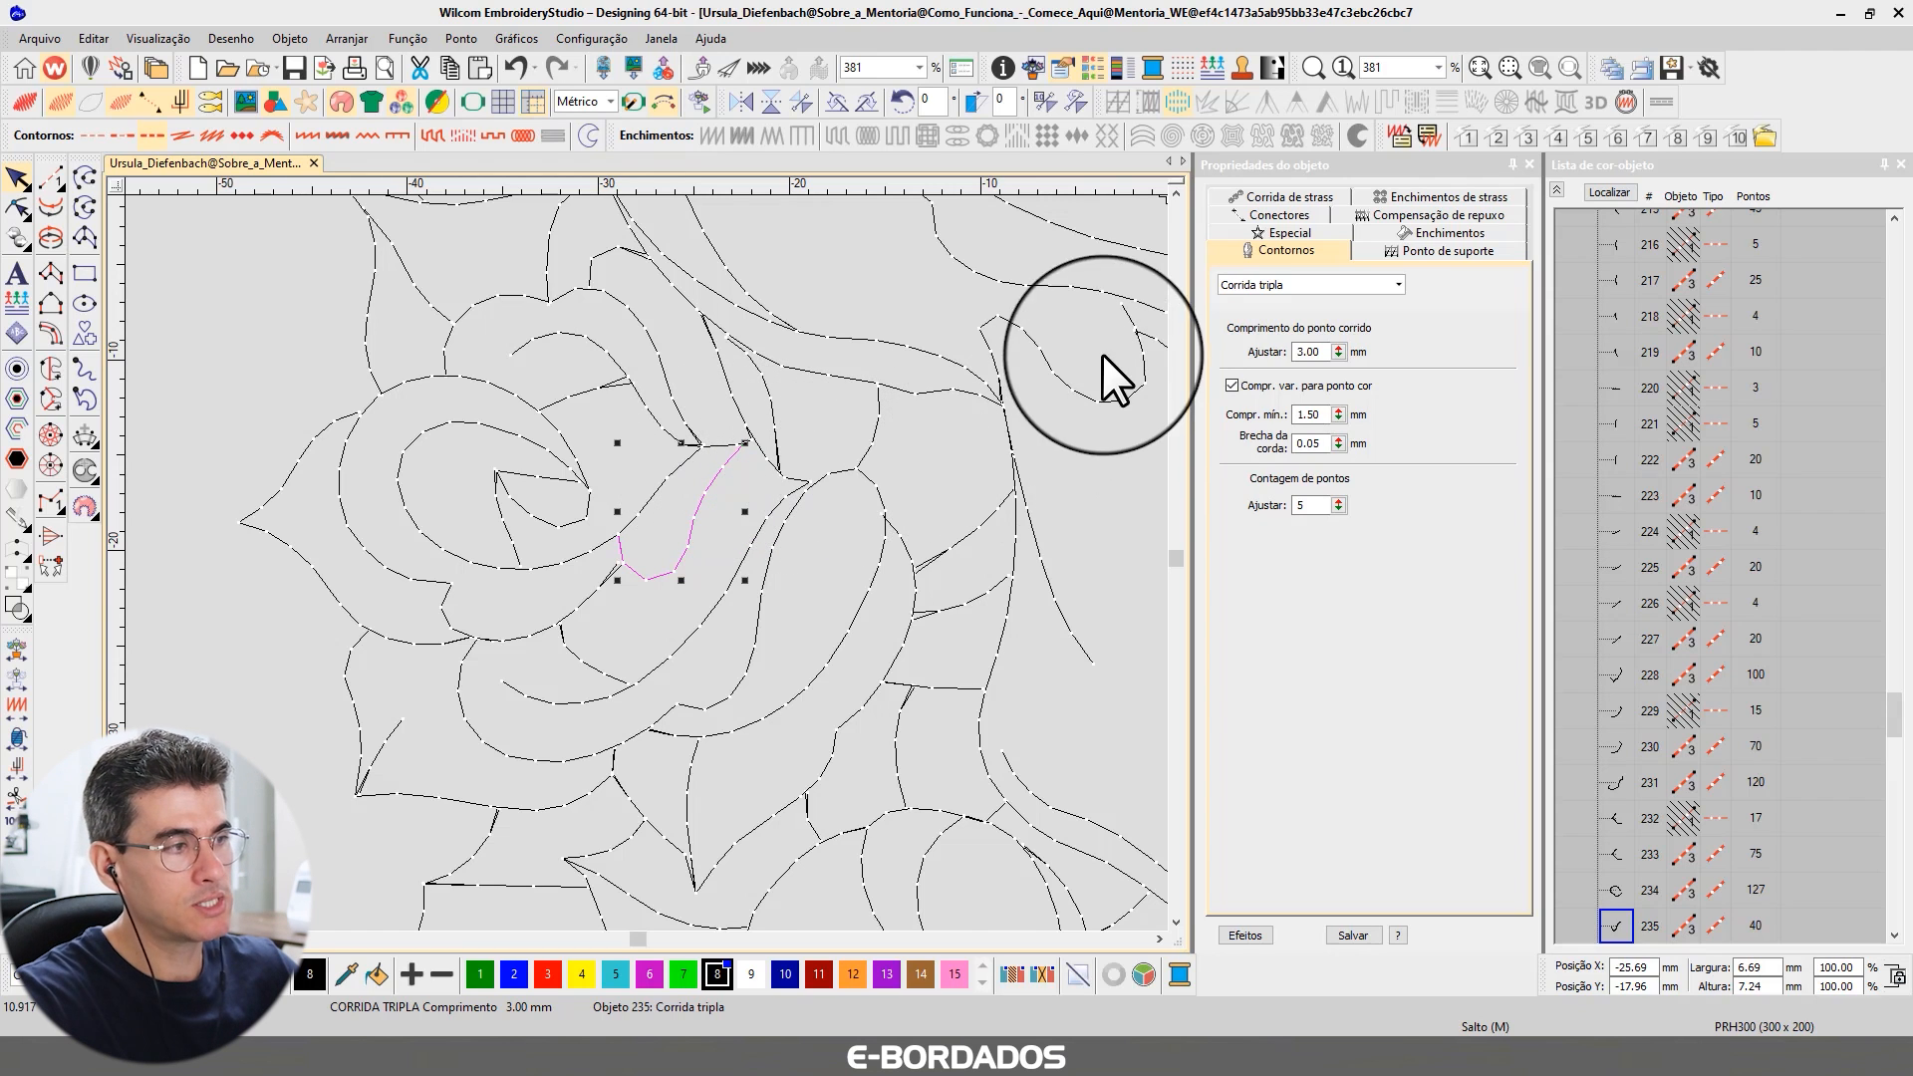
- Examine the stitch distribution along the cranium, the roses above it and the leaves behind the skull
scroll(642, 555, down, 5)
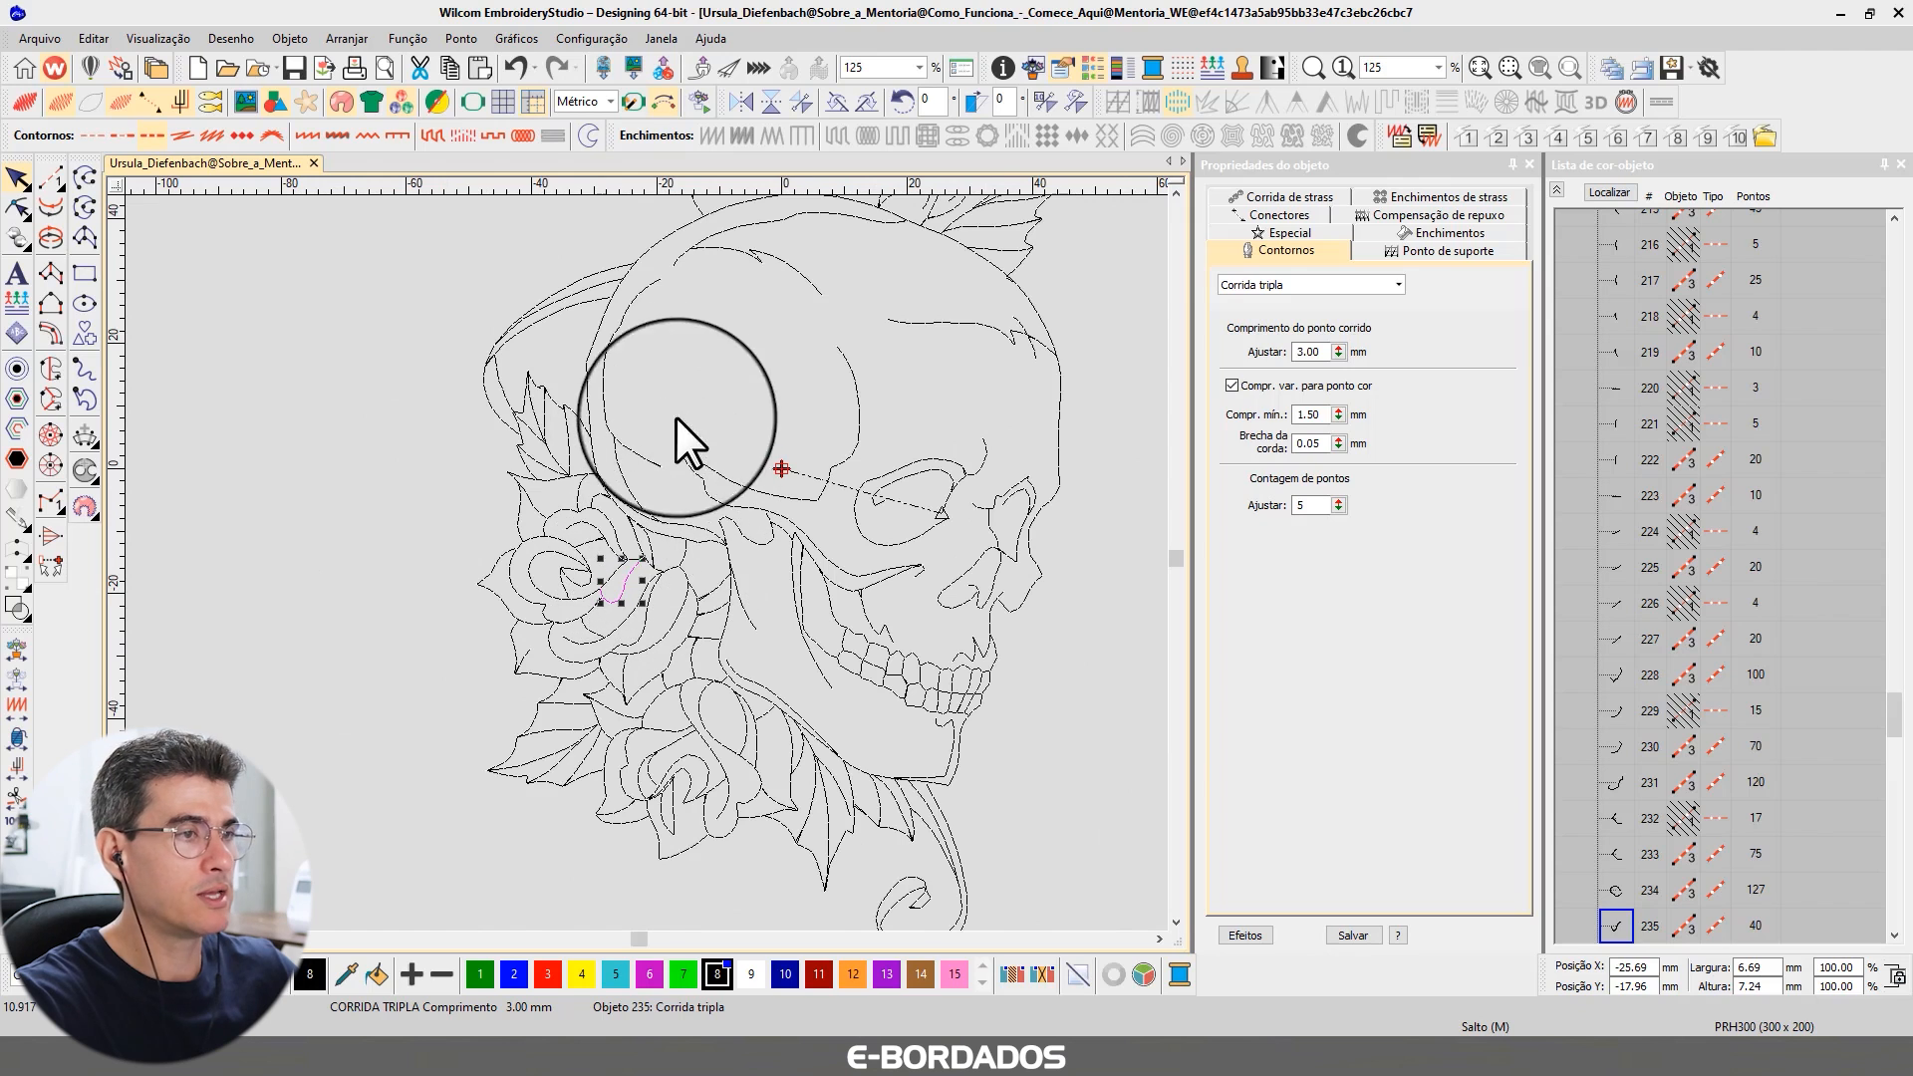
scroll(782, 241, down, 1)
scroll(642, 558, up, 2)
scroll(645, 562, up, 2)
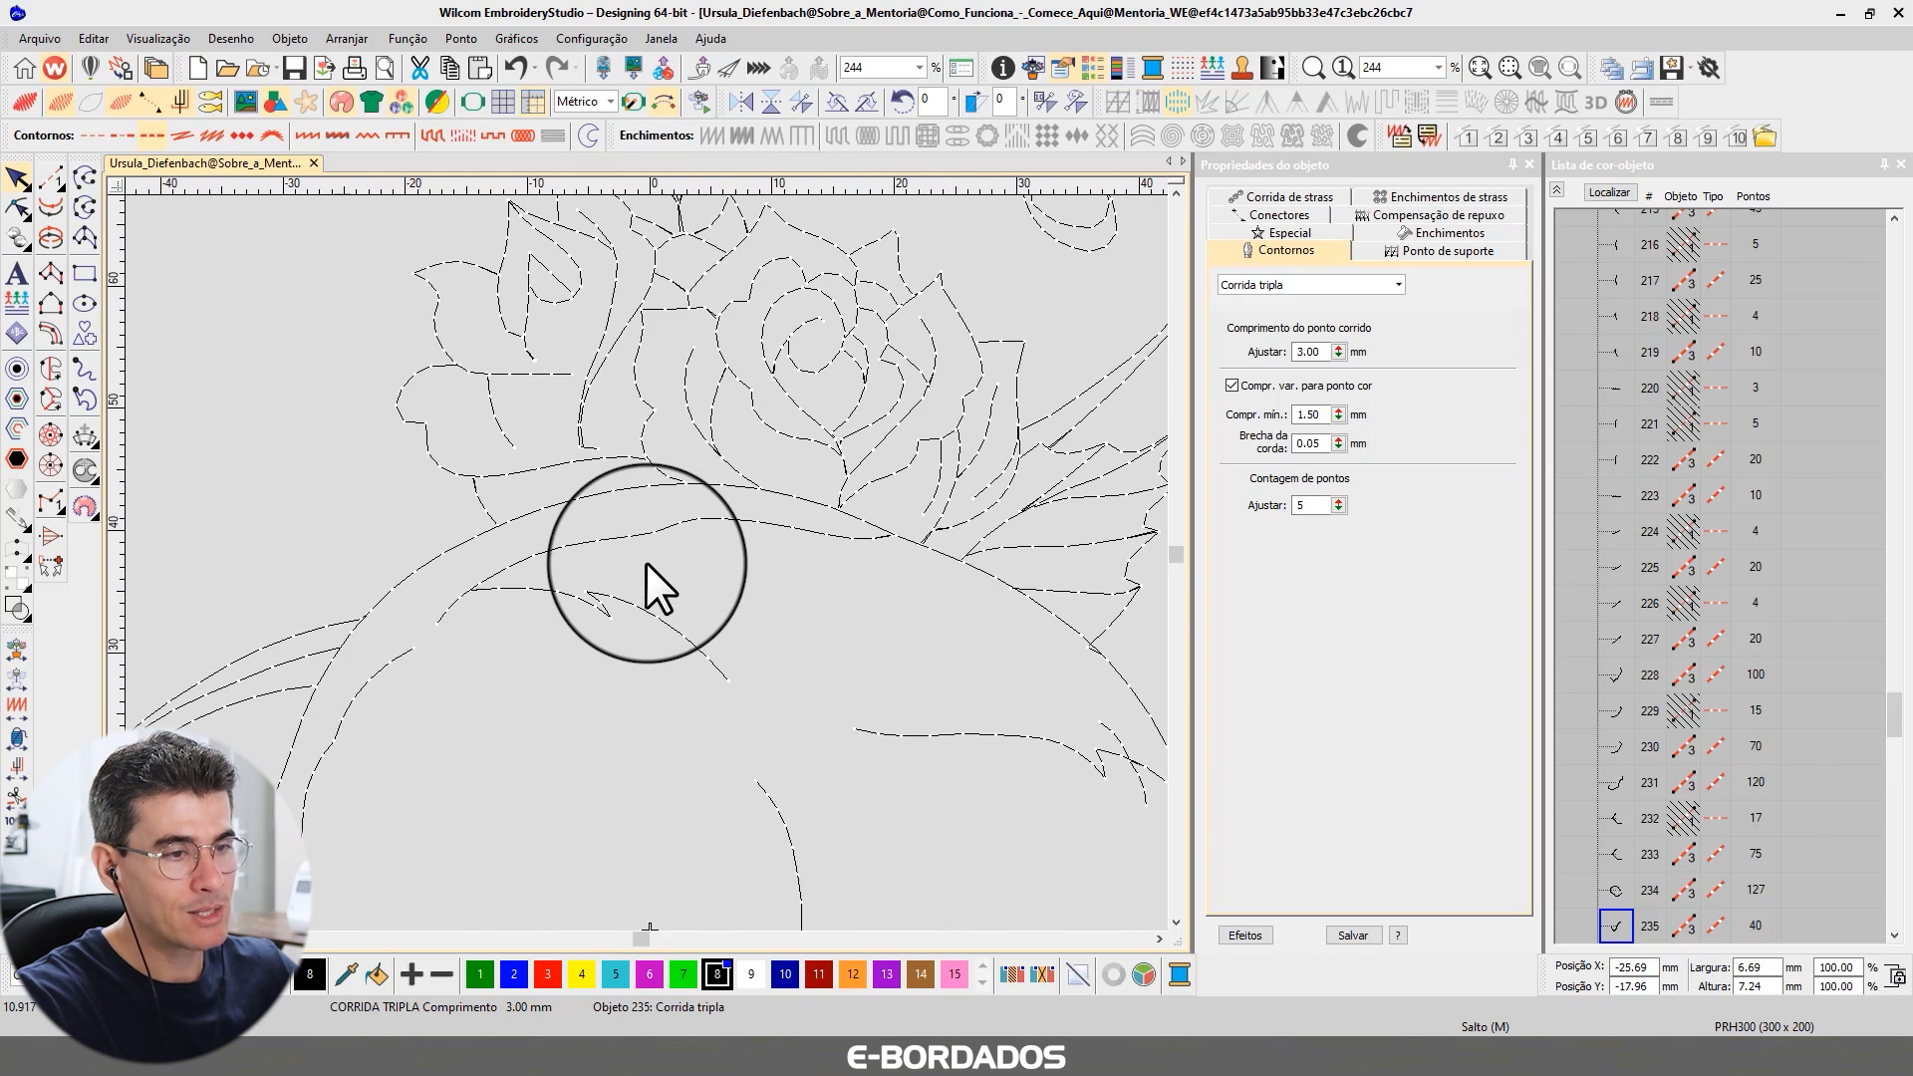
scroll(658, 564, up, 1)
scroll(644, 566, down, 2)
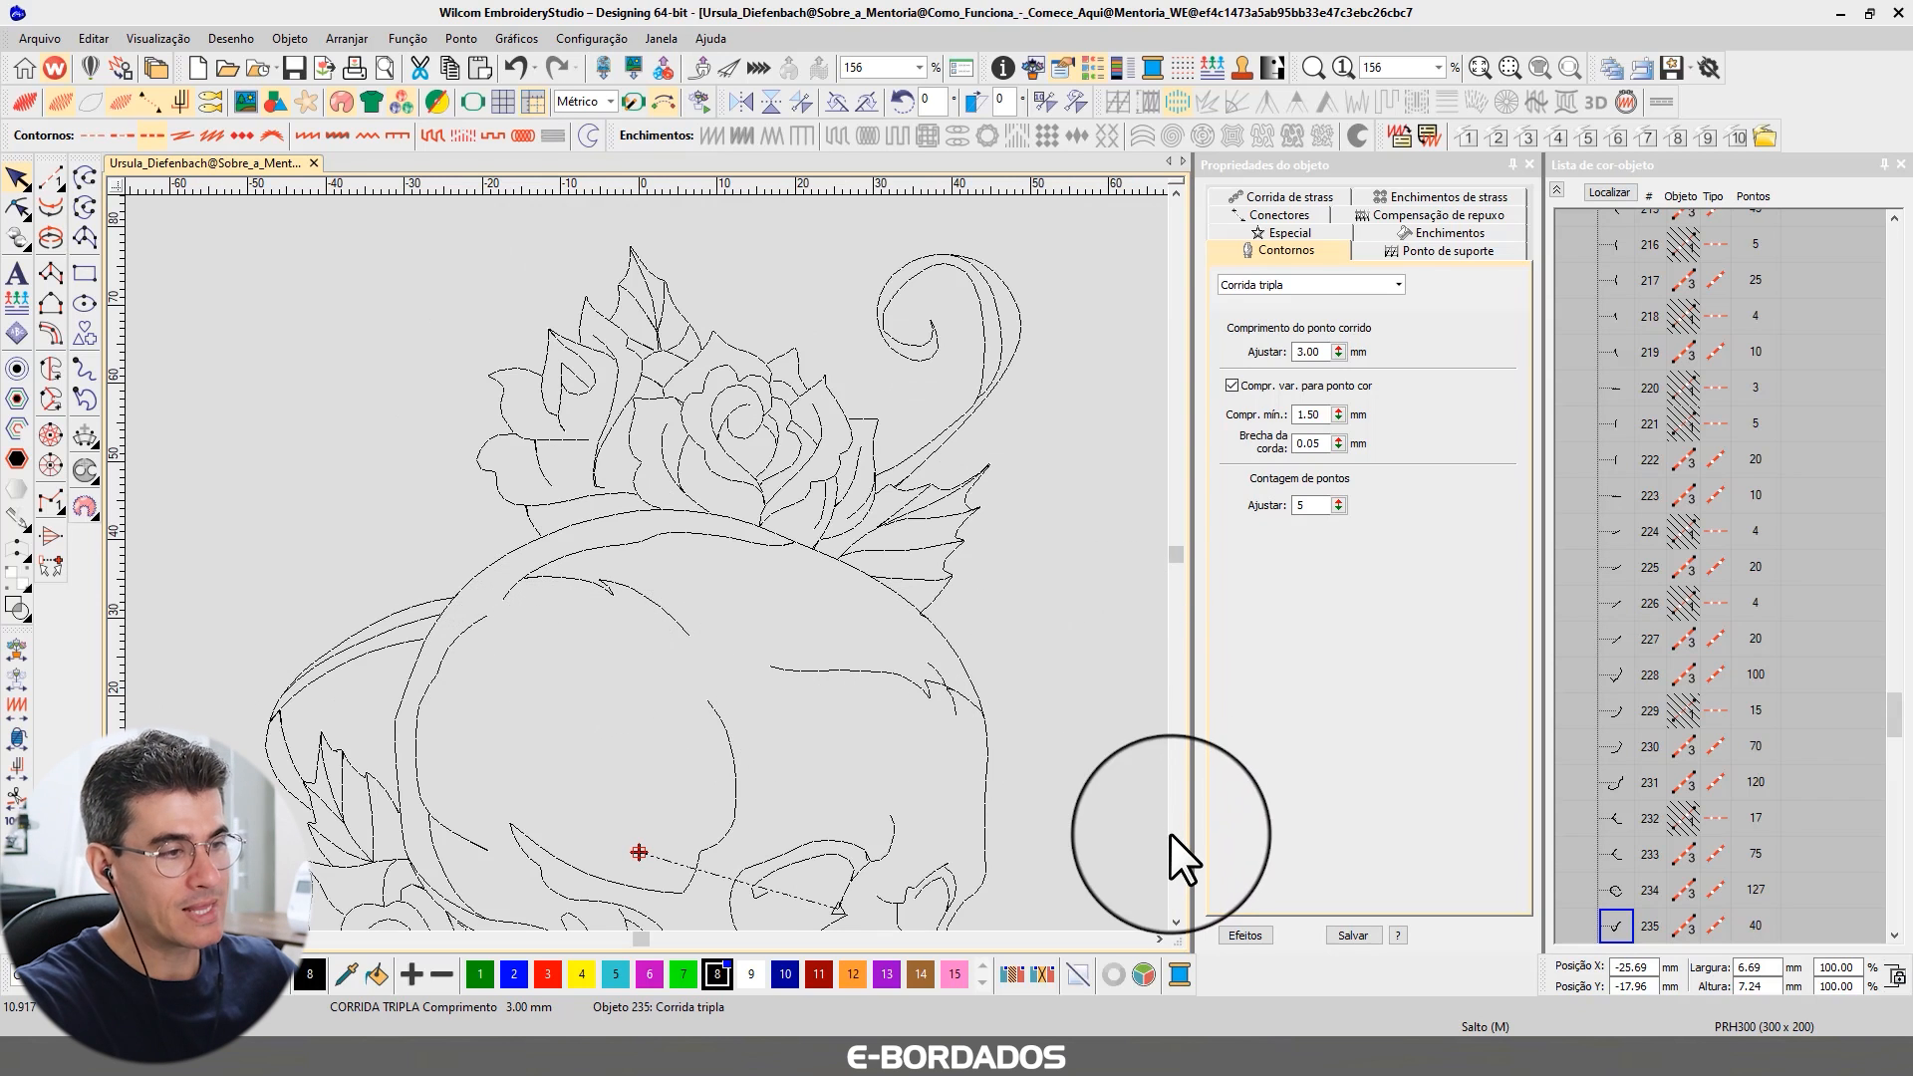
scroll(624, 566, down, 1)
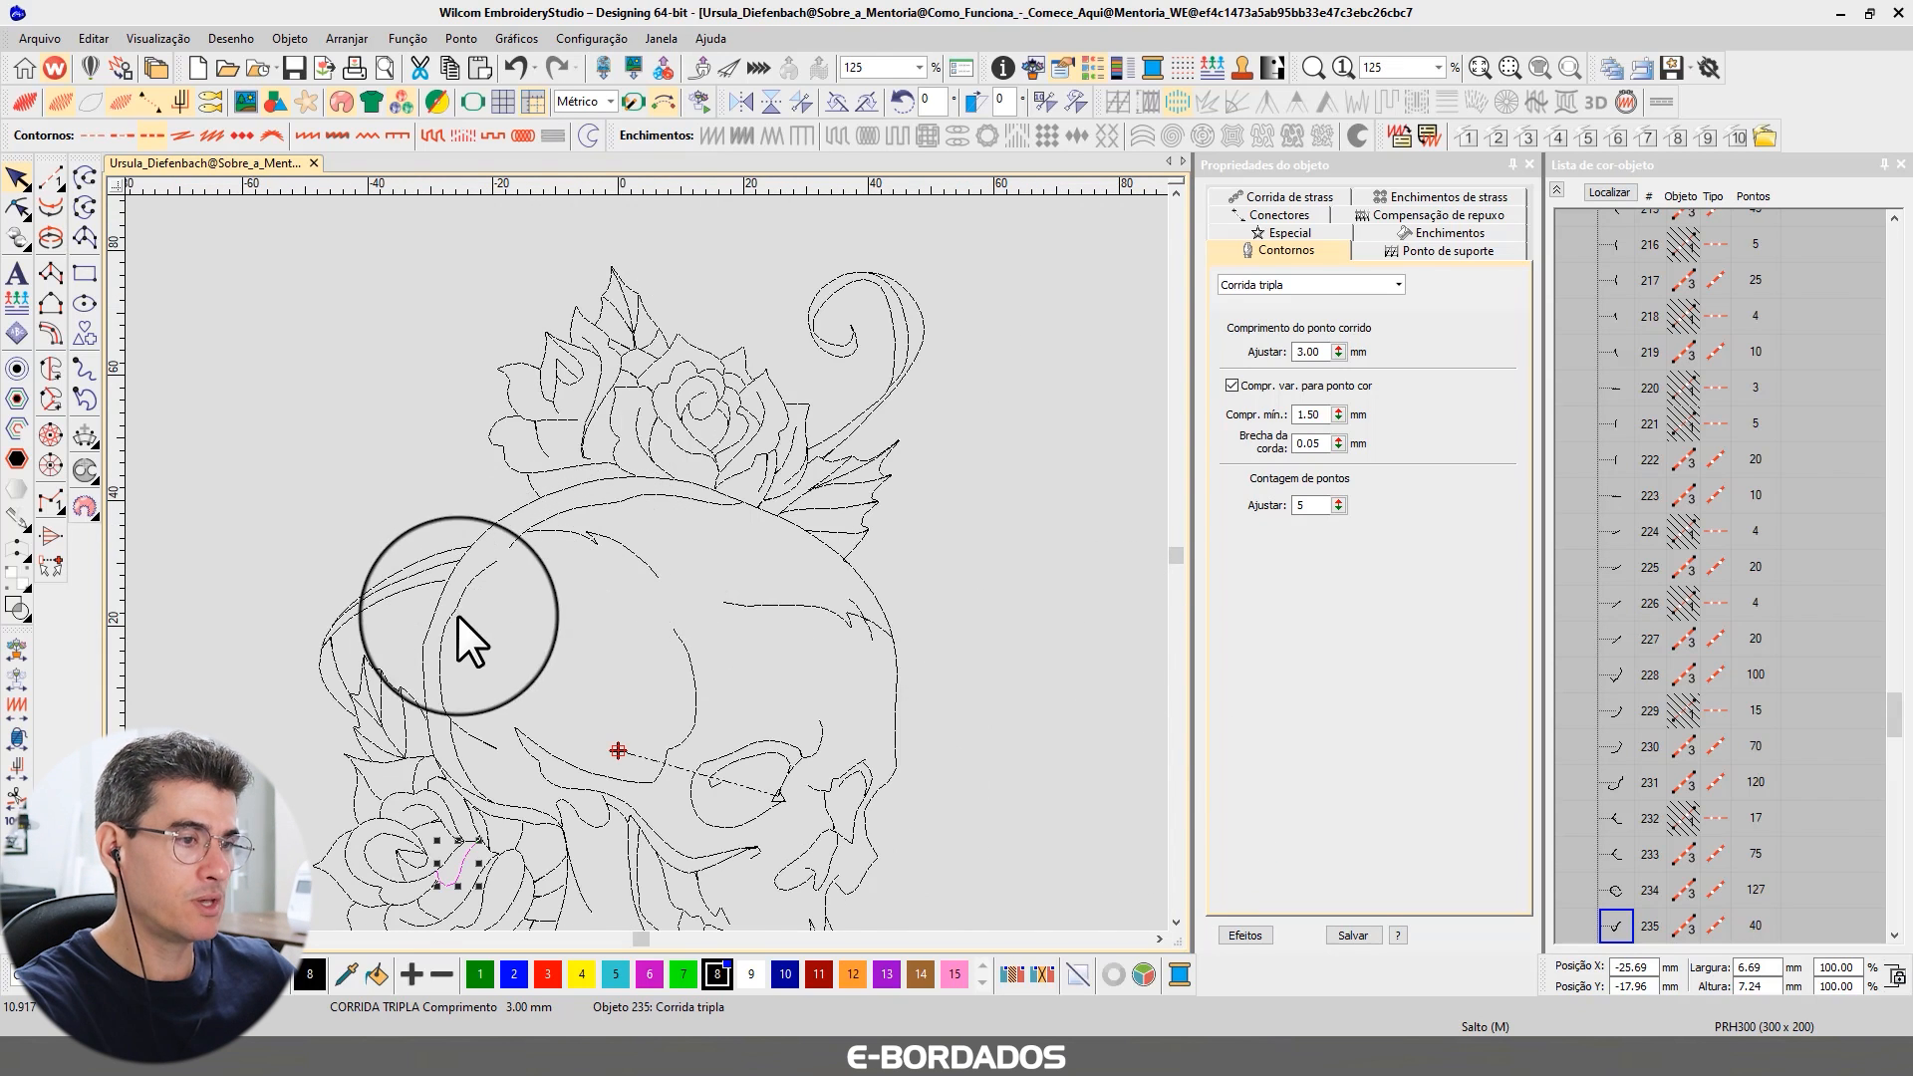
scroll(486, 588, down, 1)
scroll(646, 564, up, 2)
scroll(646, 562, up, 3)
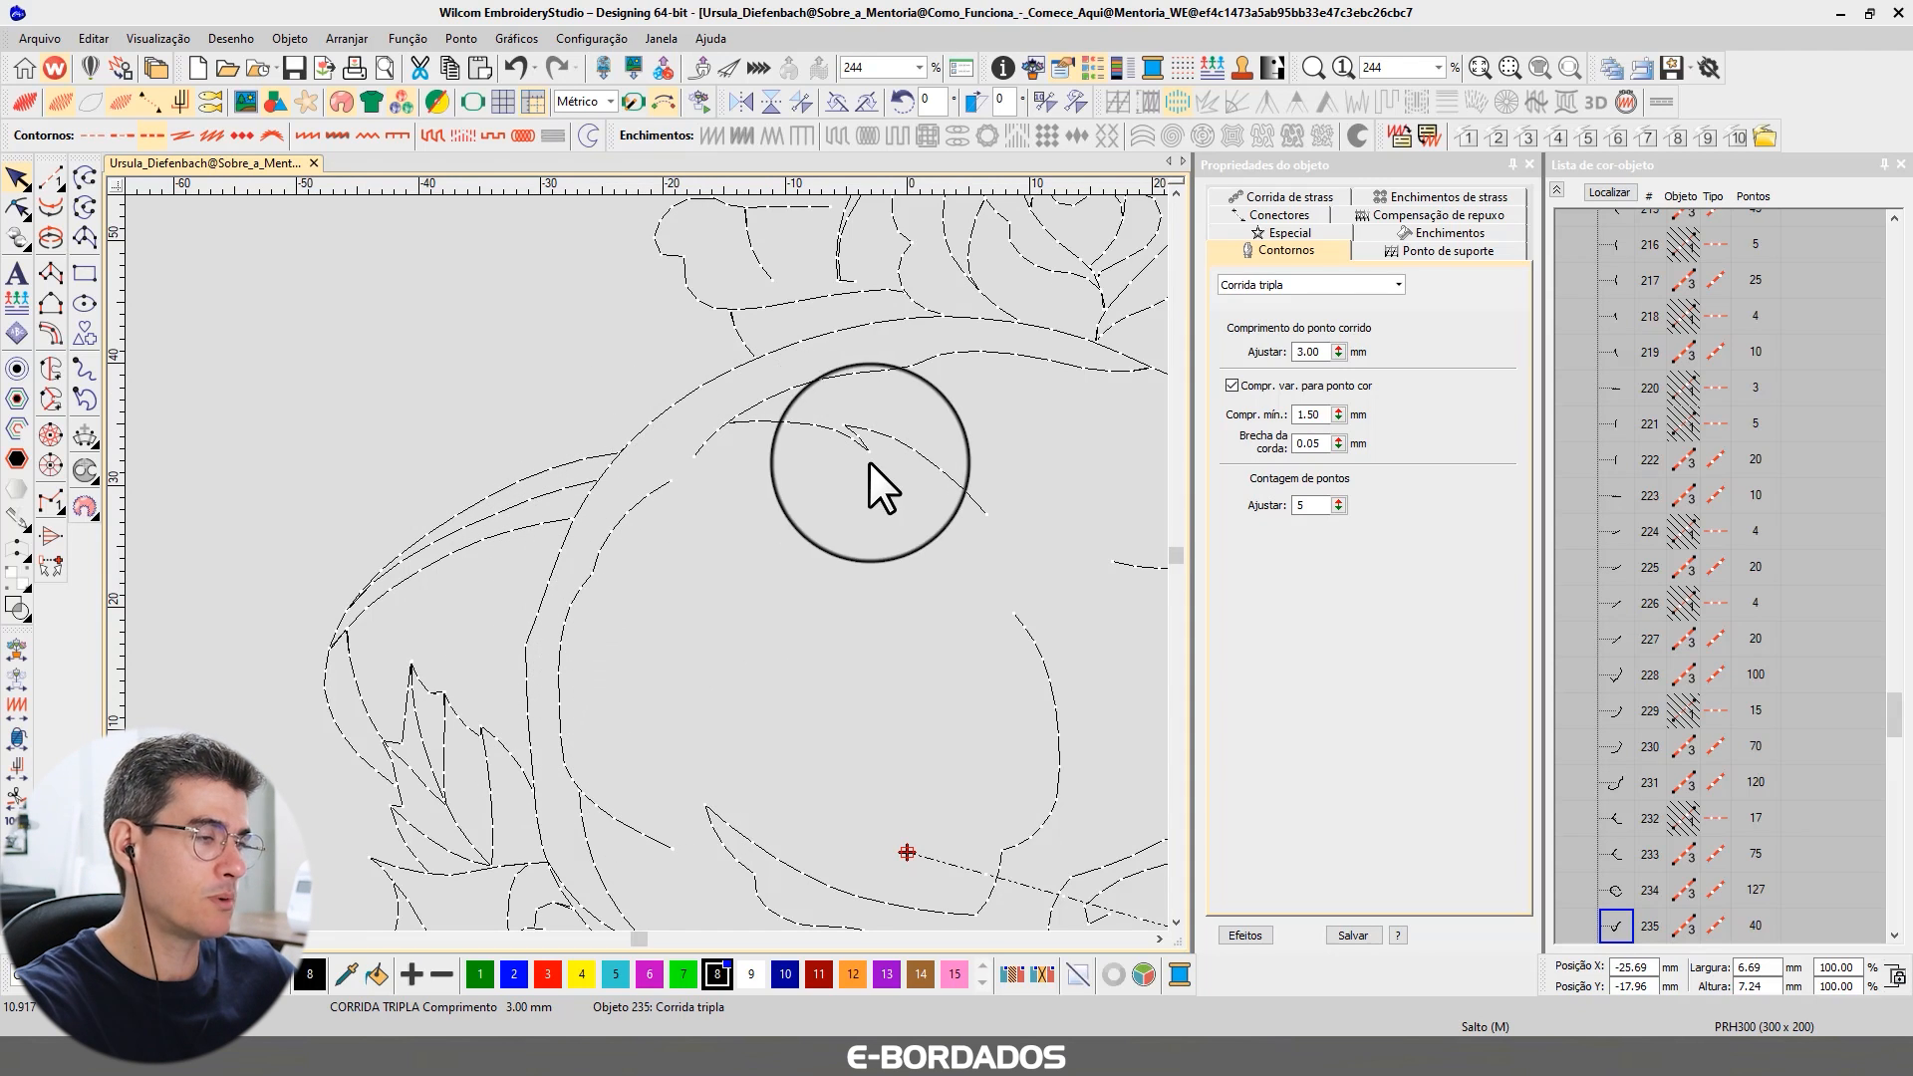
click(1175, 923)
click(1161, 939)
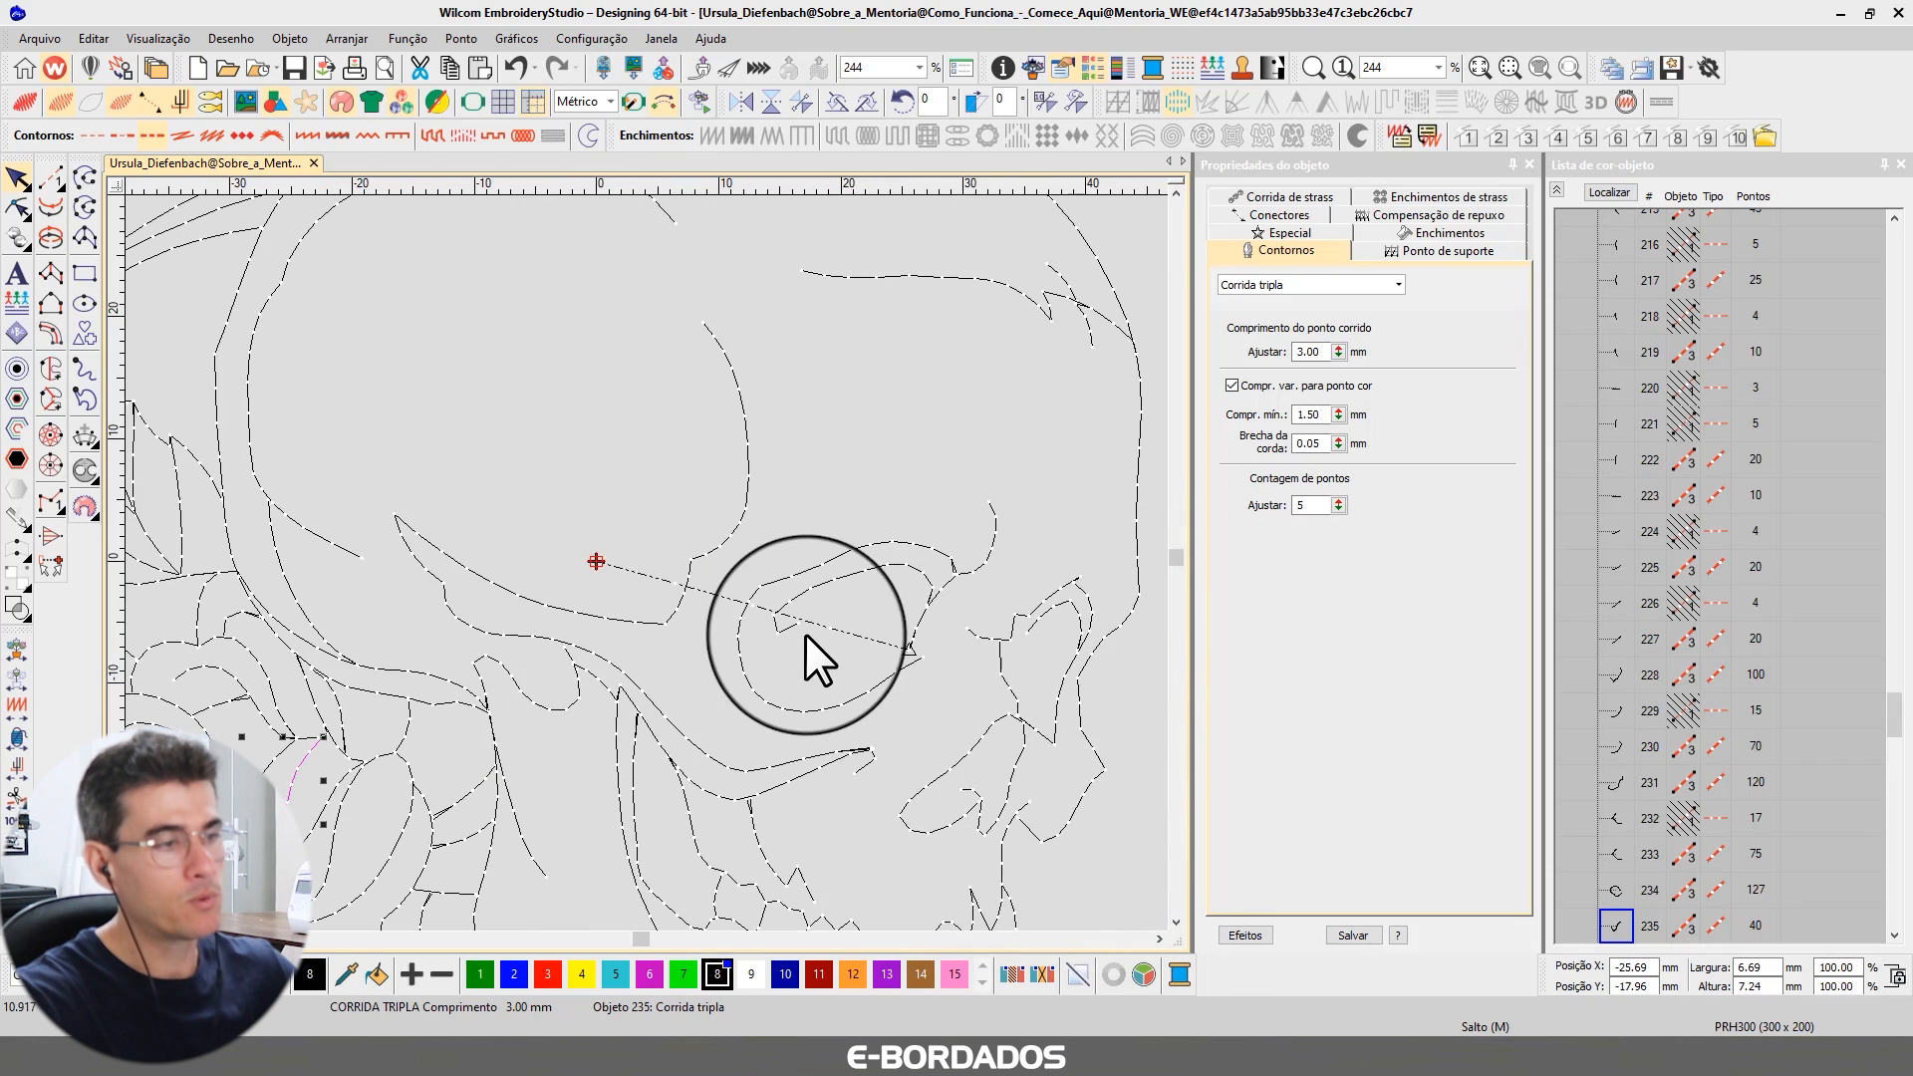
- Select the eye socket outline and check its minimum stitch length and stitch count settings
click(868, 690)
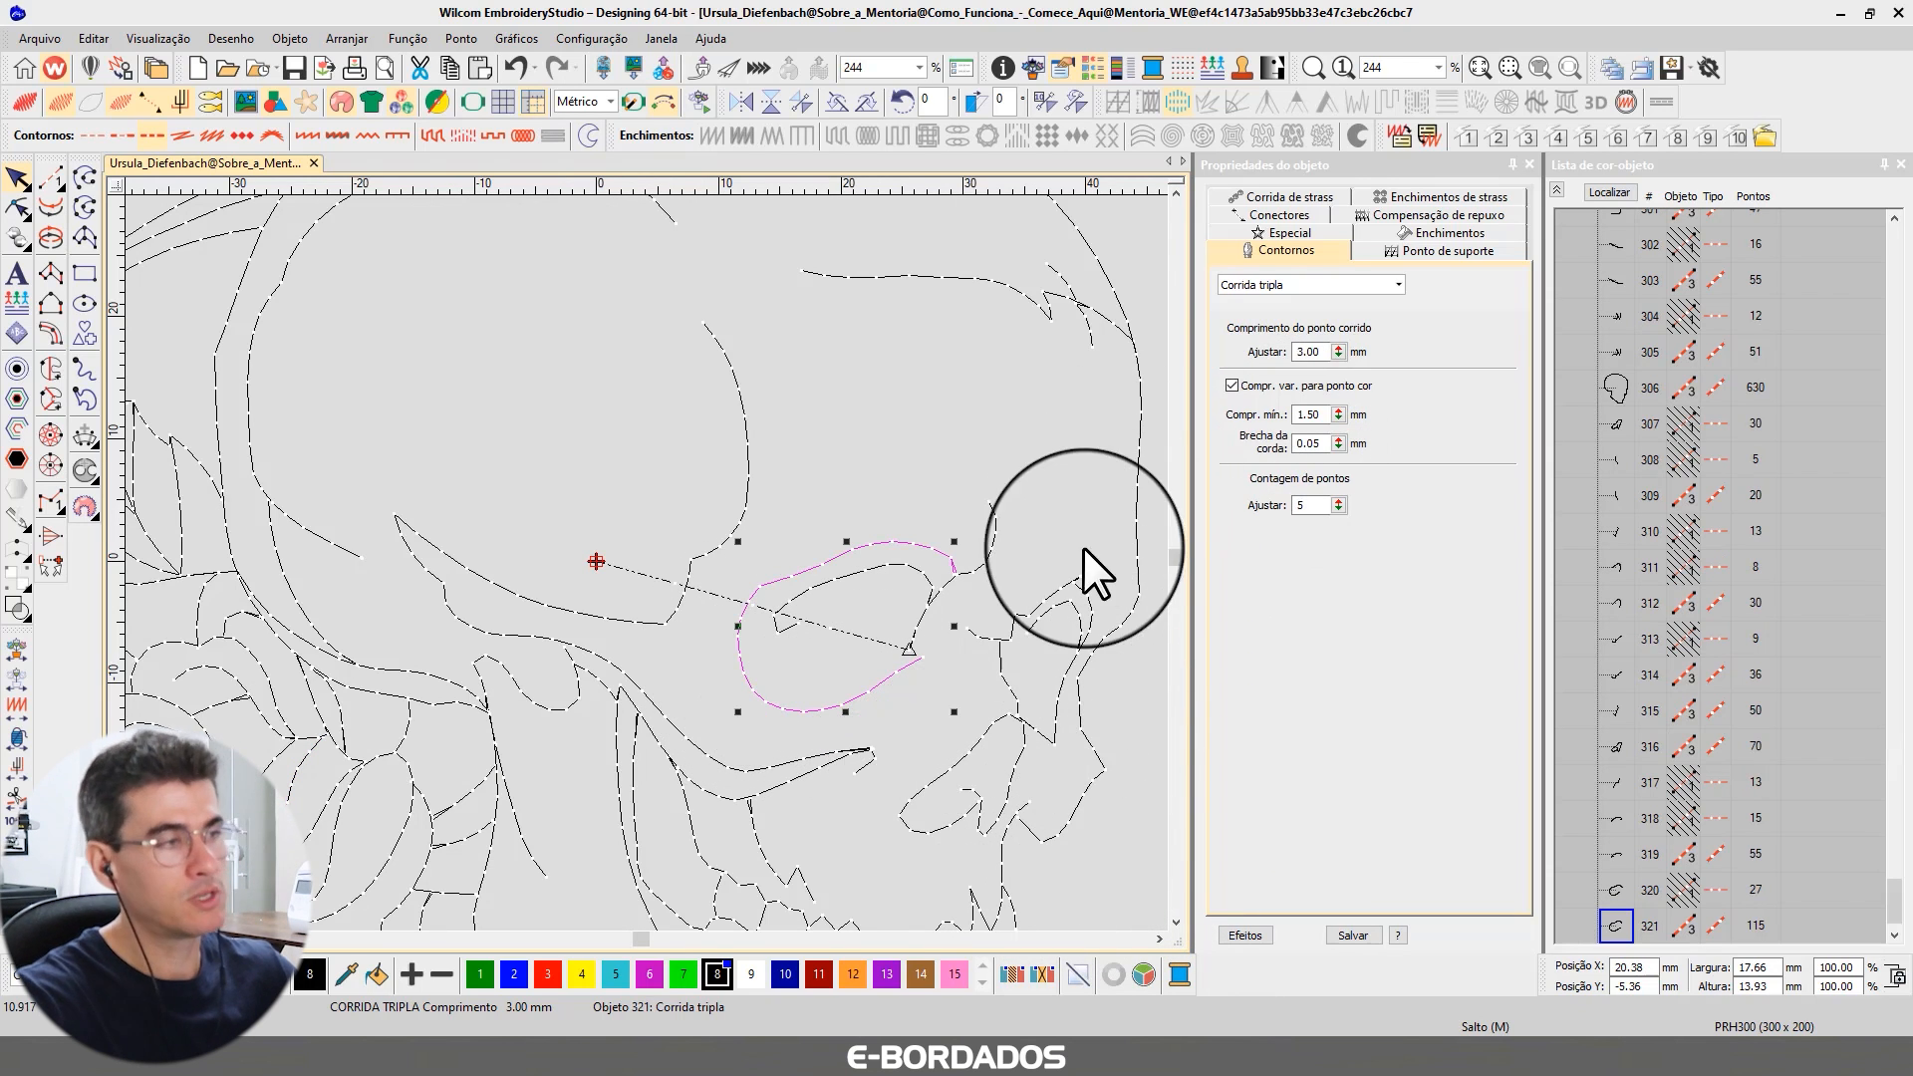
double_click(1308, 414)
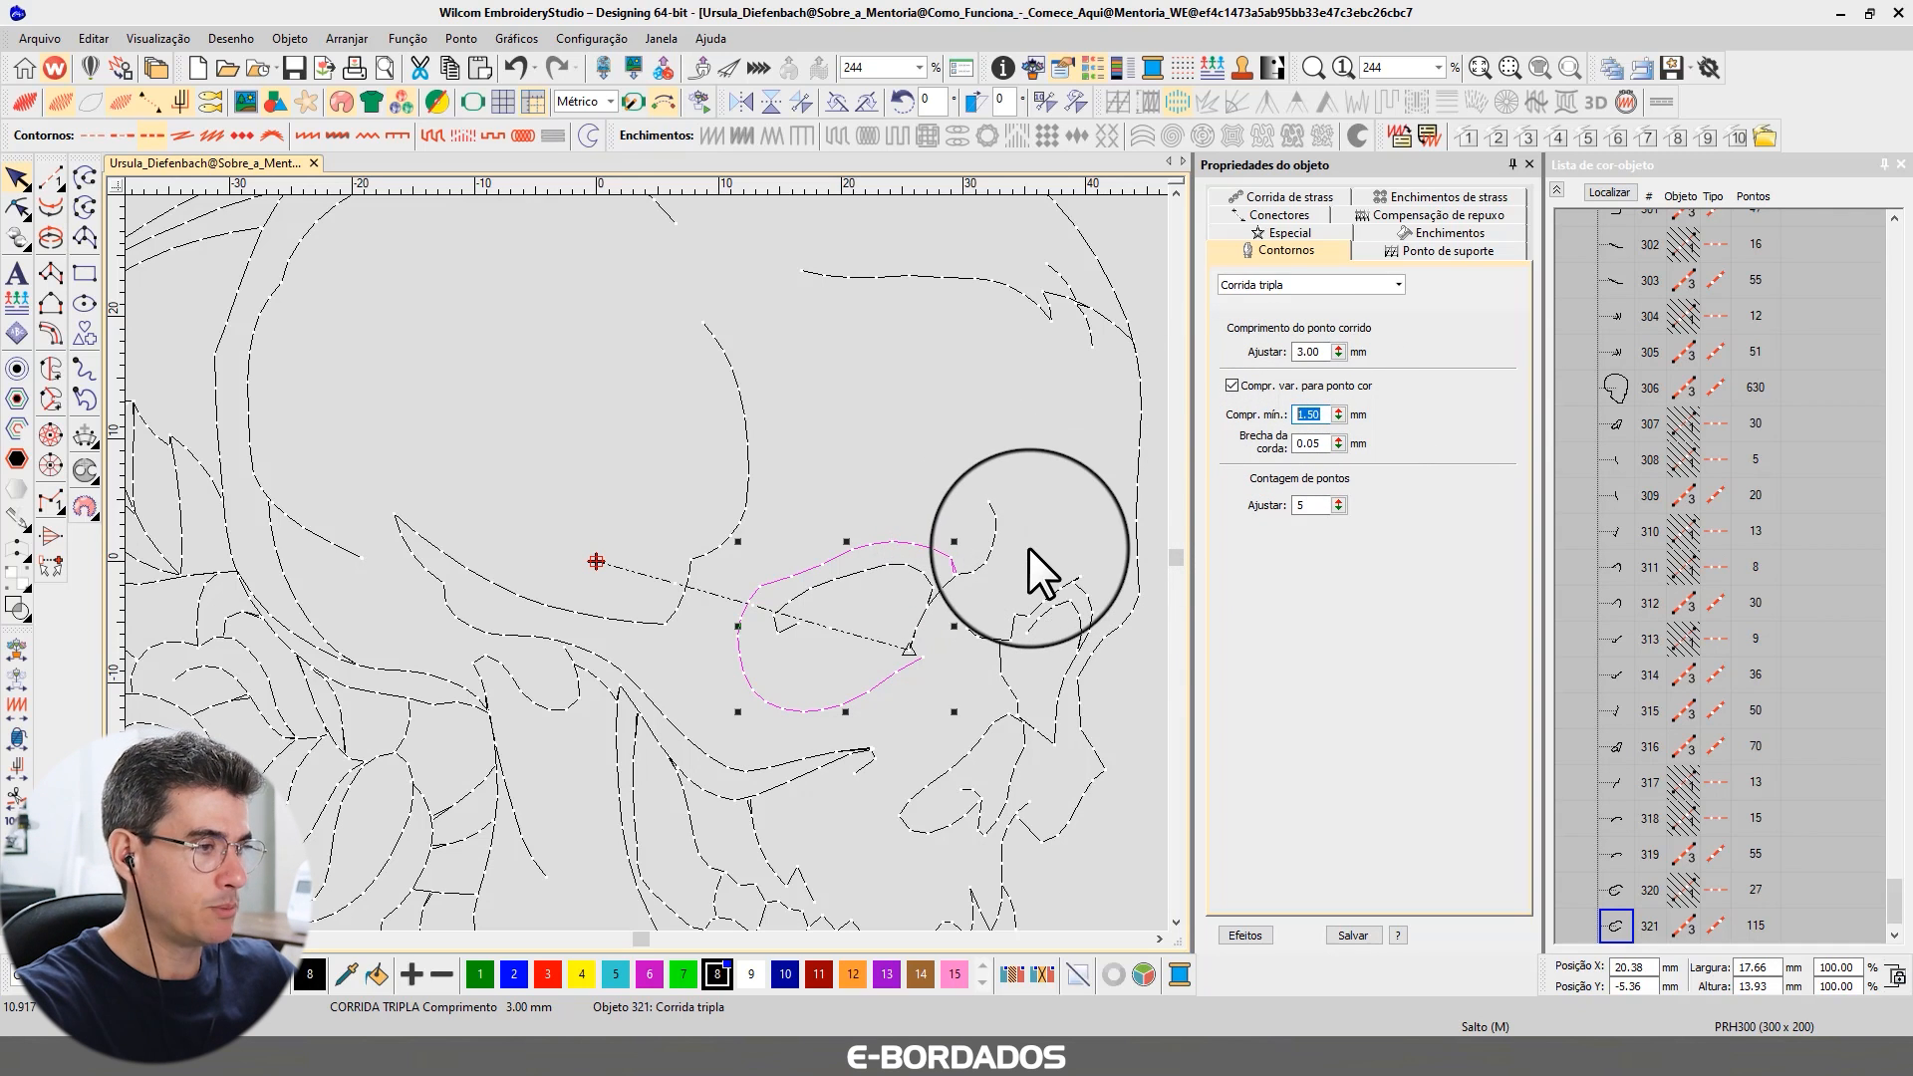
scroll(1003, 564, down, 1)
scroll(646, 561, down, 2)
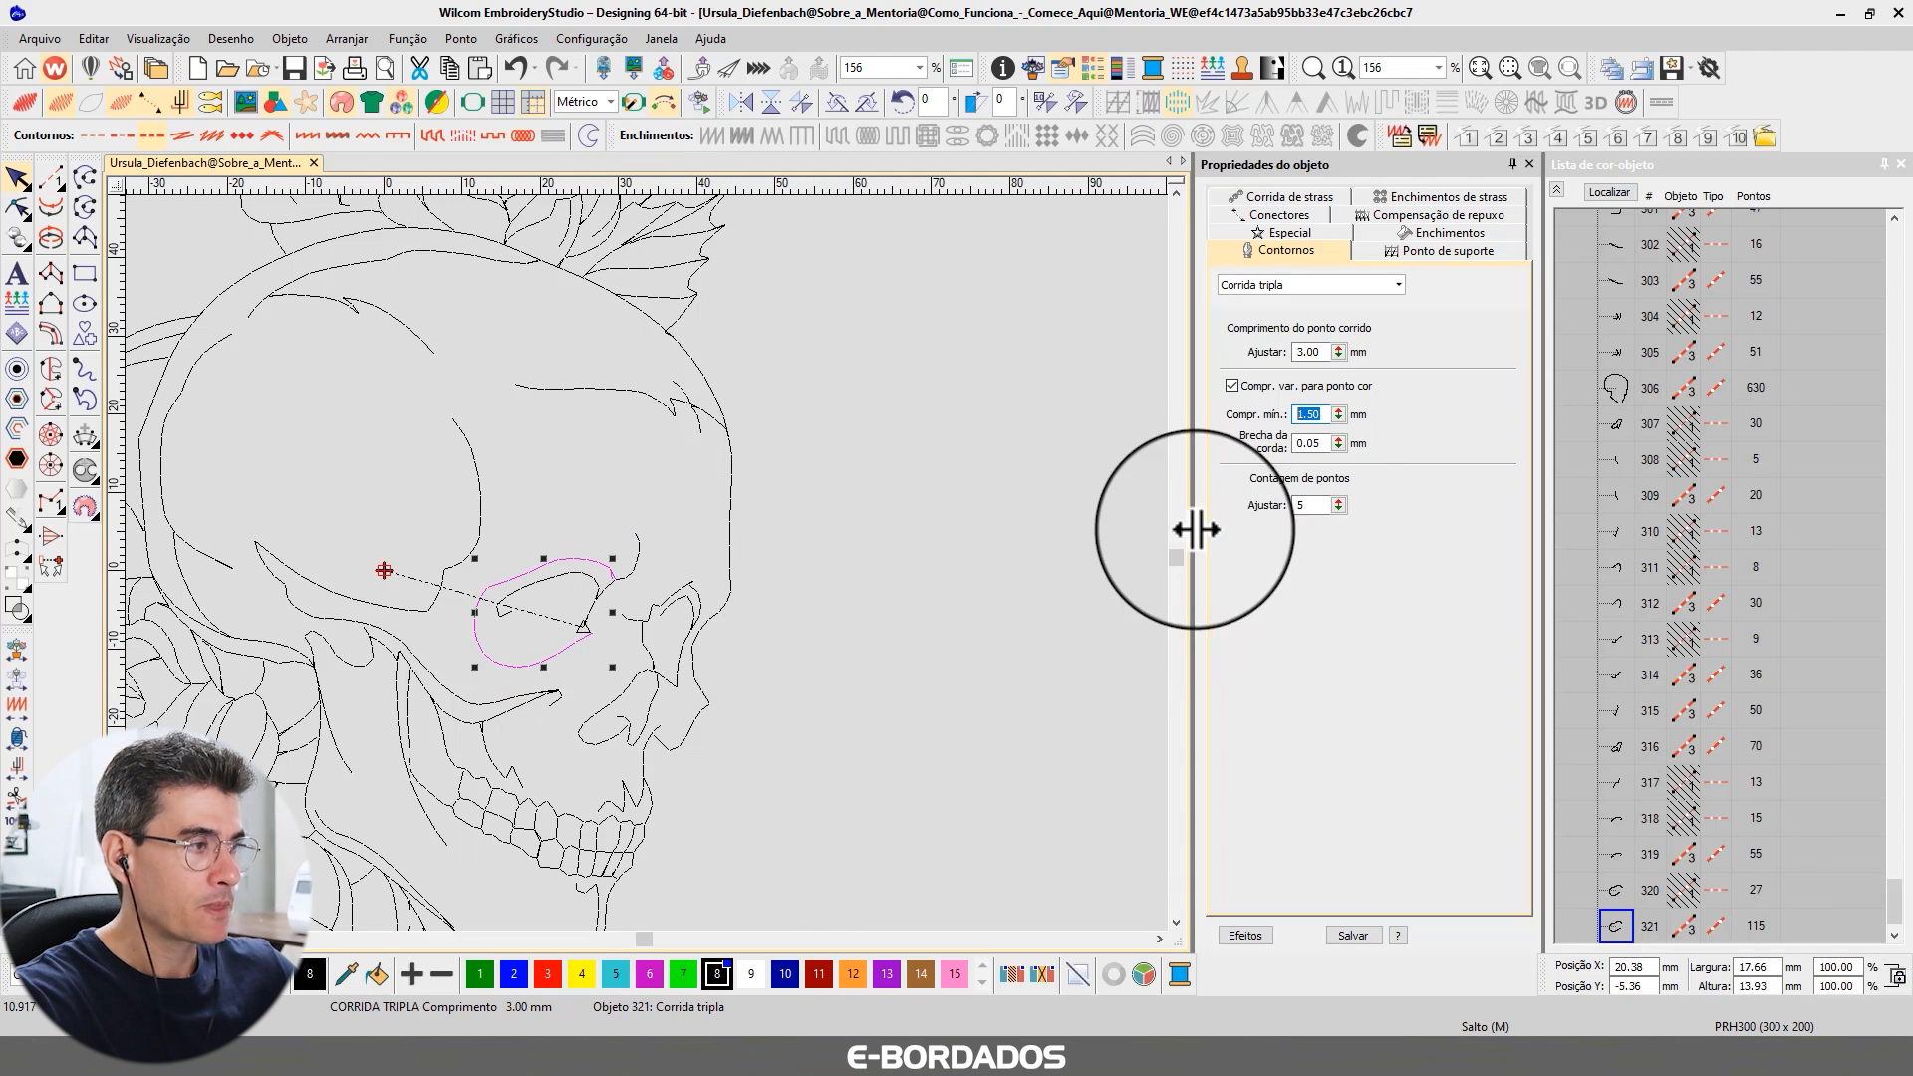
double_click(1307, 505)
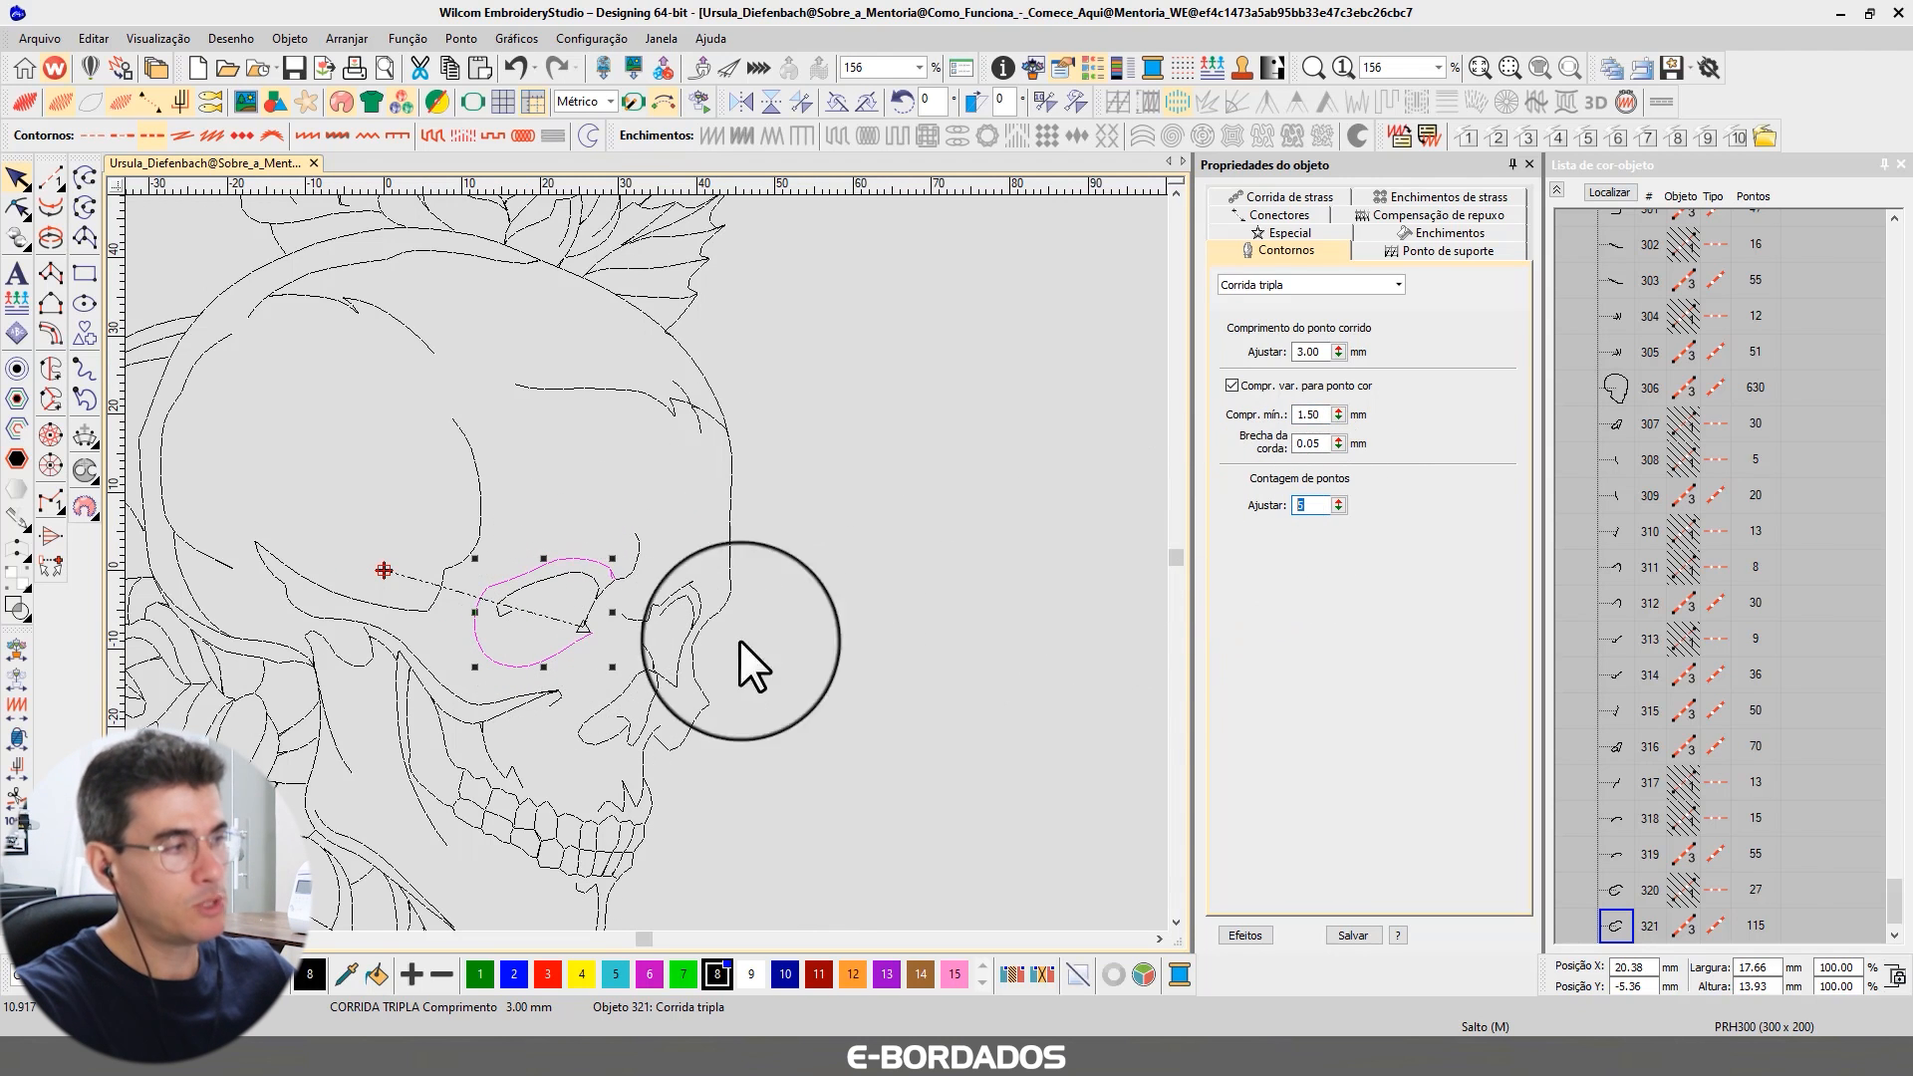
- Inspect the stitch length and stitch count settings of the front teeth's dividing lines and the skull's outer outline
scroll(649, 576, up, 3)
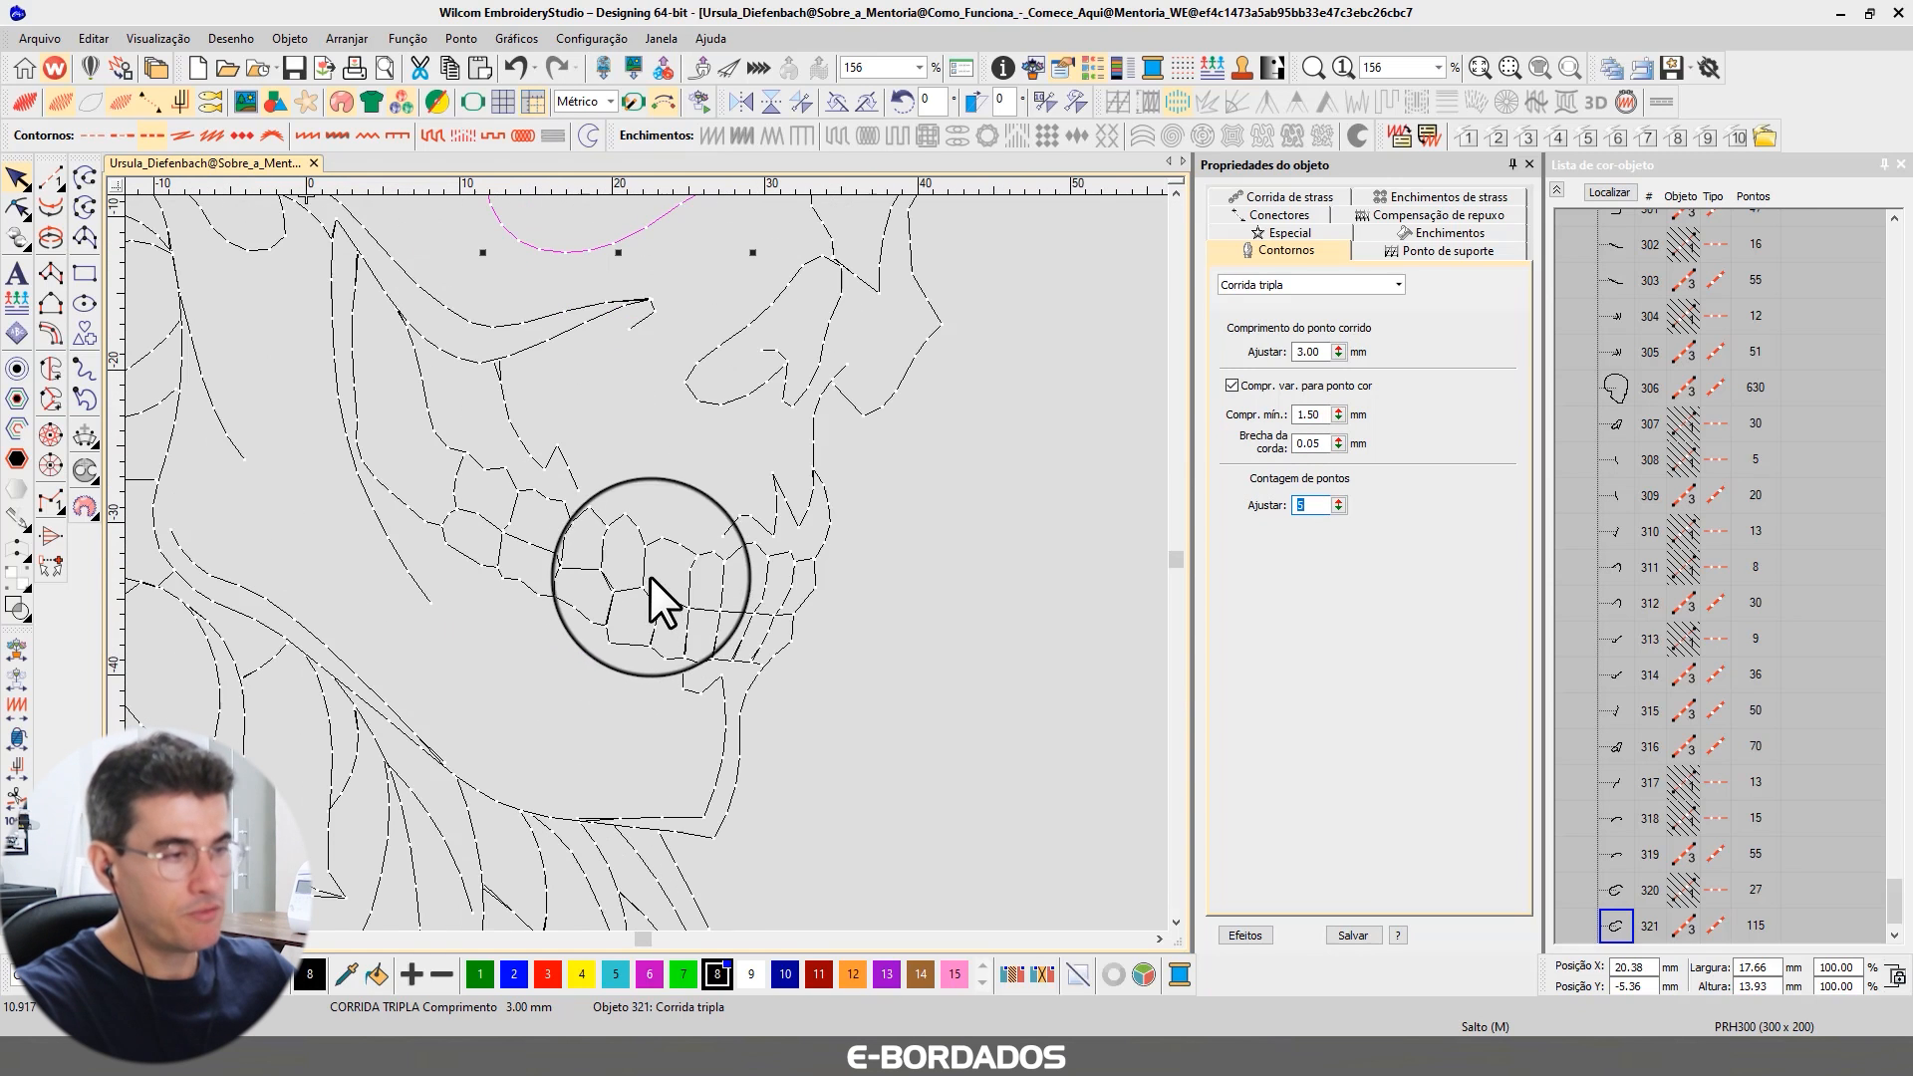
click(643, 566)
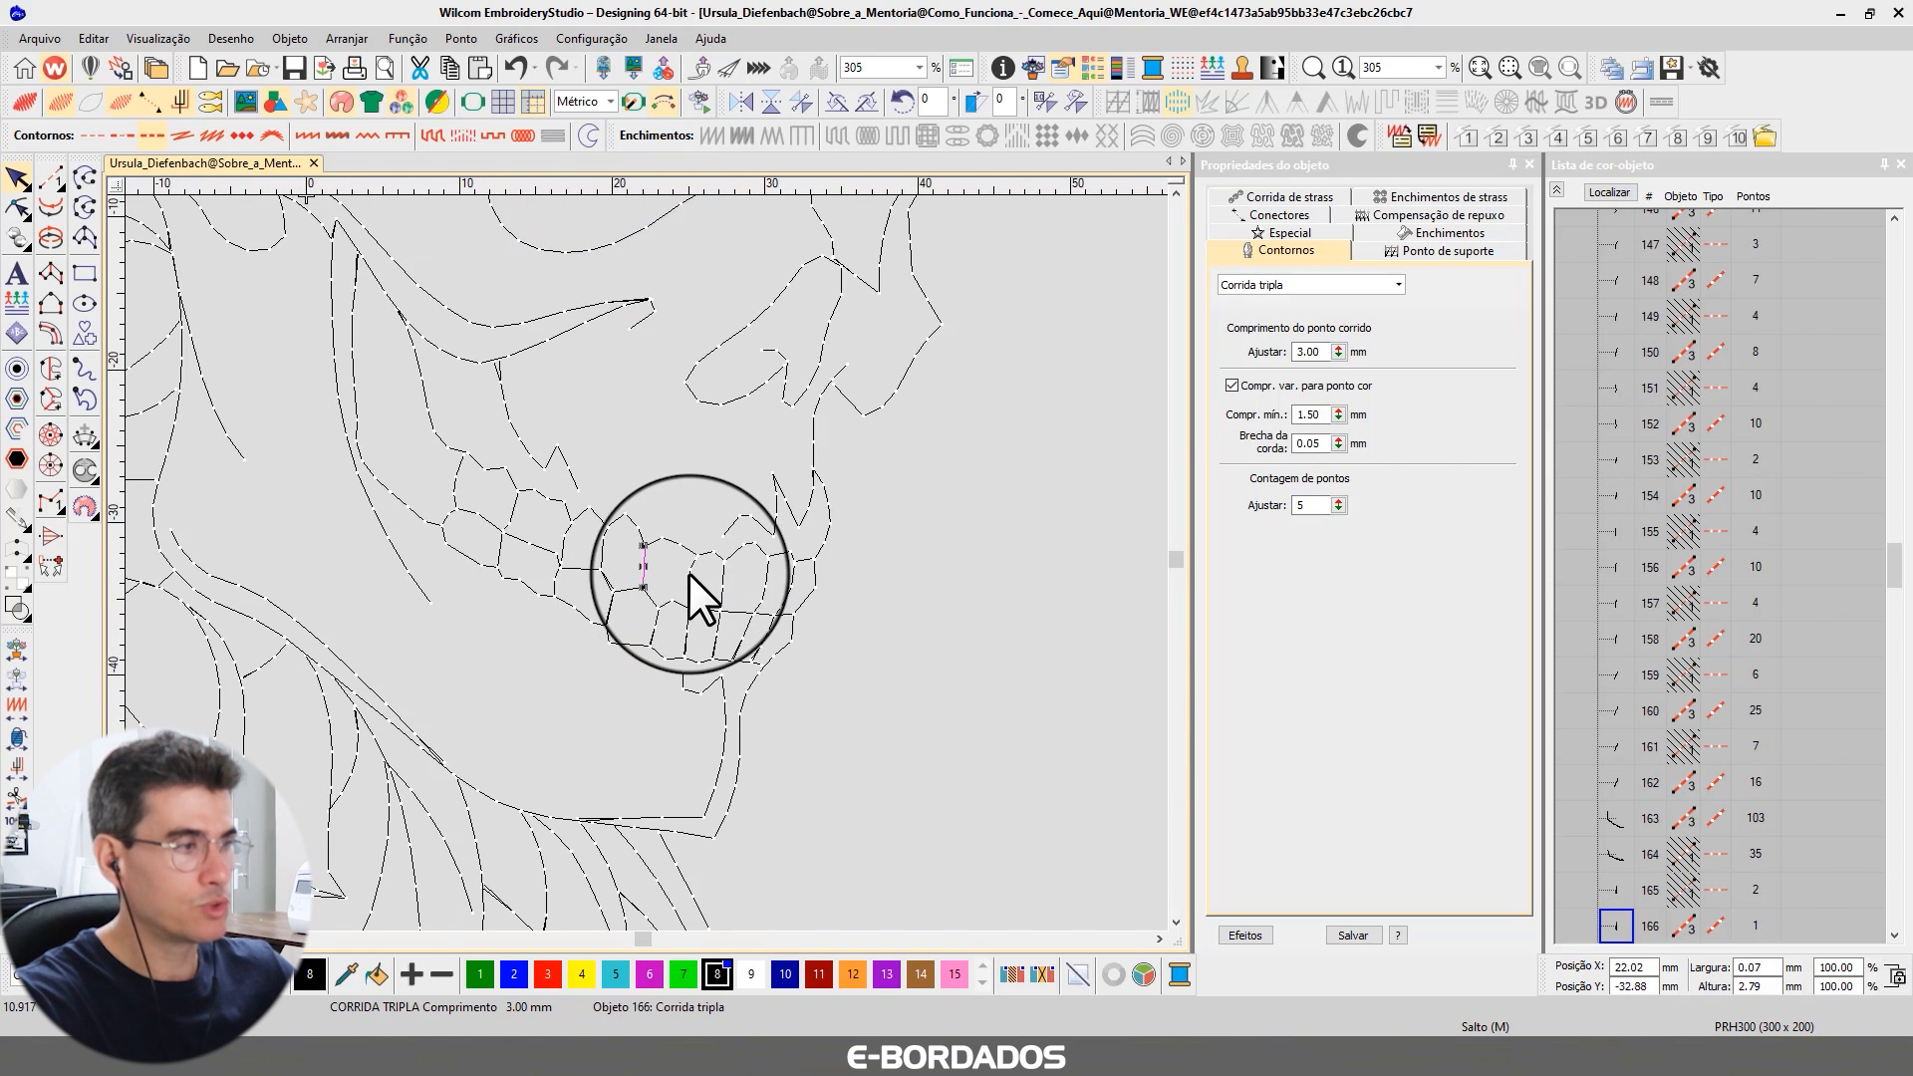
click(690, 572)
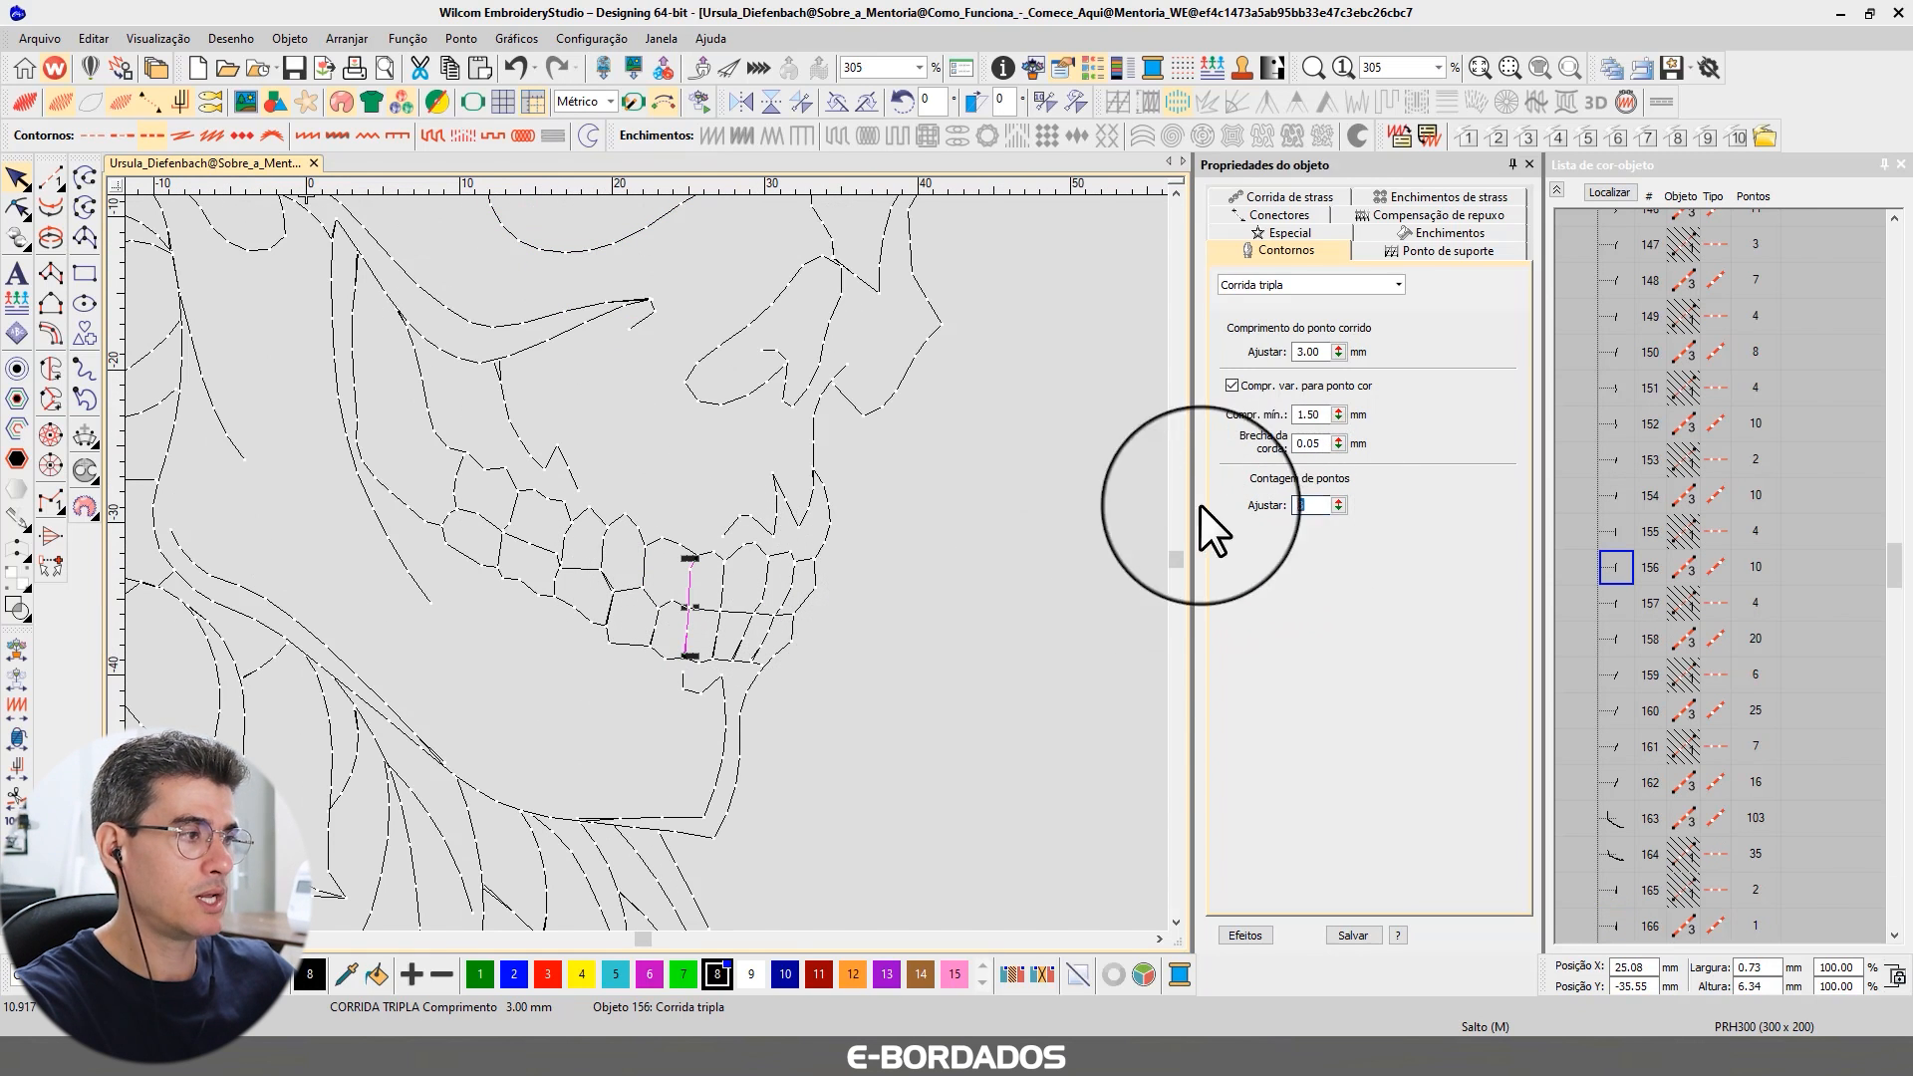
click(719, 584)
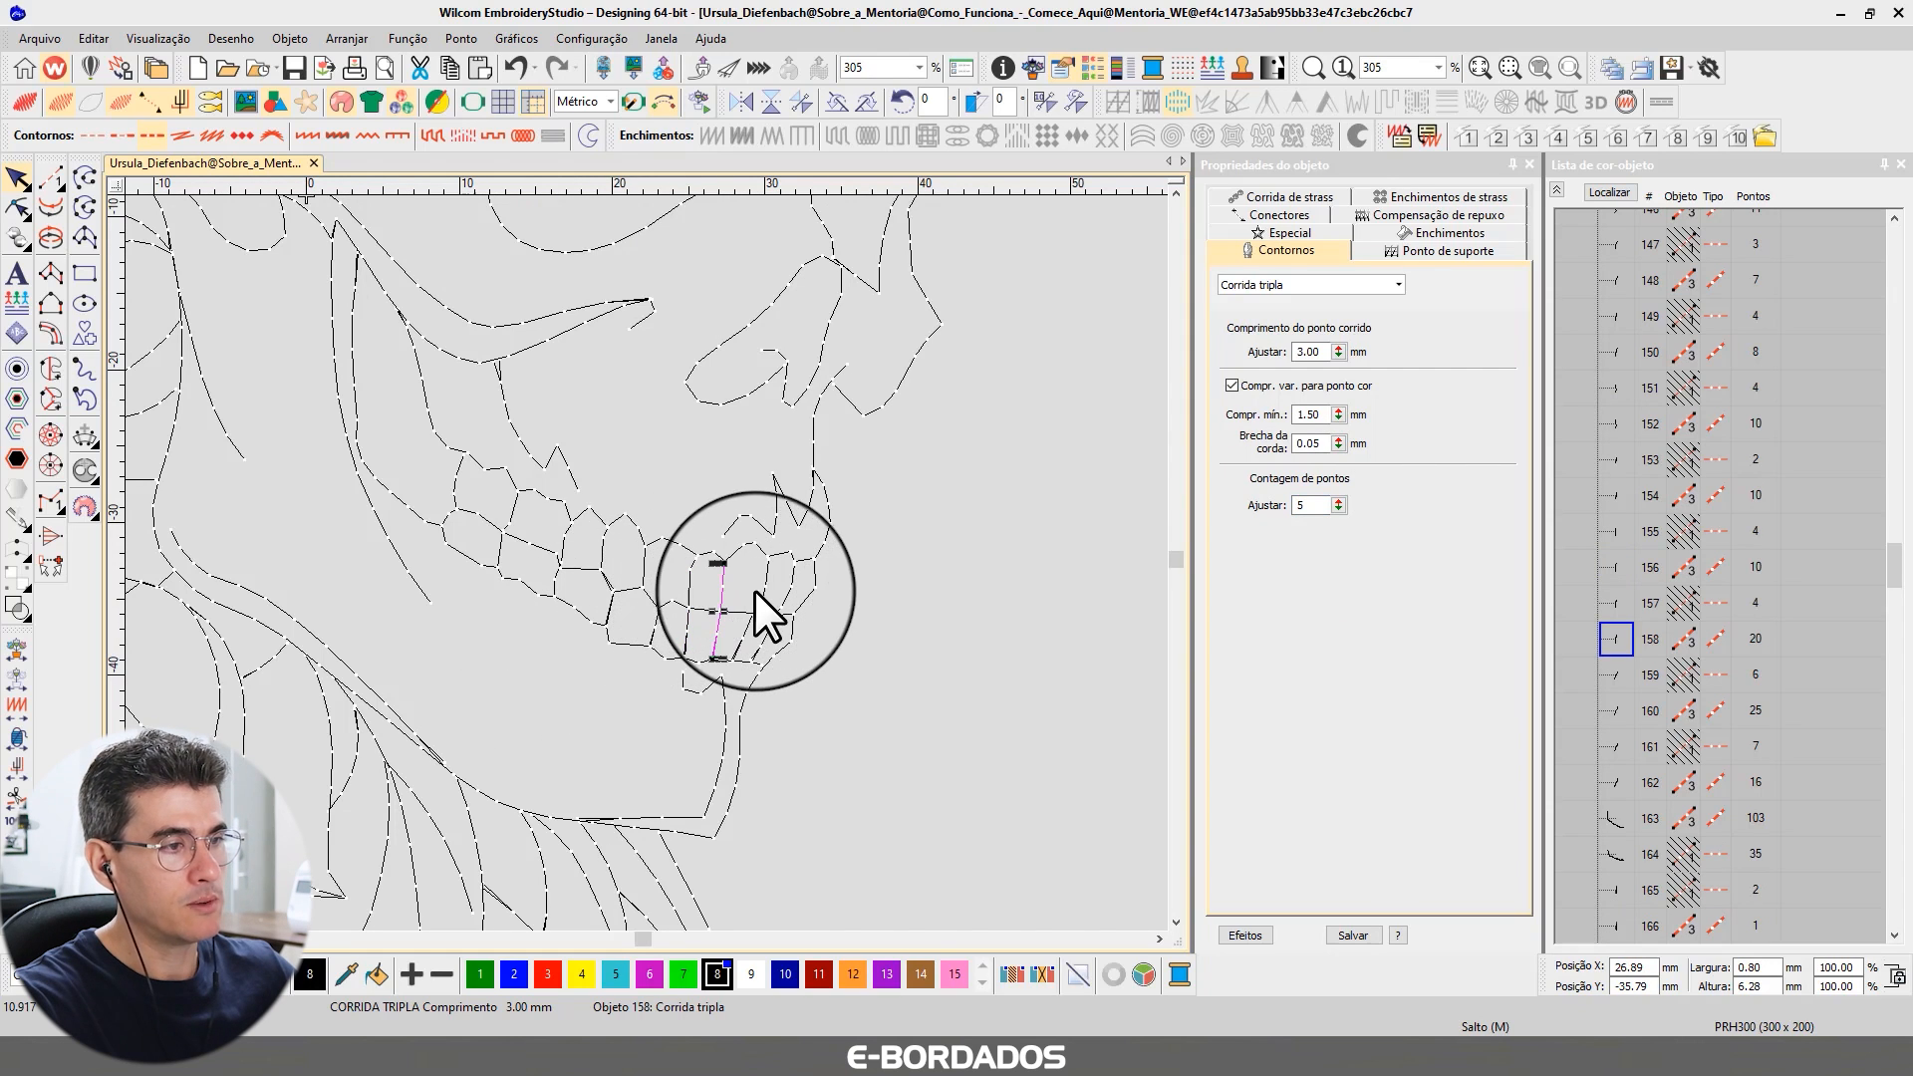
click(762, 587)
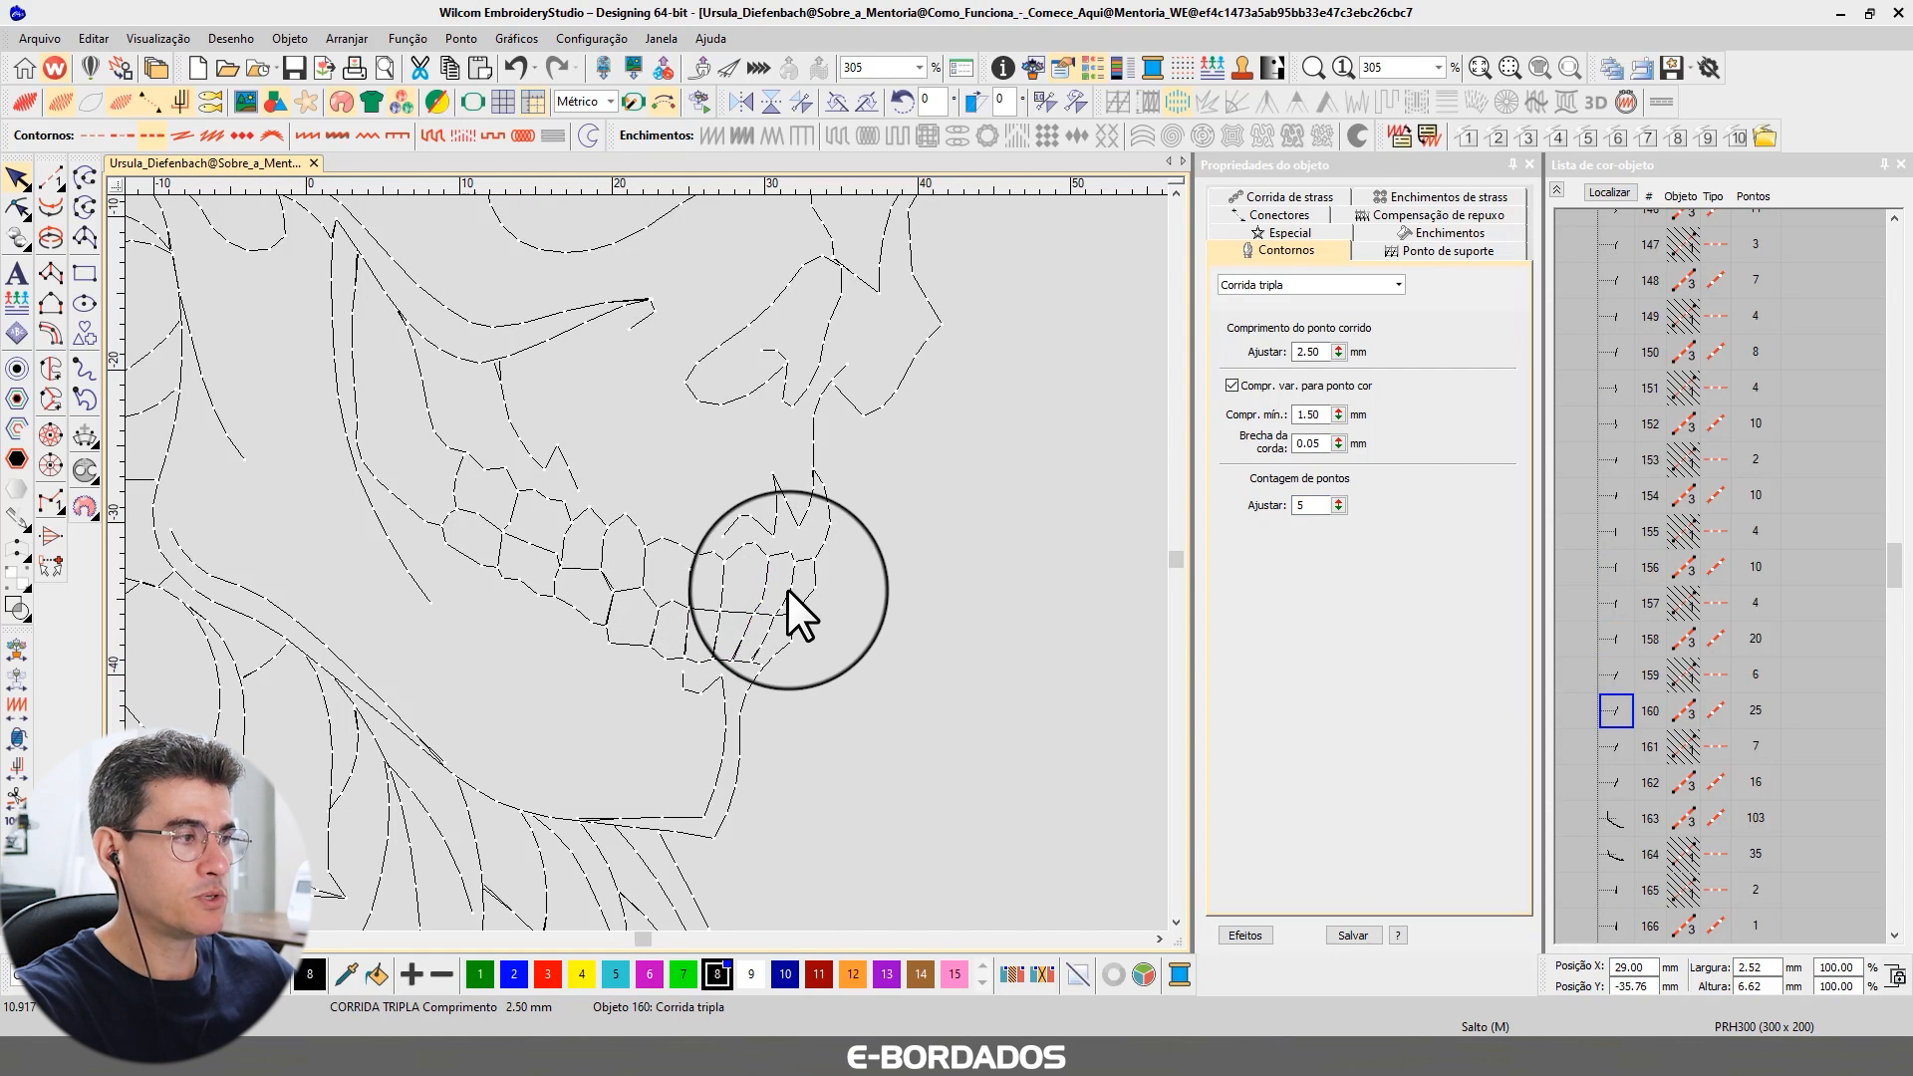
click(787, 589)
click(809, 590)
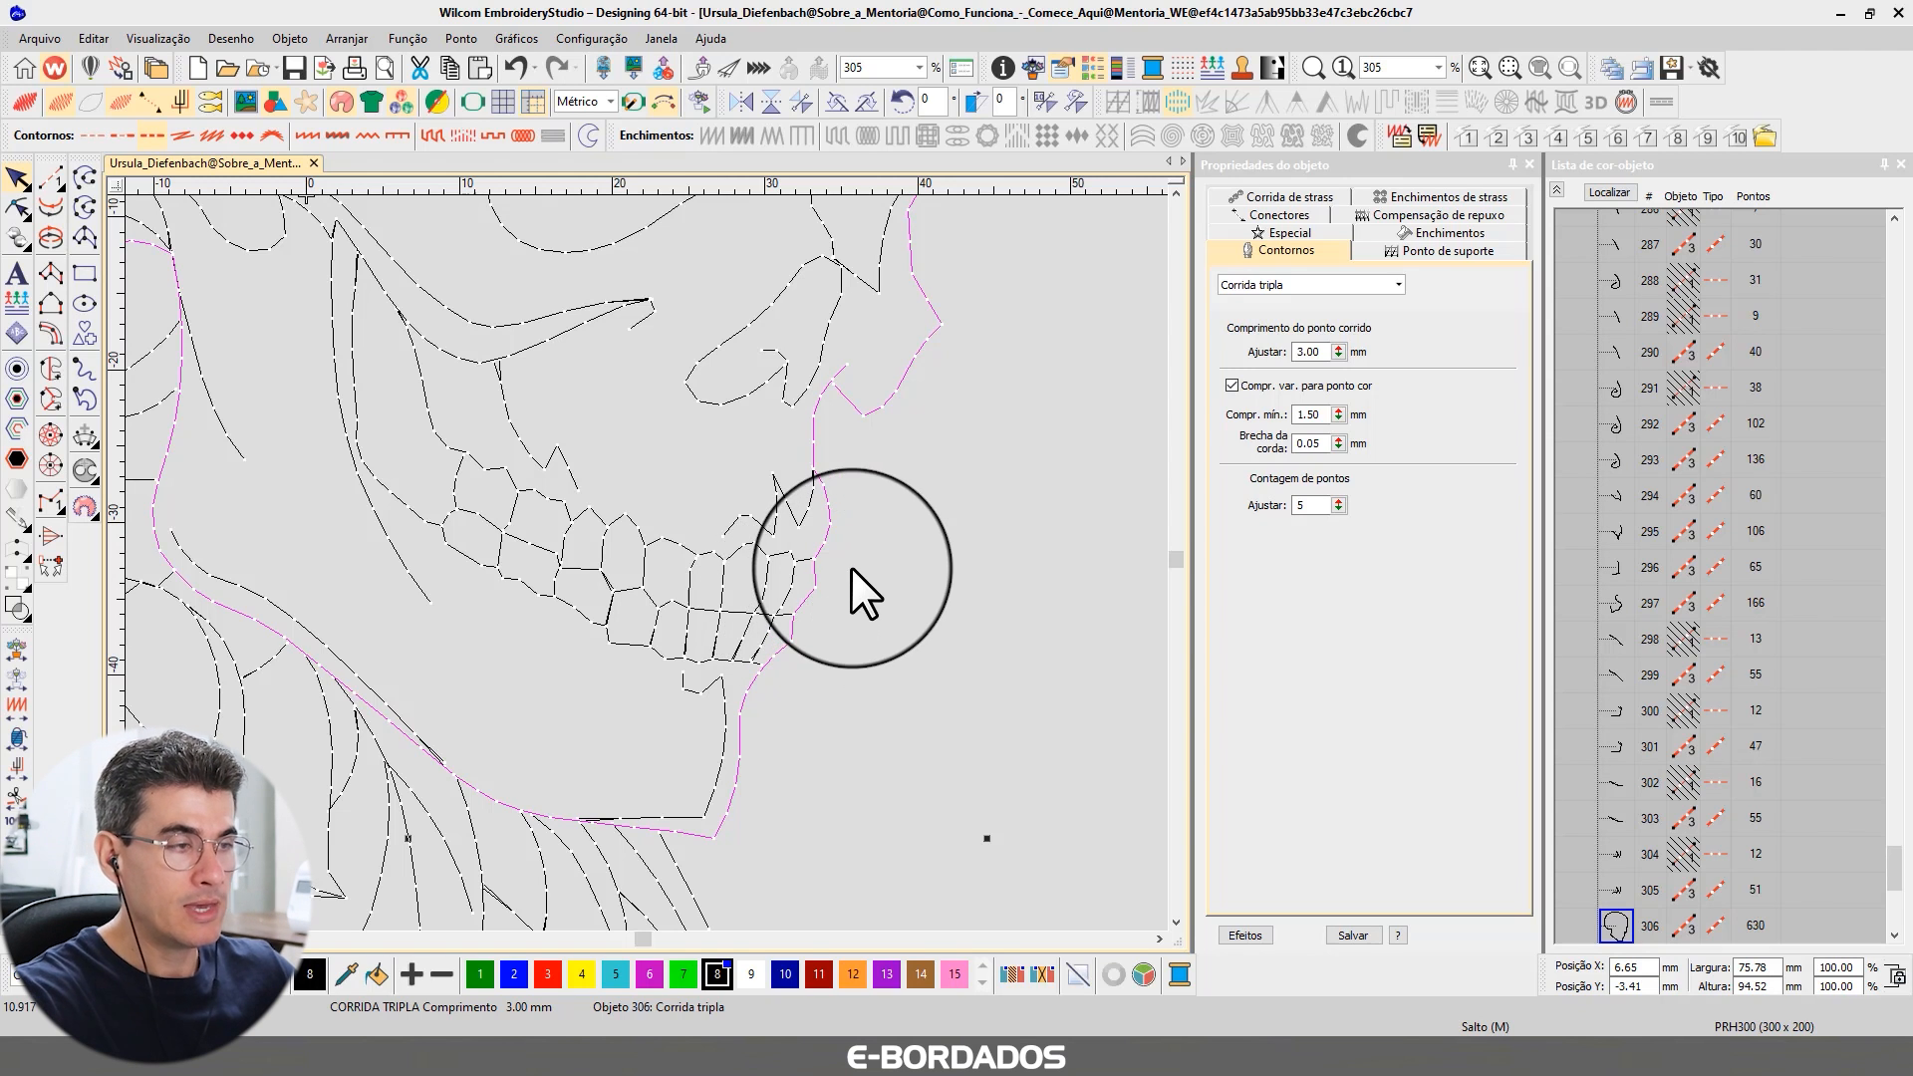
- Review the whole design unselected, and compare the stitch count settings of two adjacent front-tooth dividing lines
scroll(648, 564, down, 5)
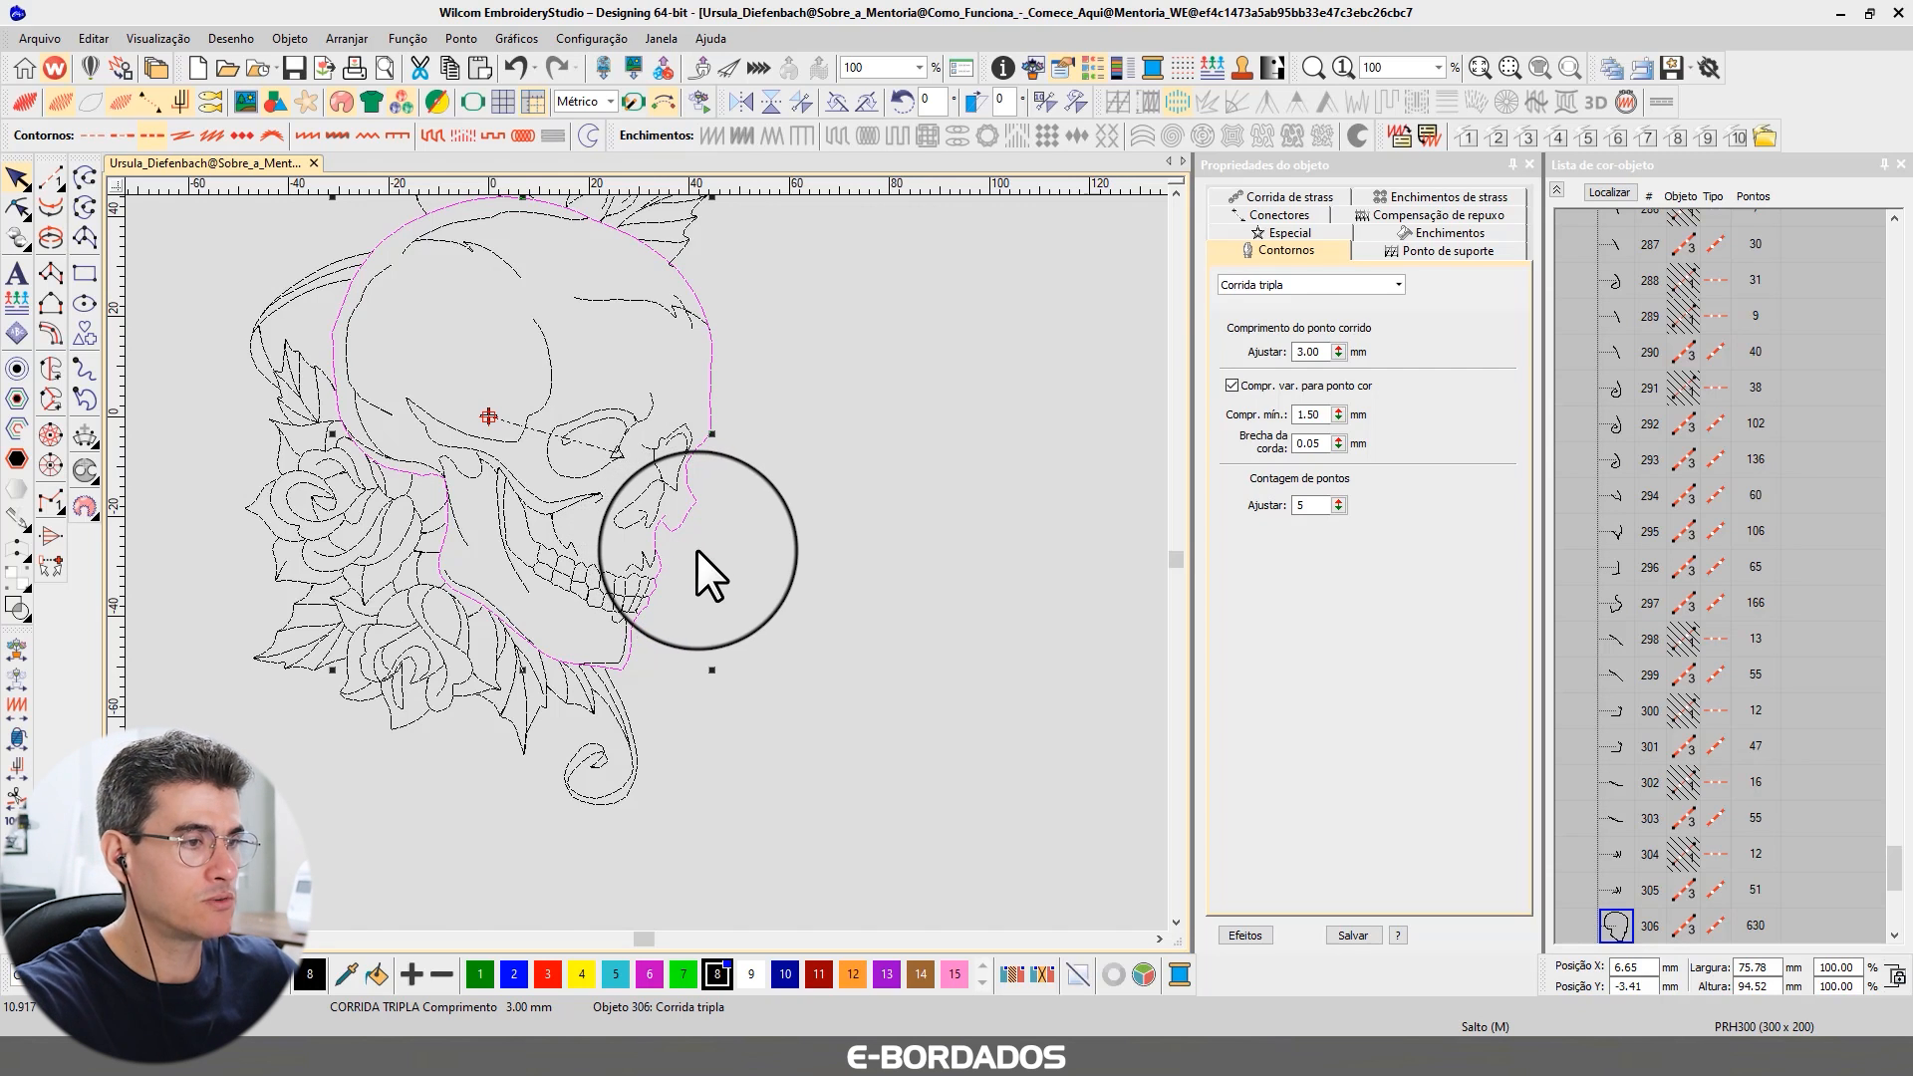
click(725, 537)
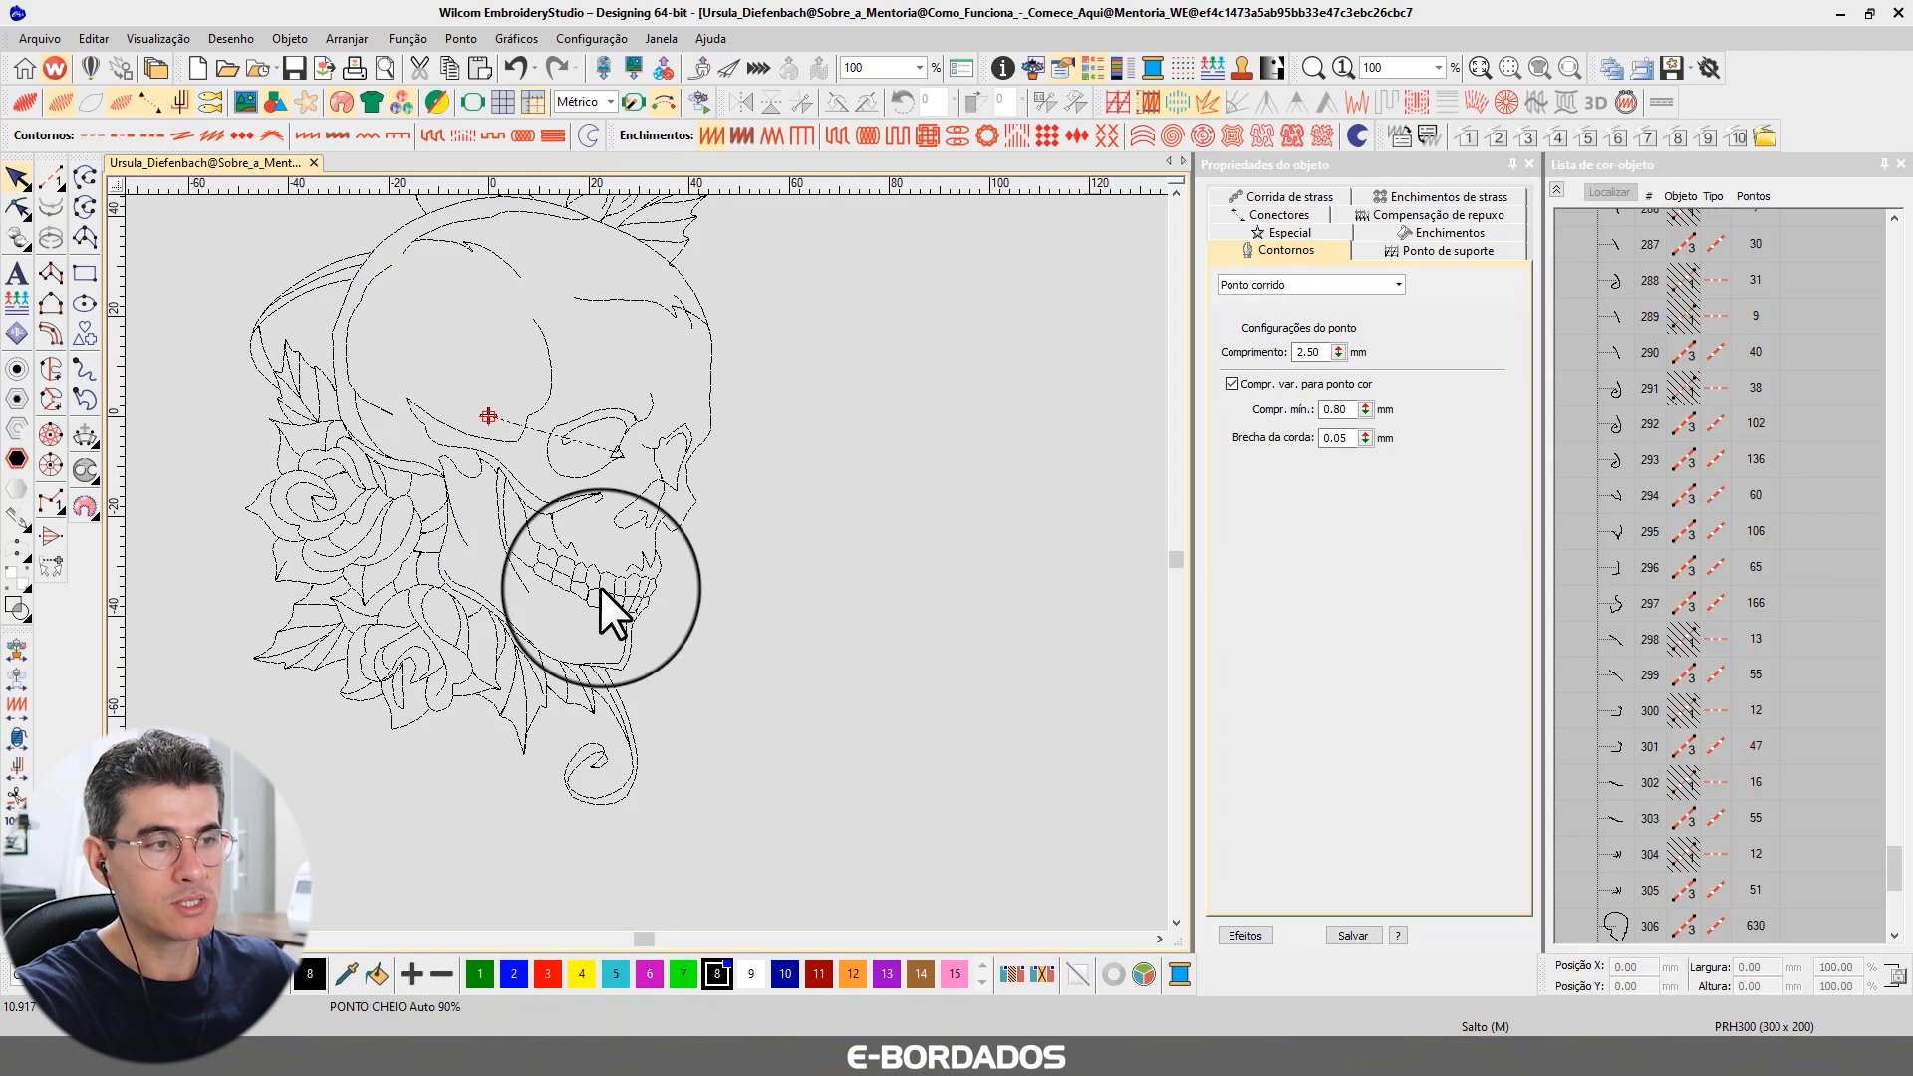
scroll(600, 587, up, 5)
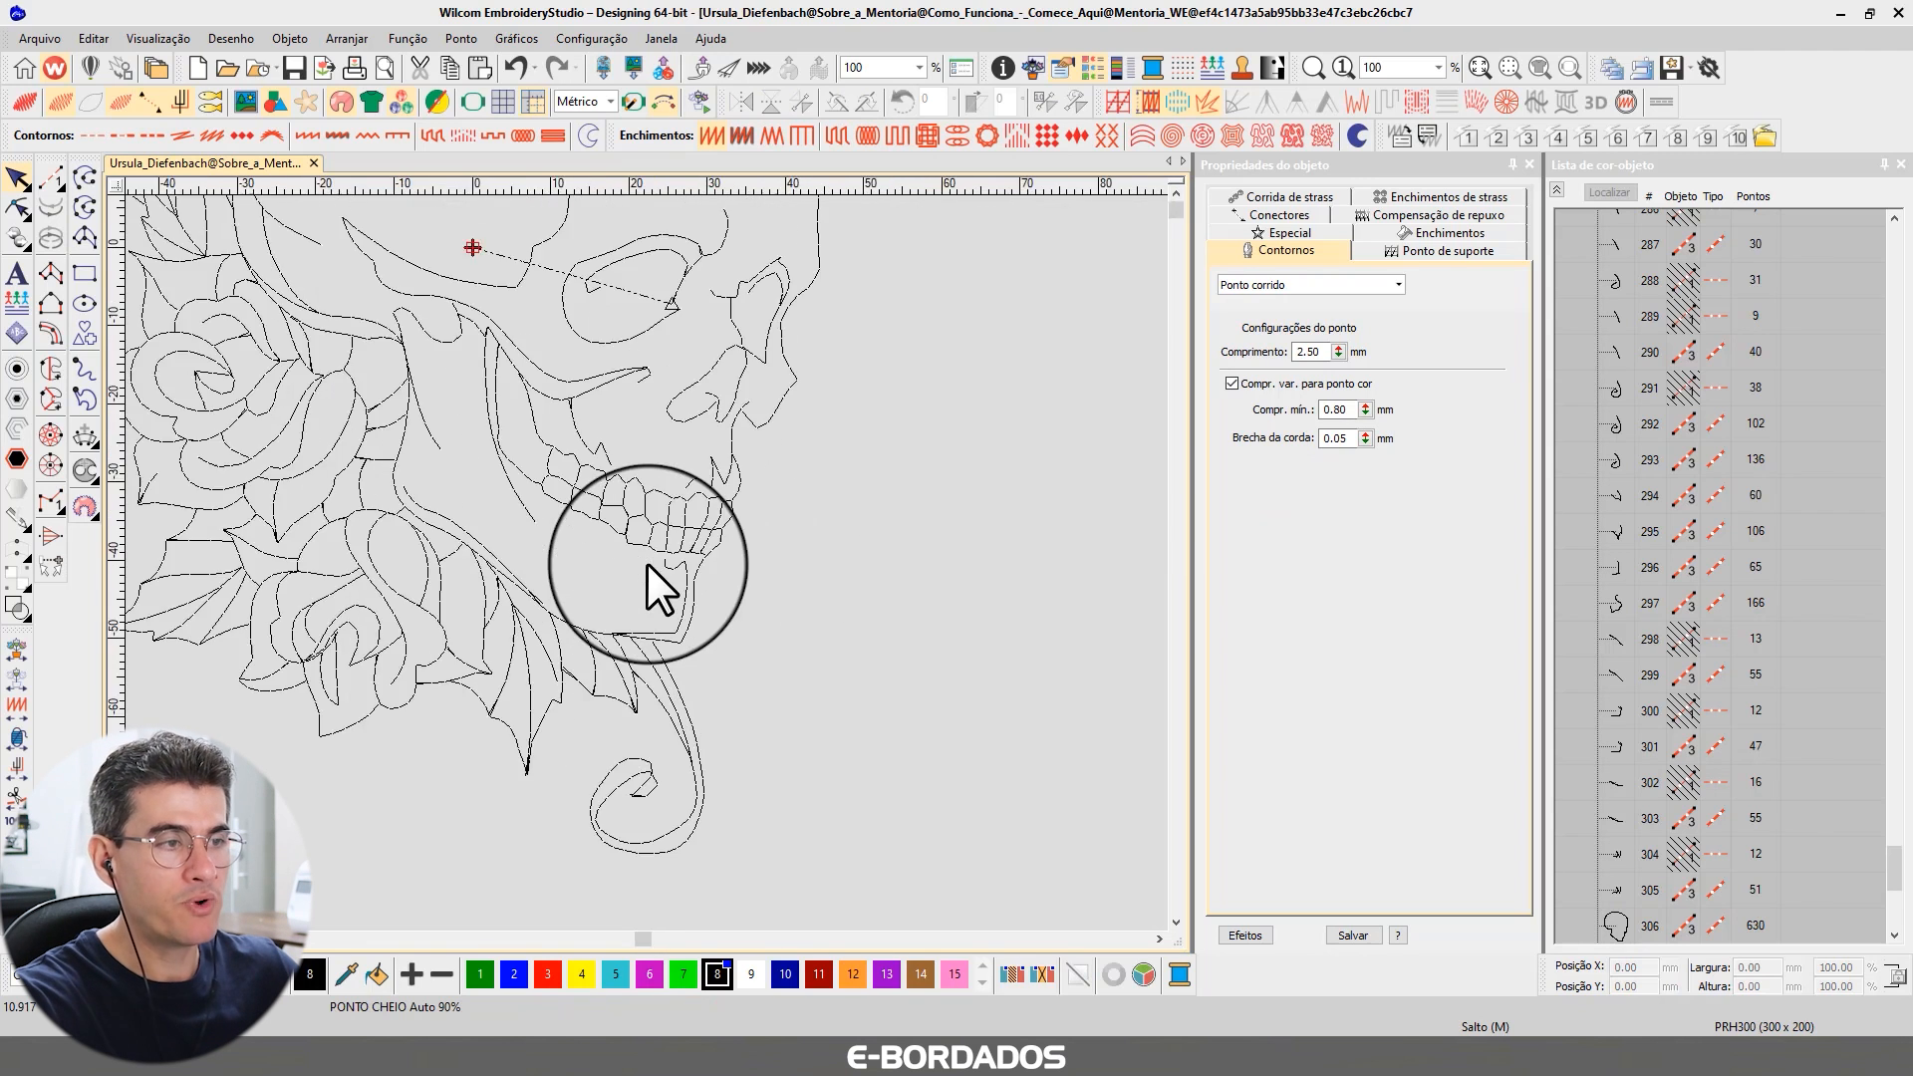
click(712, 487)
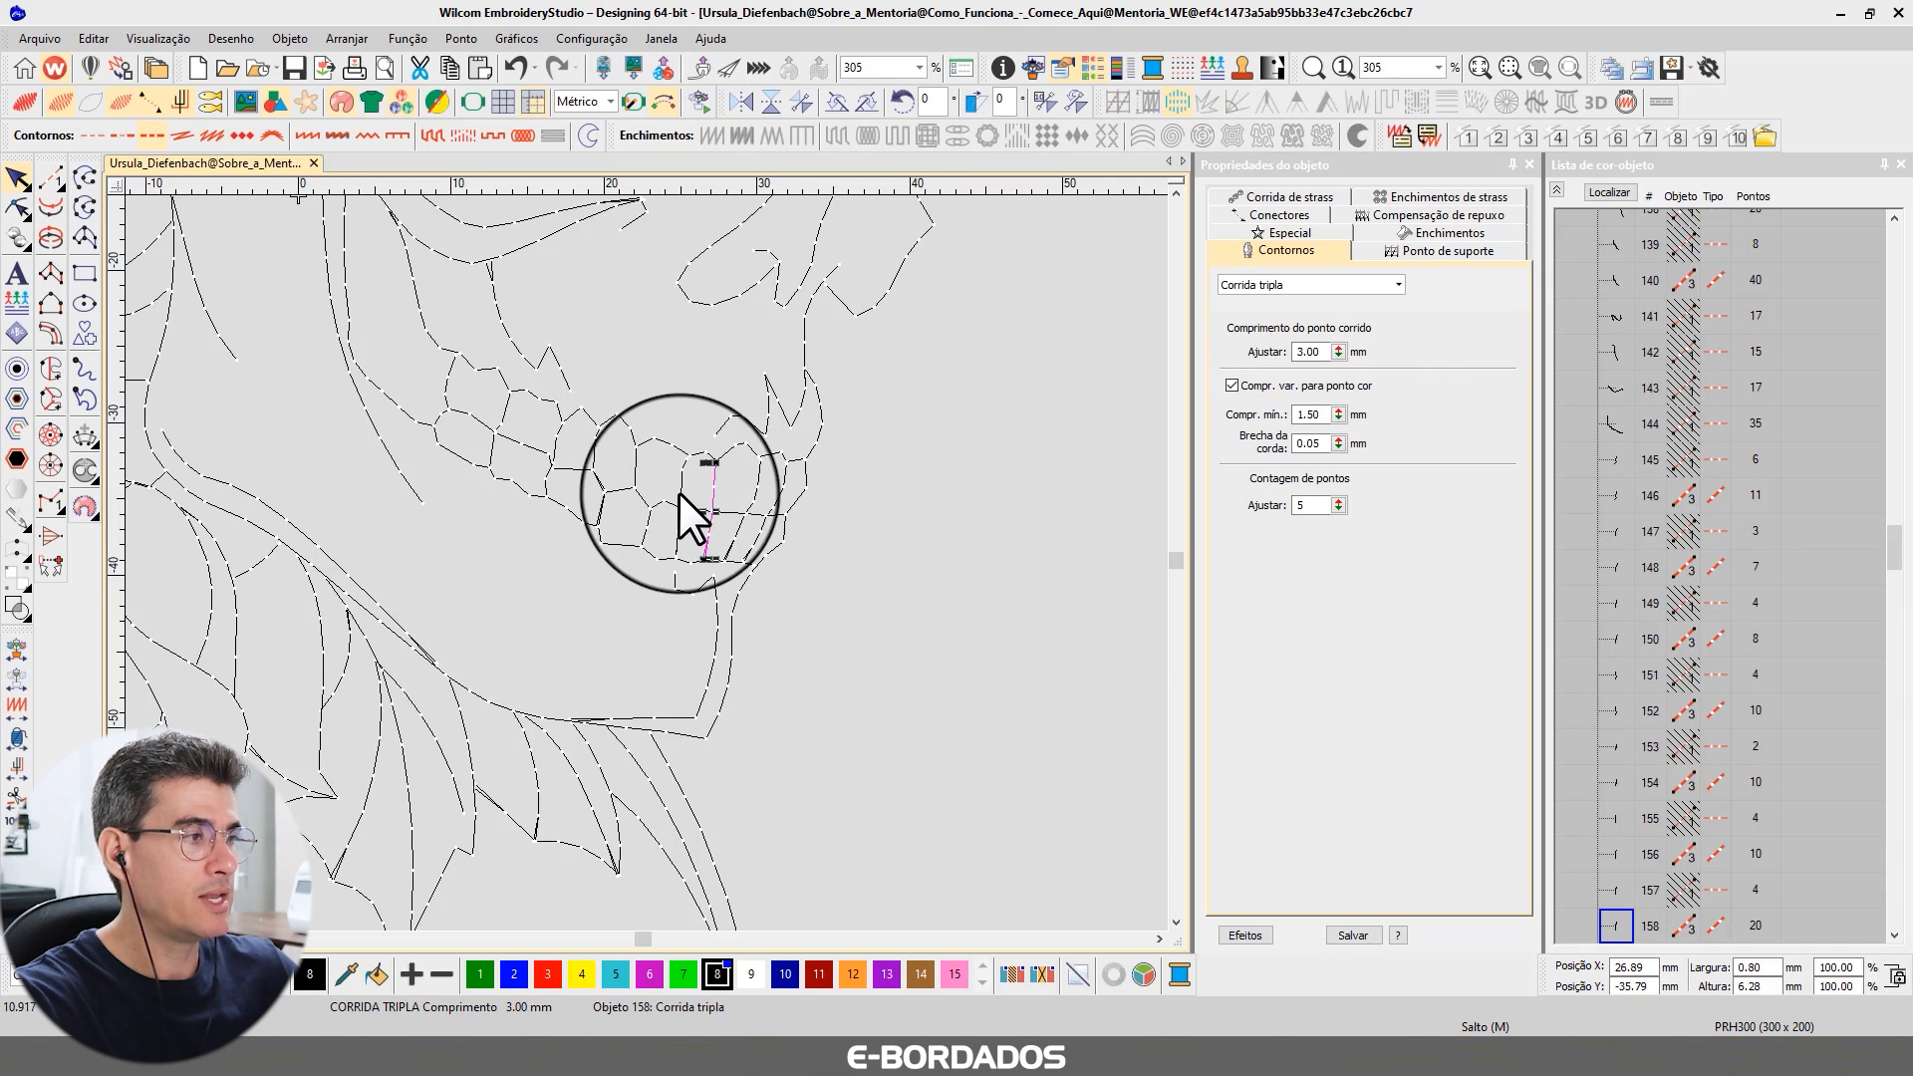
click(679, 481)
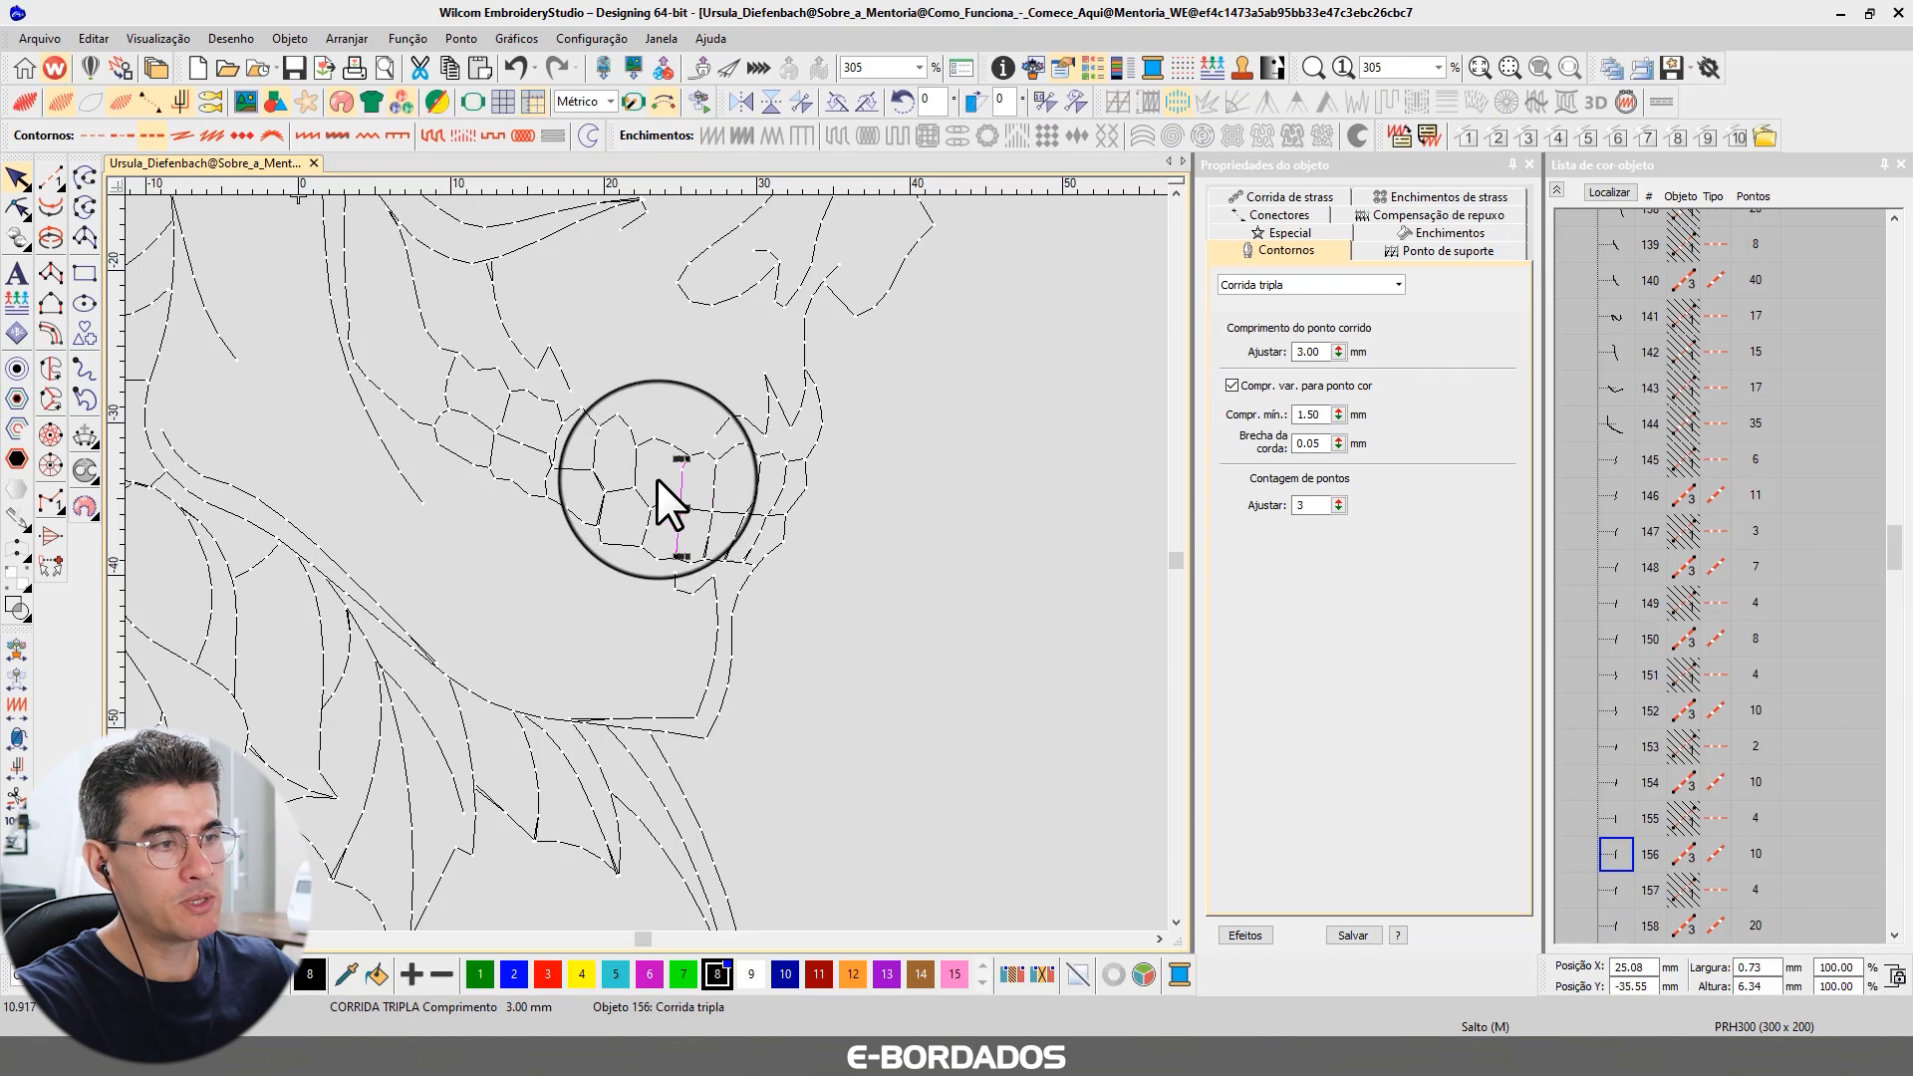
- Inspect the stitch count settings of the tooth dividing lines and the bite line, then clear the selection
click(634, 471)
click(648, 504)
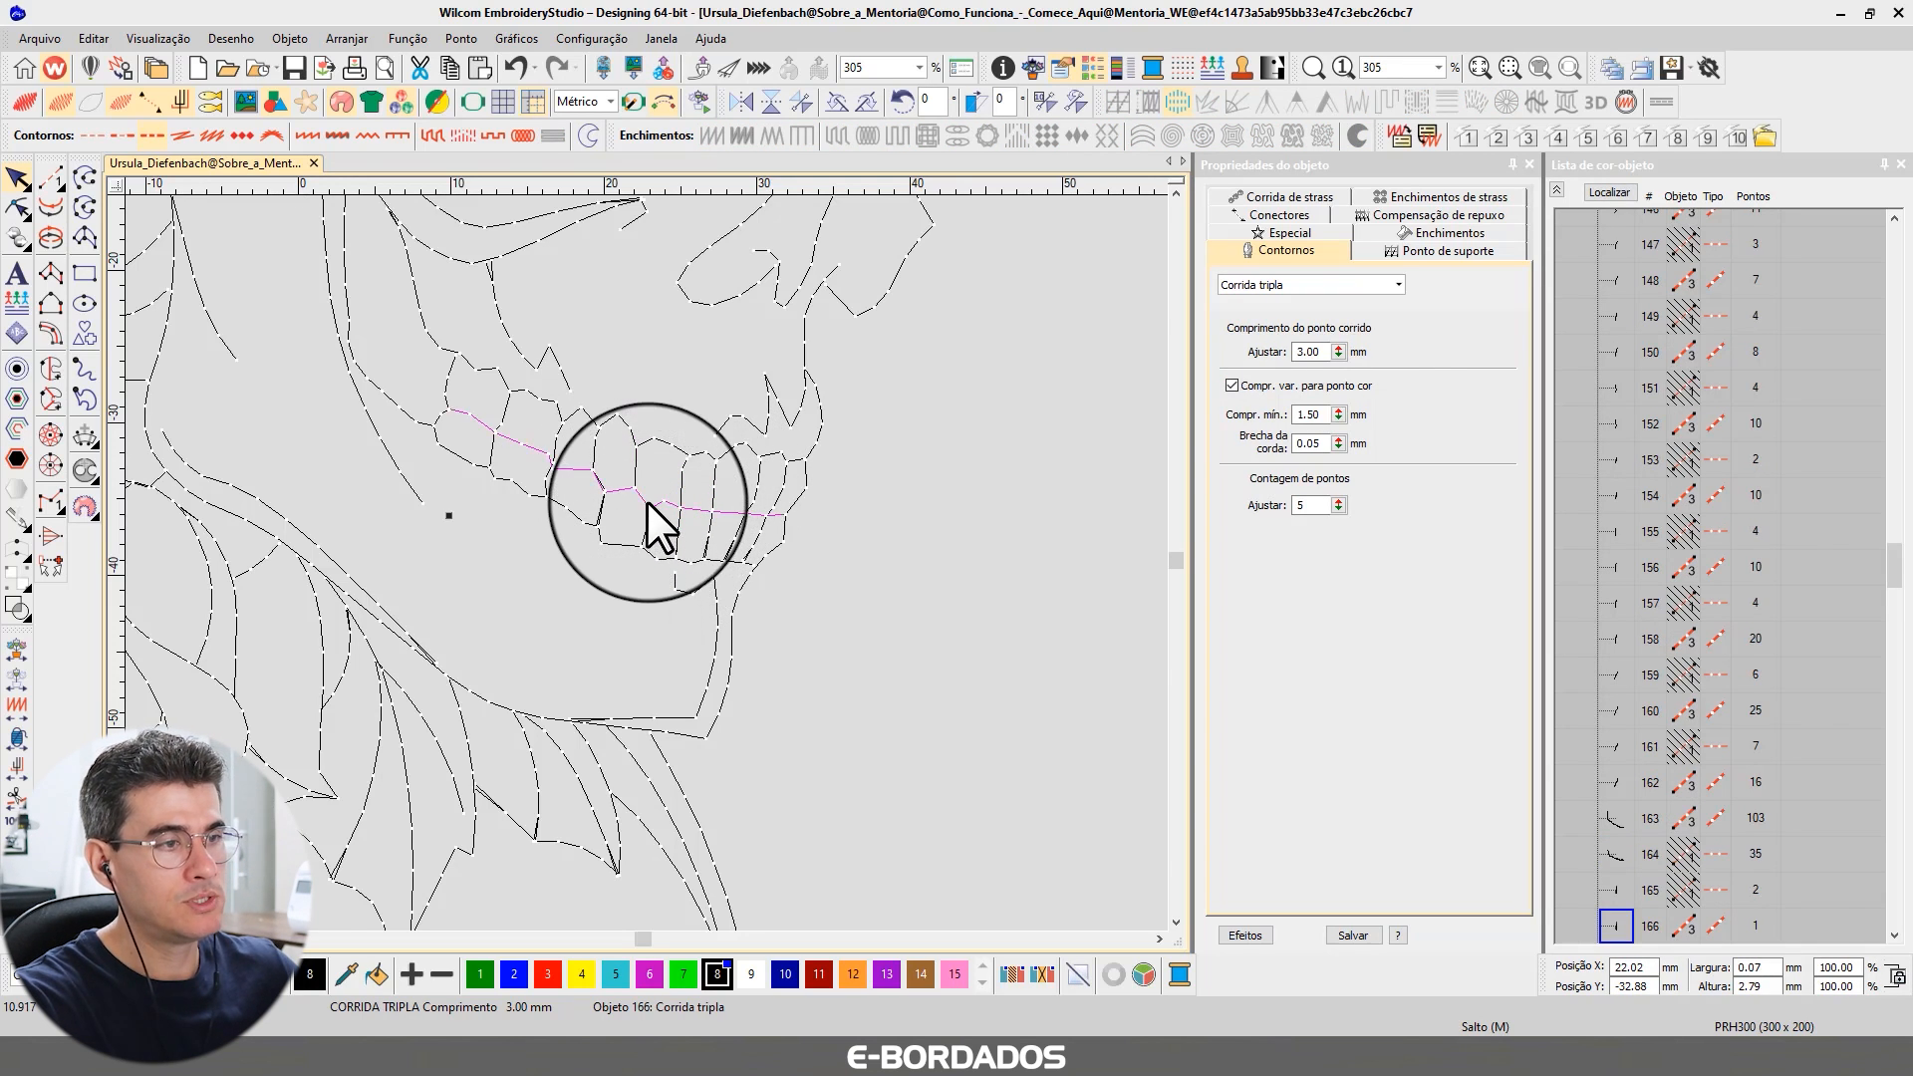
click(644, 530)
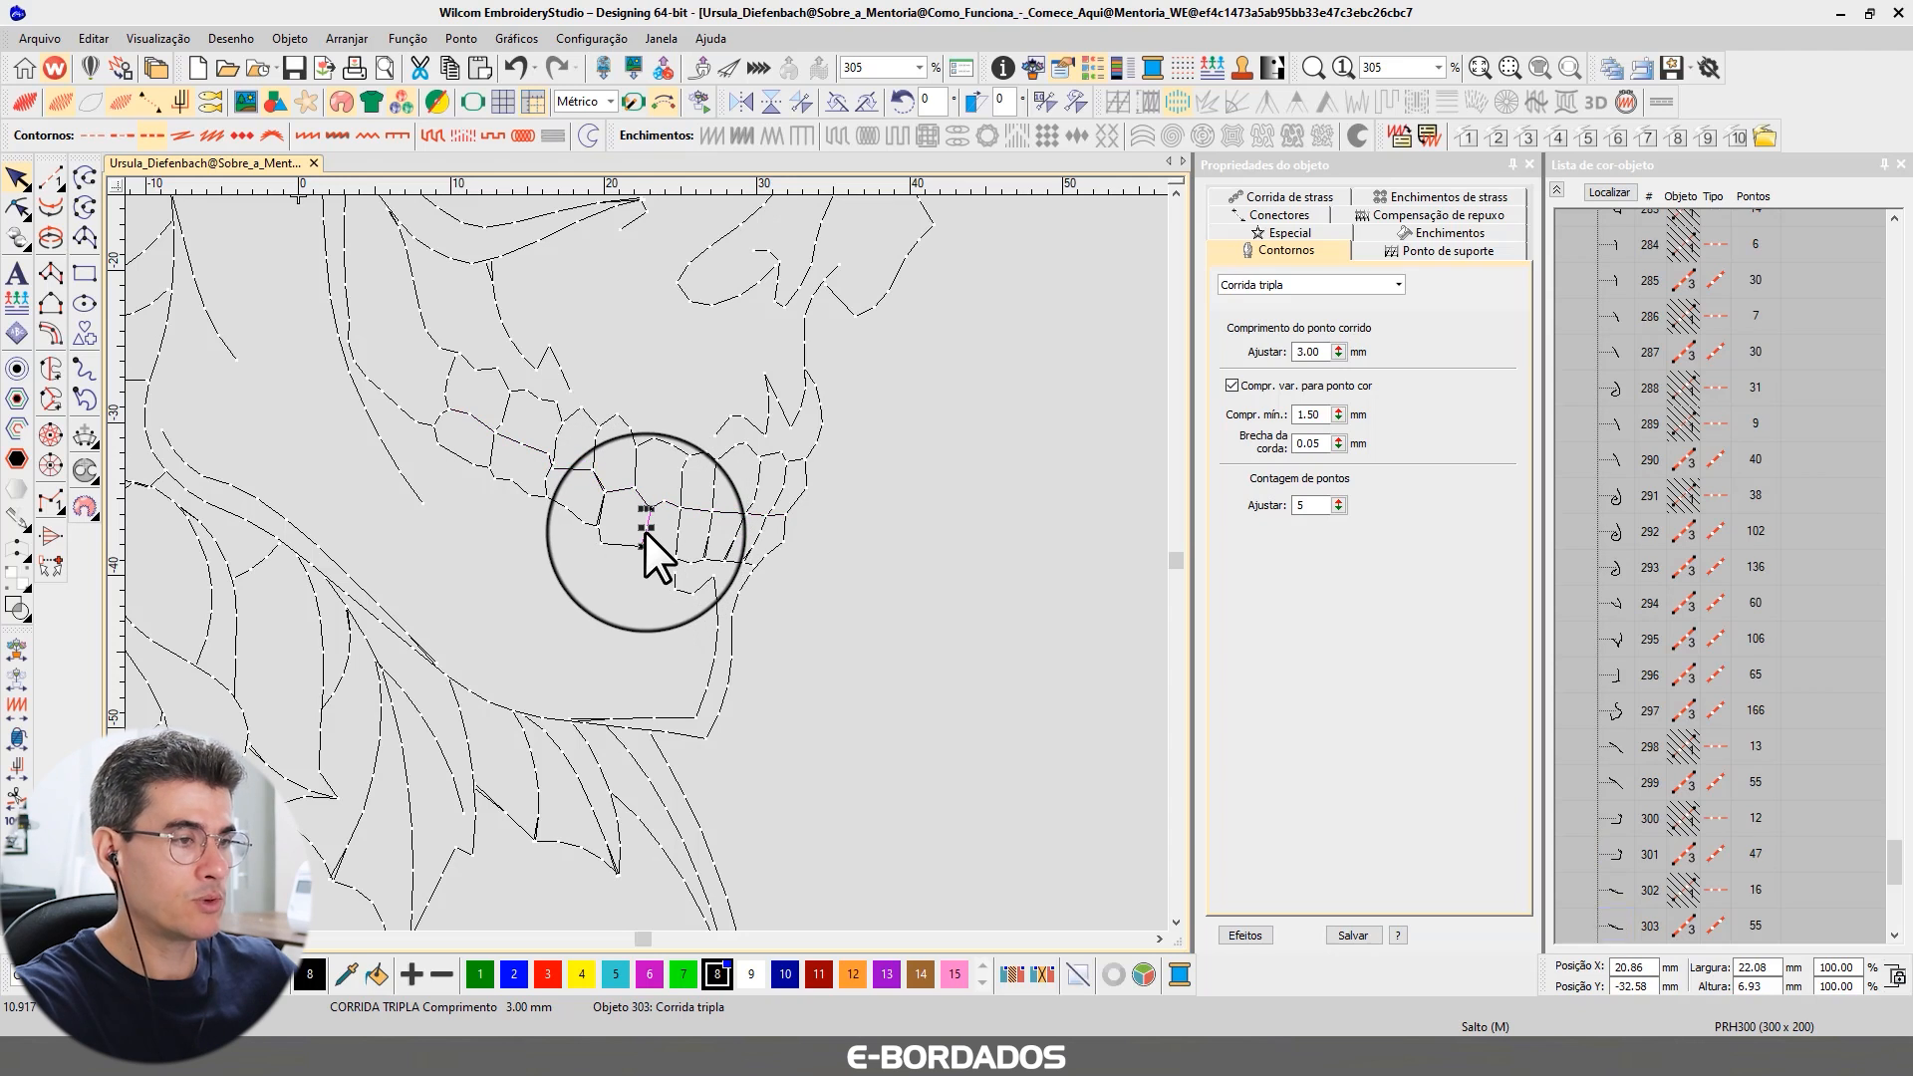
click(708, 531)
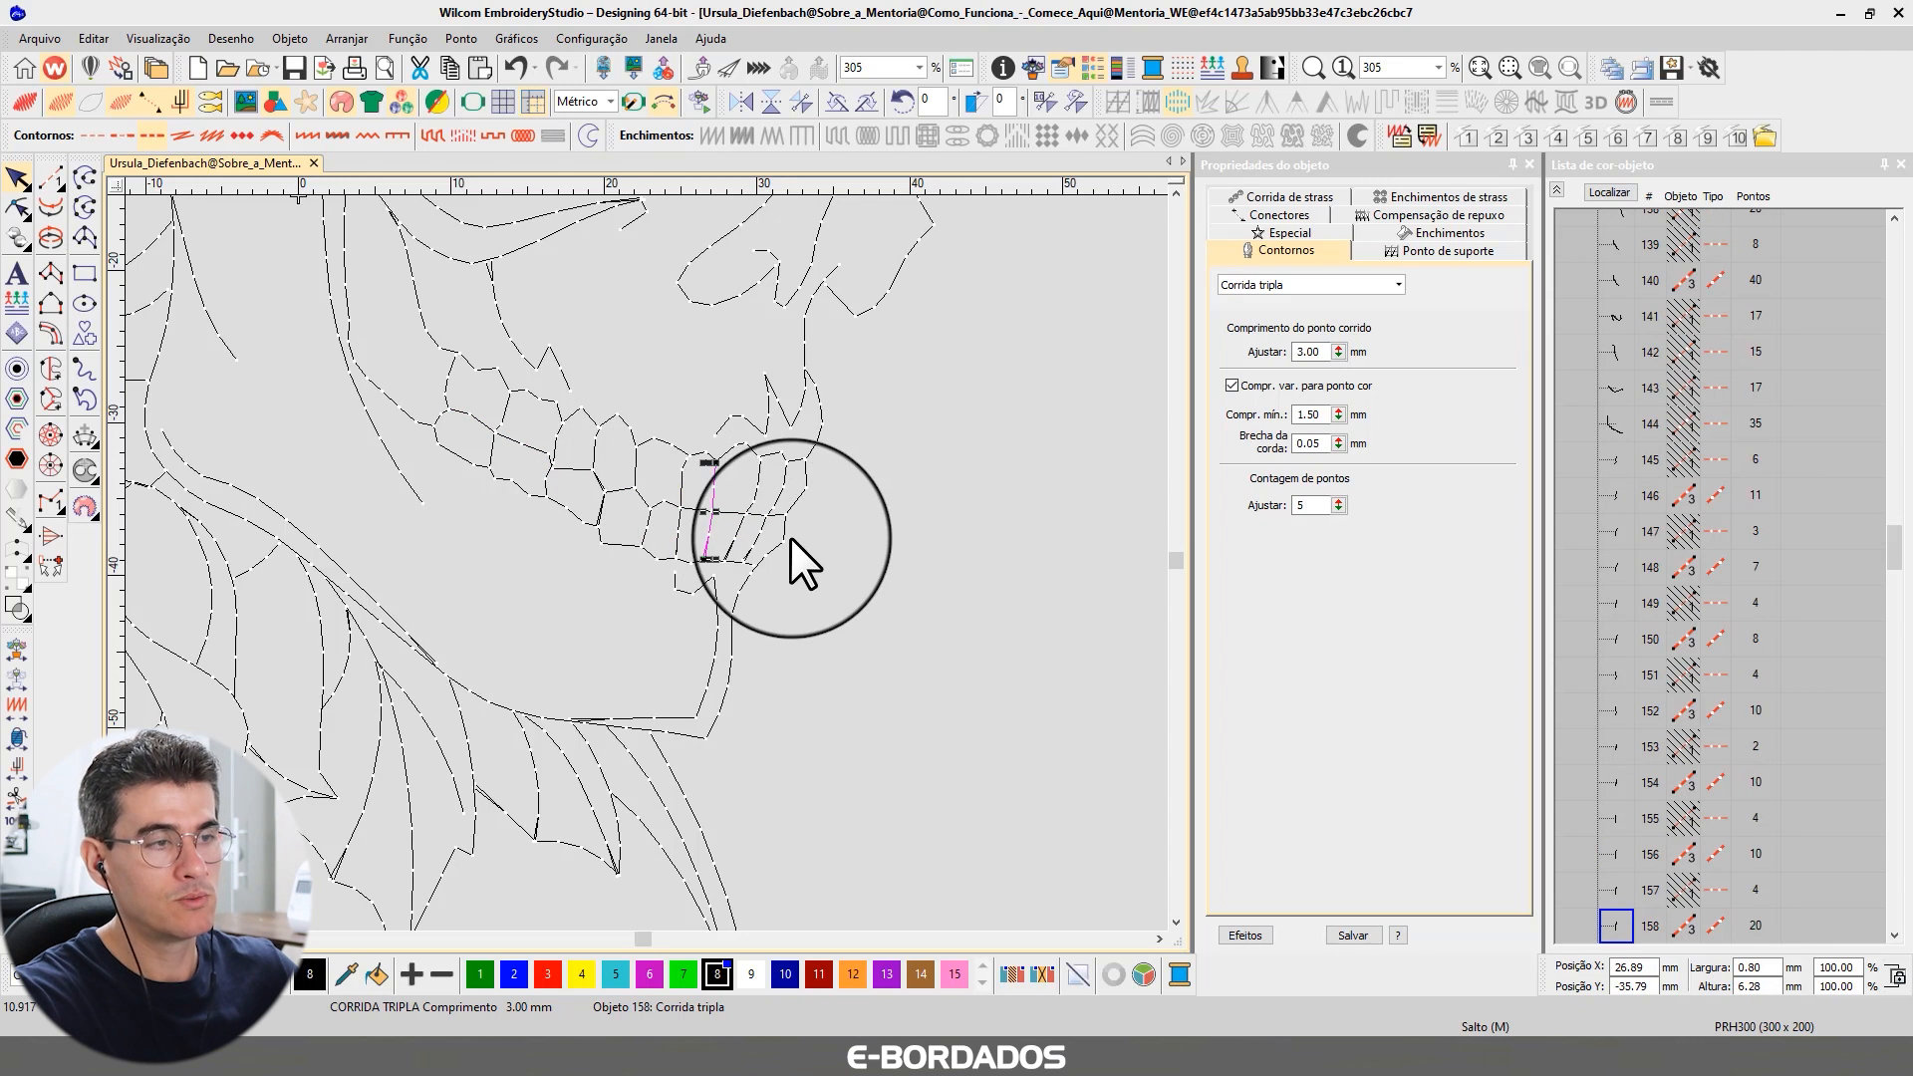
scroll(541, 509, down, 3)
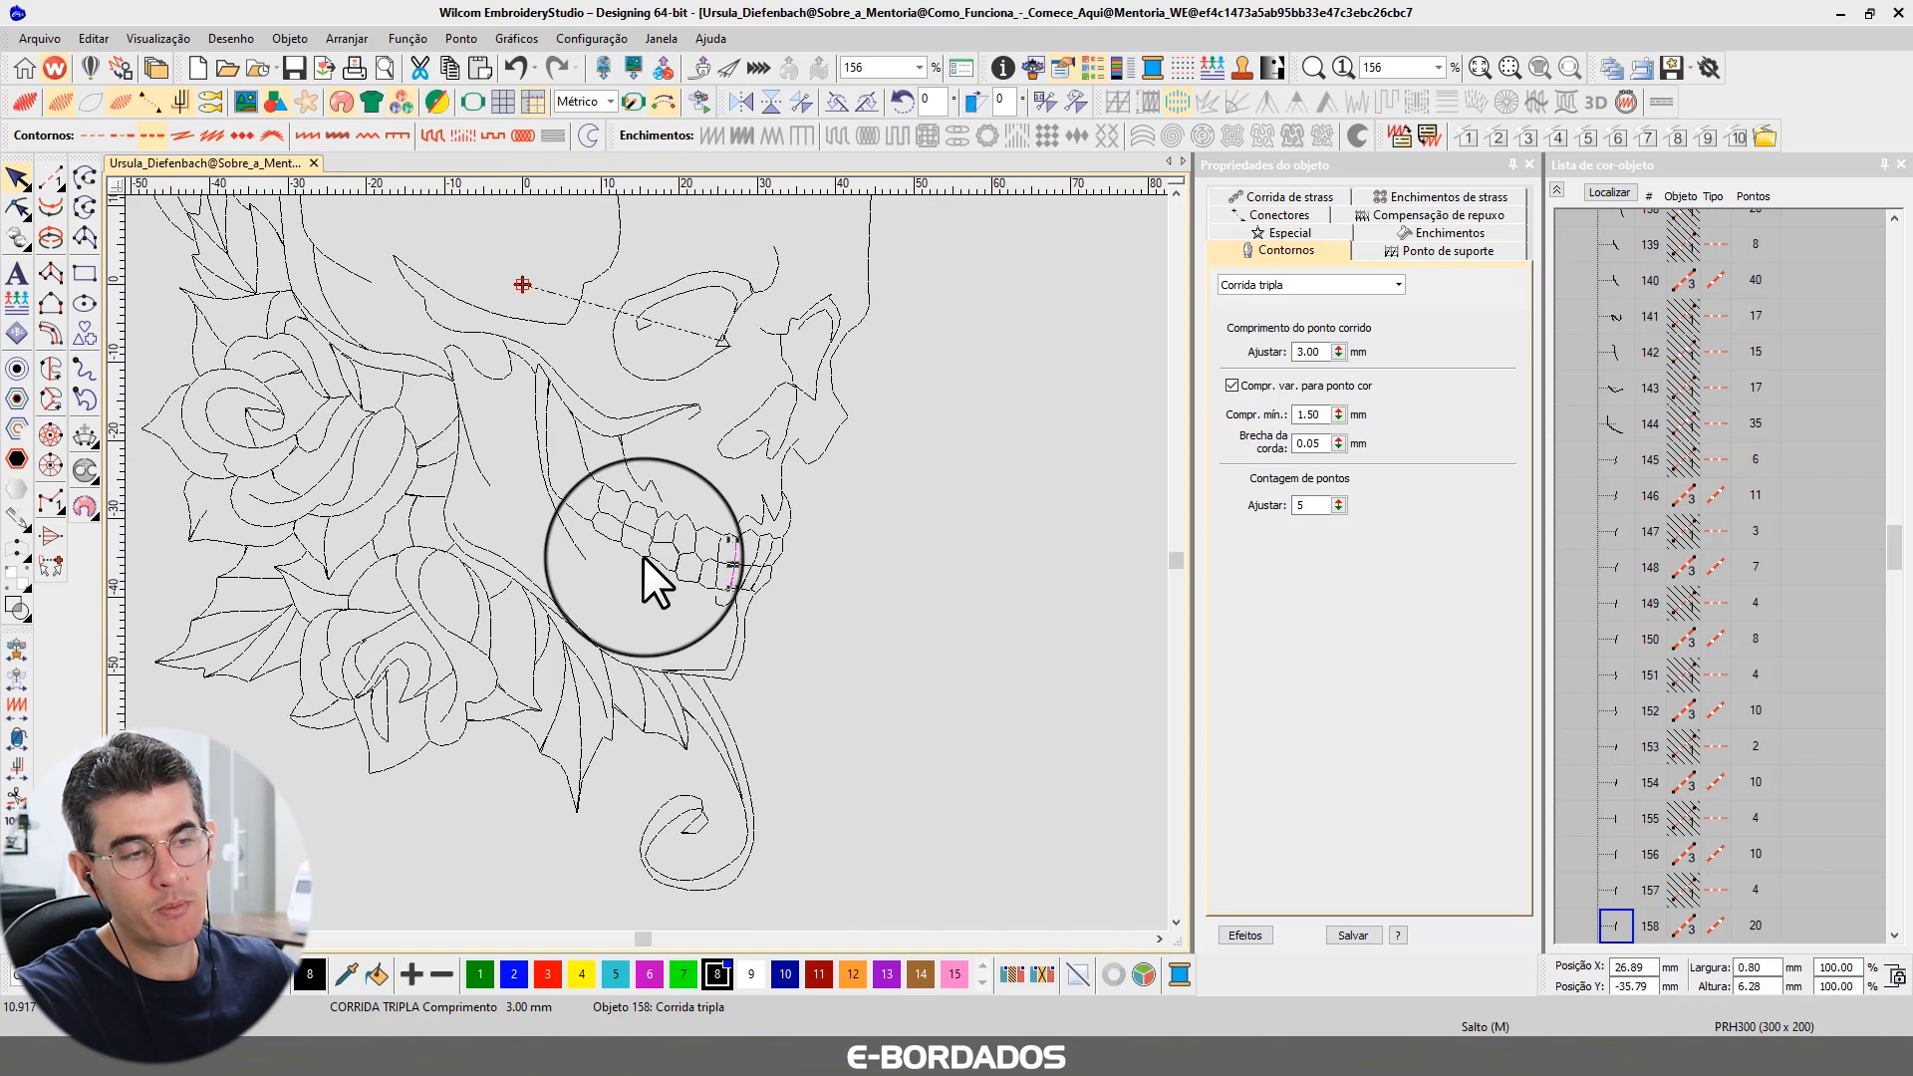
click(1176, 192)
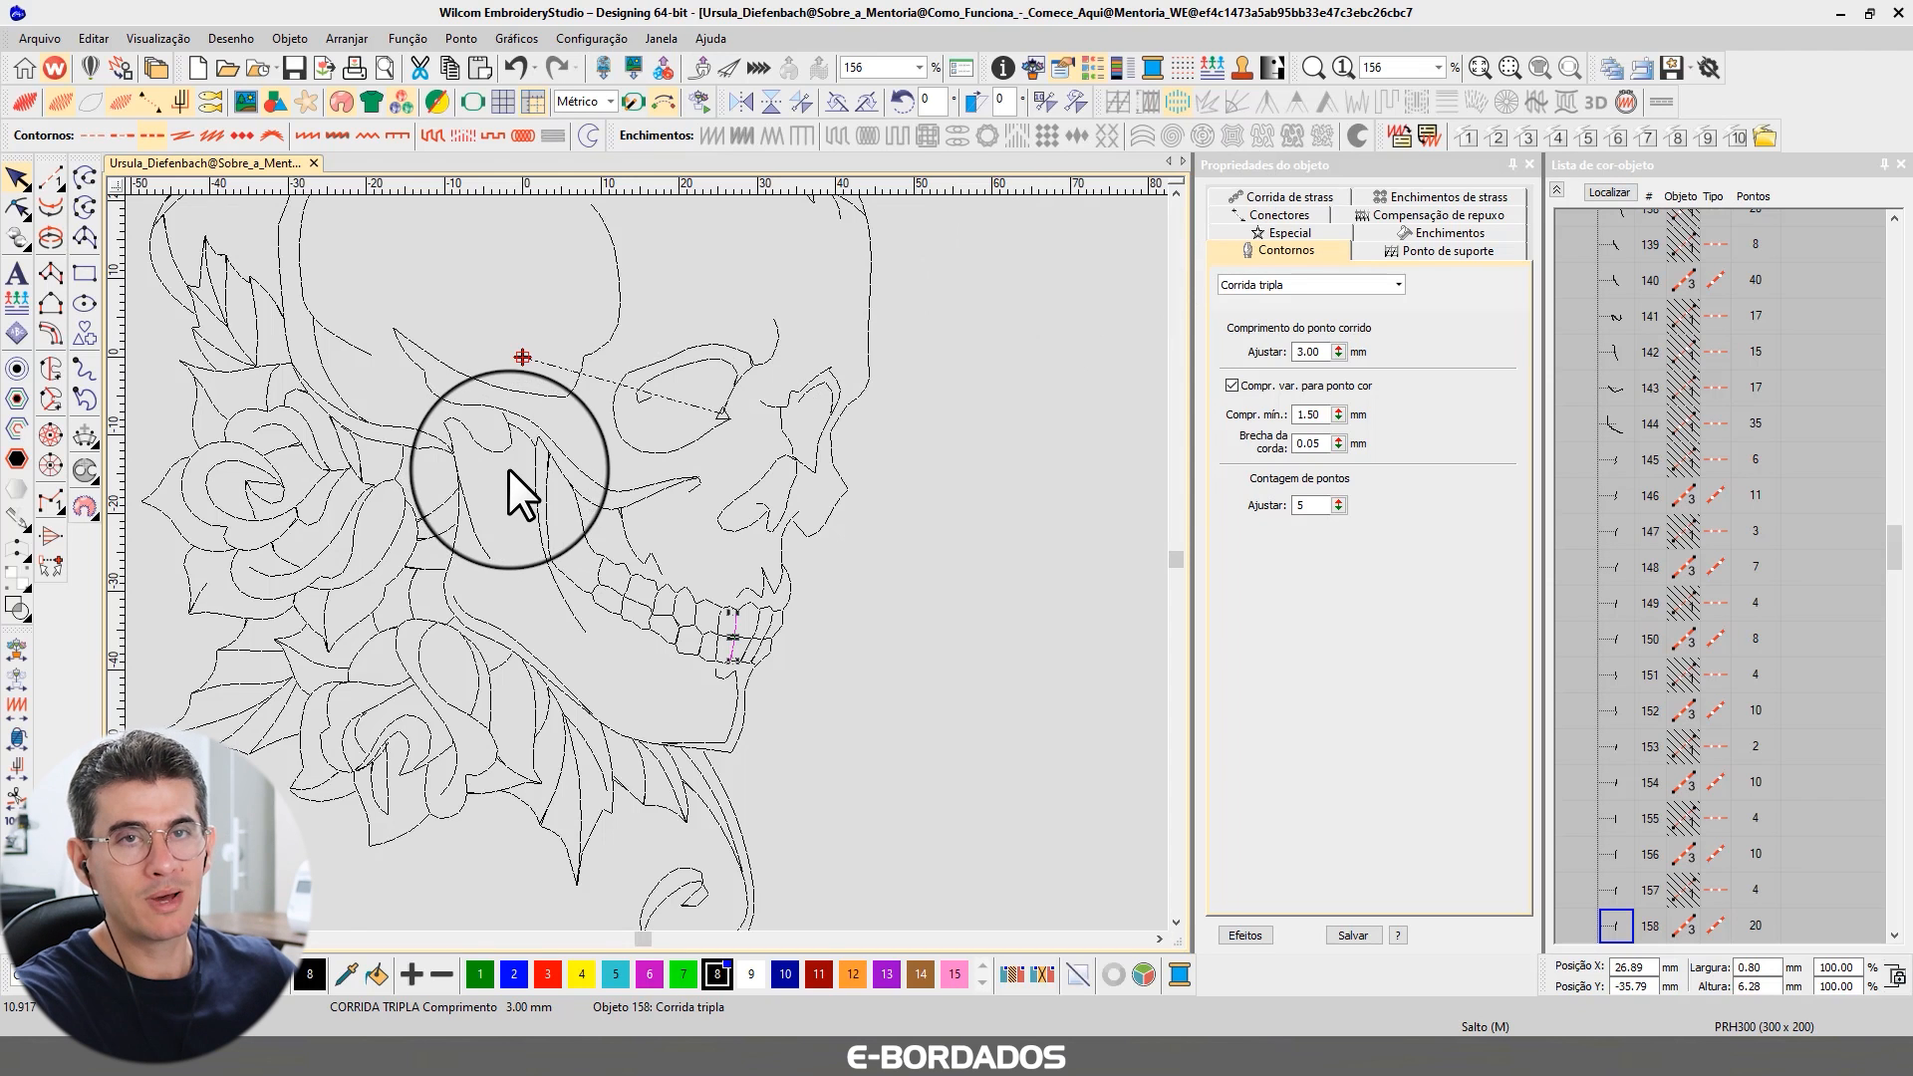
click(881, 560)
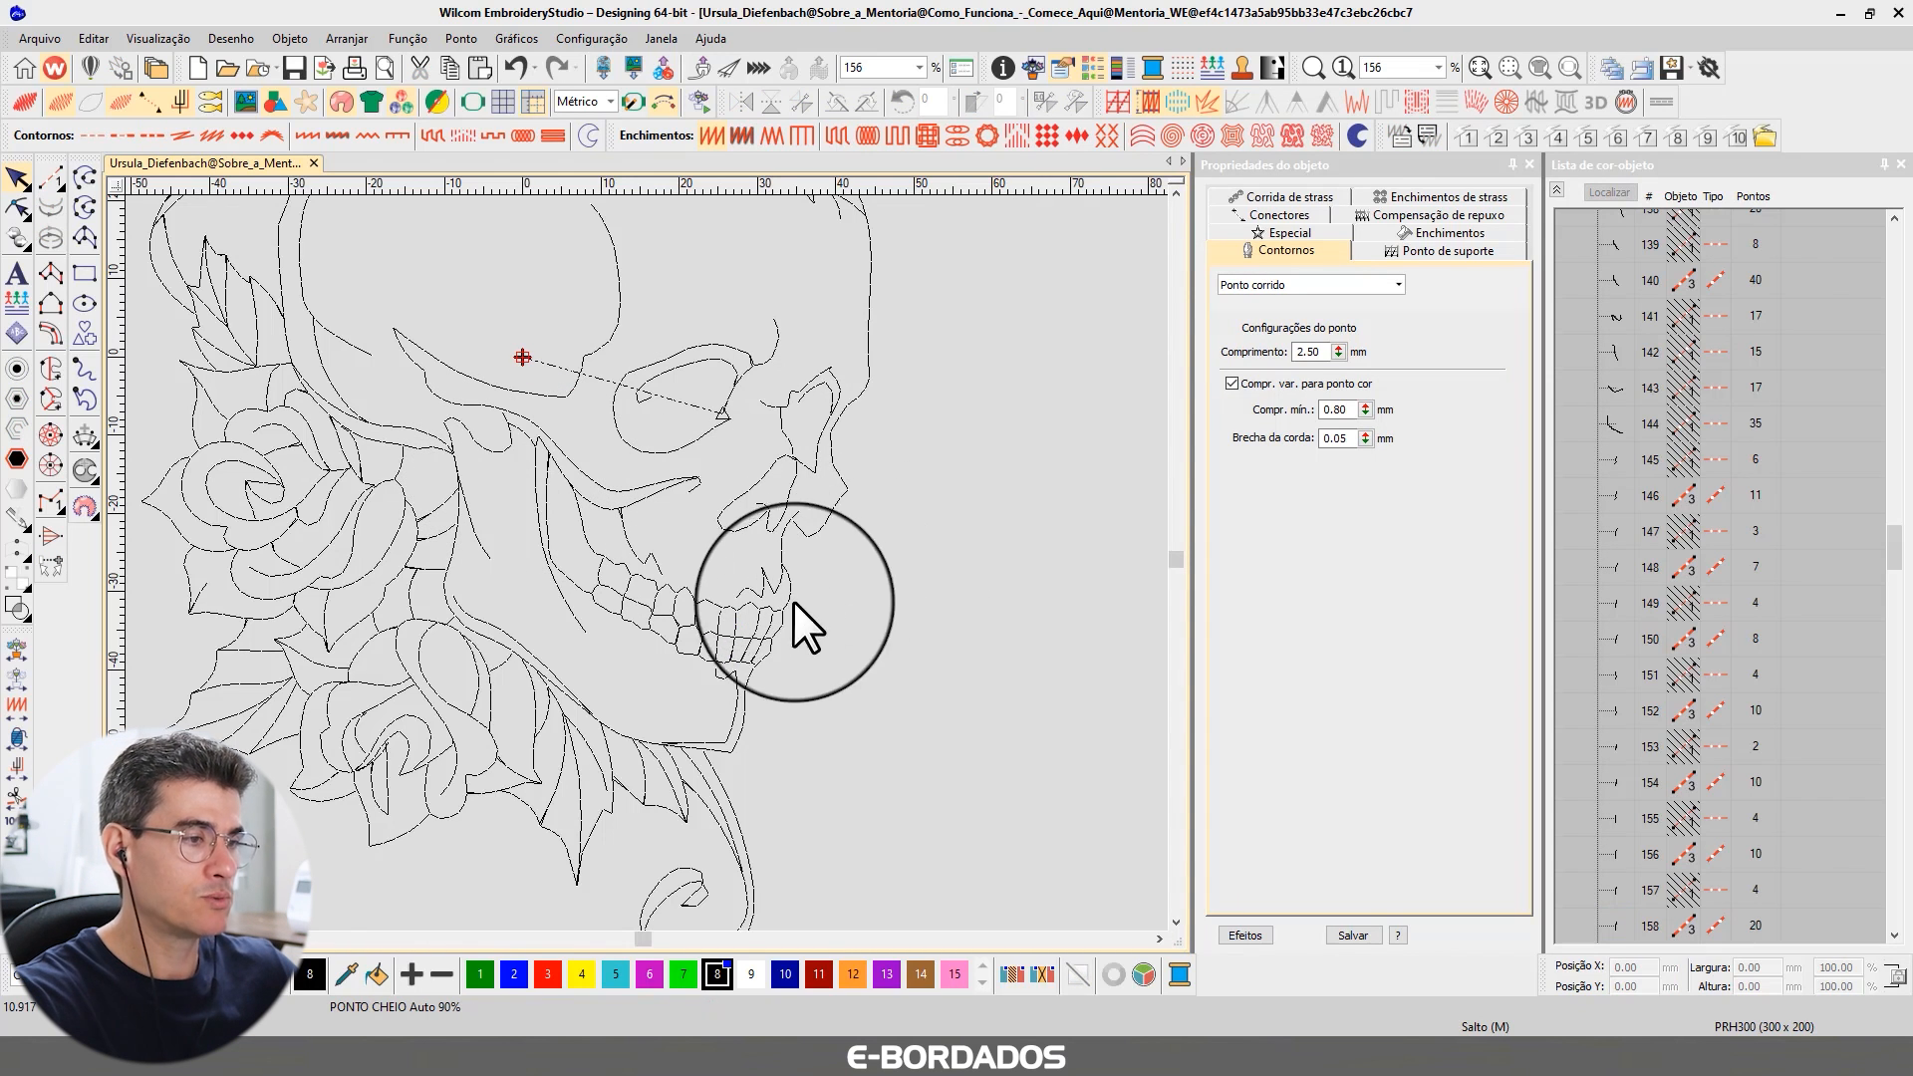
- Measure the spacing at the dividing lines of the front teeth with the measuring tool
scroll(738, 636, up, 2)
scroll(655, 560, up, 2)
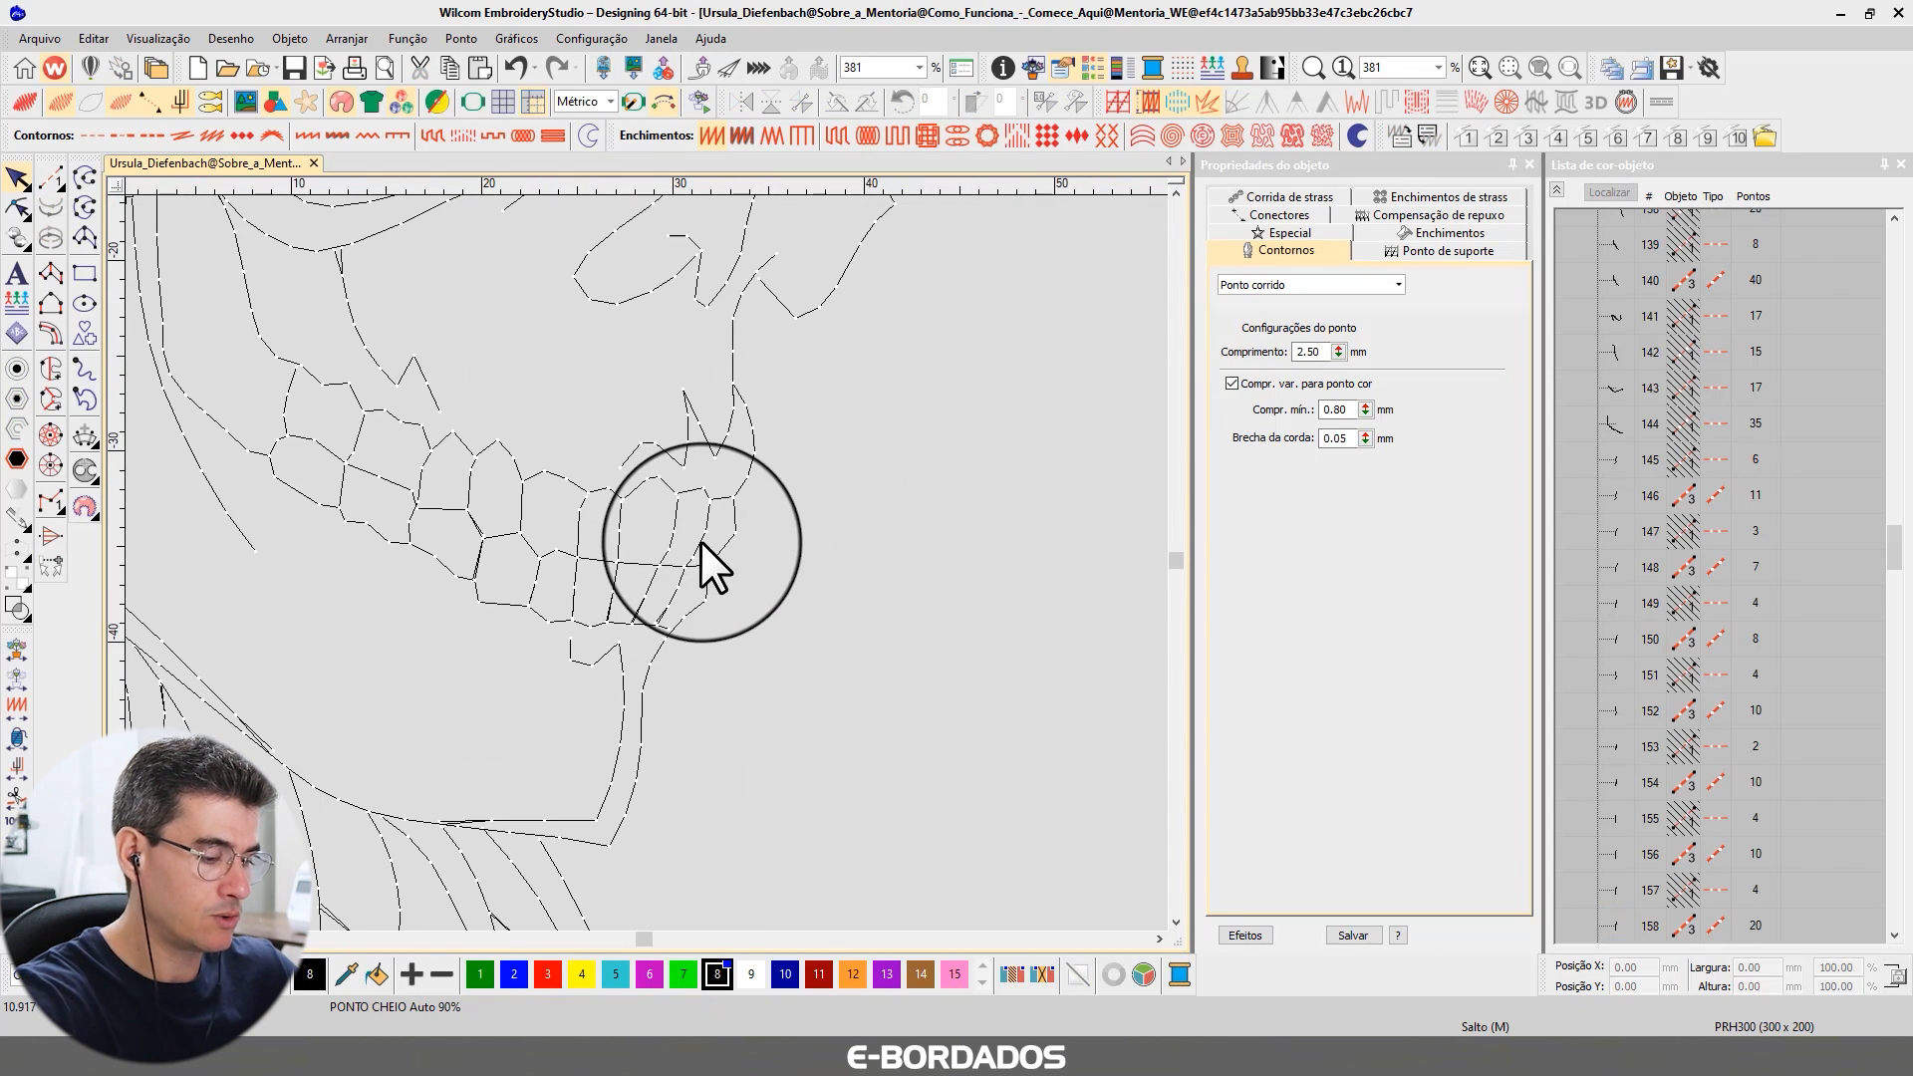
key(m)
click(706, 529)
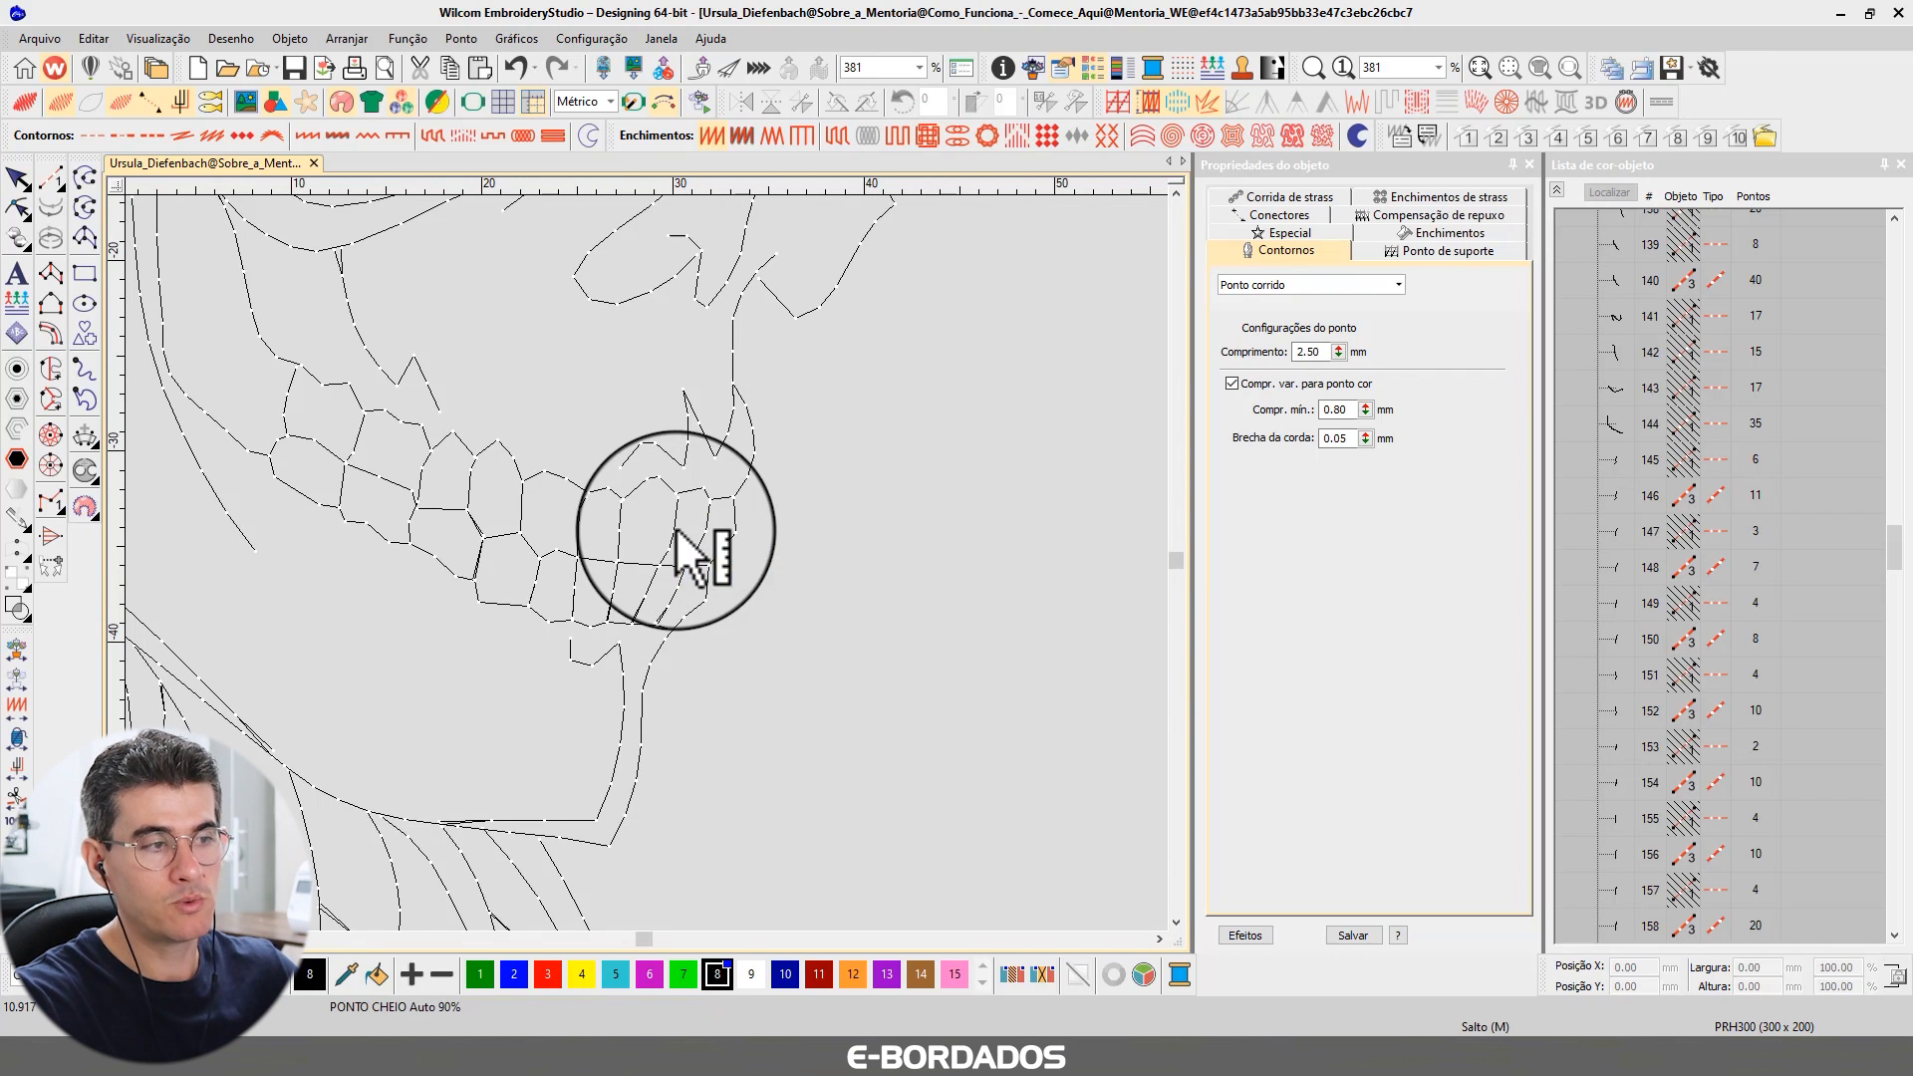
click(17, 178)
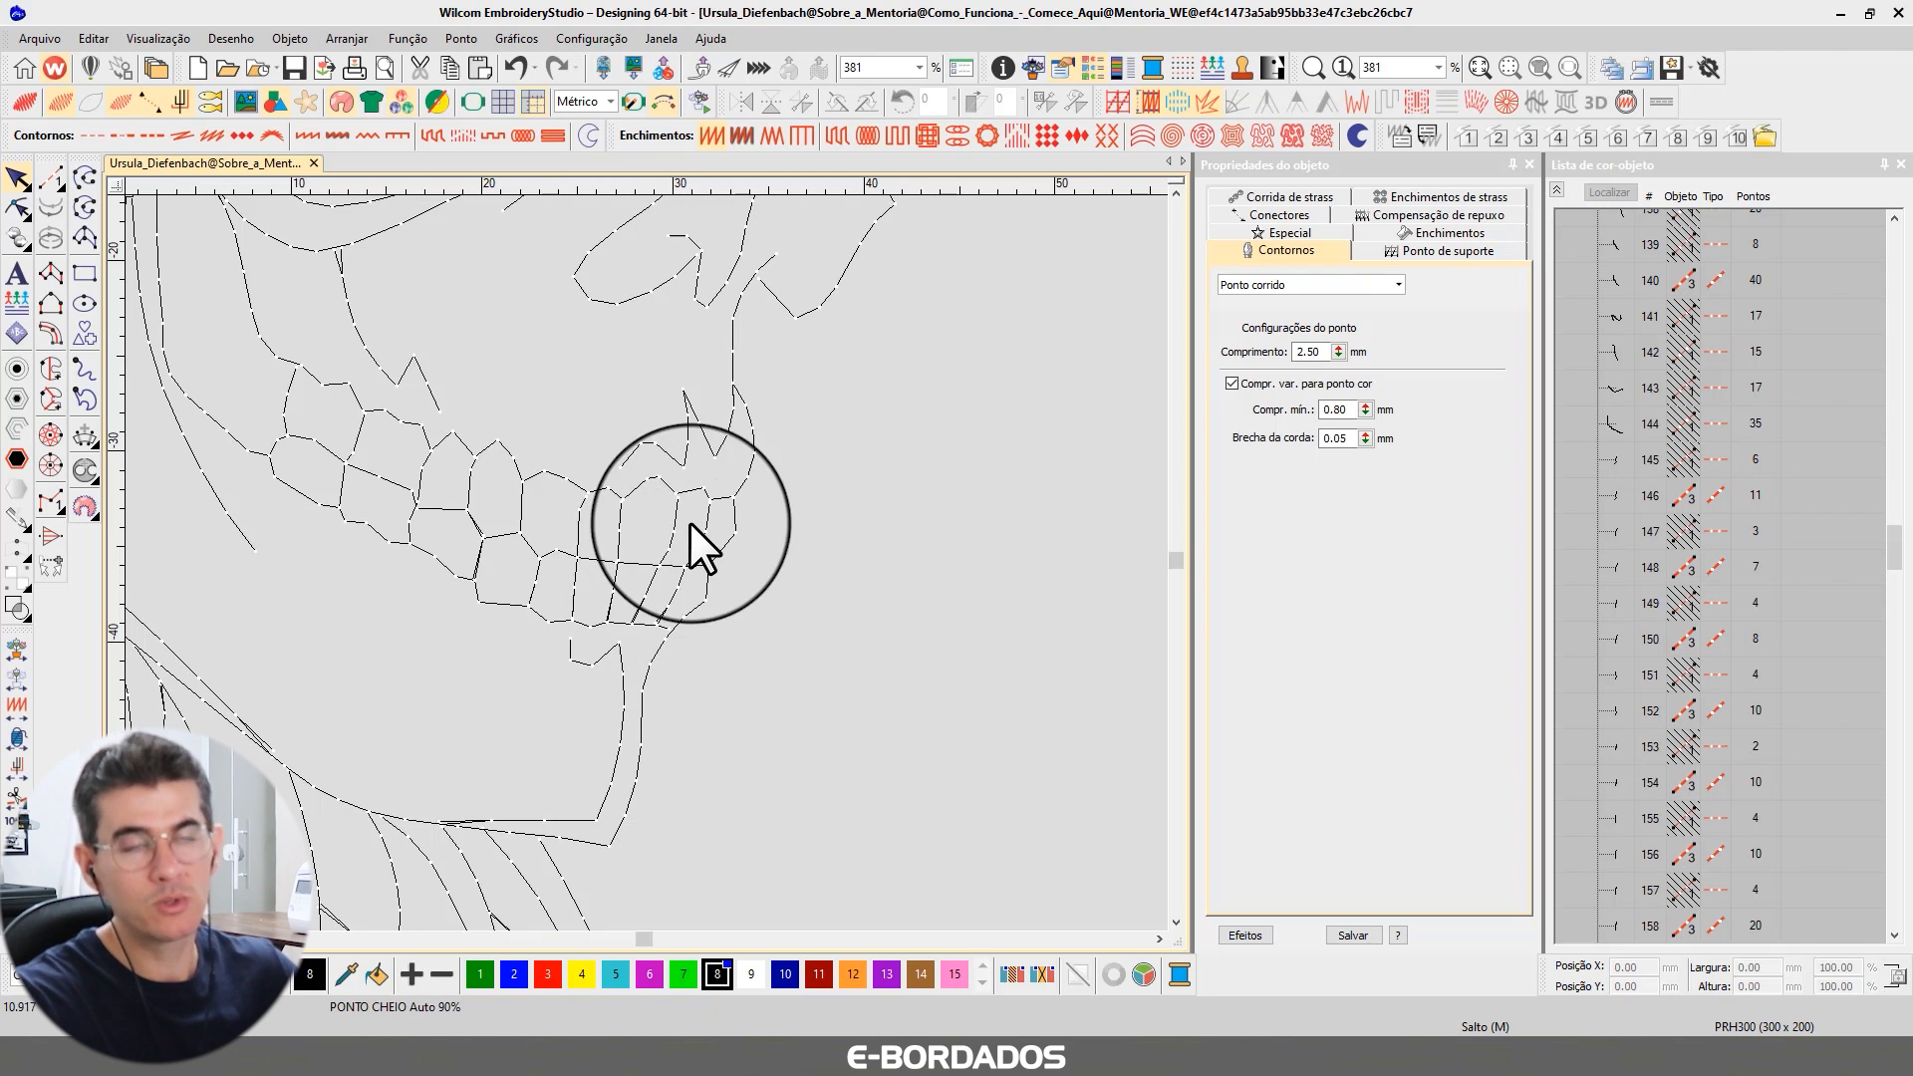
- Select all the triple-run objects of the design and set their stitch count to 3
key(ctrl+a)
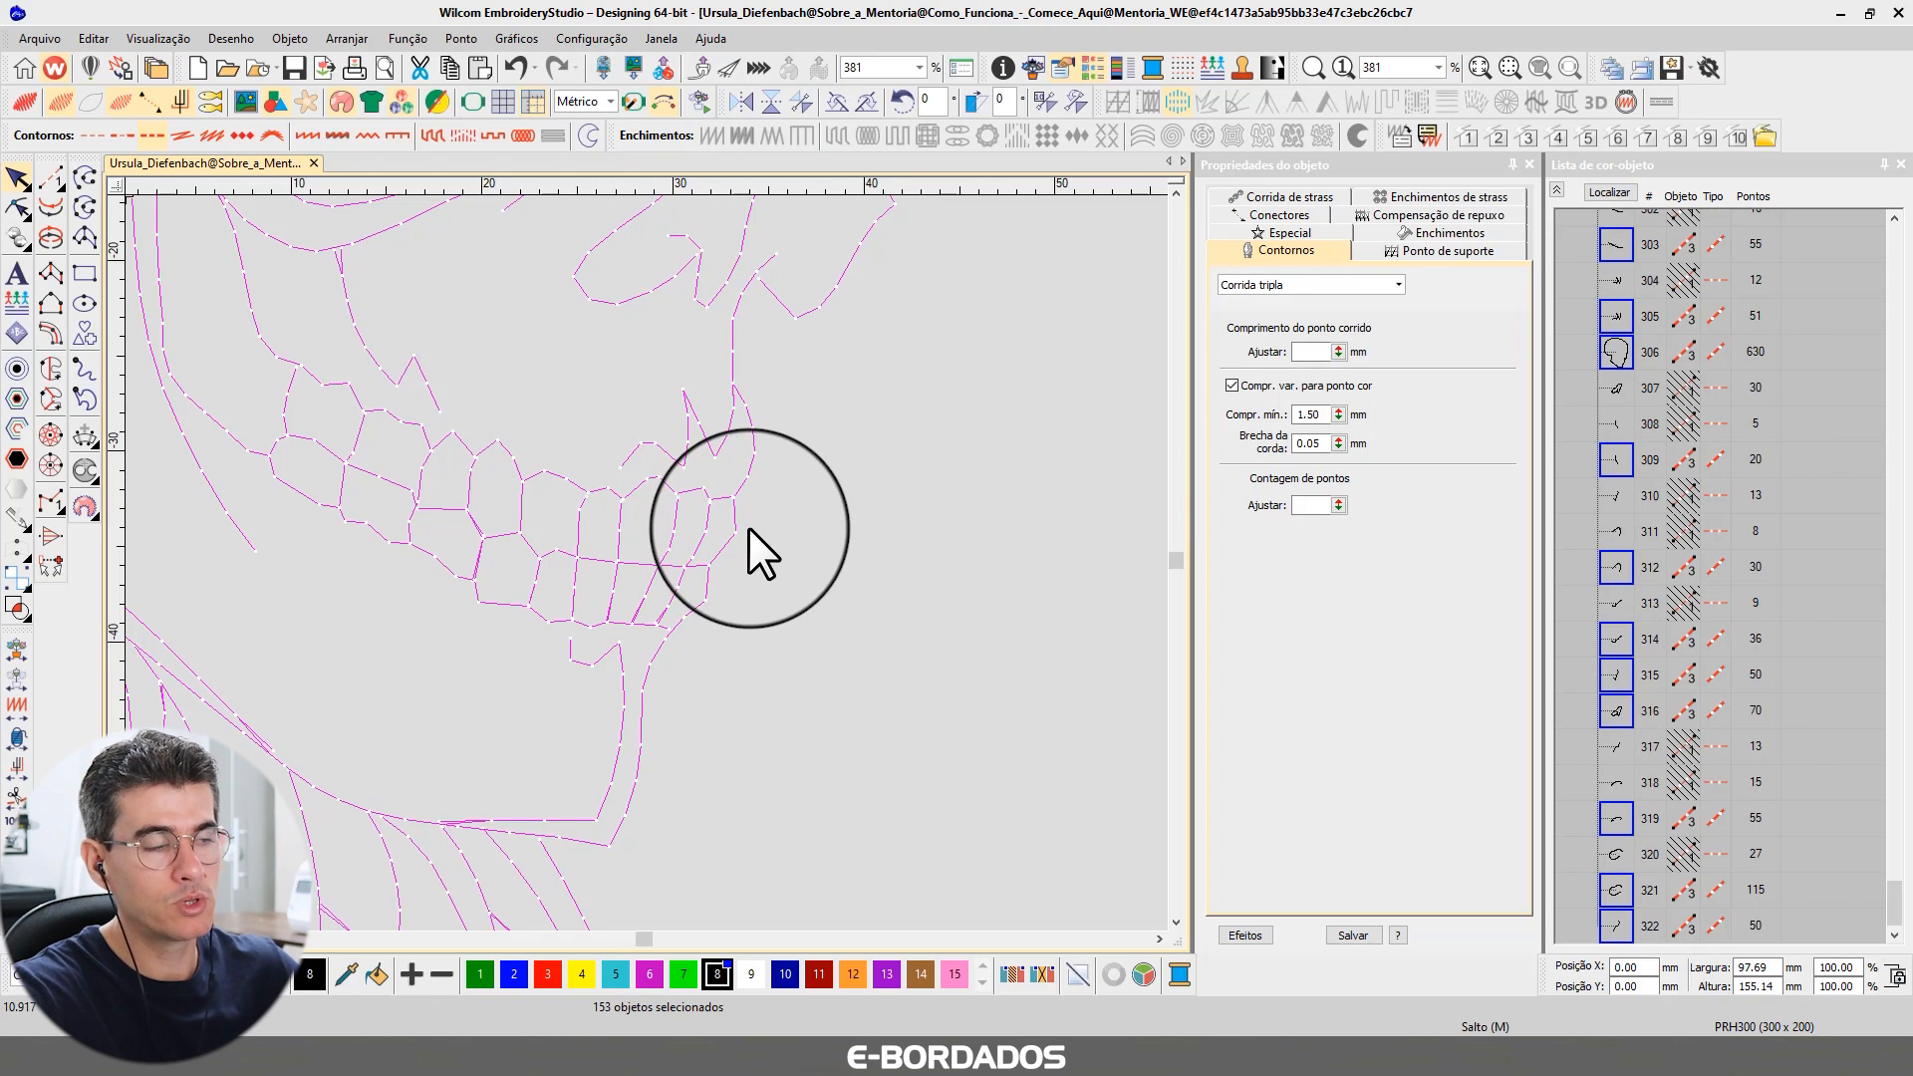
click(1328, 505)
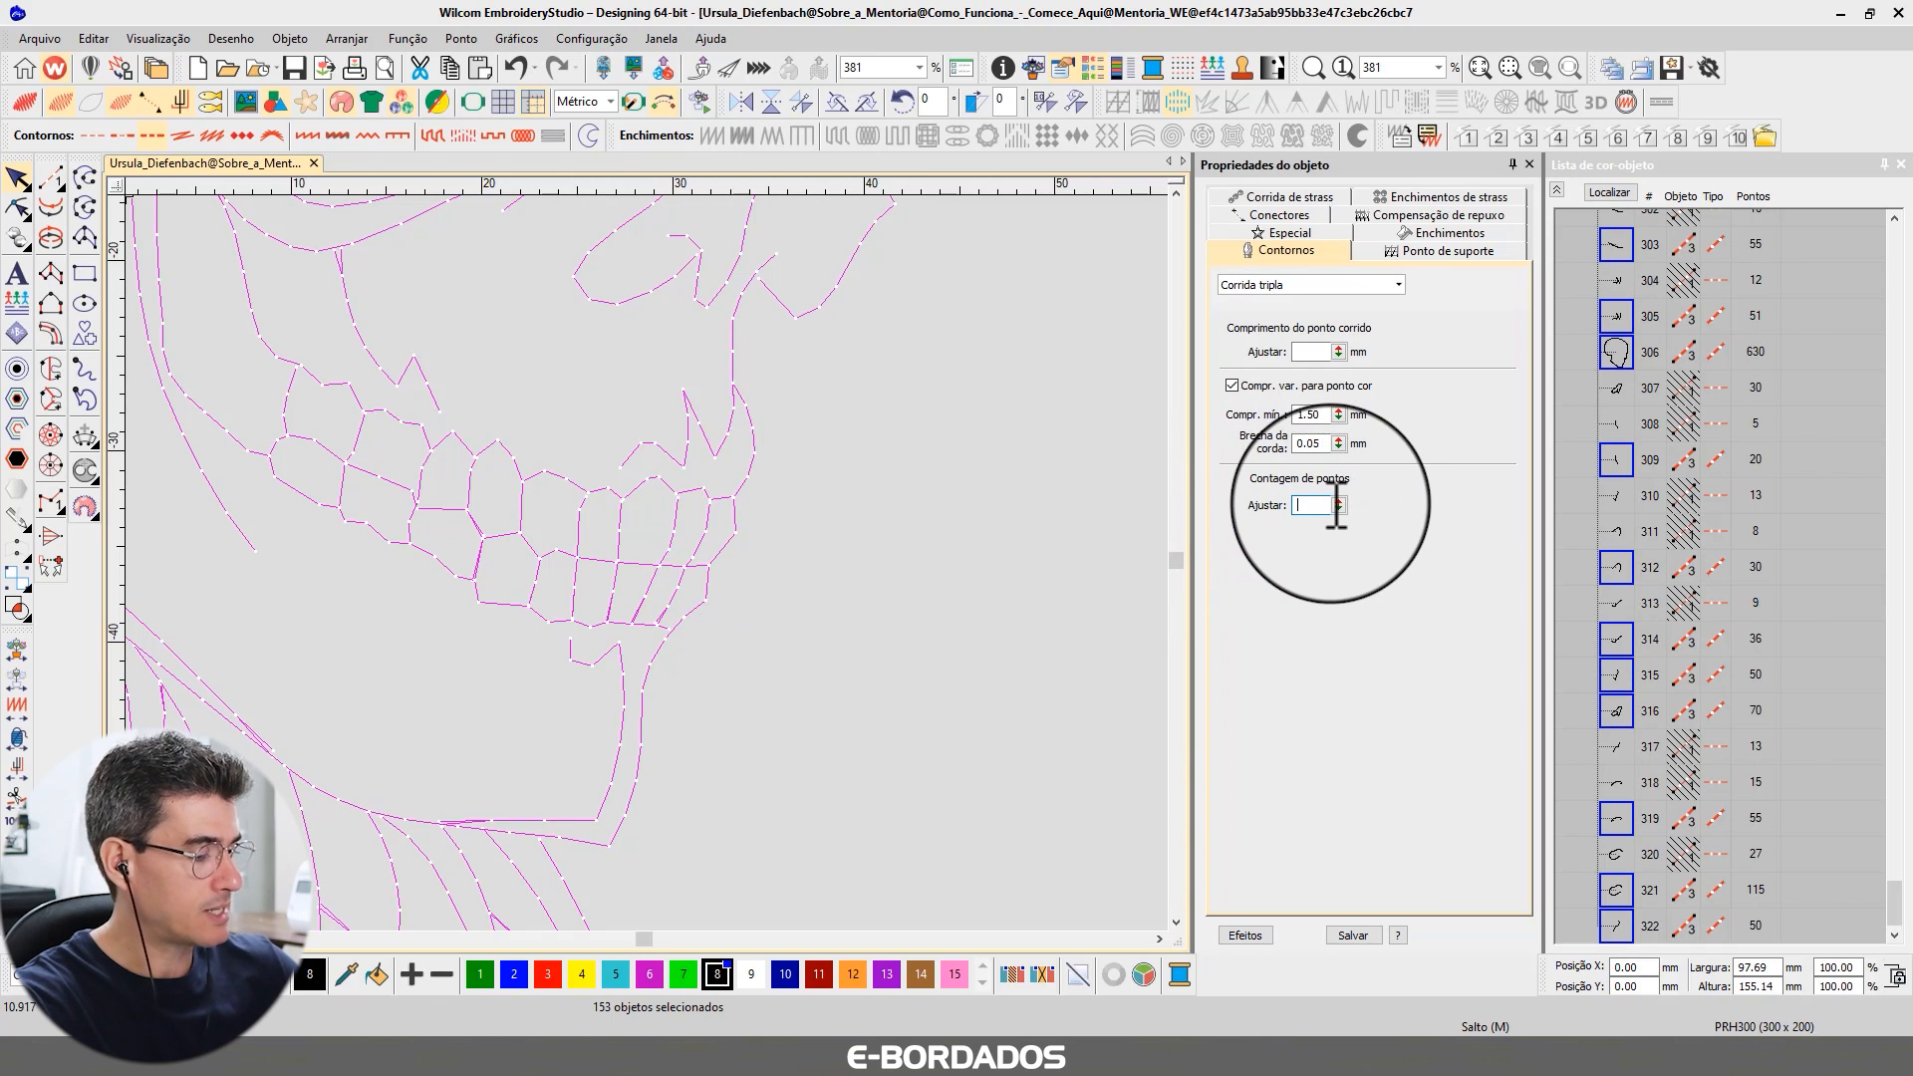
text(3)
key(Return)
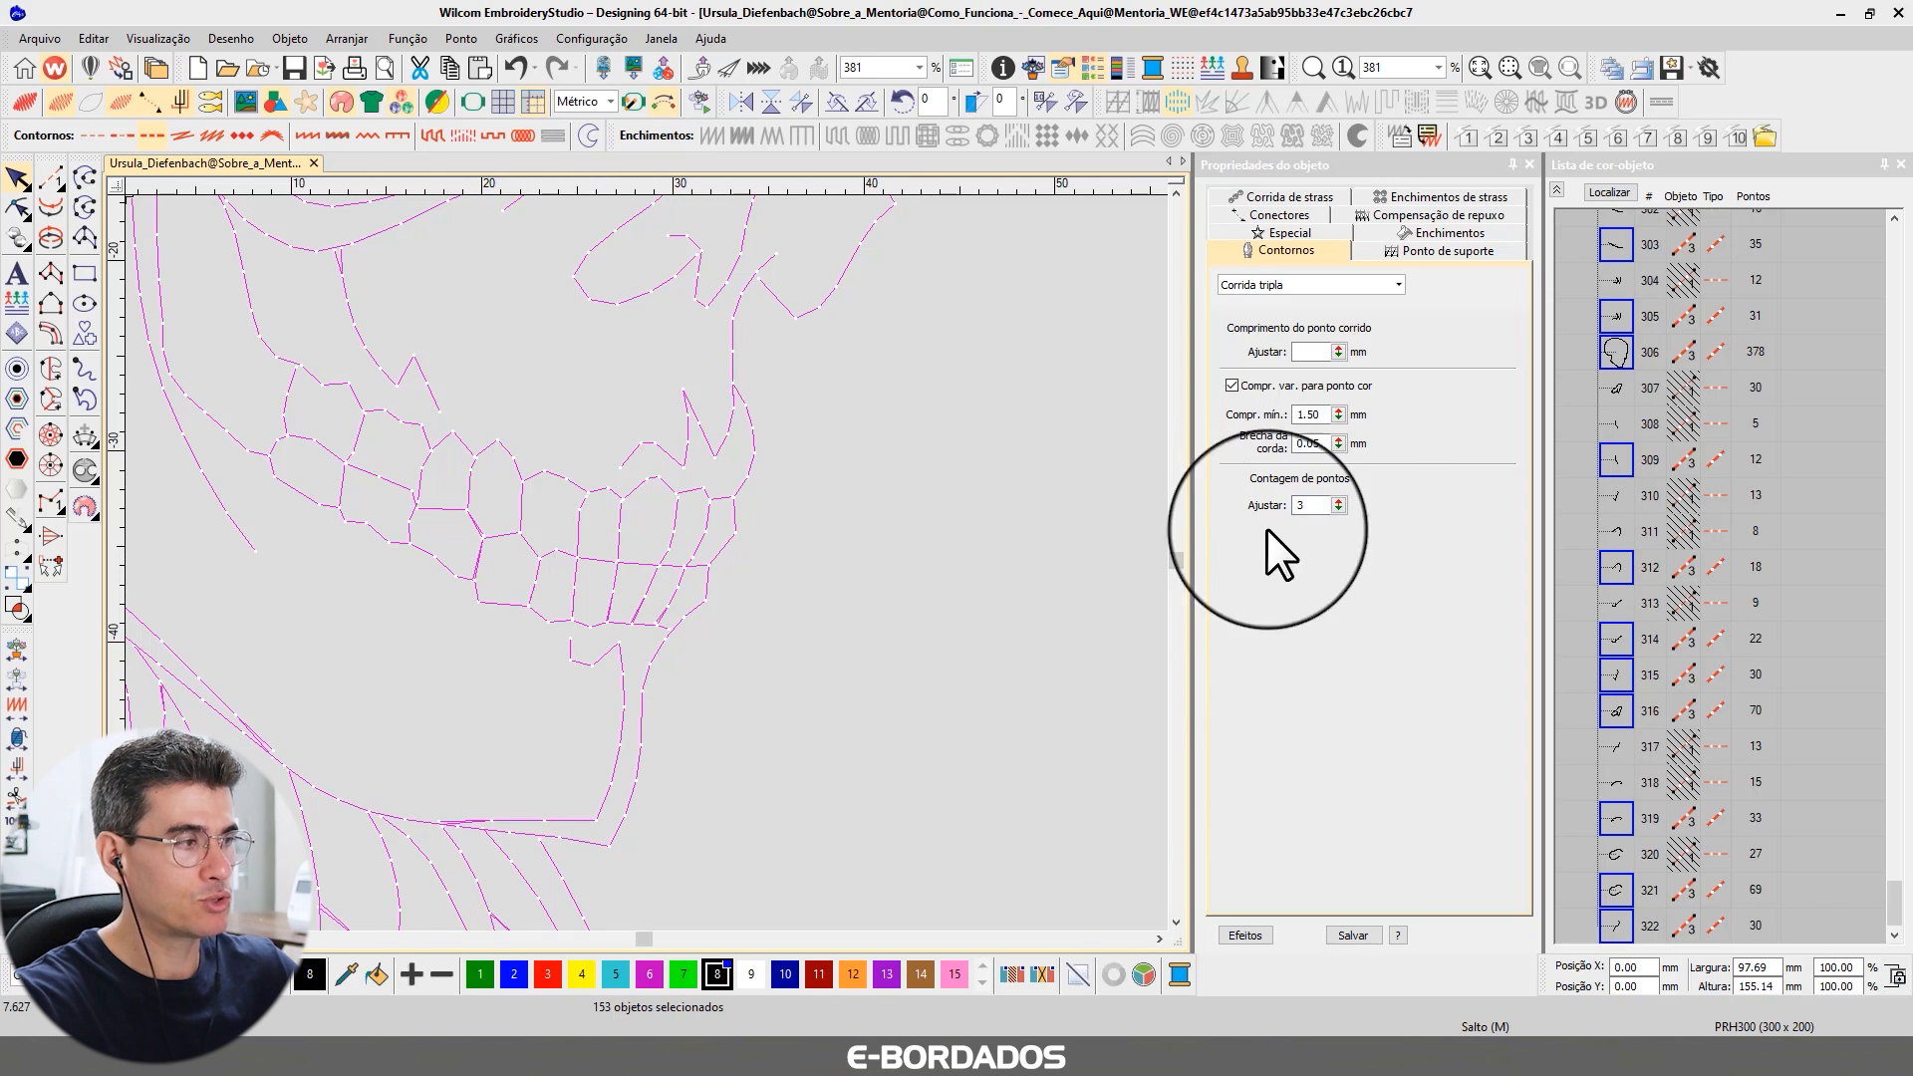
key(1)
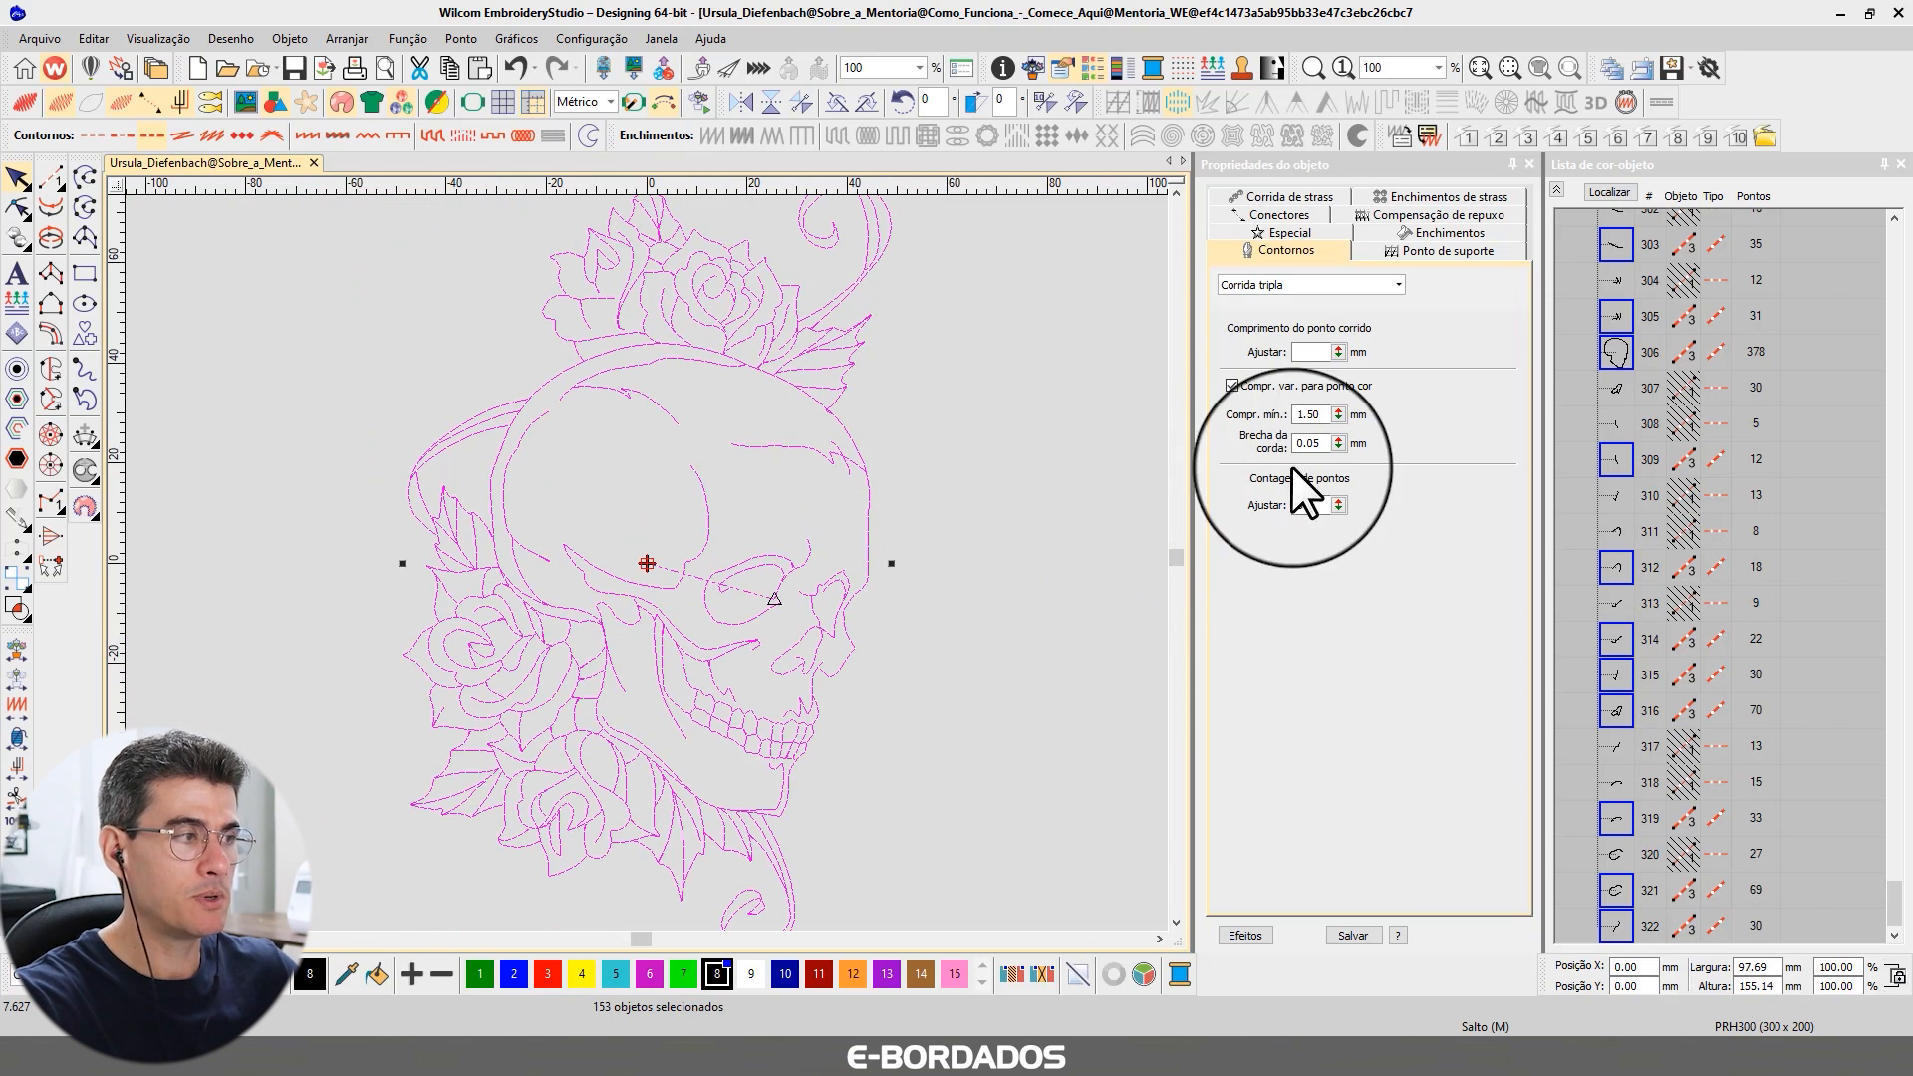
- Set the running stitch length of the selected triple-run objects to 3.00 mm and clear the selection
double_click(1308, 414)
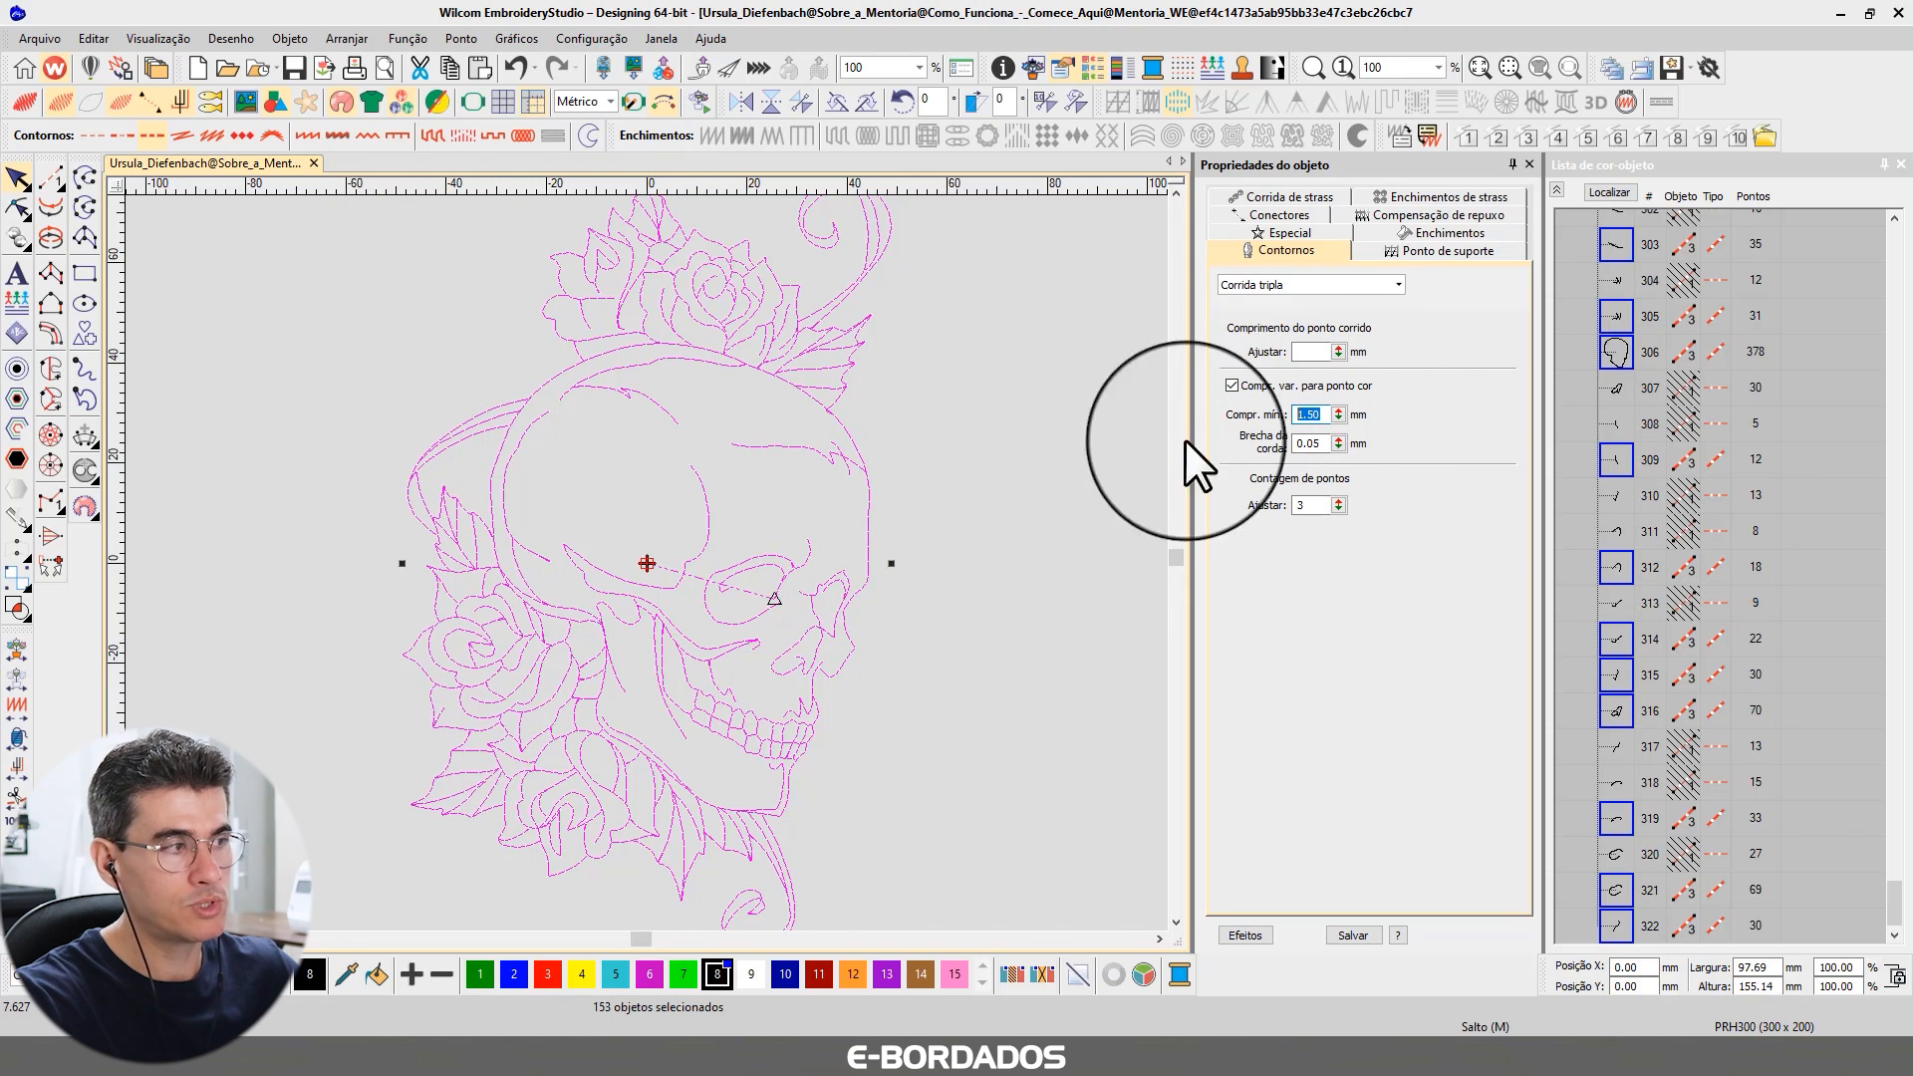
click(1311, 351)
text(3.0)
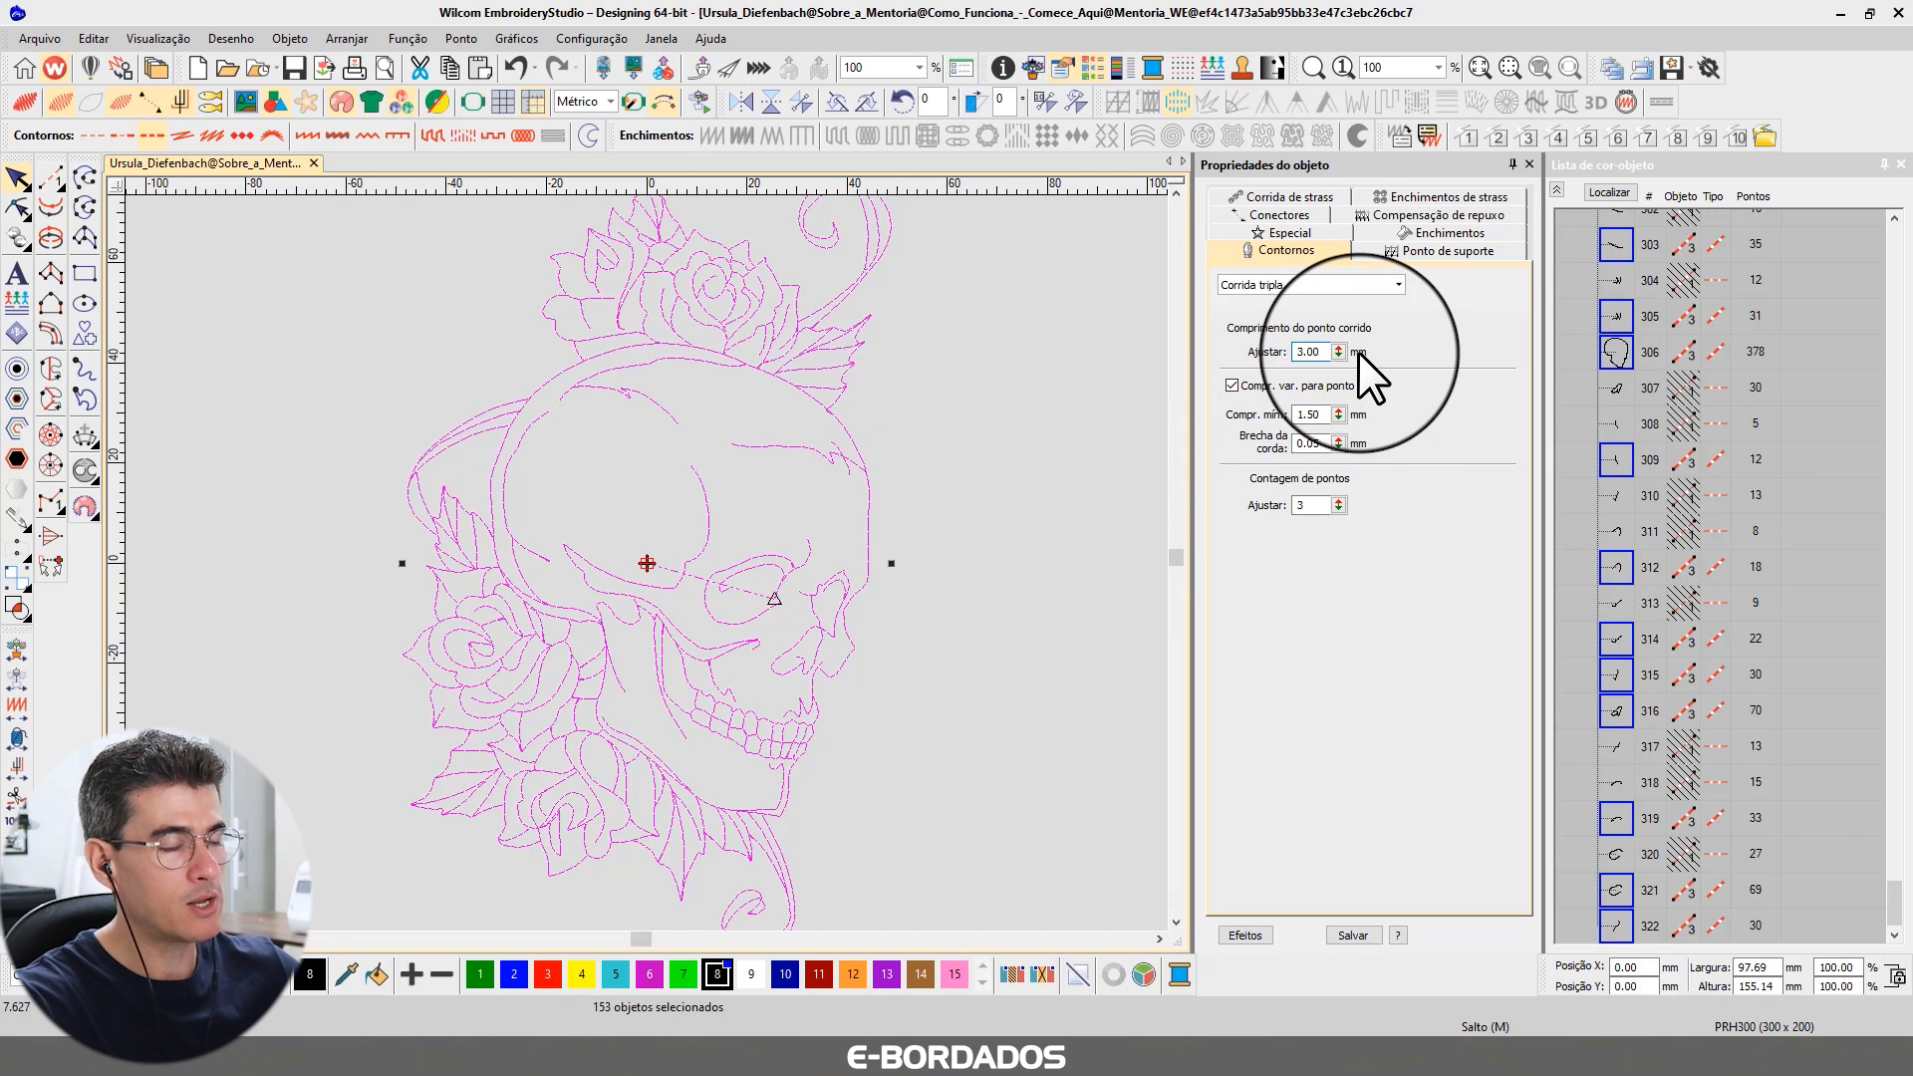
key(Return)
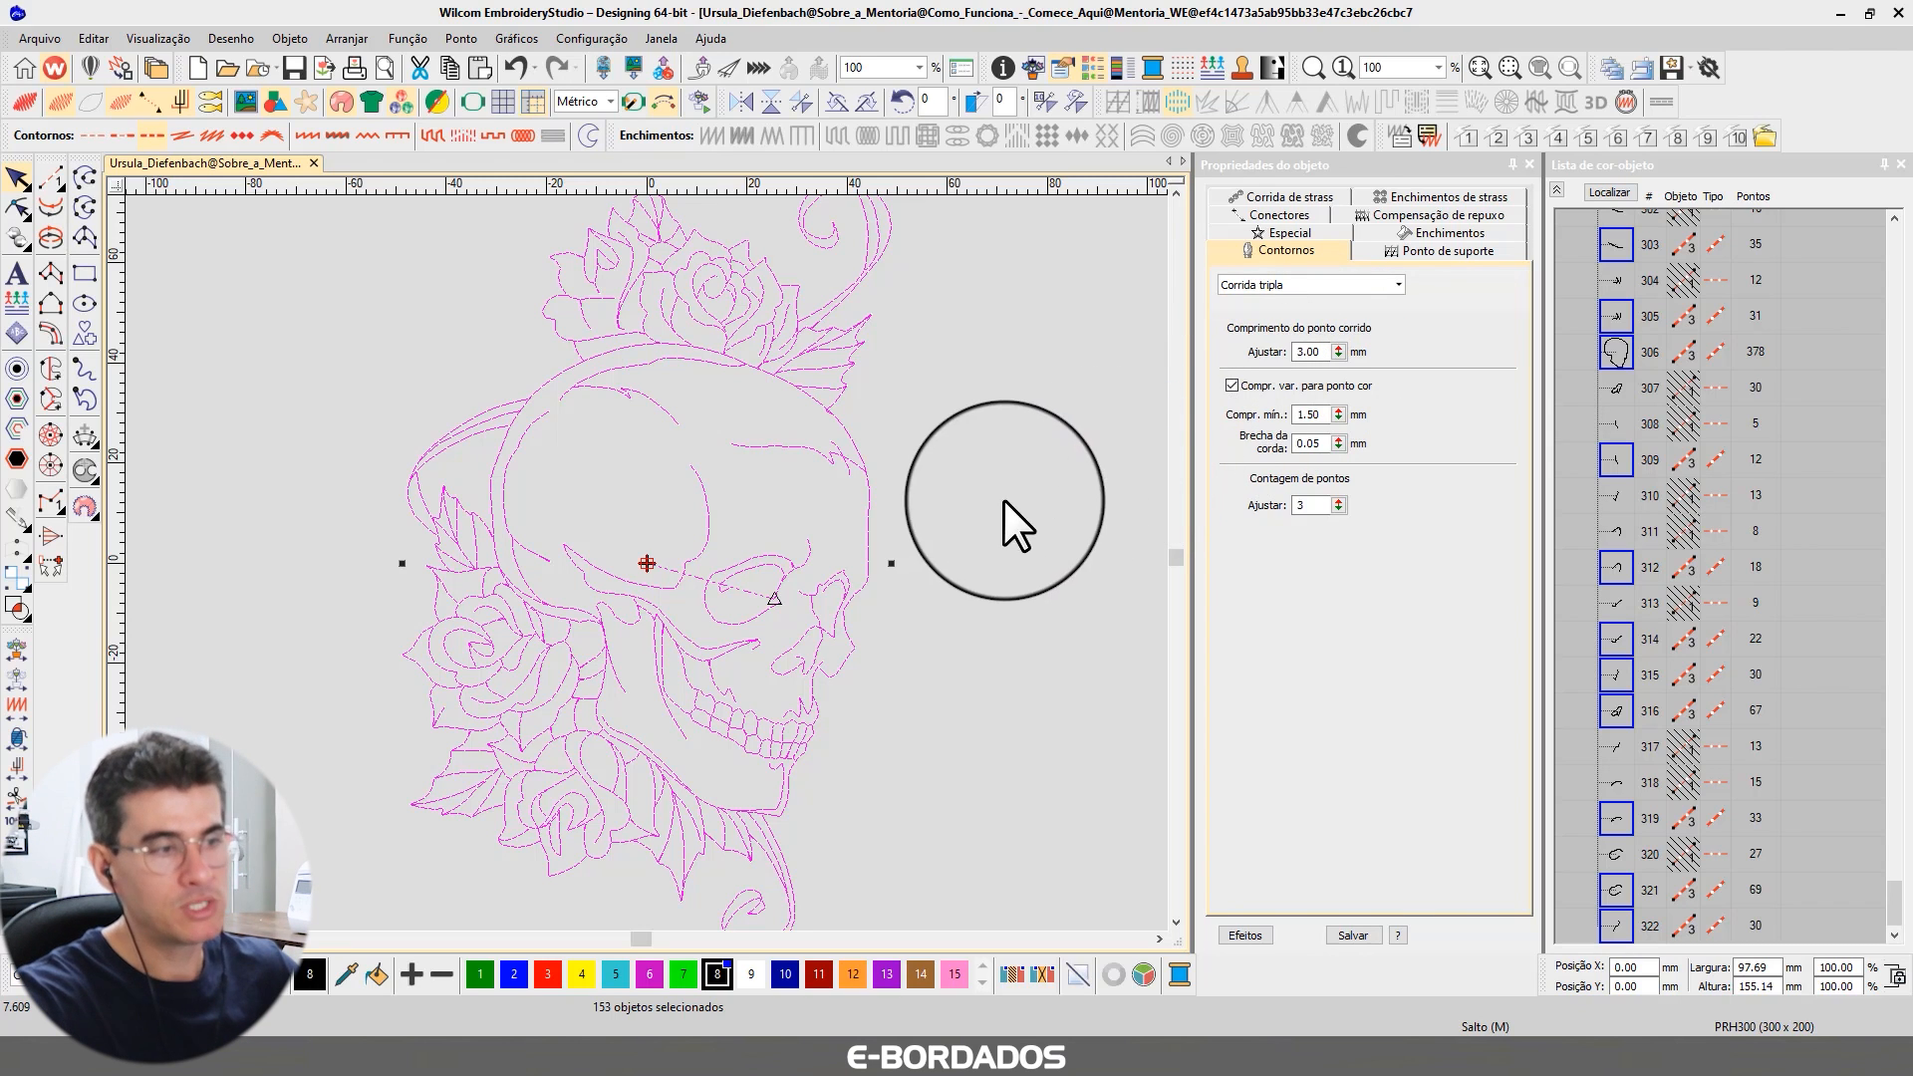
click(981, 636)
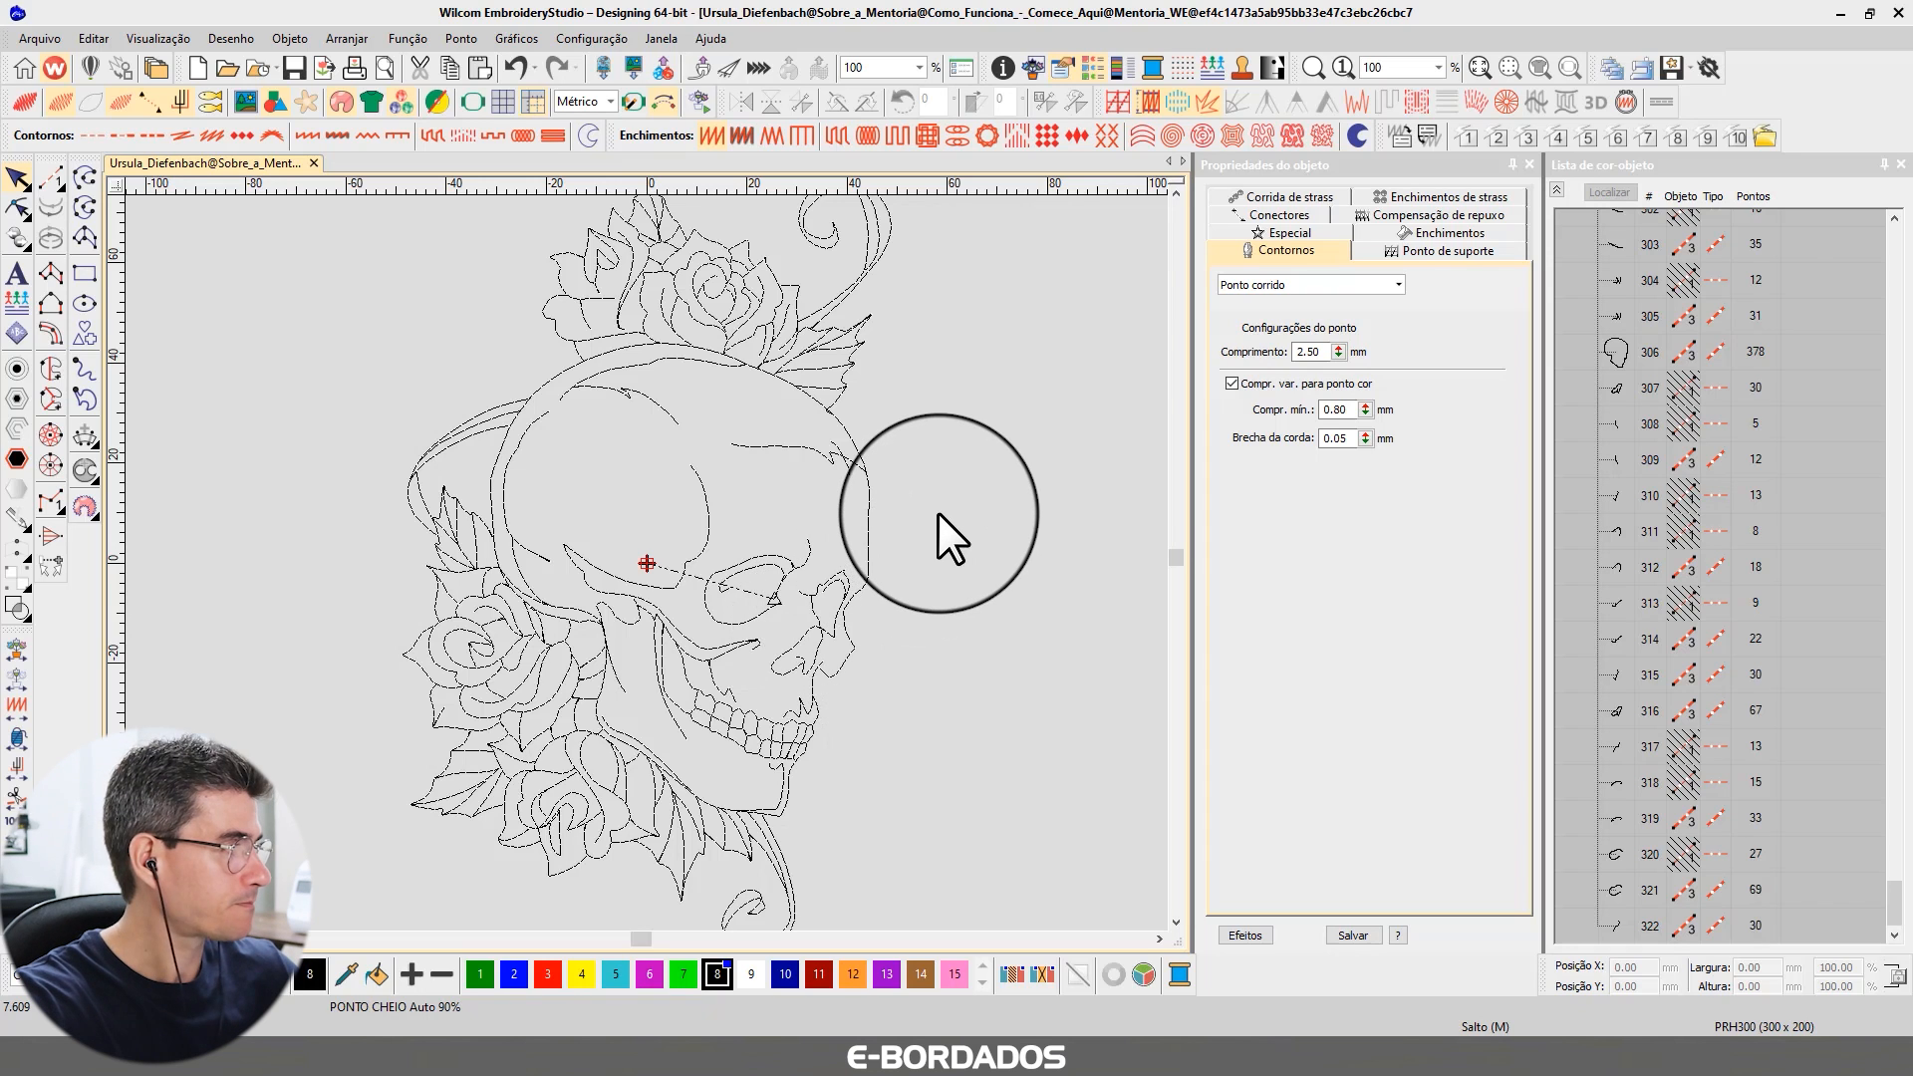
- Preview the design in TrueView, return to the line view, and hide the needle points at the upper roses
key(t)
key(t)
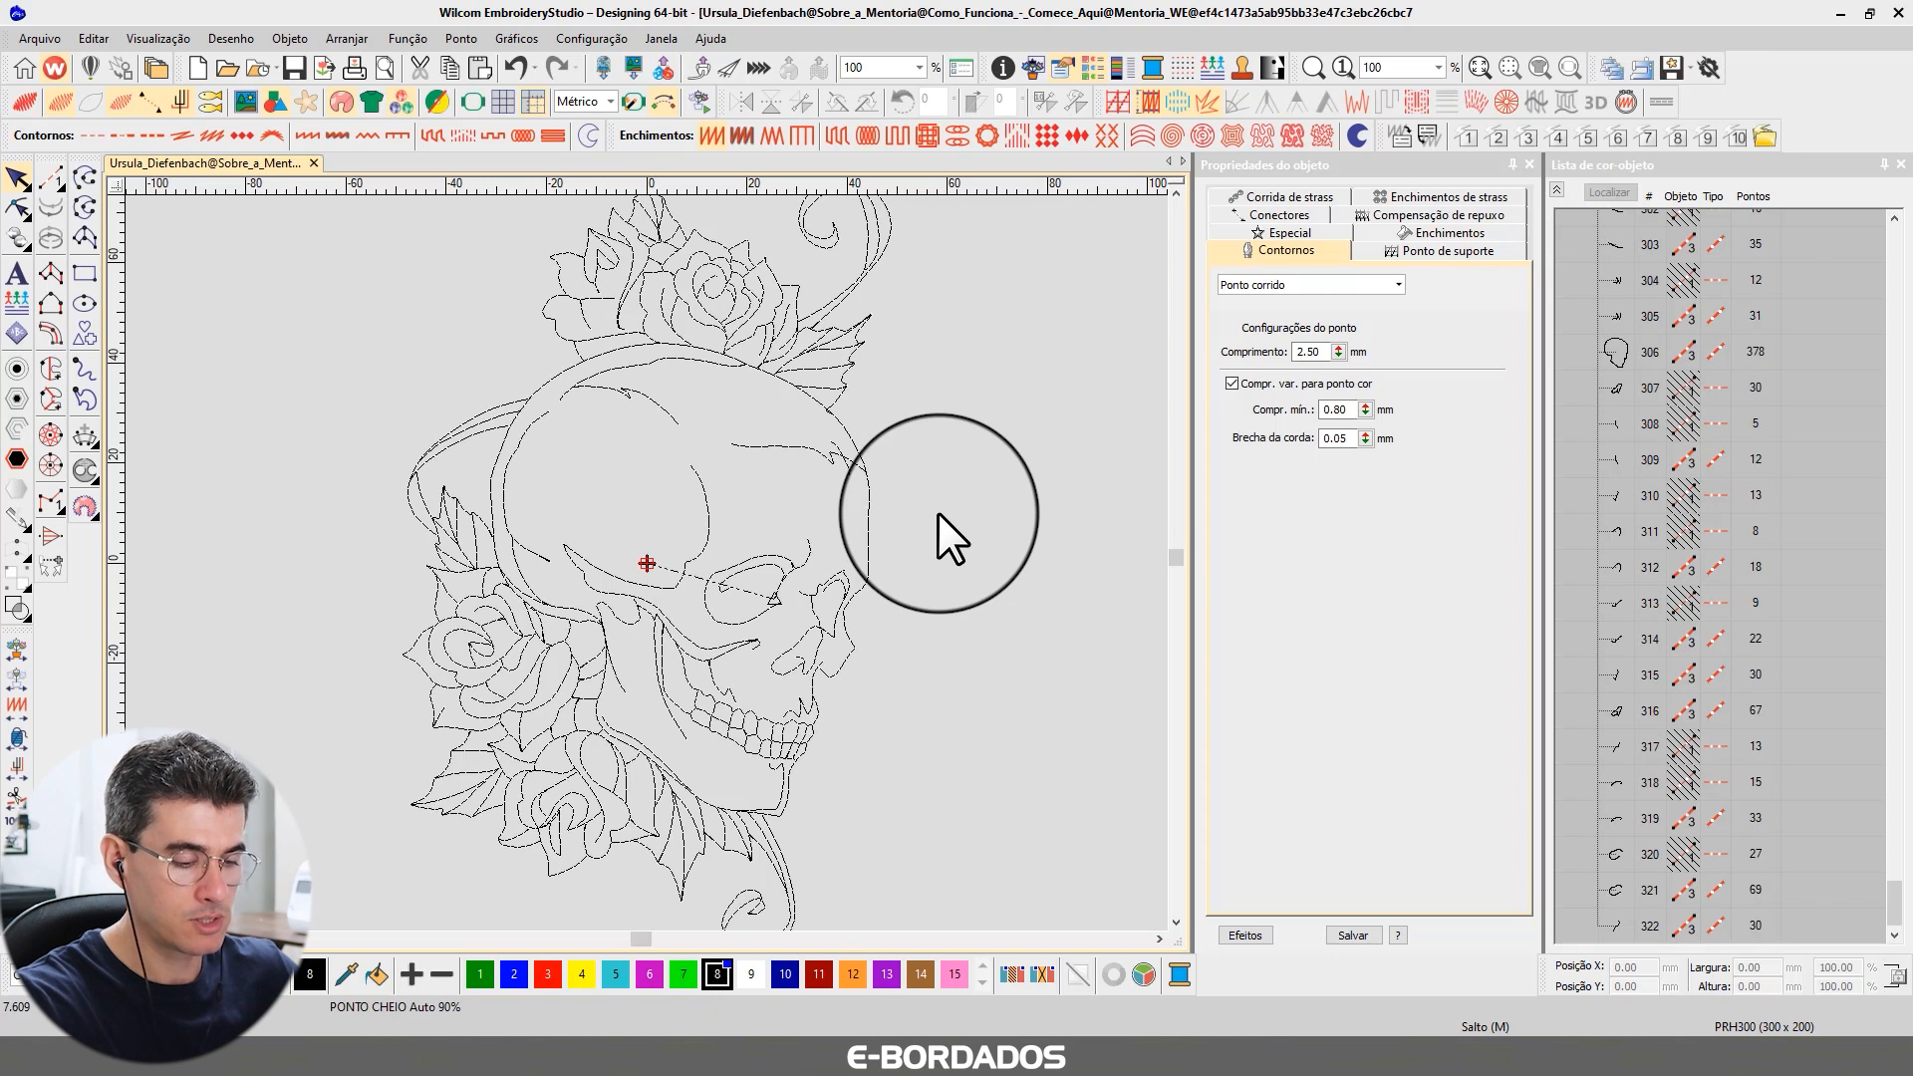
key(t)
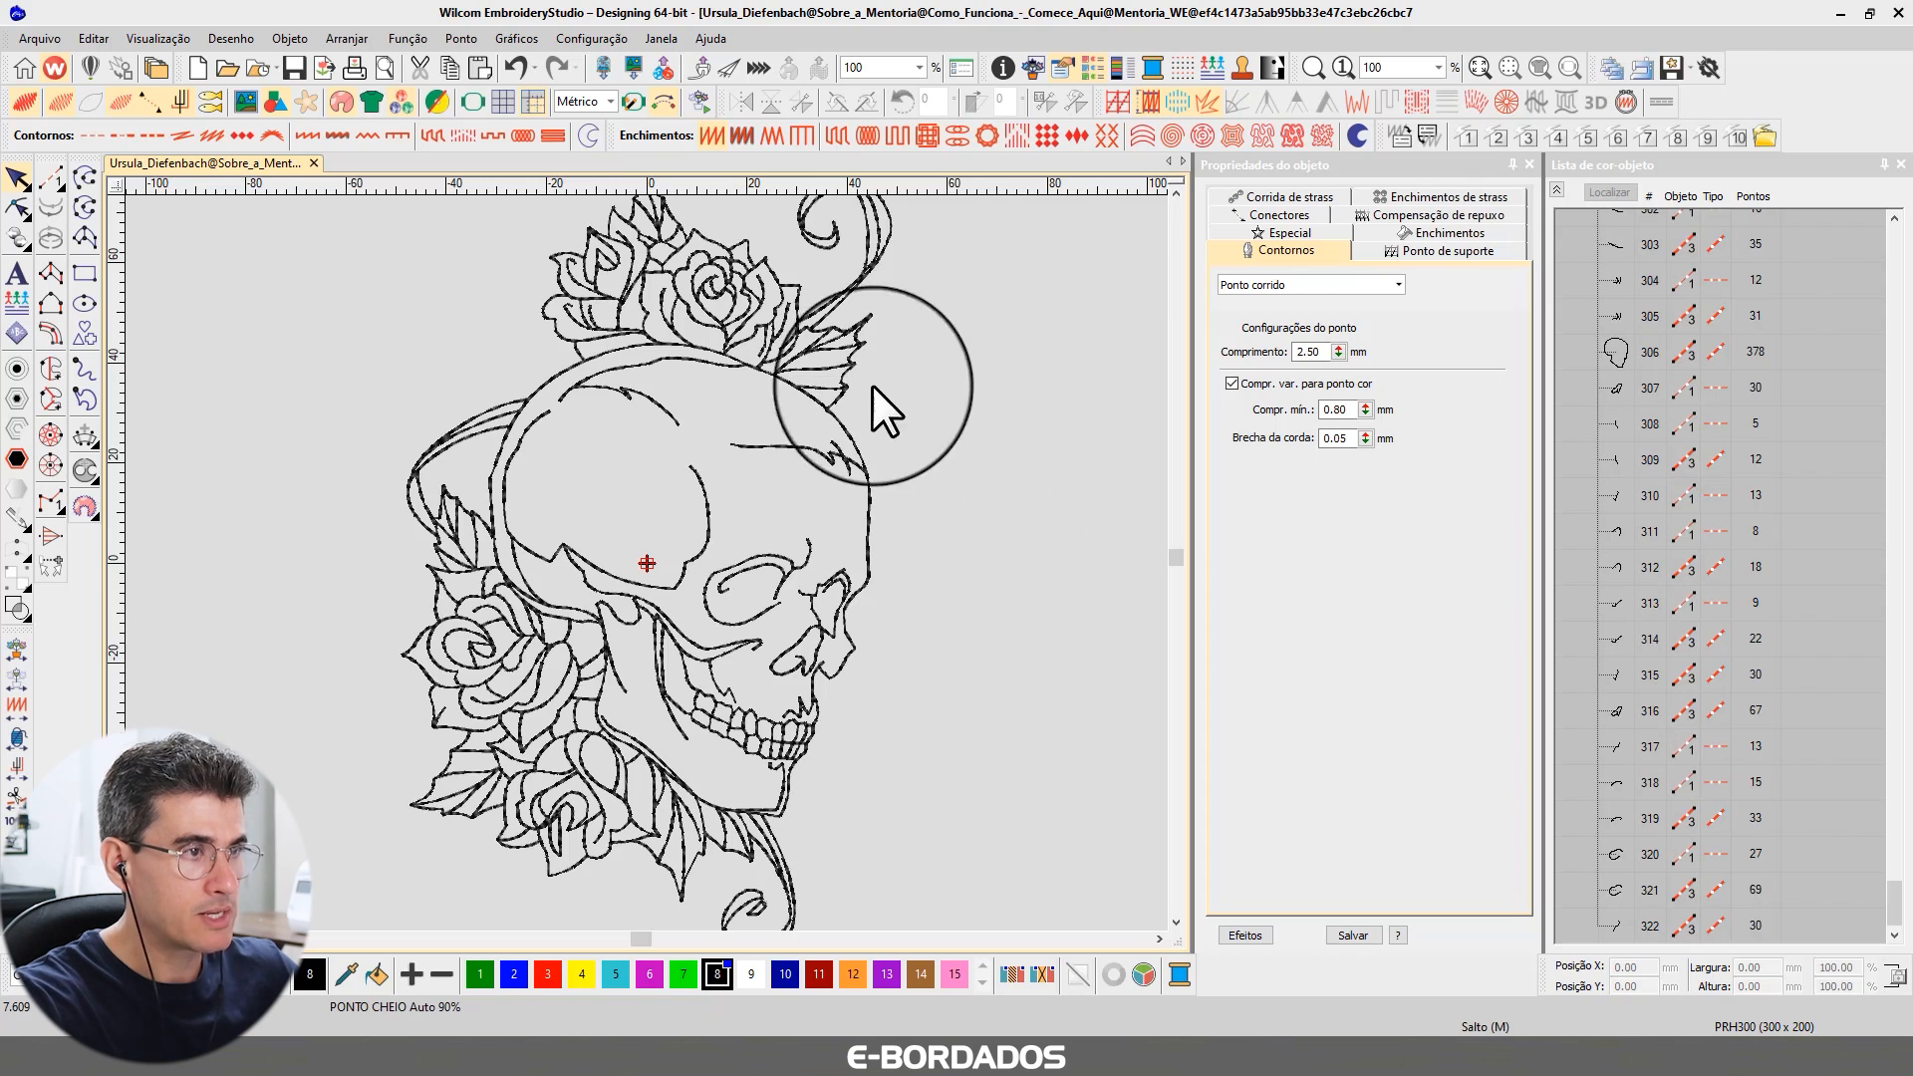
click(1174, 192)
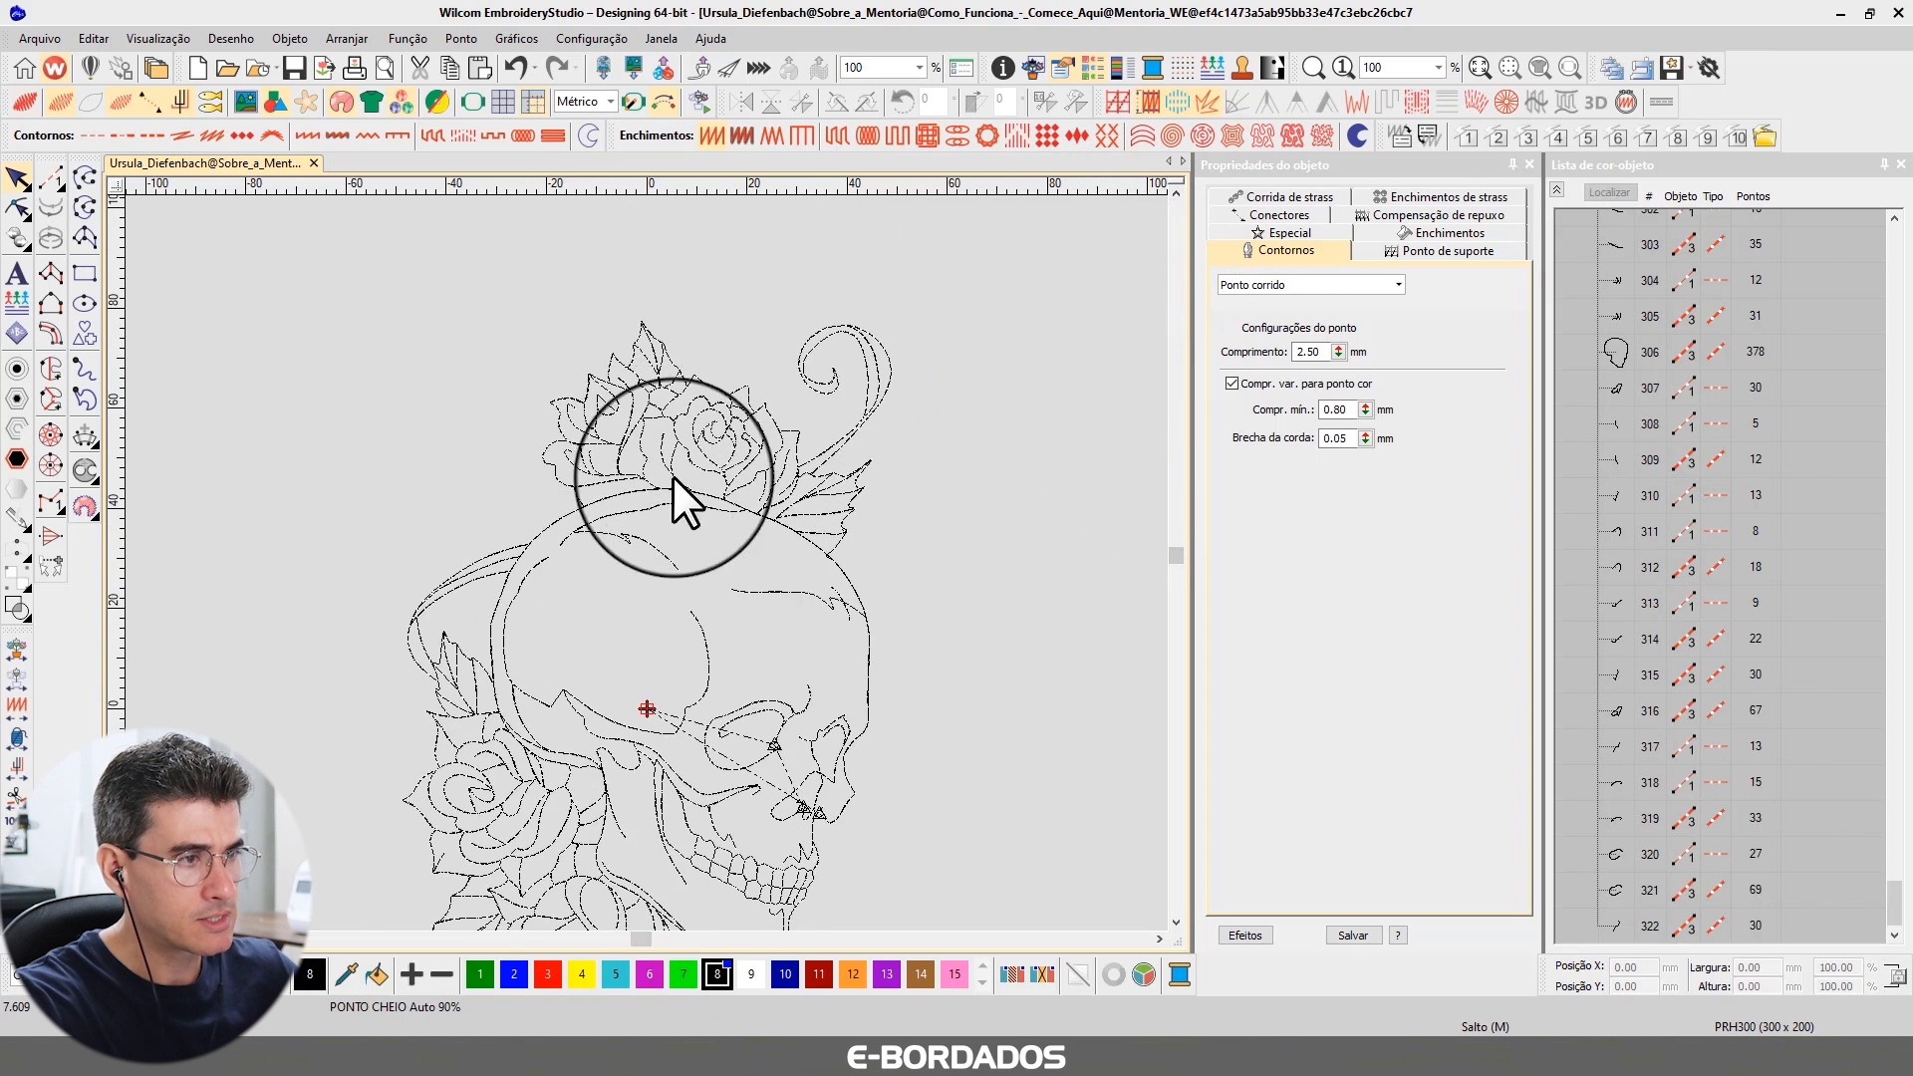
scroll(650, 568, up, 4)
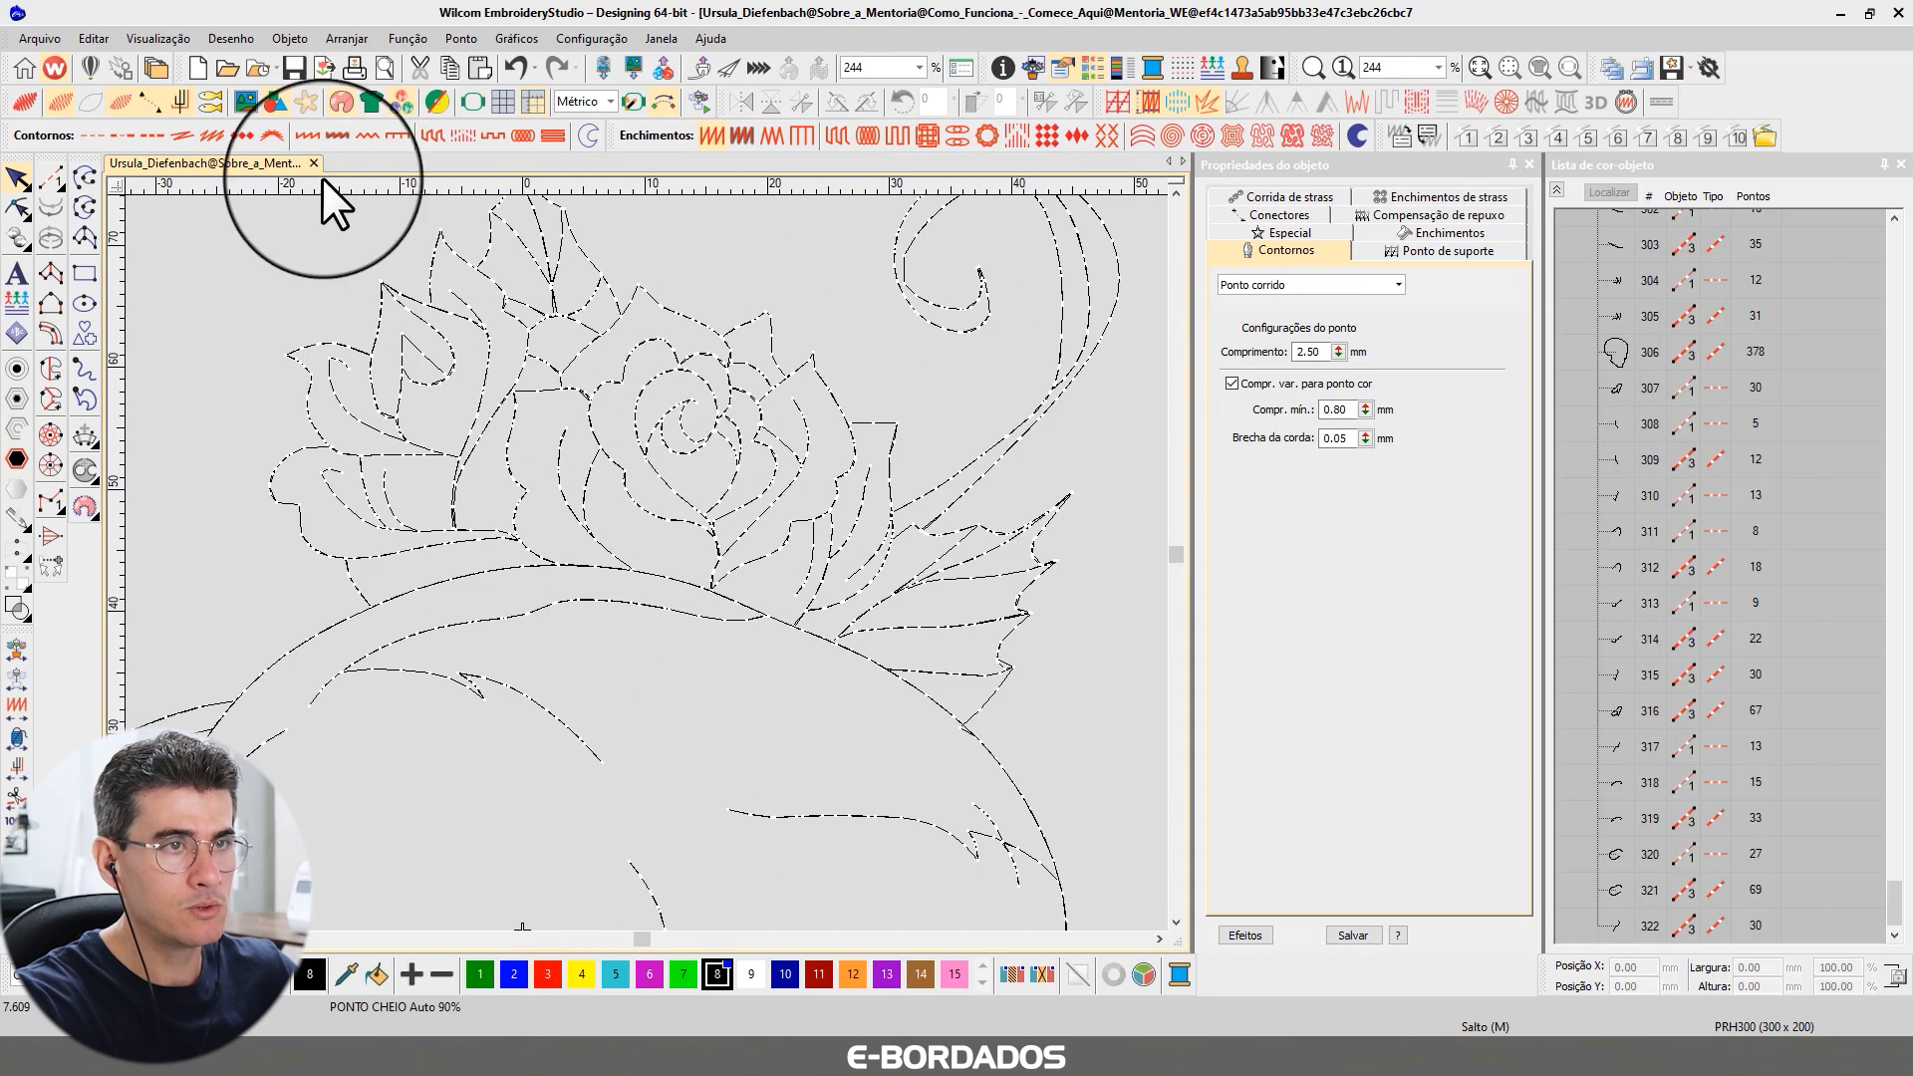
click(115, 103)
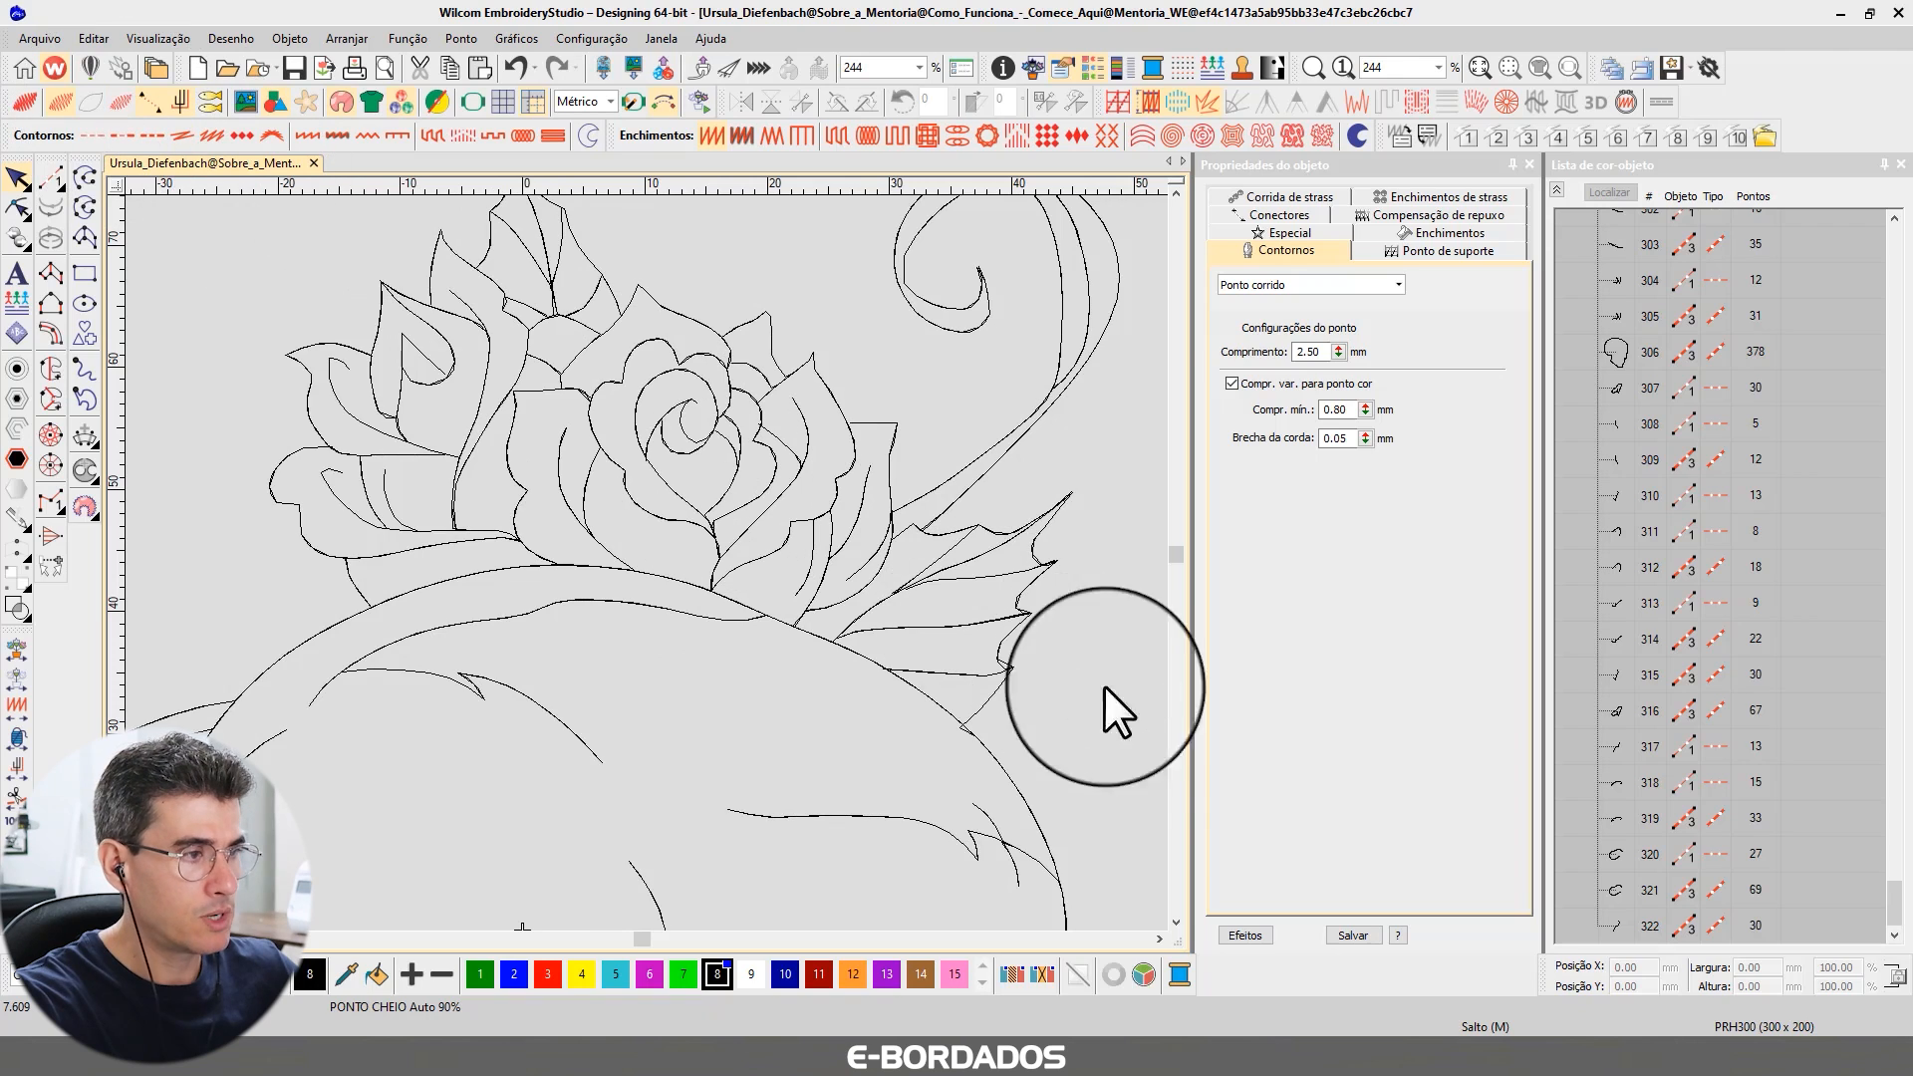
- Review the line work from the jaw up to the upper roses, and collapse the colour-object list to its colour summary
click(1176, 921)
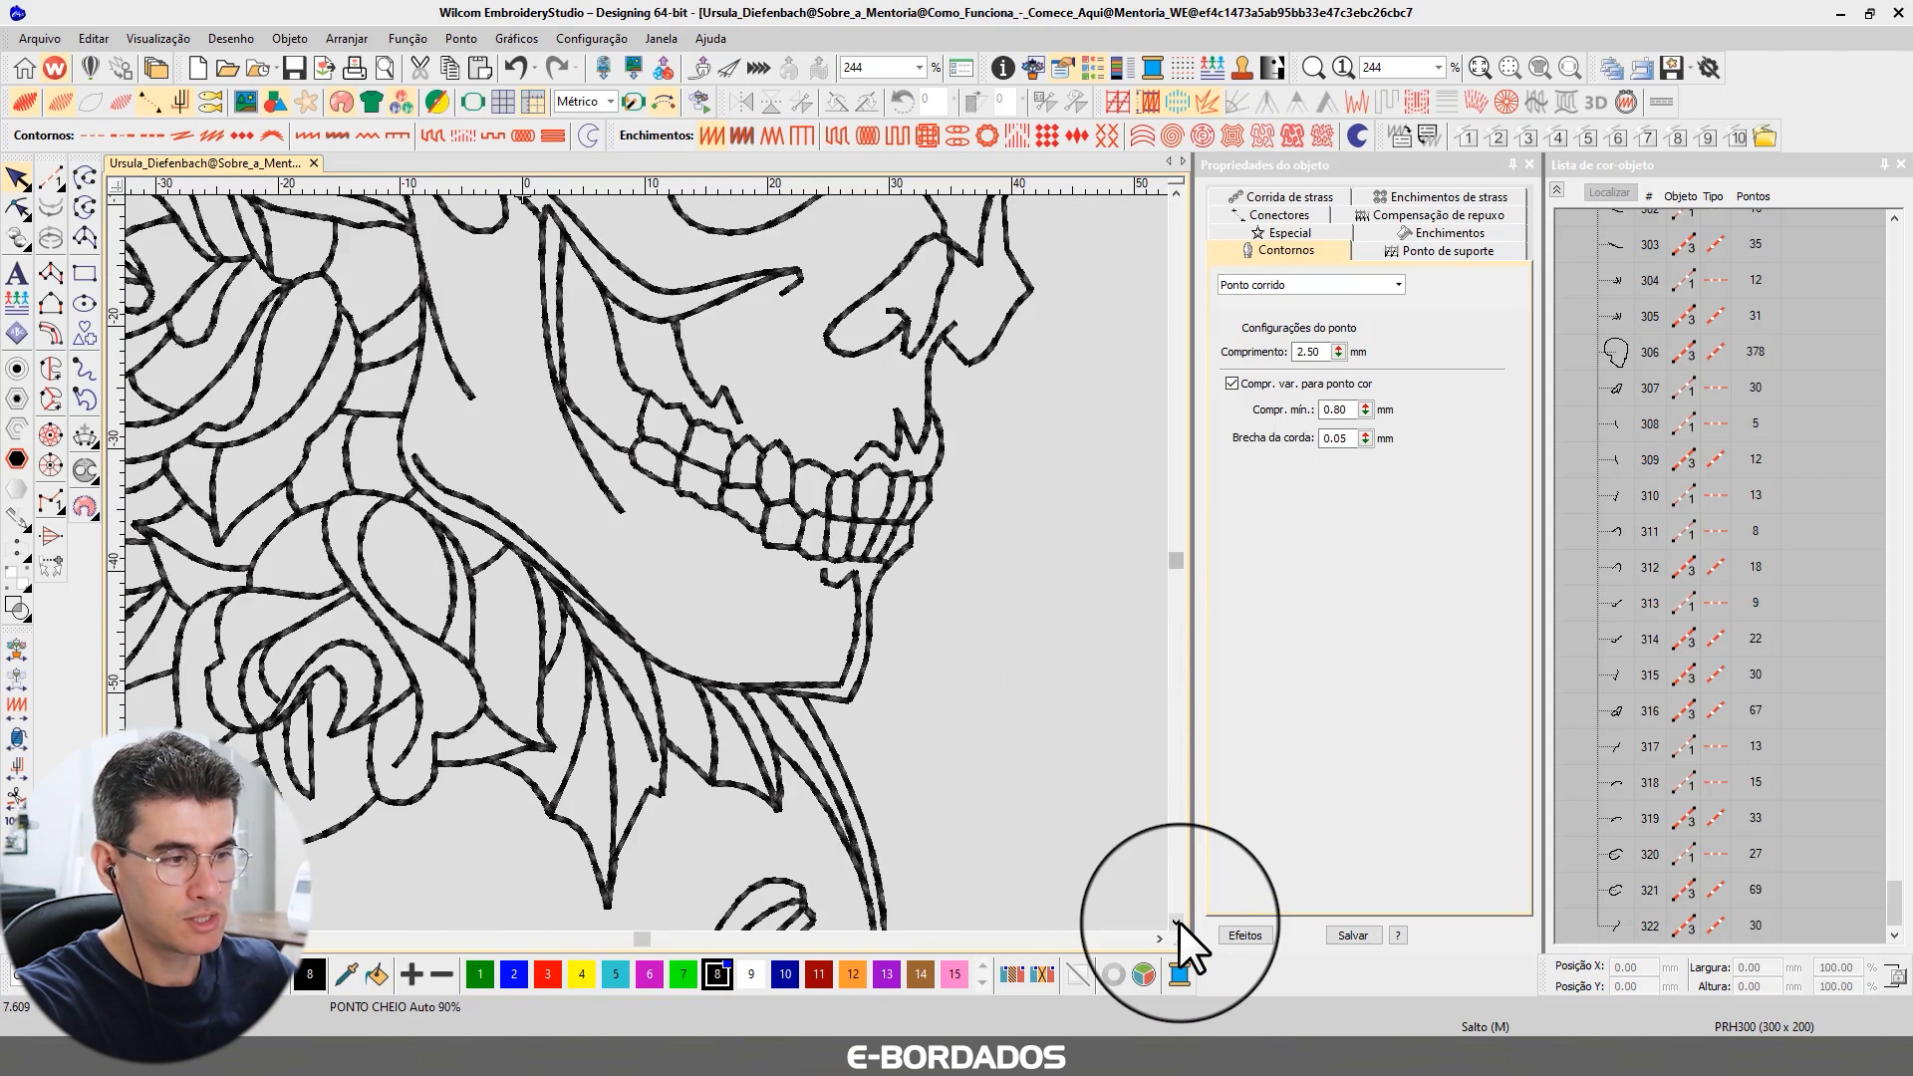
scroll(610, 481, down, 2)
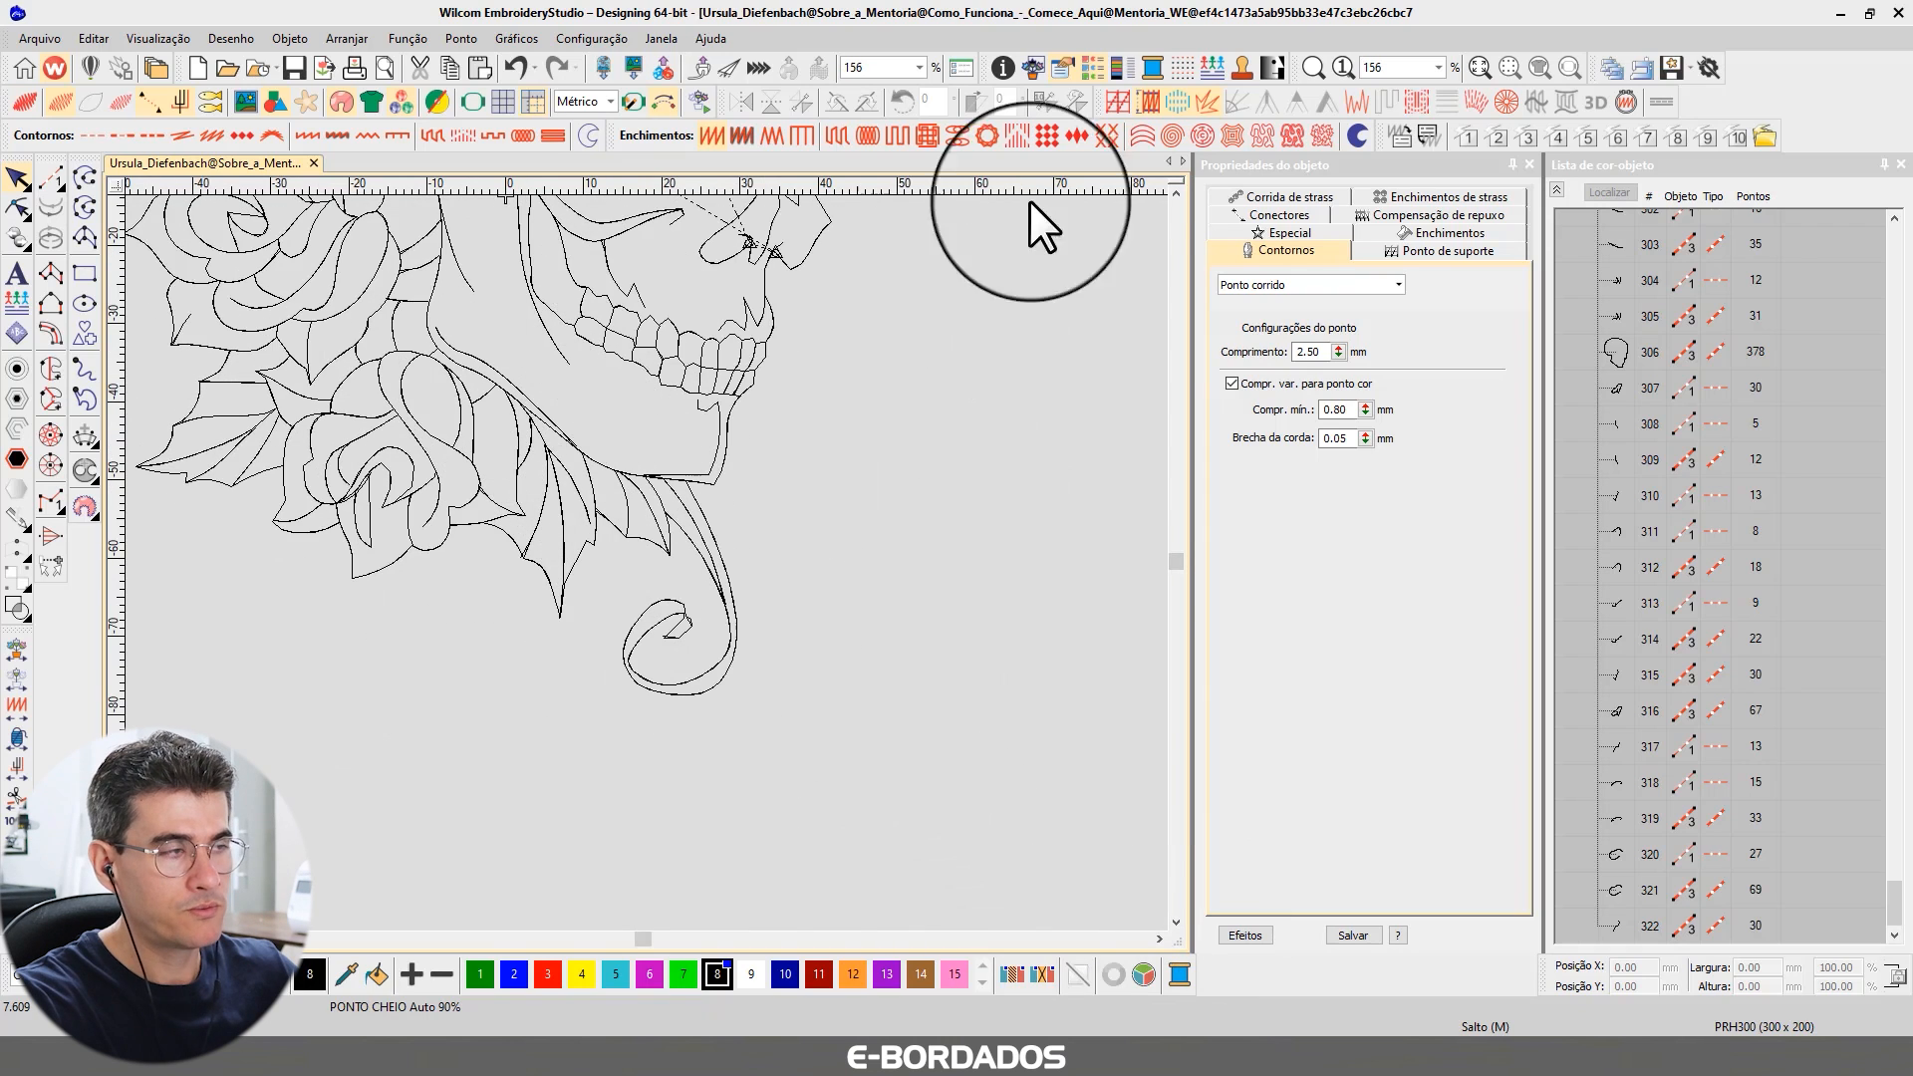
click(1176, 191)
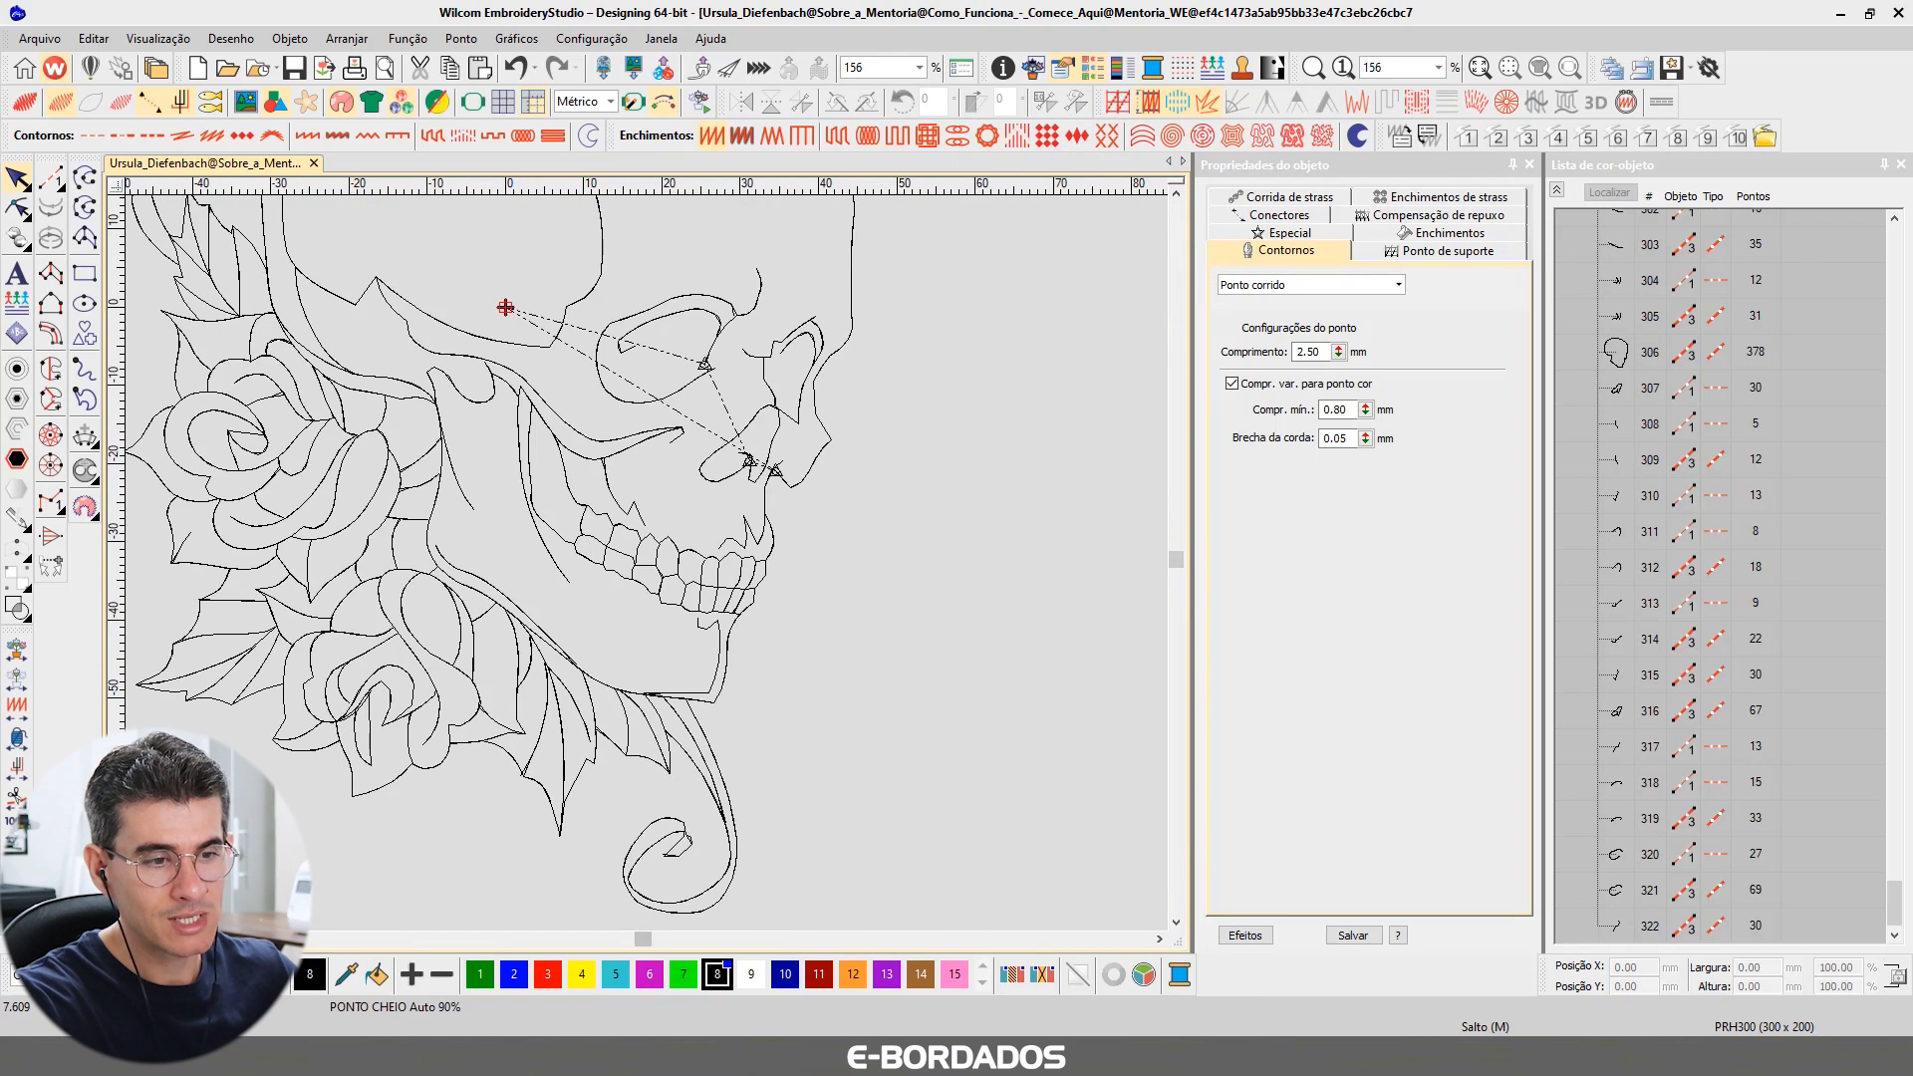
drag(642, 939, 639, 938)
click(1175, 194)
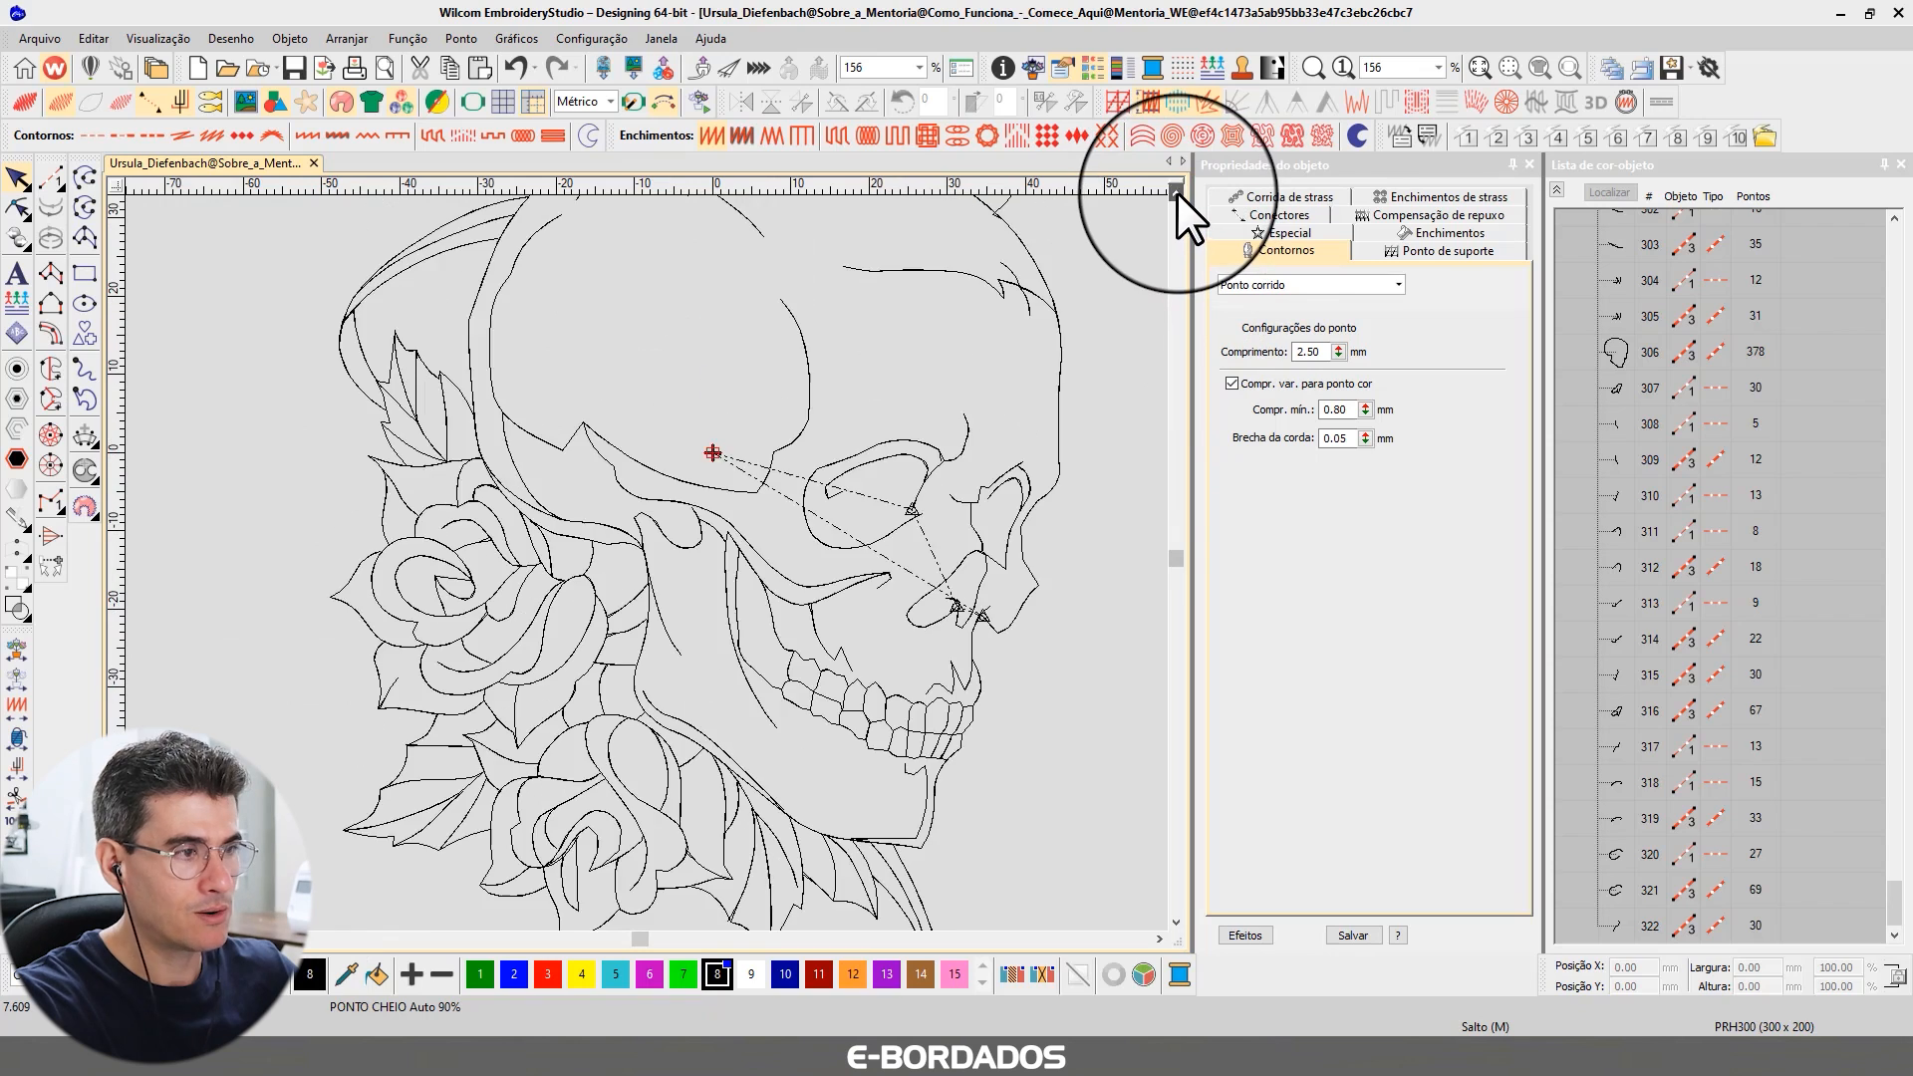
click(1175, 193)
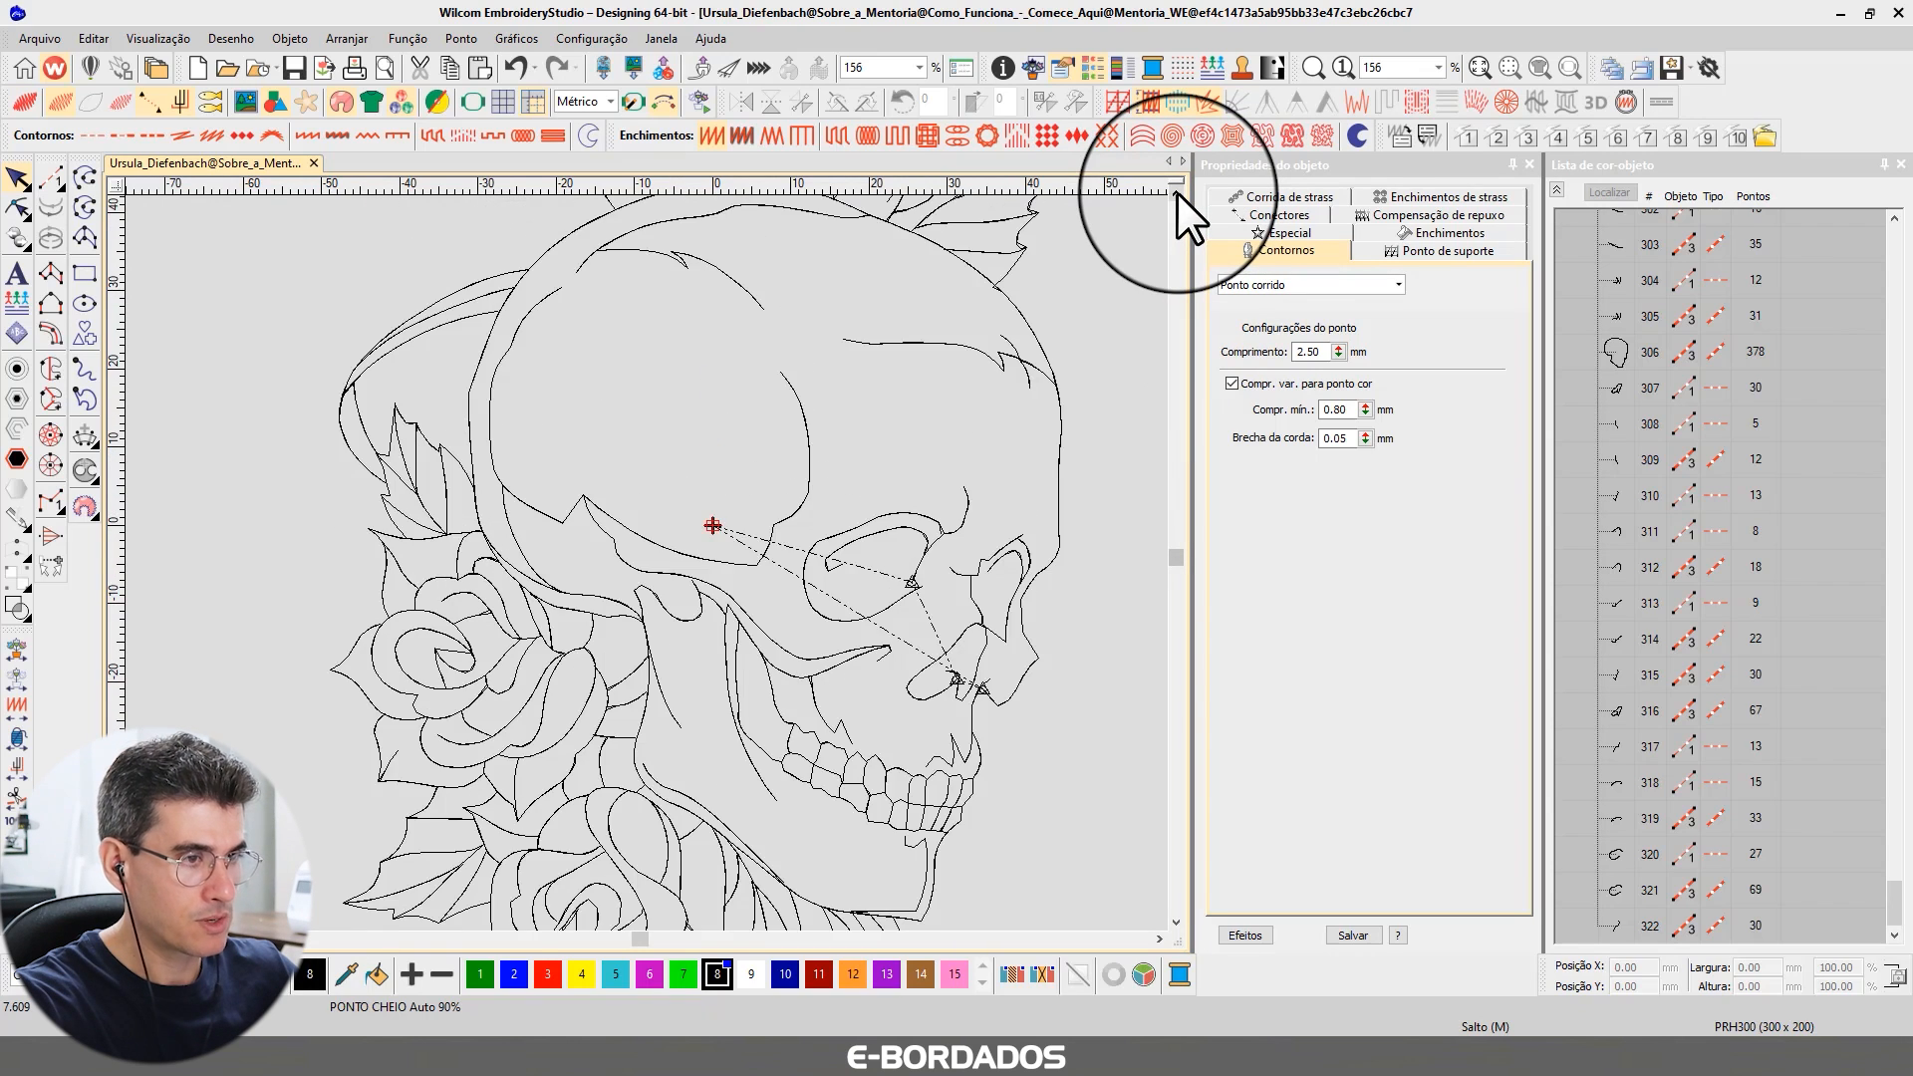
click(1175, 193)
click(1175, 193)
click(1176, 193)
click(1176, 193)
click(1176, 194)
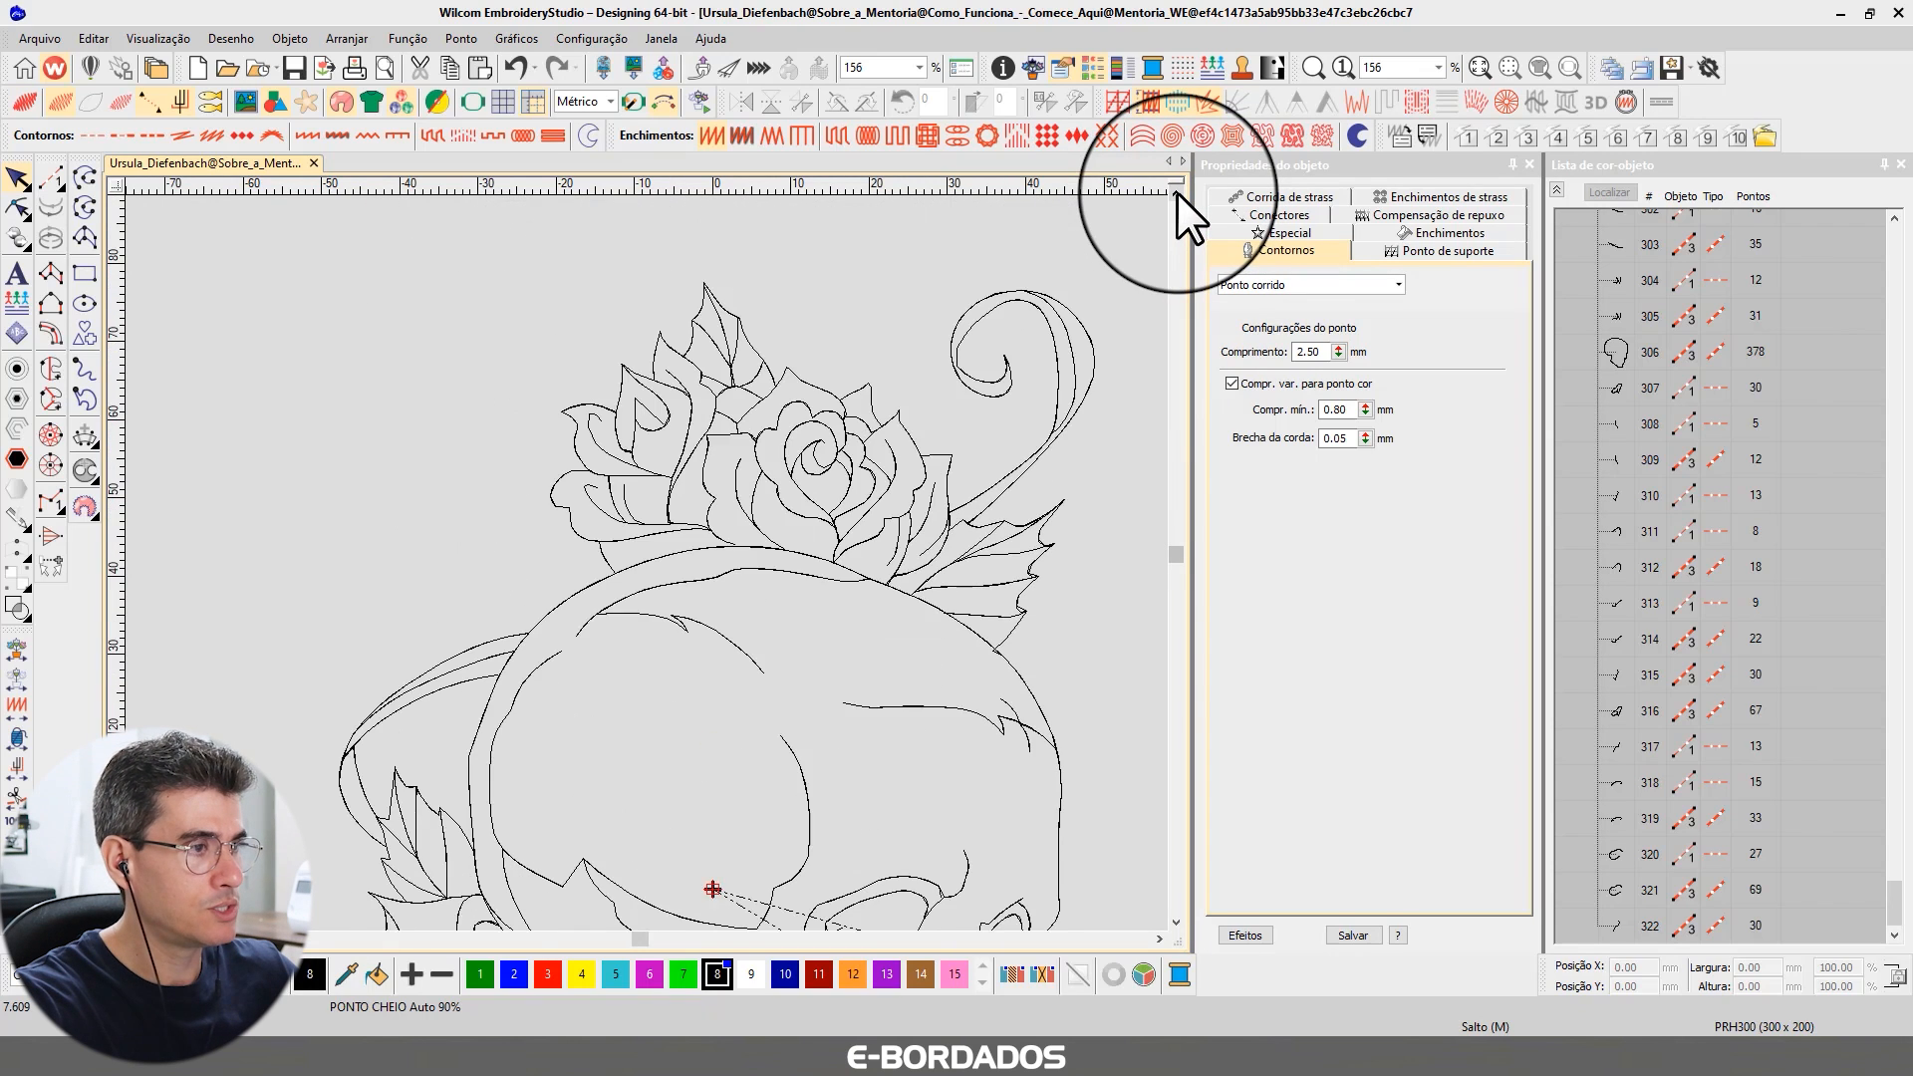
click(1556, 190)
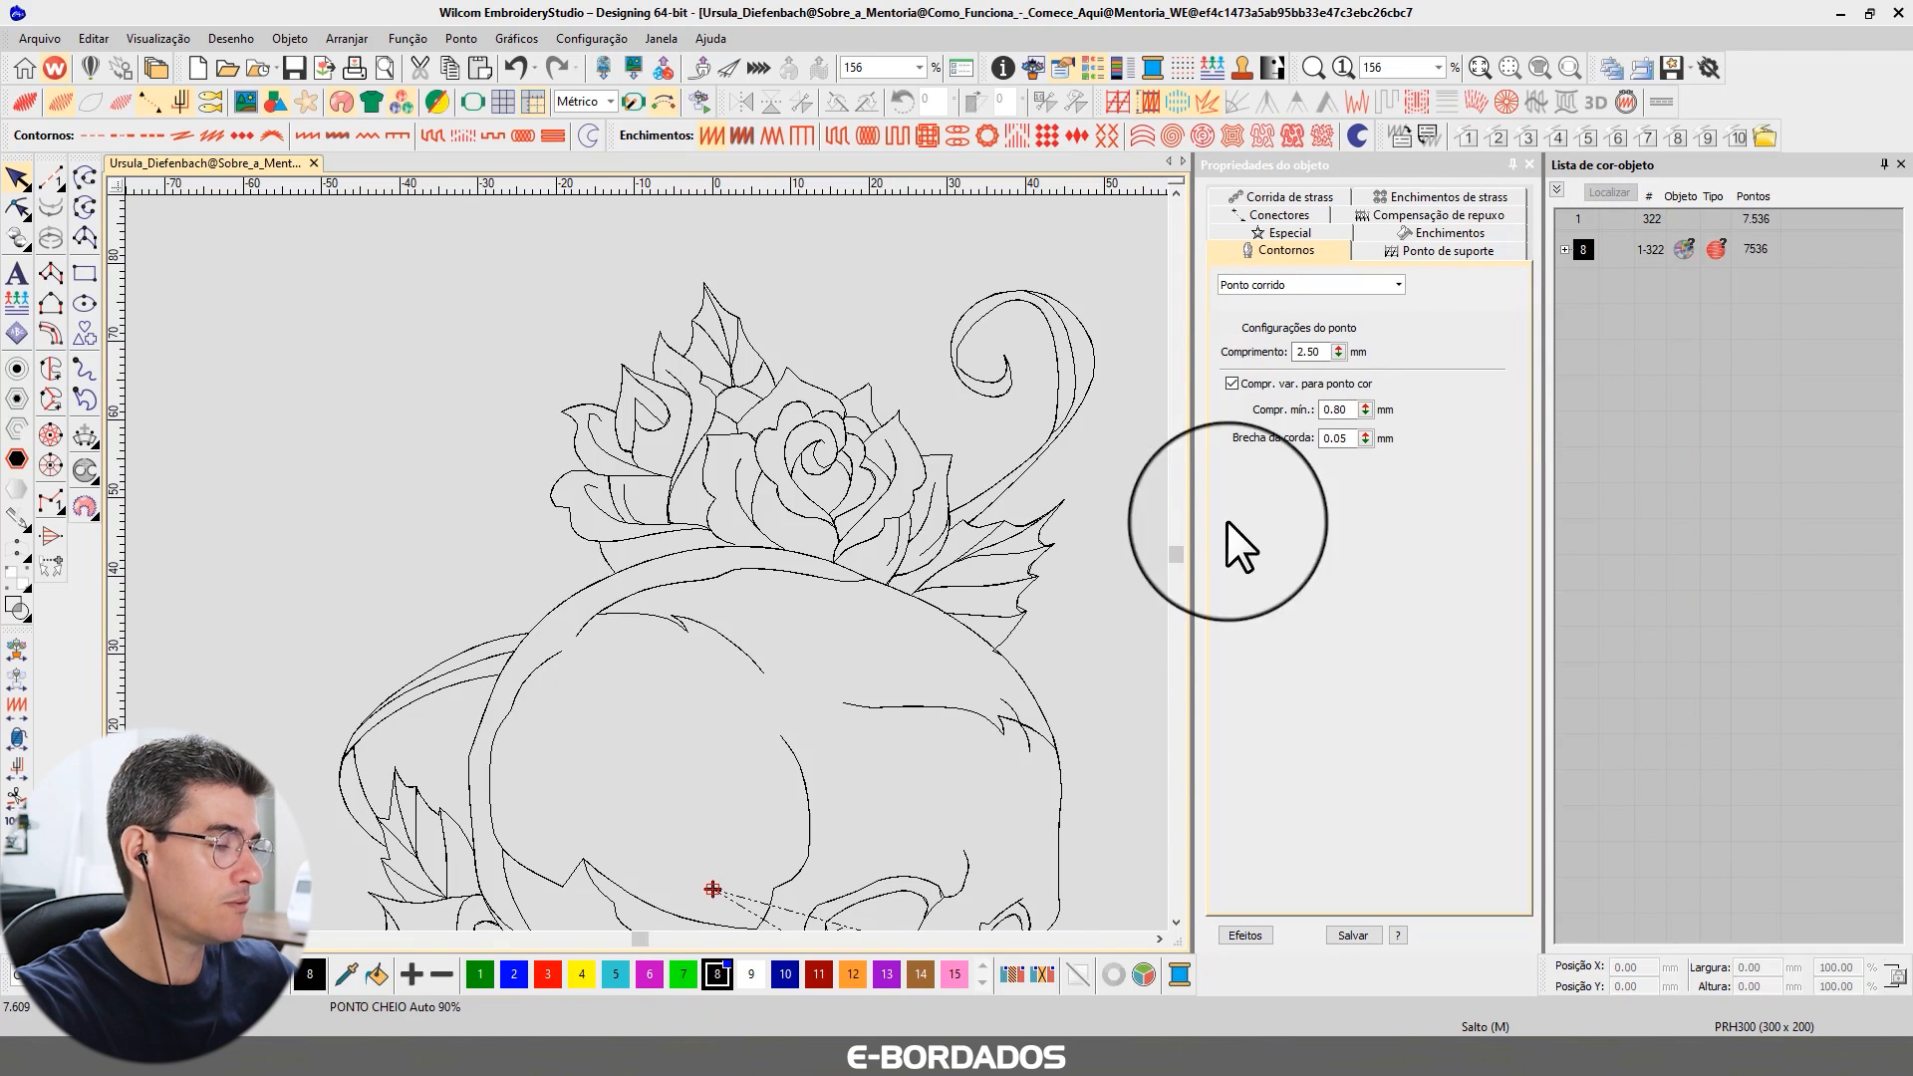
- Examine the line joints around the lower rose and leaves, and select the leaf line that starts at the rose's petal
click(1178, 923)
click(1178, 922)
click(1177, 923)
click(1178, 923)
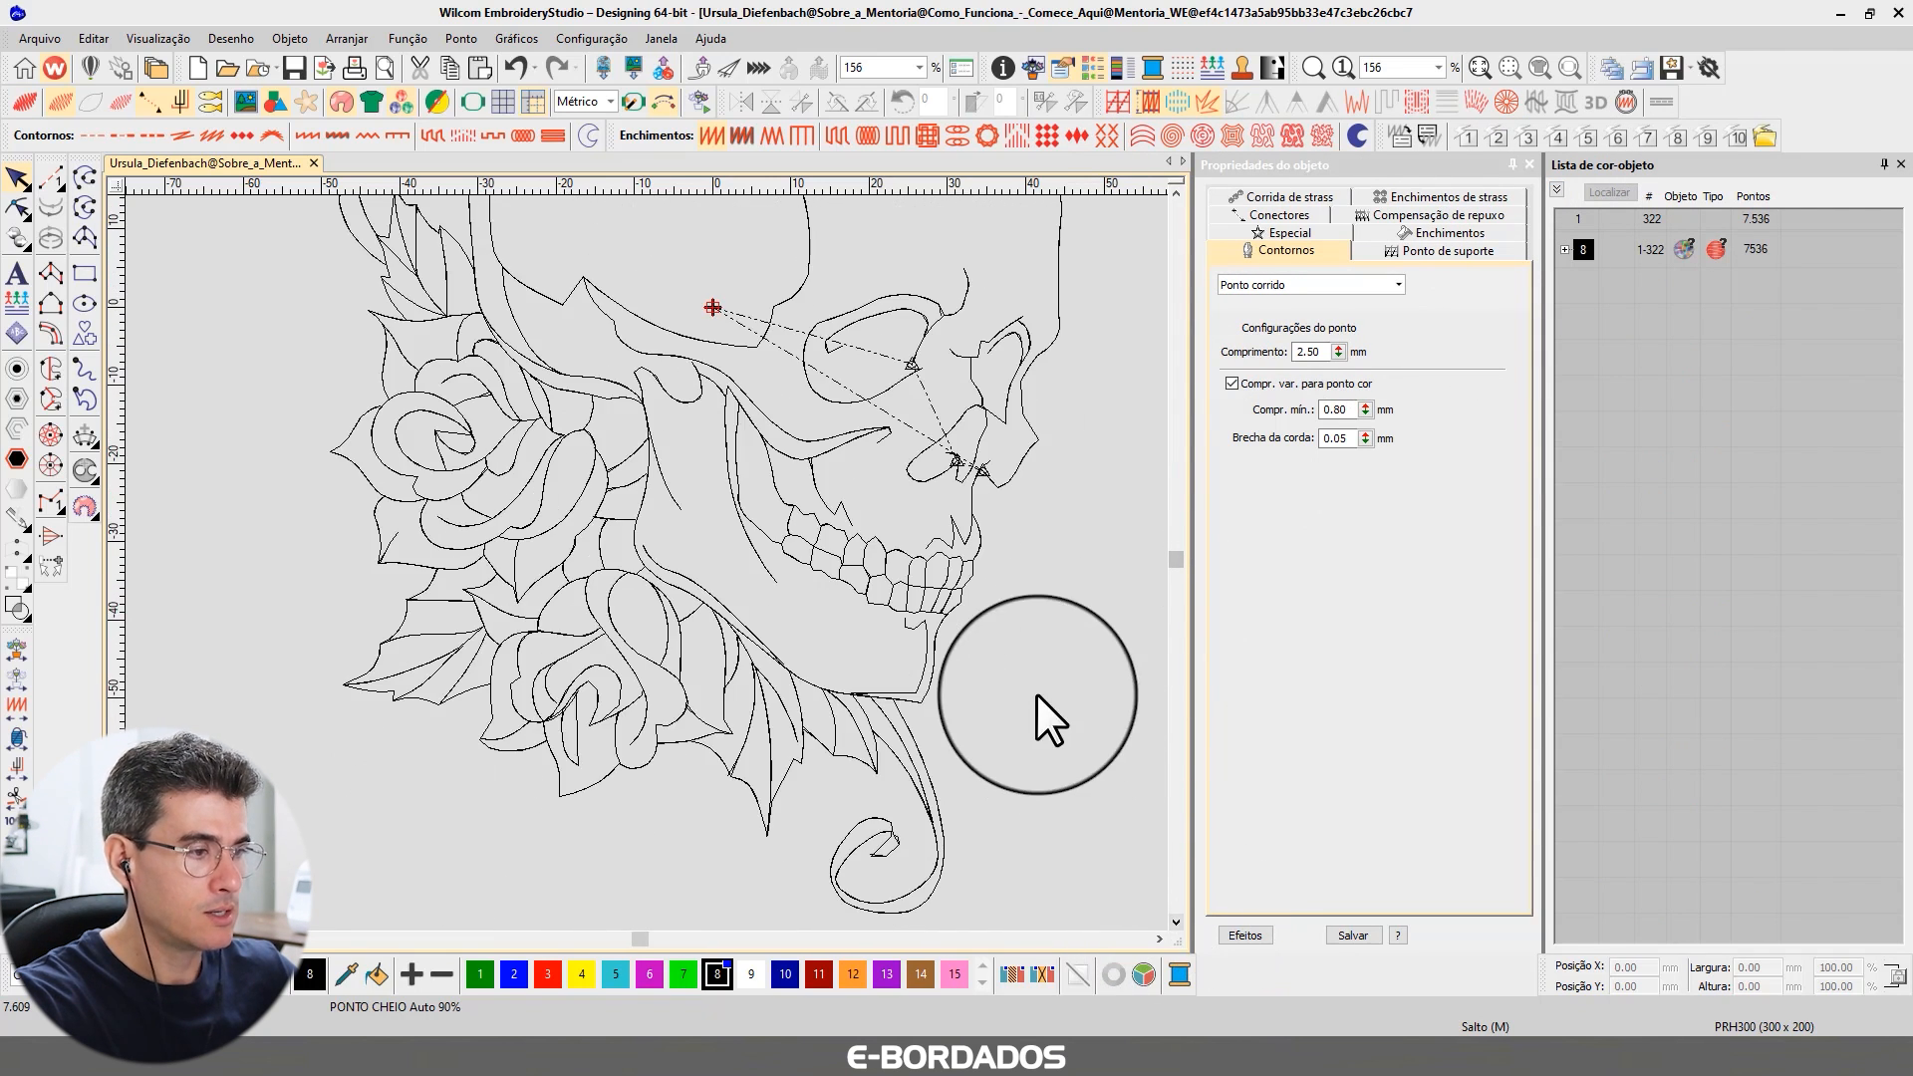
scroll(749, 769, up, 4)
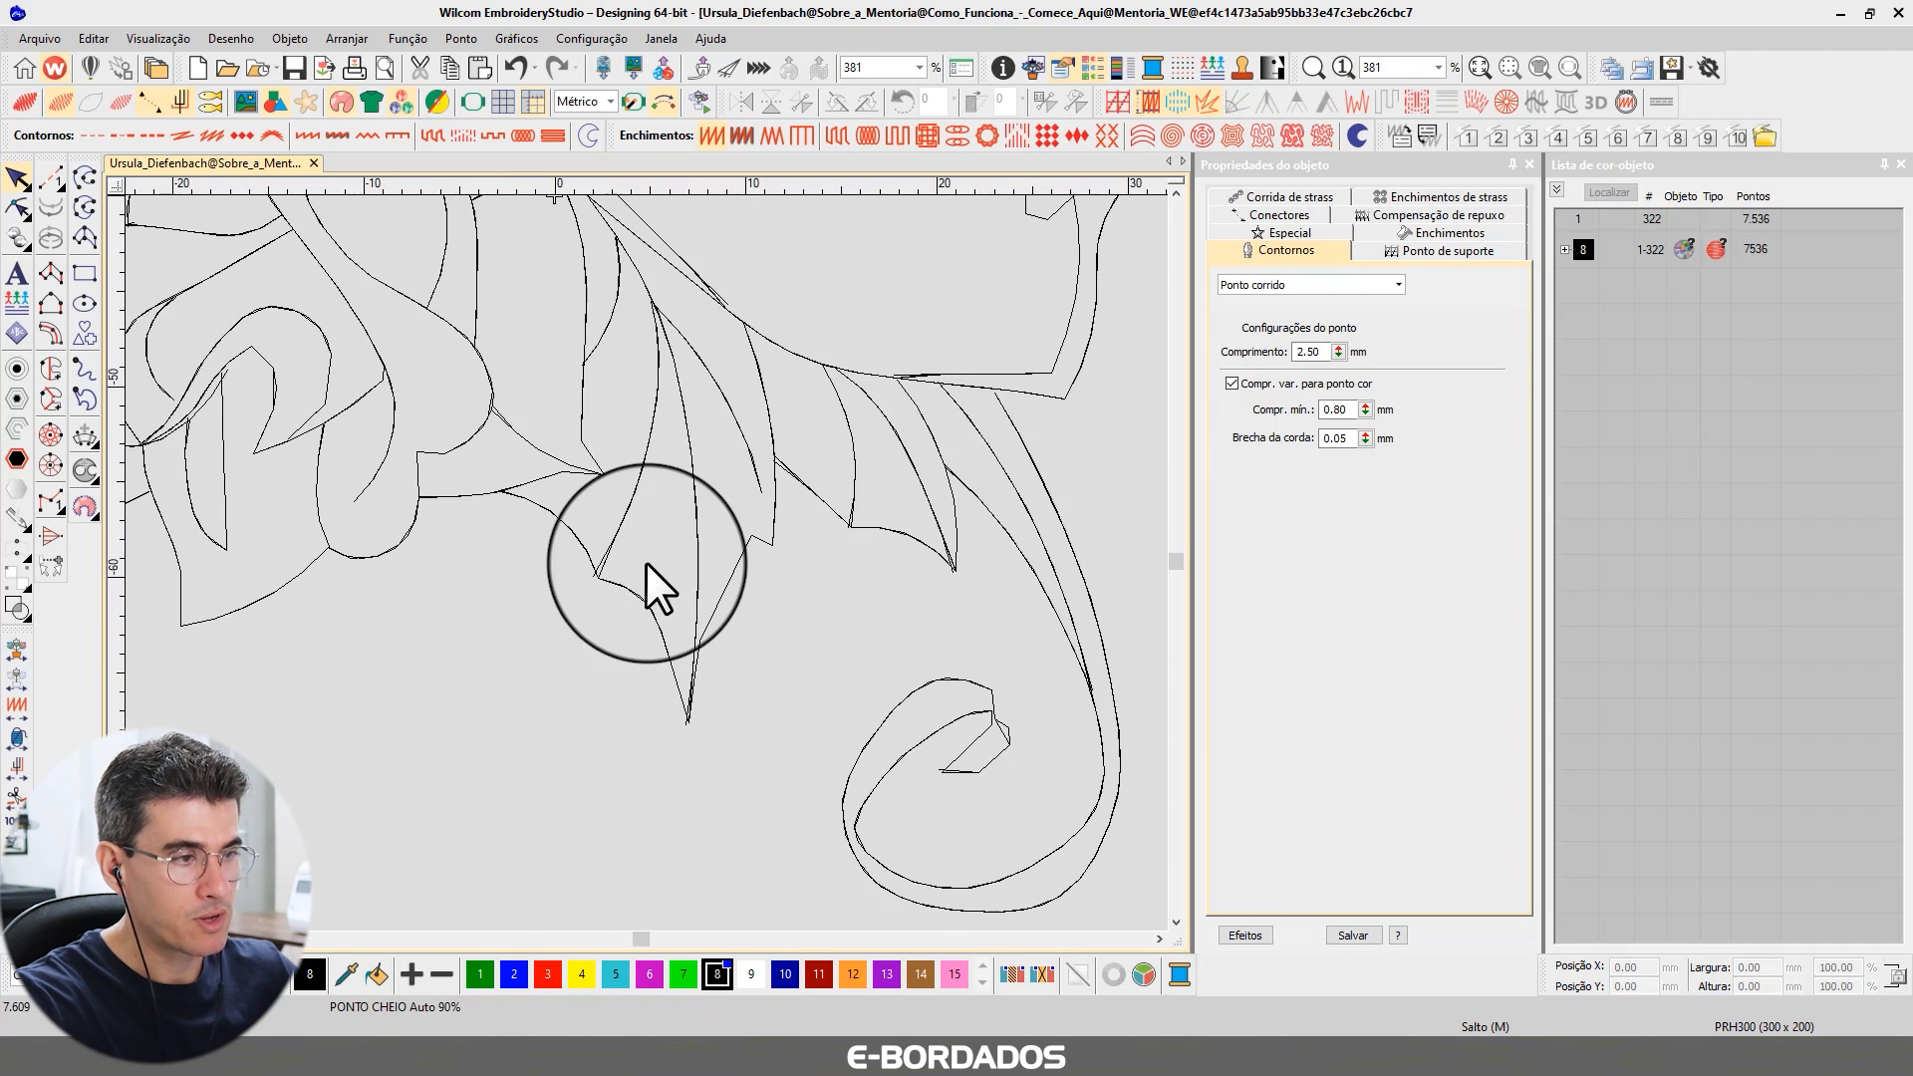
scroll(645, 560, down, 2)
scroll(645, 562, up, 3)
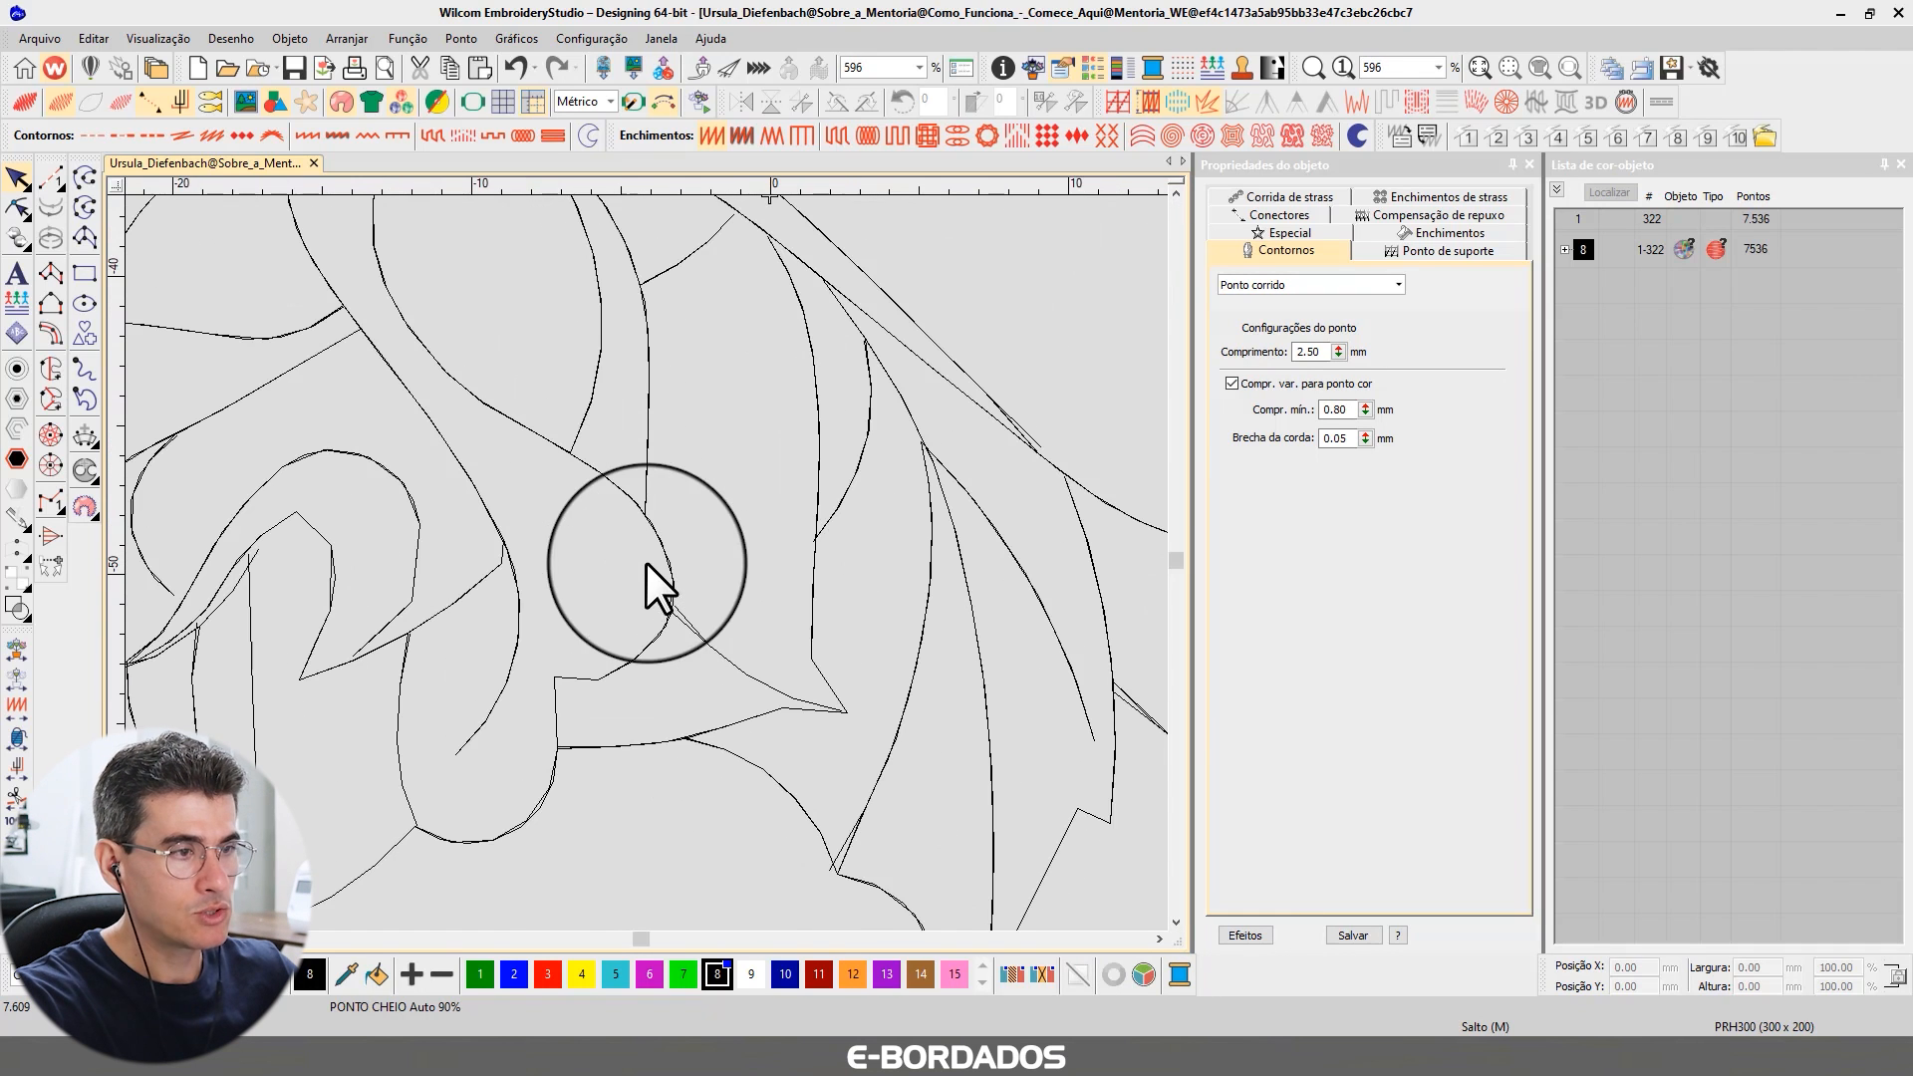
scroll(646, 578, down, 2)
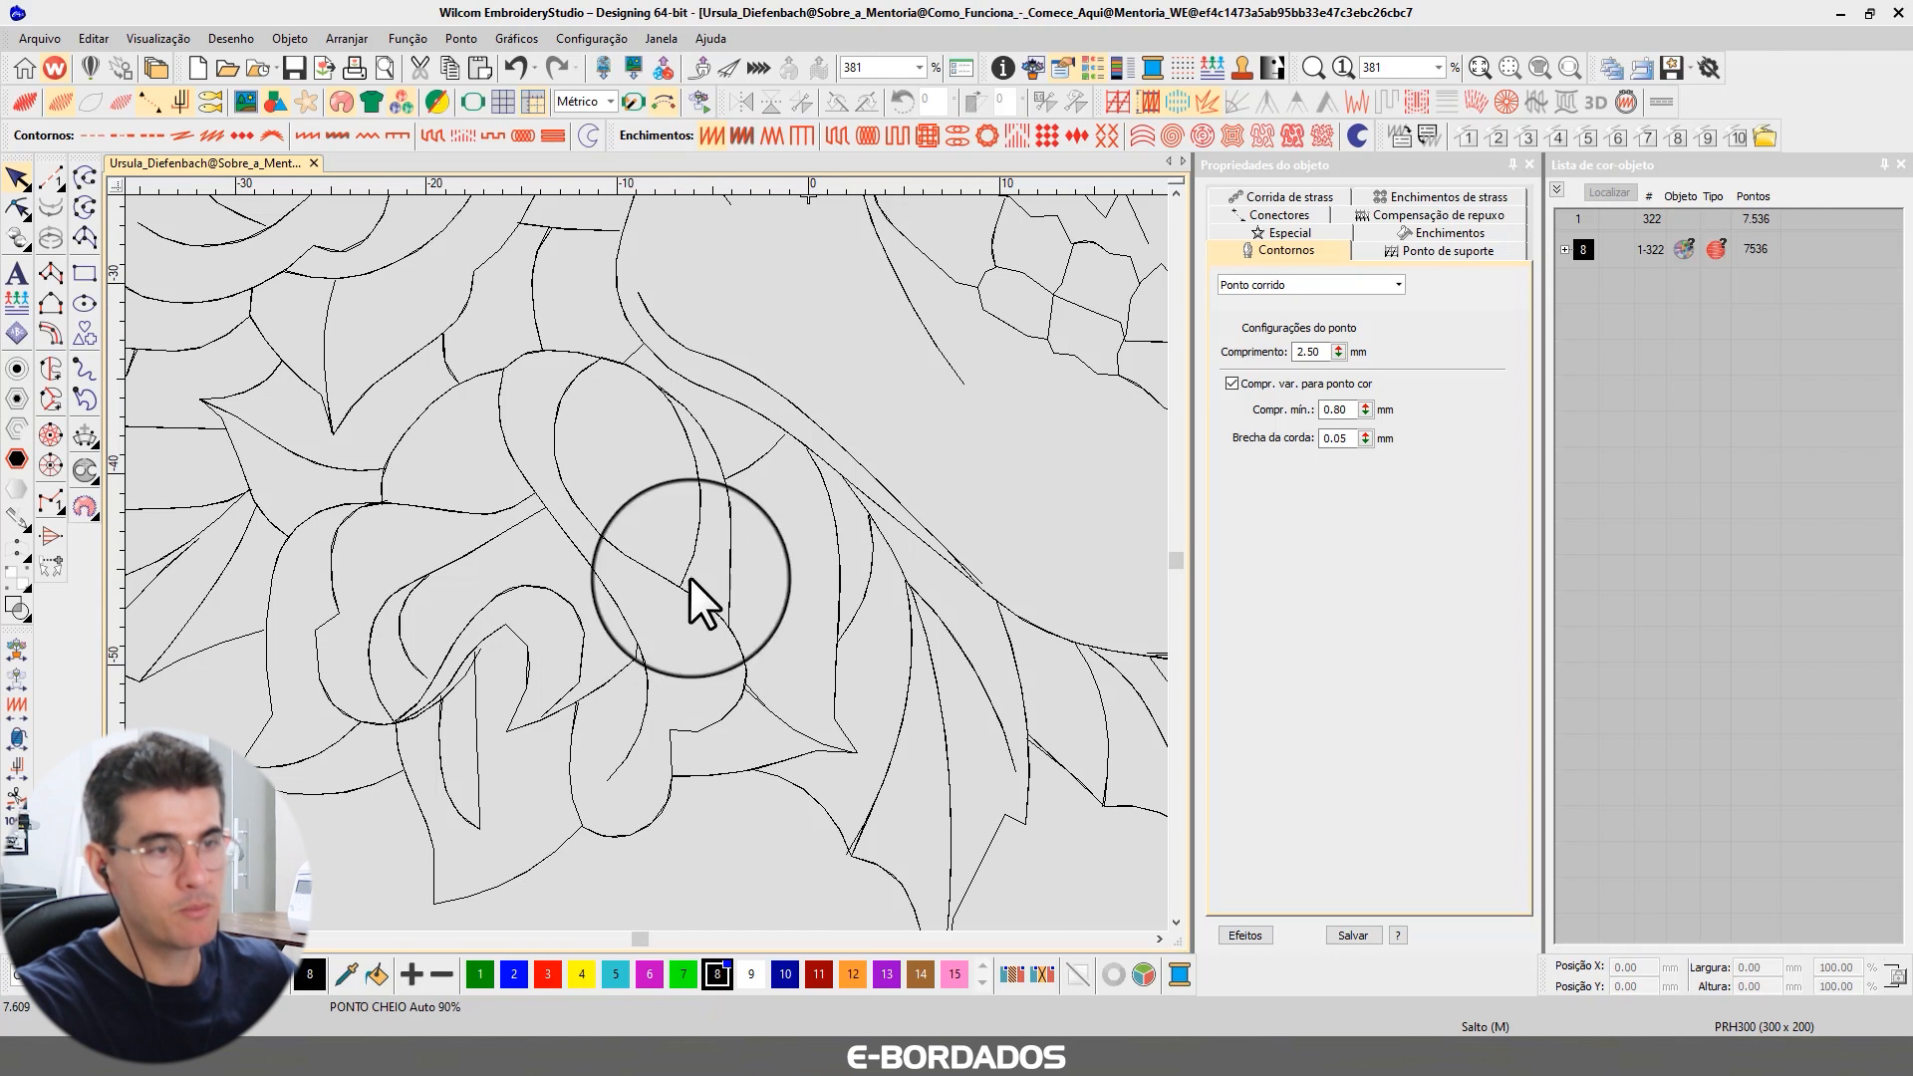
scroll(883, 580, up, 3)
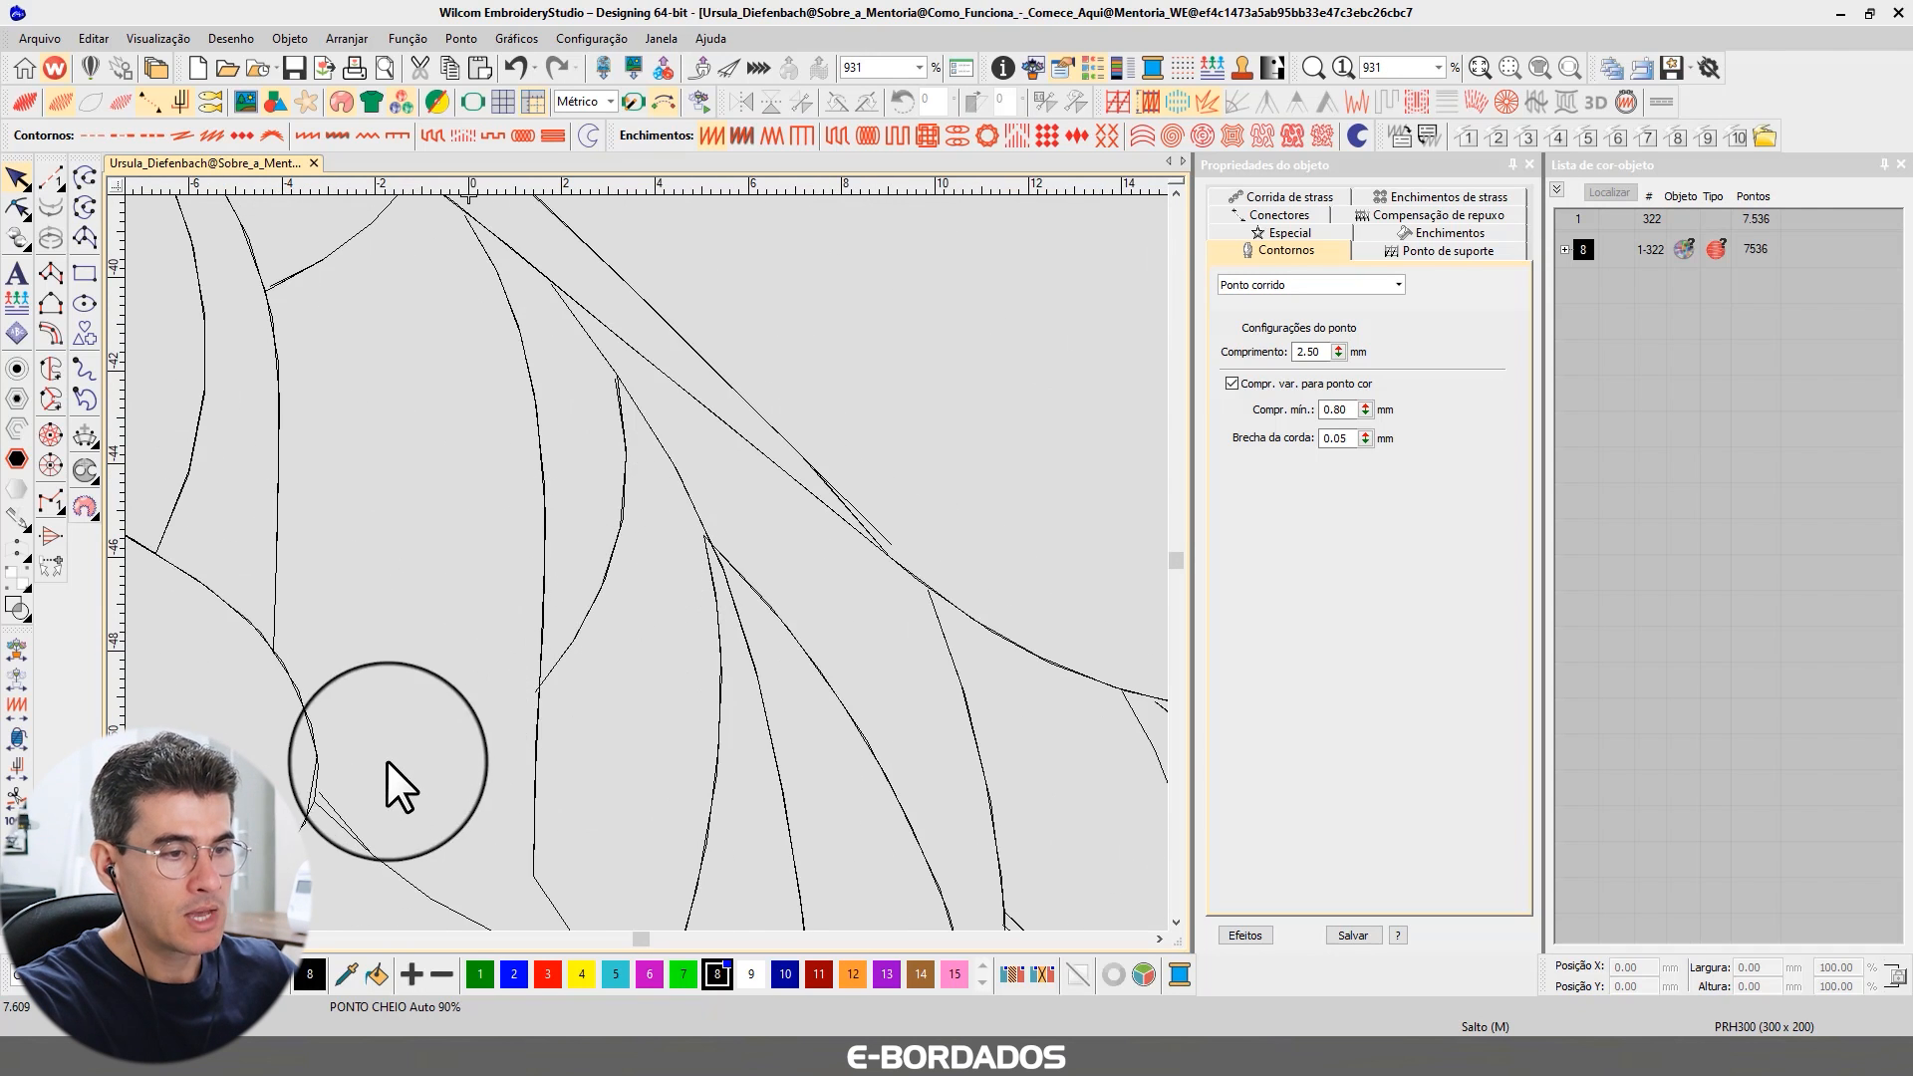
scroll(386, 761, down, 2)
scroll(640, 580, up, 5)
click(542, 514)
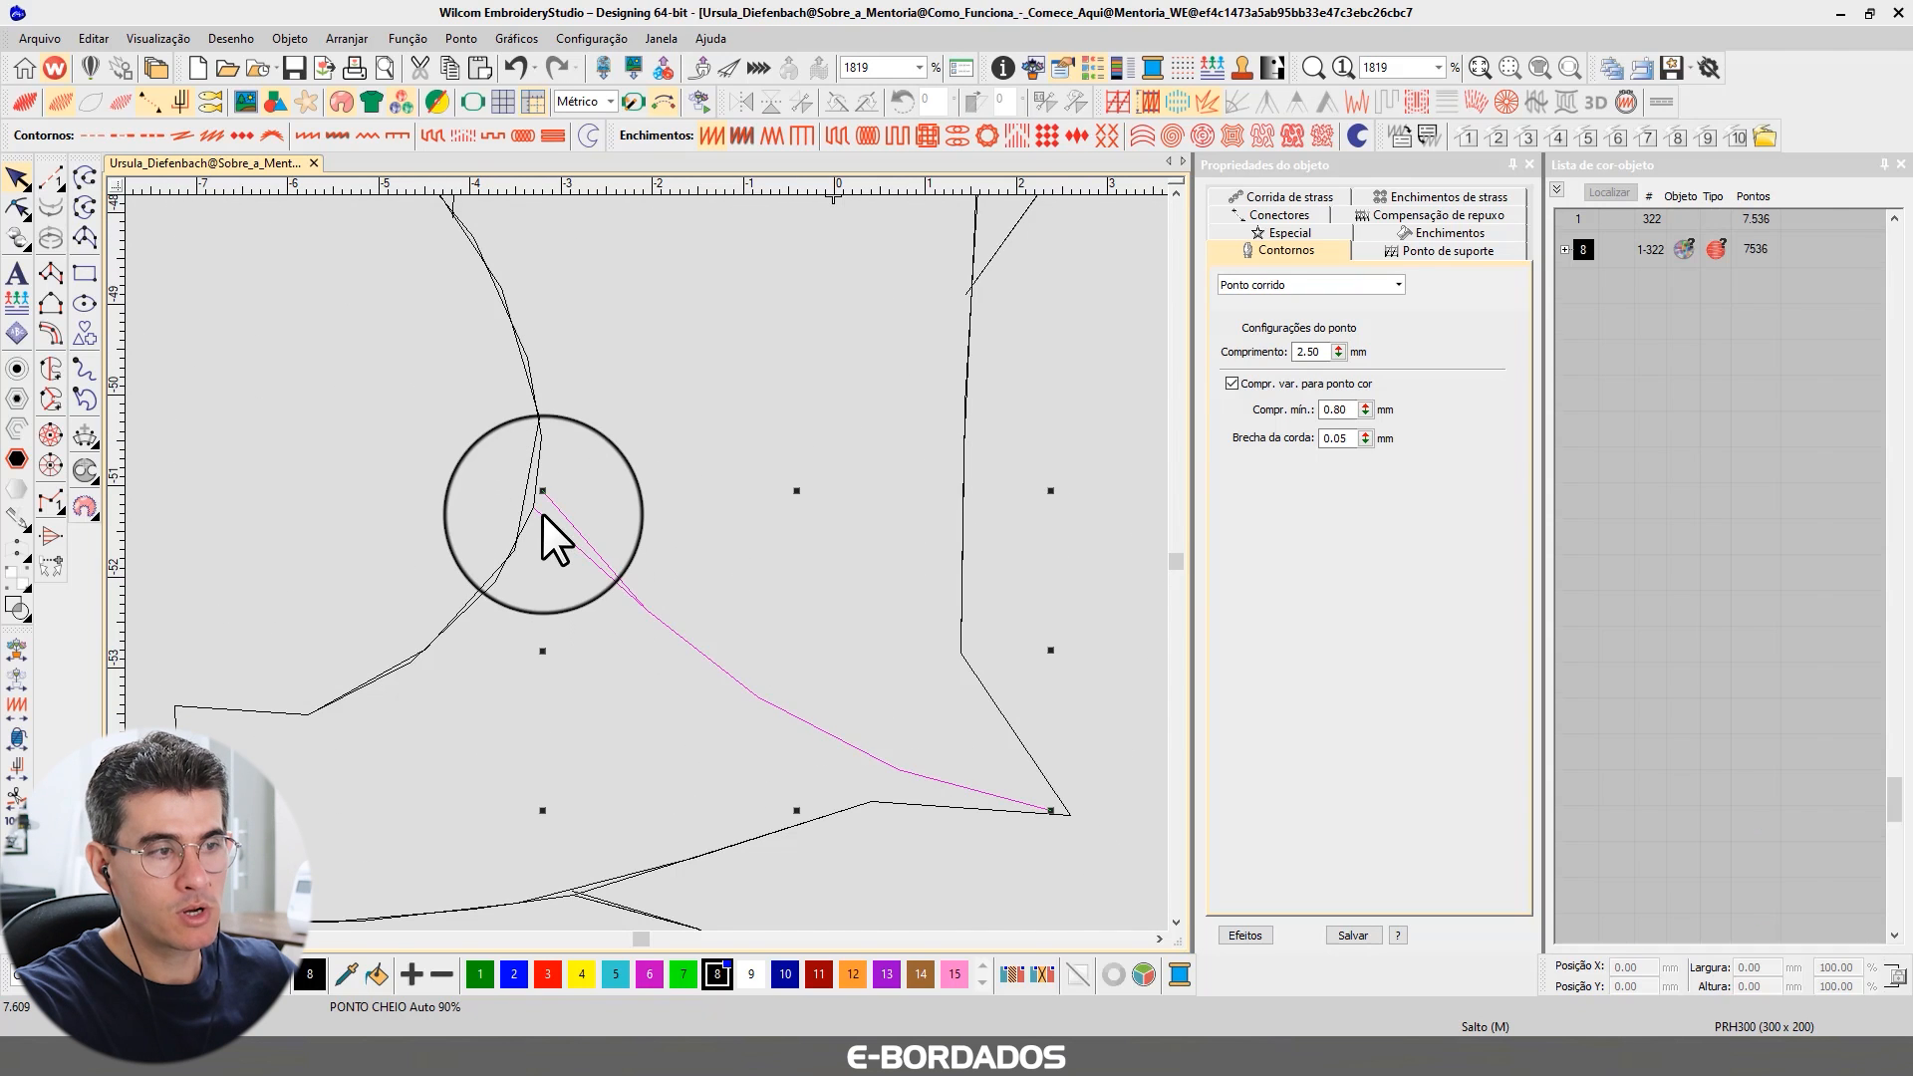
- Reshape the selected leaf line so that its upper end meets the outline of the rose petal
click(16, 206)
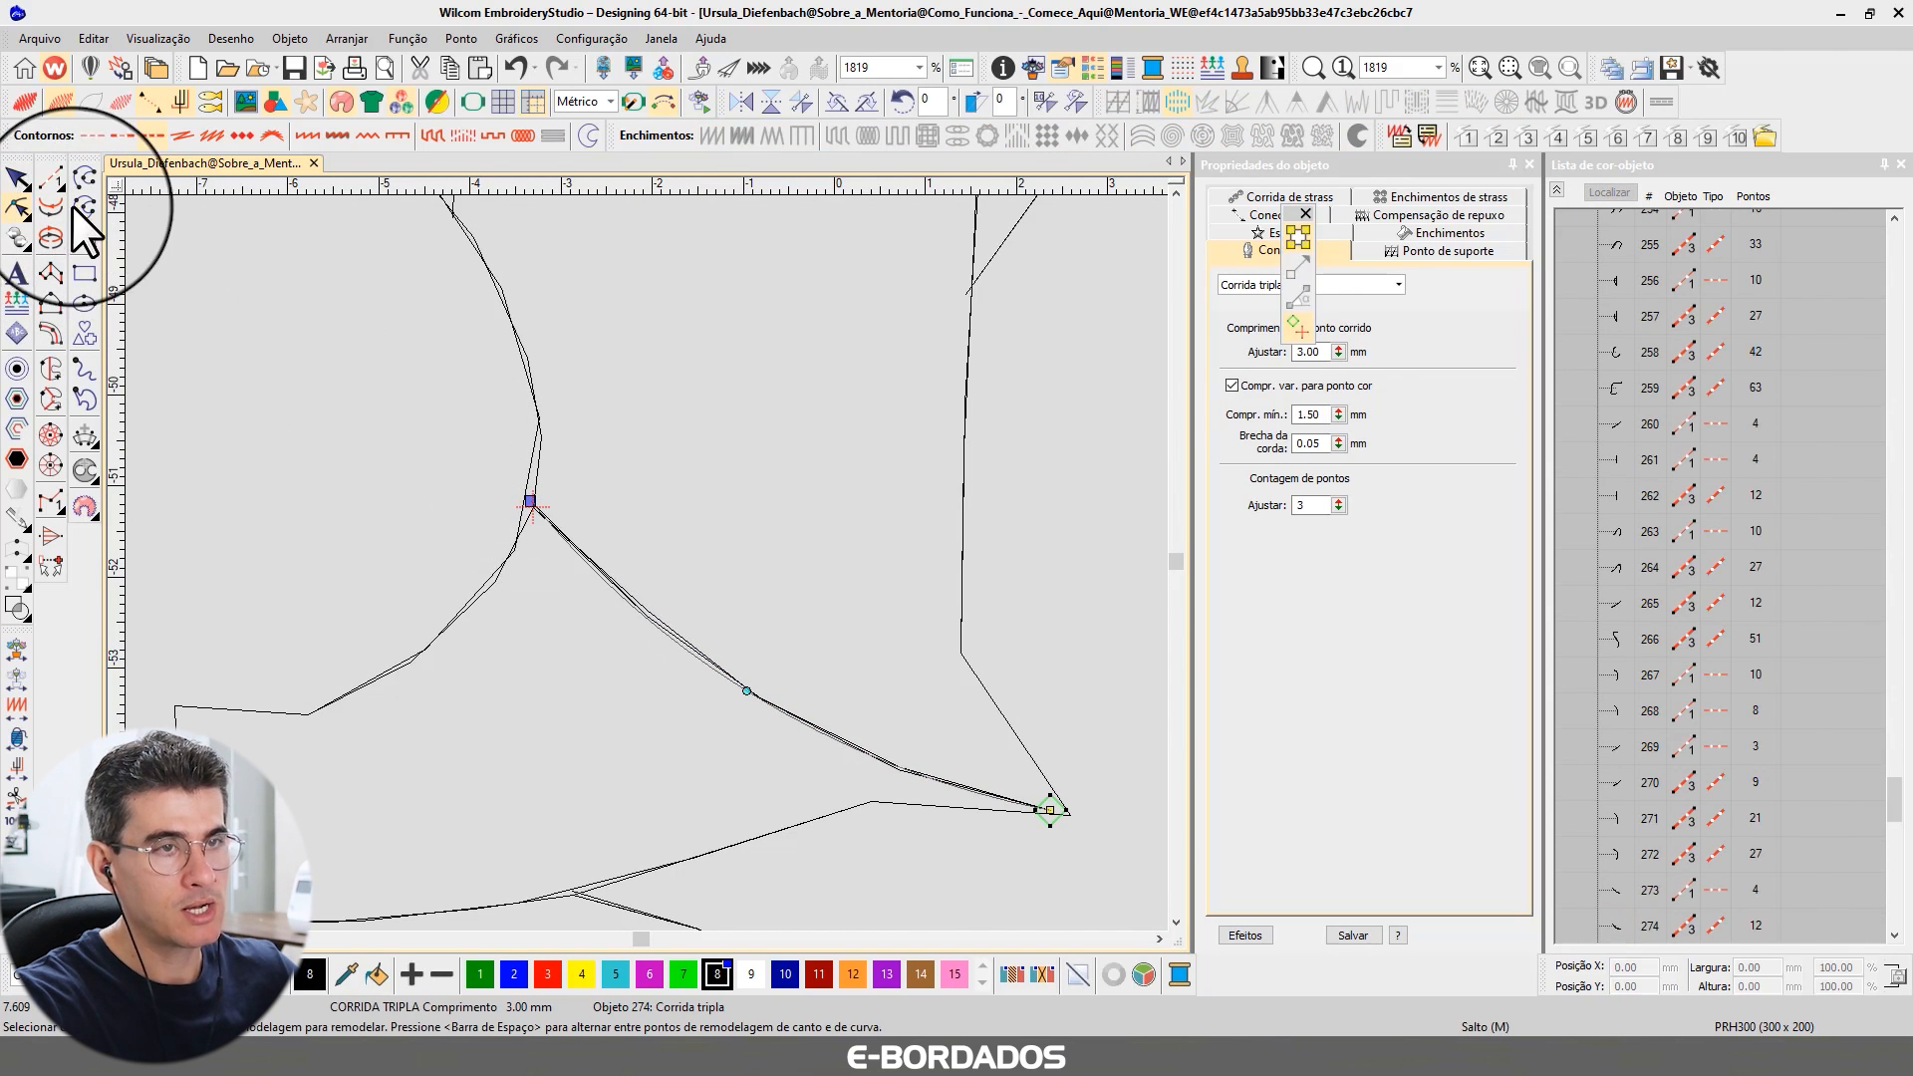
click(16, 180)
scroll(663, 588, down, 3)
scroll(731, 425, down, 3)
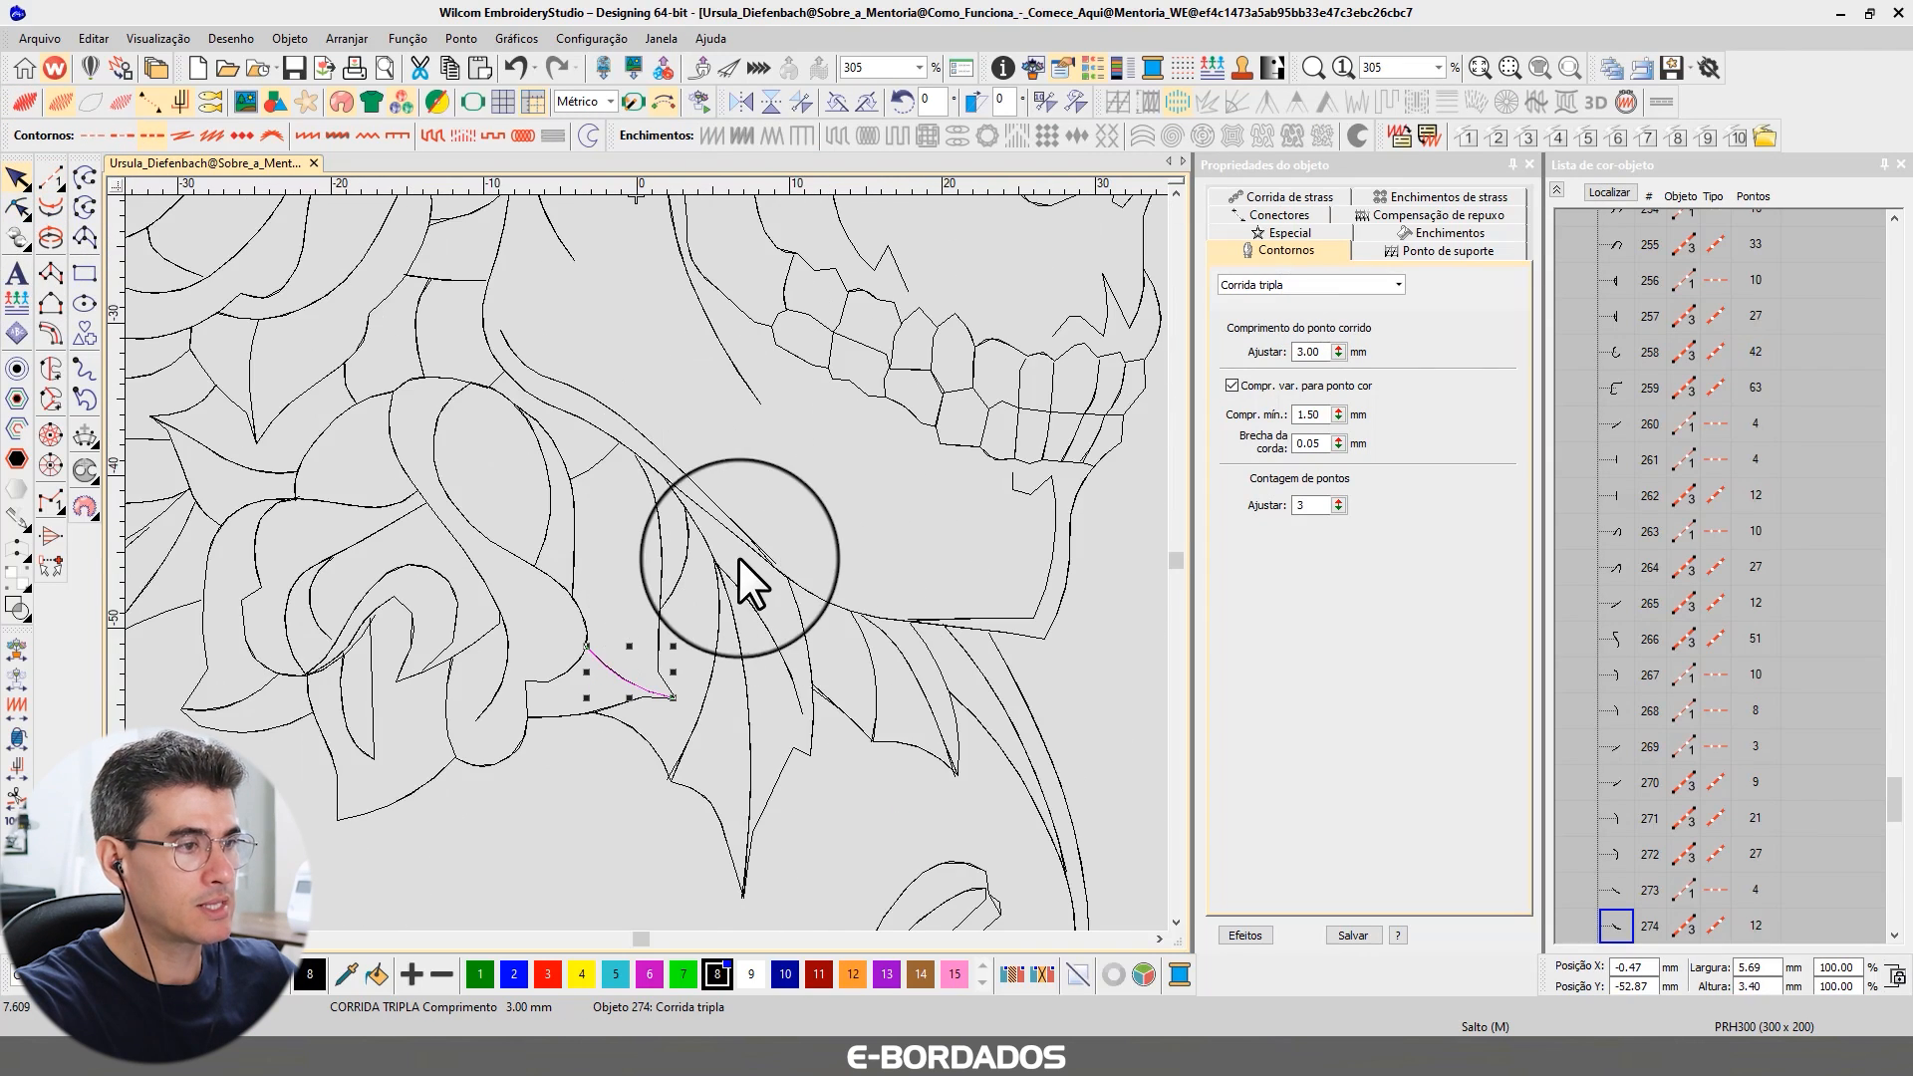
- Reshape the line descending from the cheekbone, moving its upper end node onto the adjoining travel run to close the doubled joint
scroll(637, 552, up, 5)
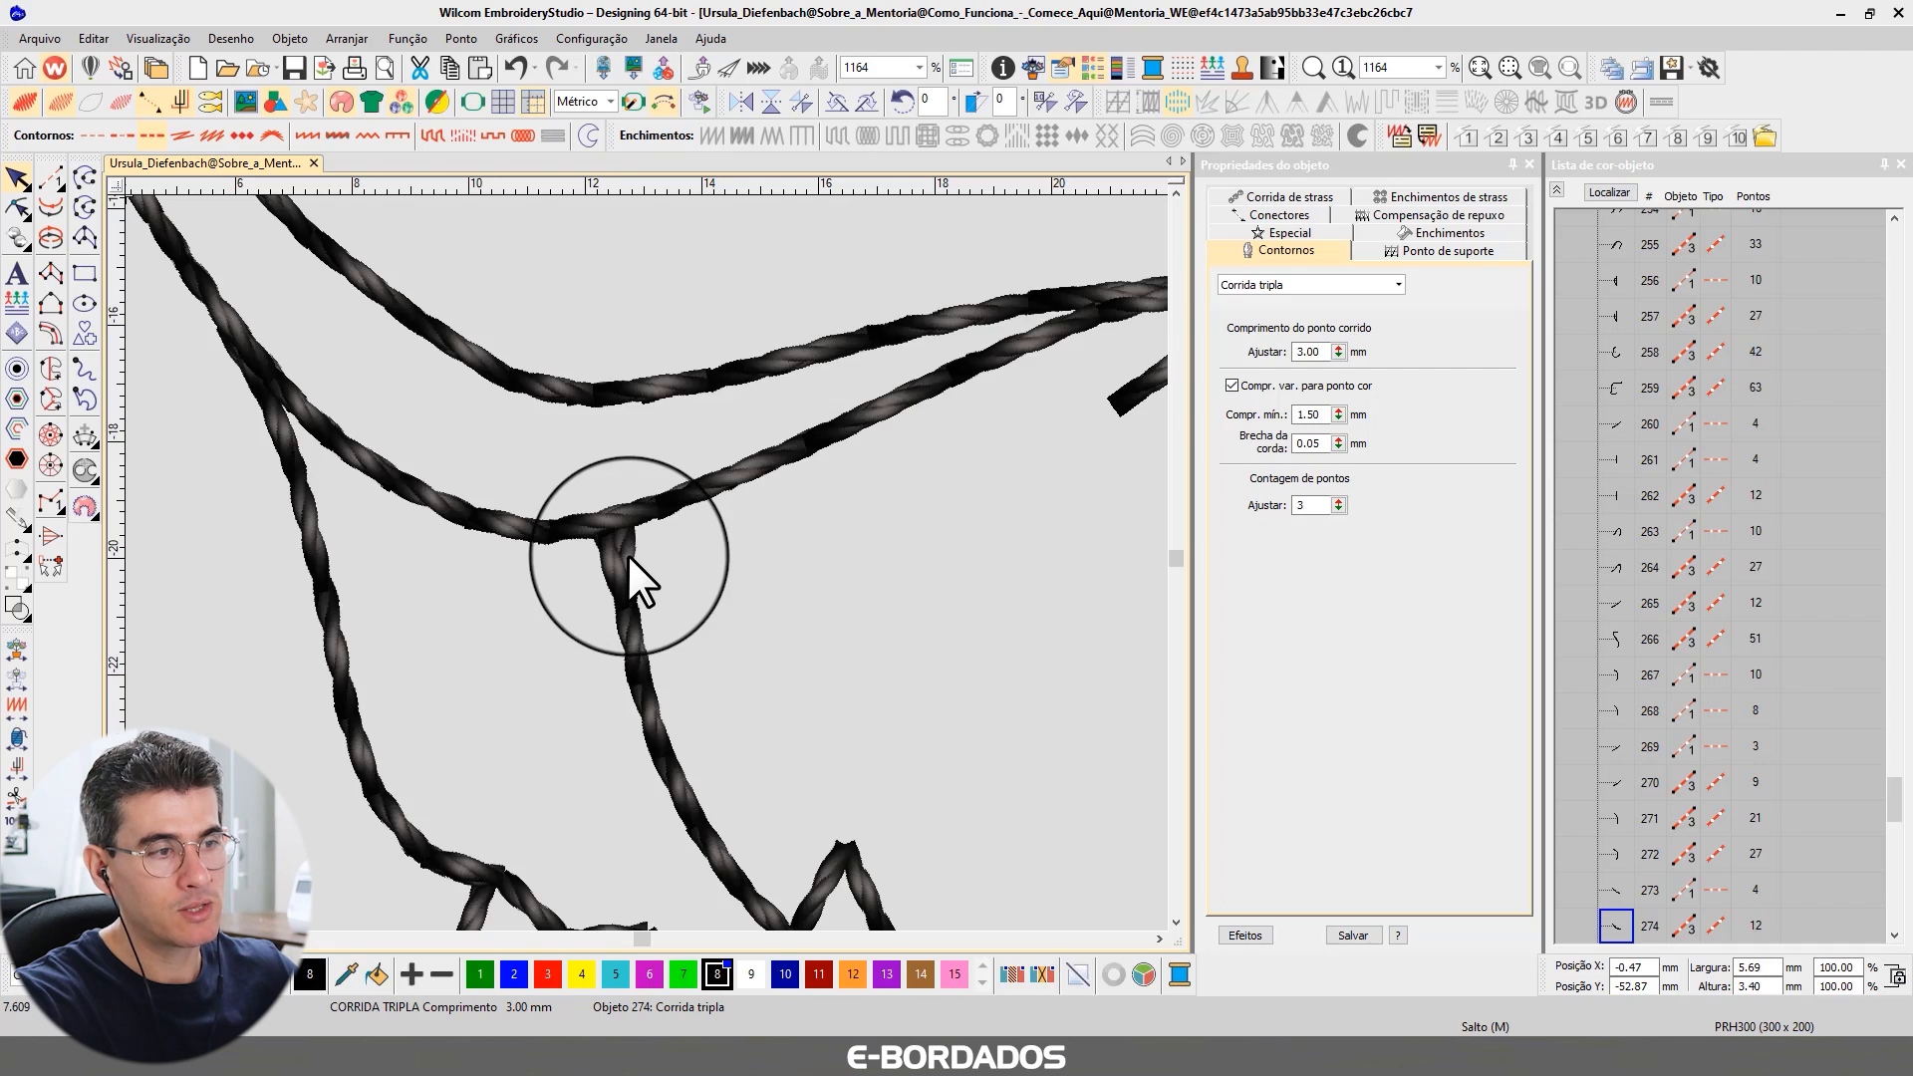
scroll(636, 572, up, 2)
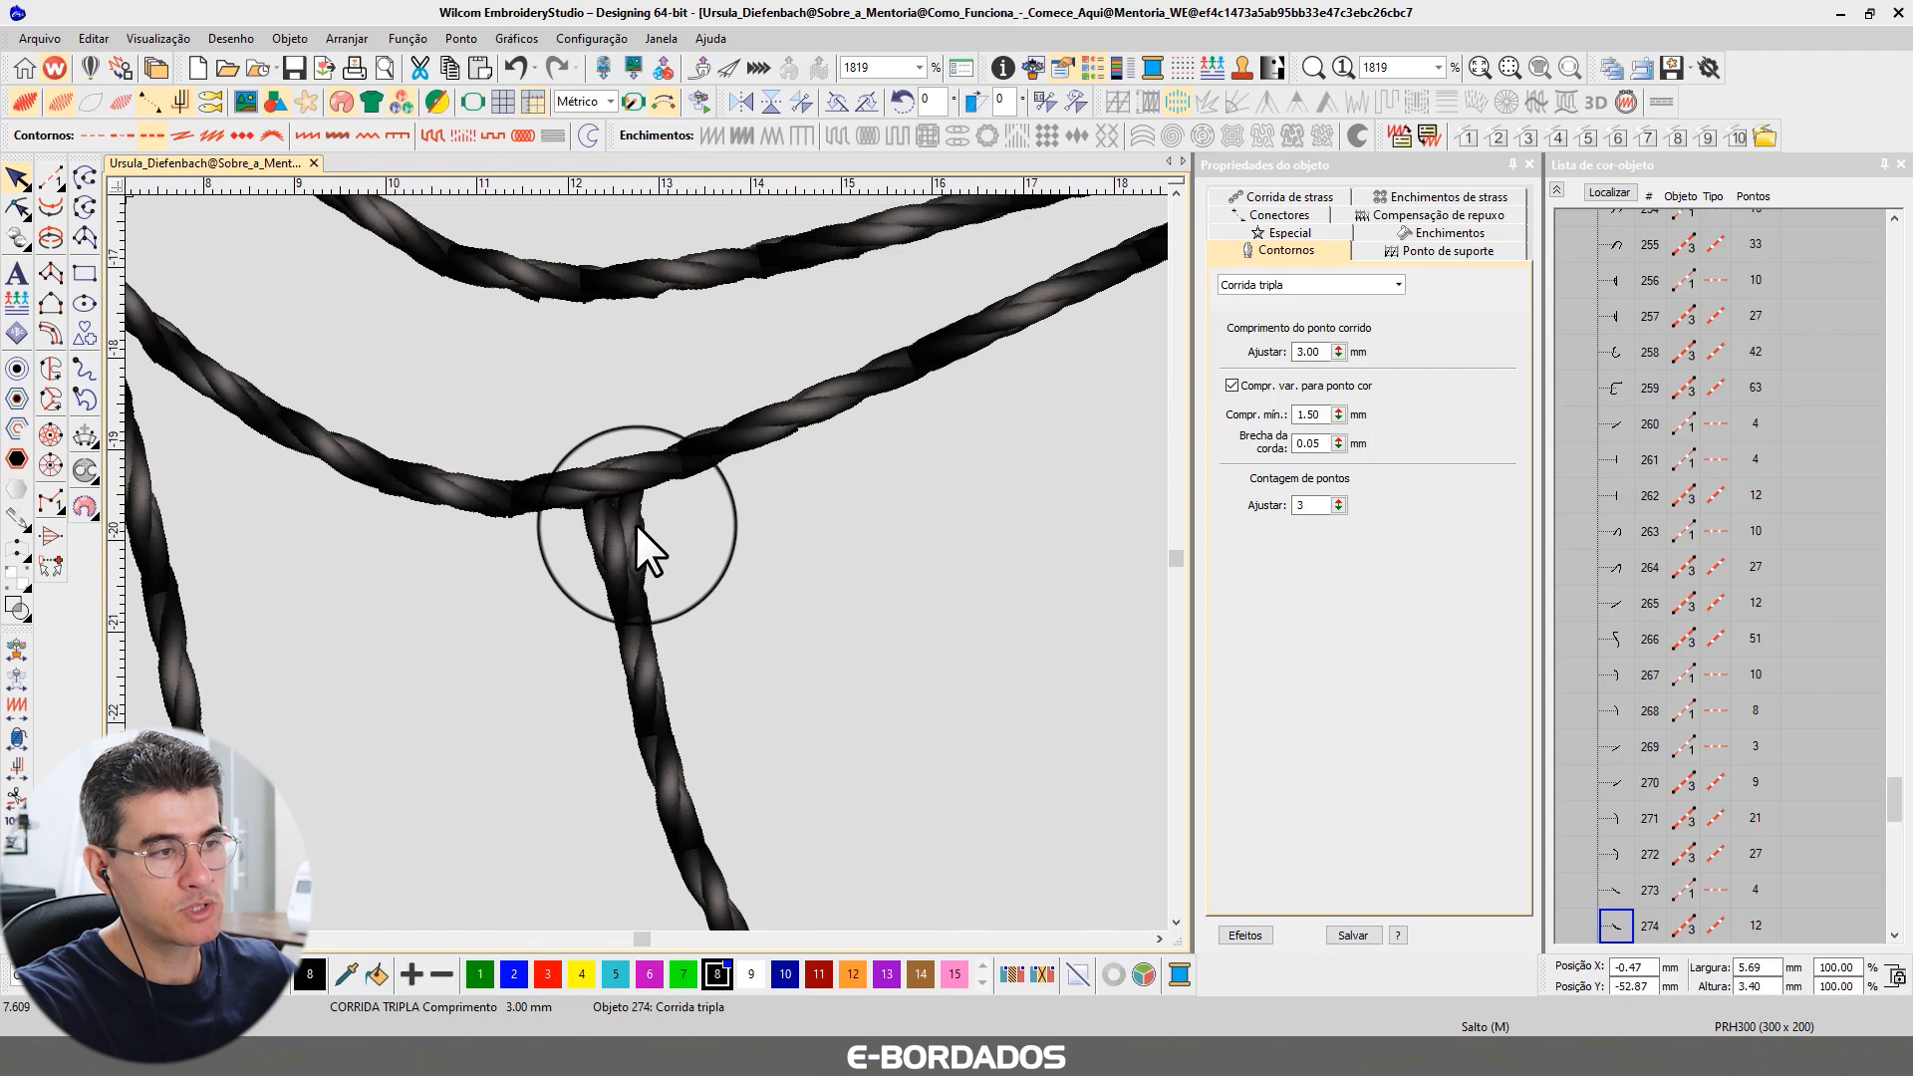
scroll(646, 561, up, 2)
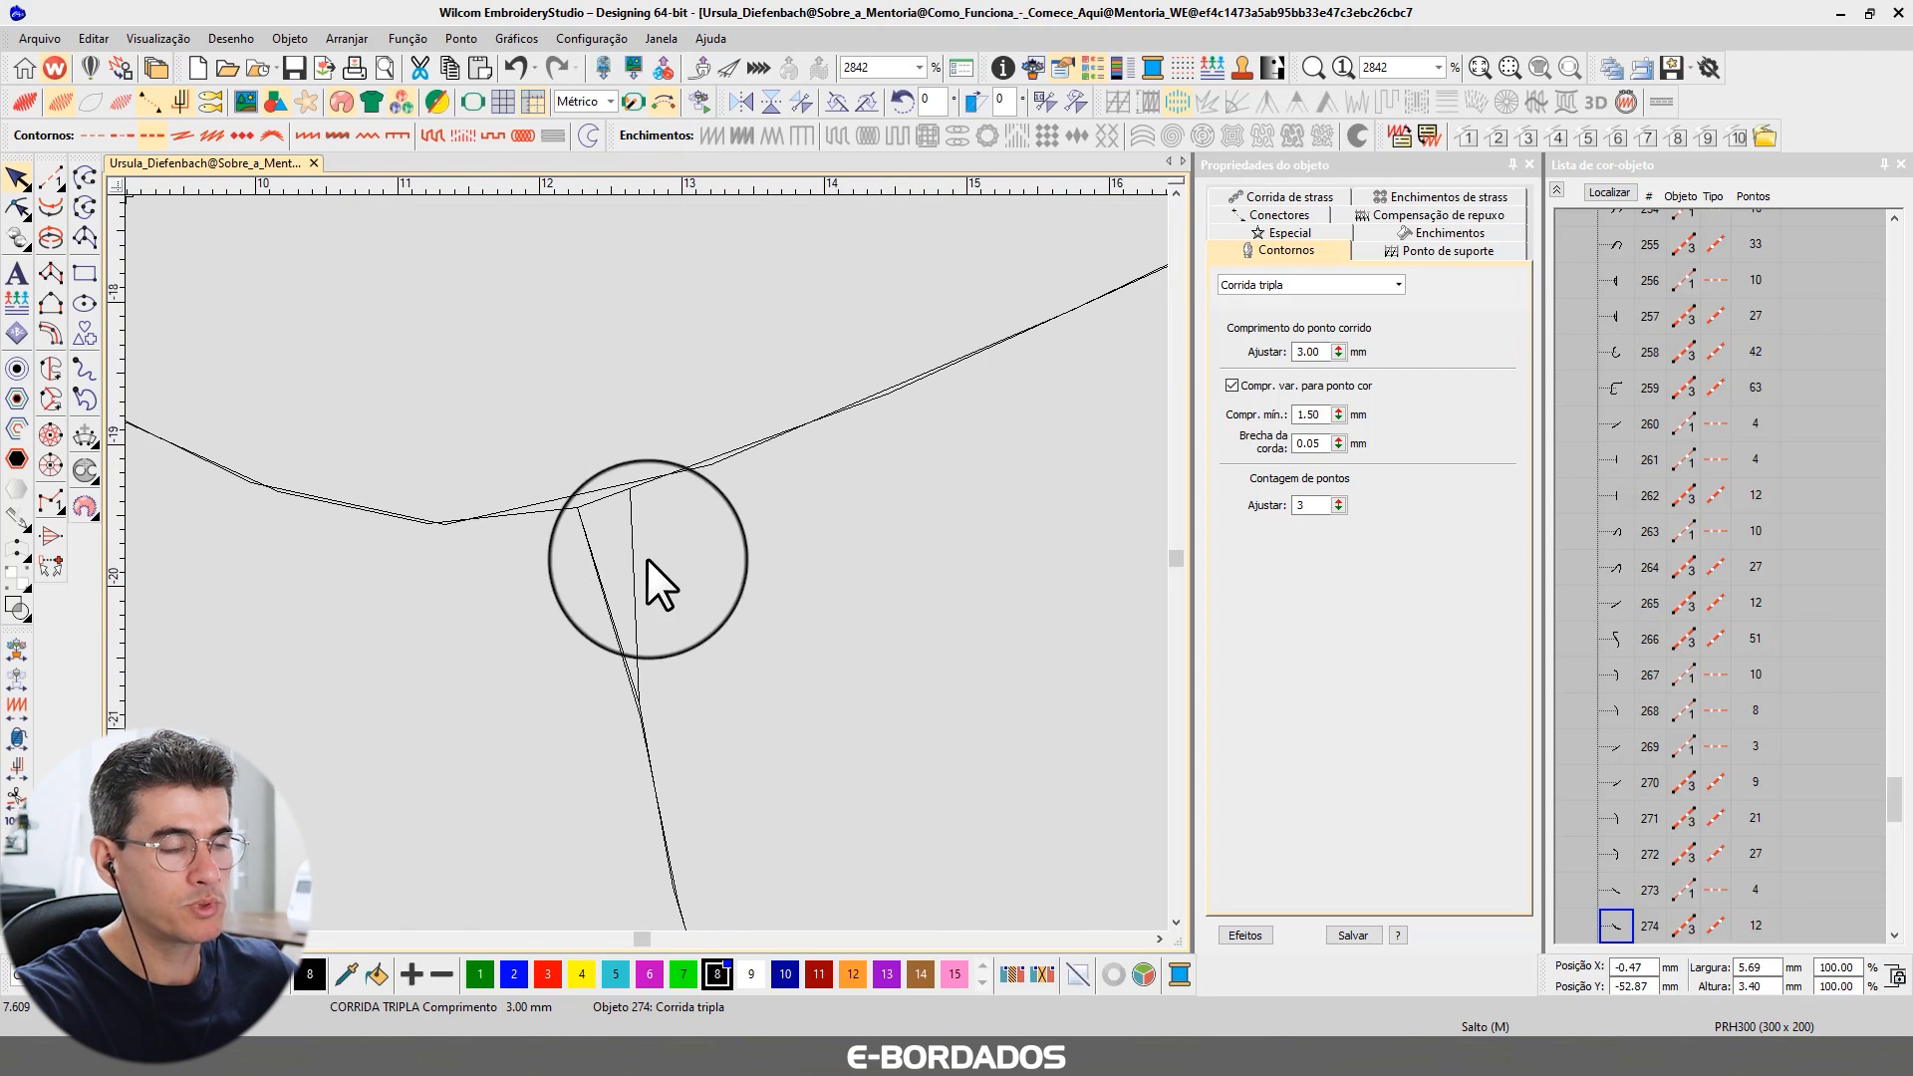
click(25, 215)
click(631, 512)
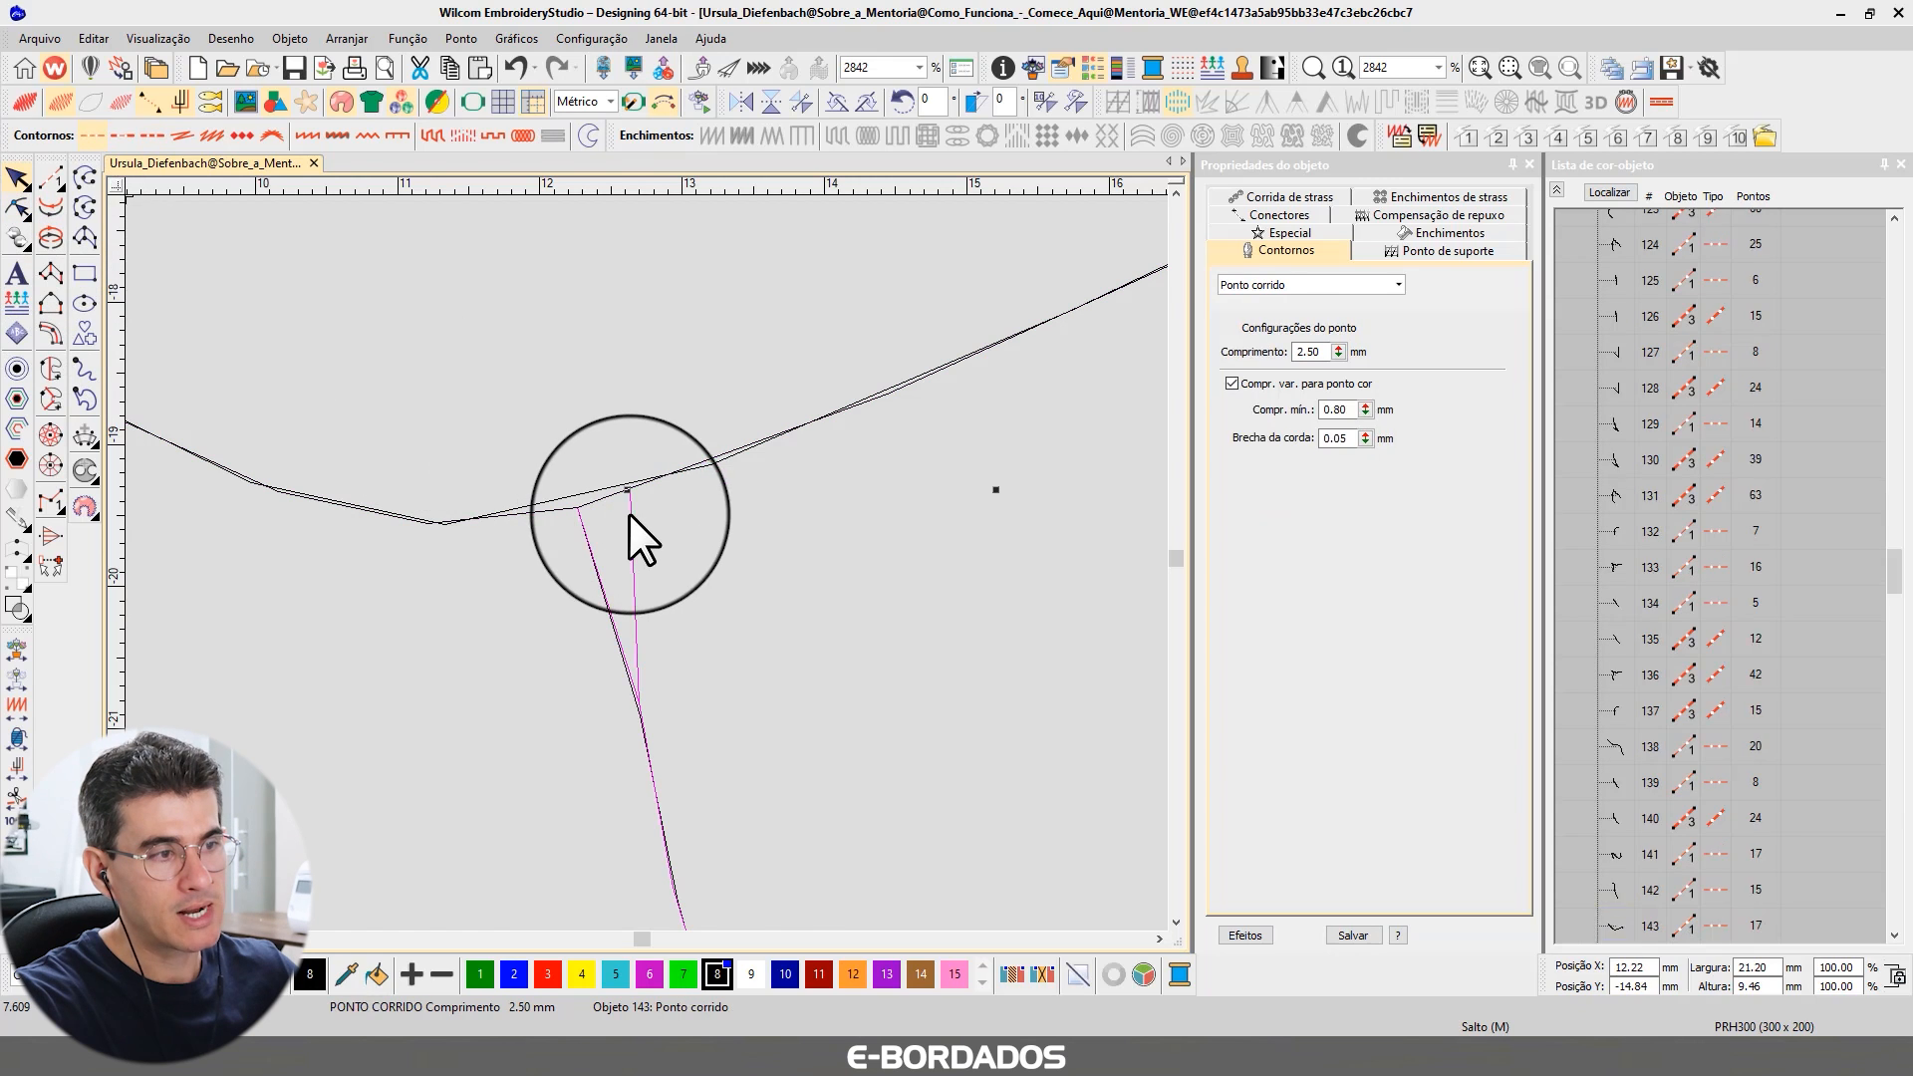
click(18, 211)
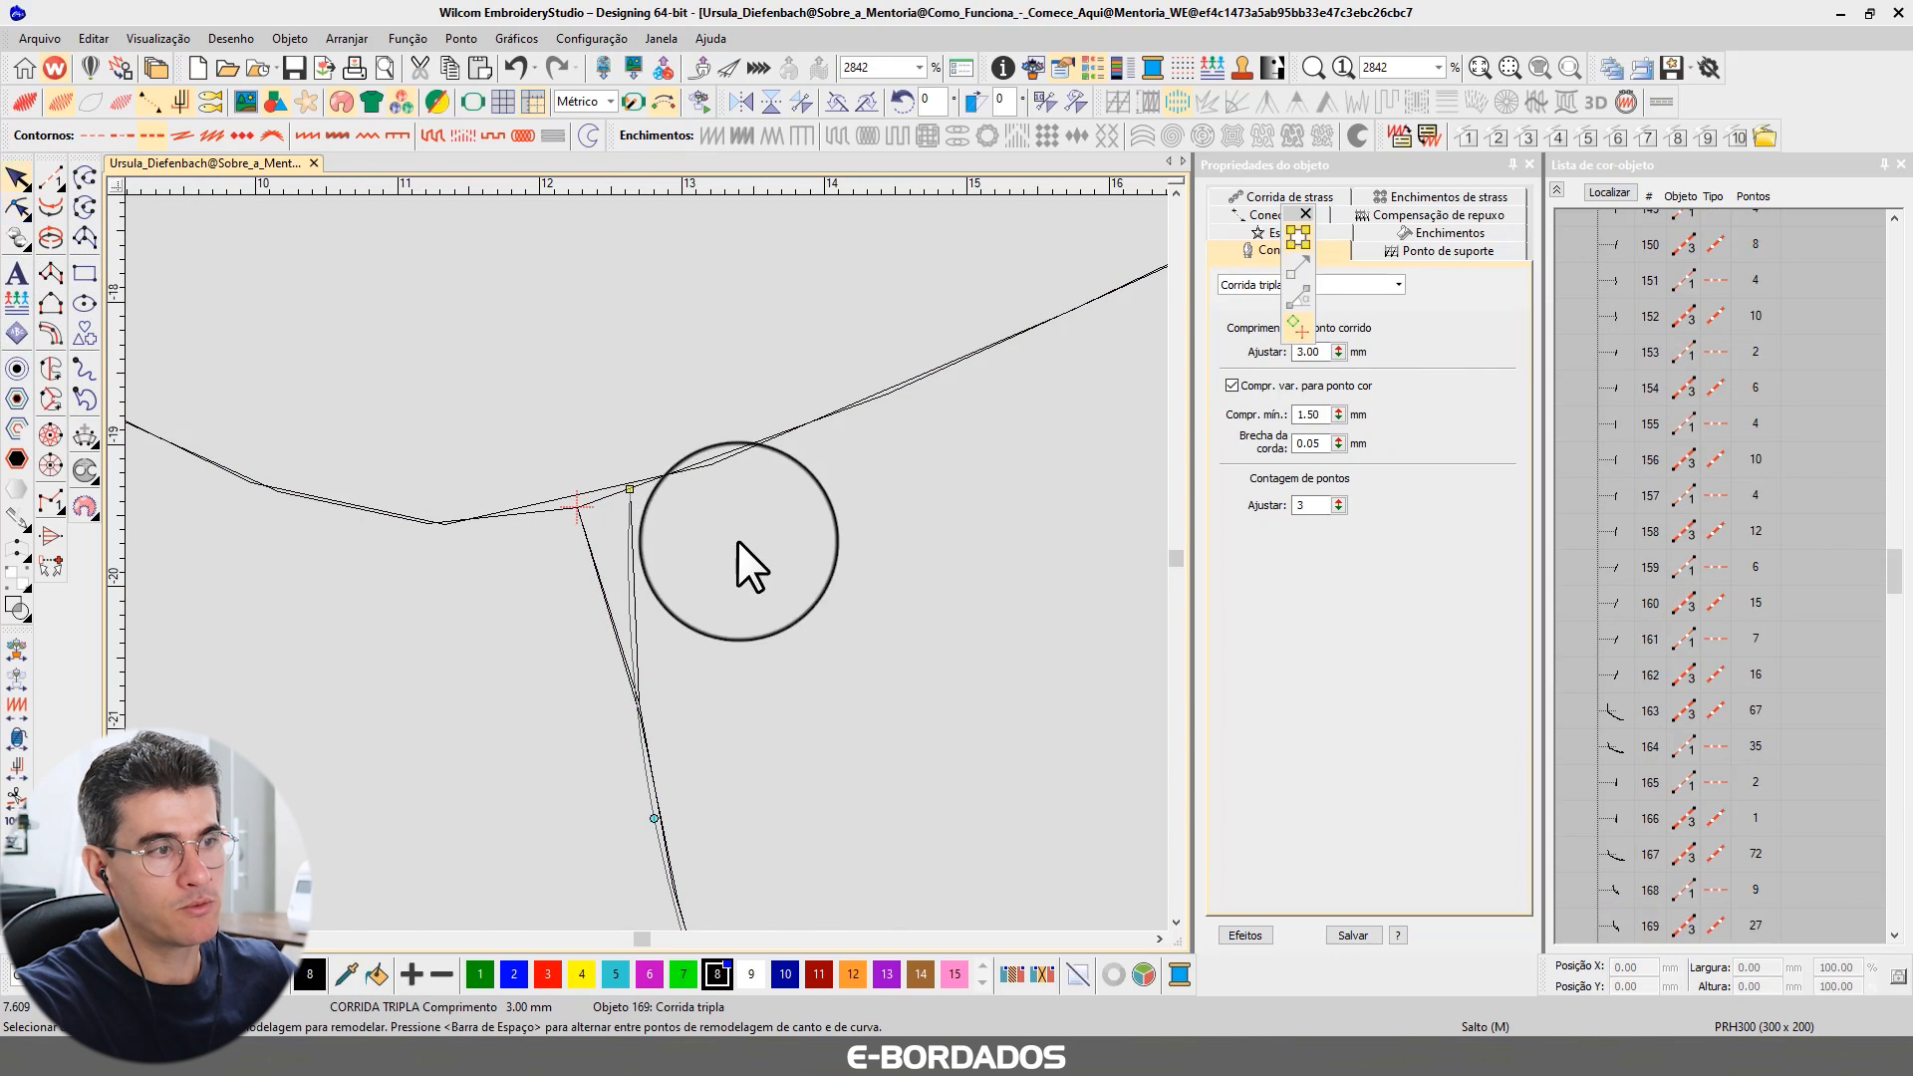
drag(591, 505, 585, 506)
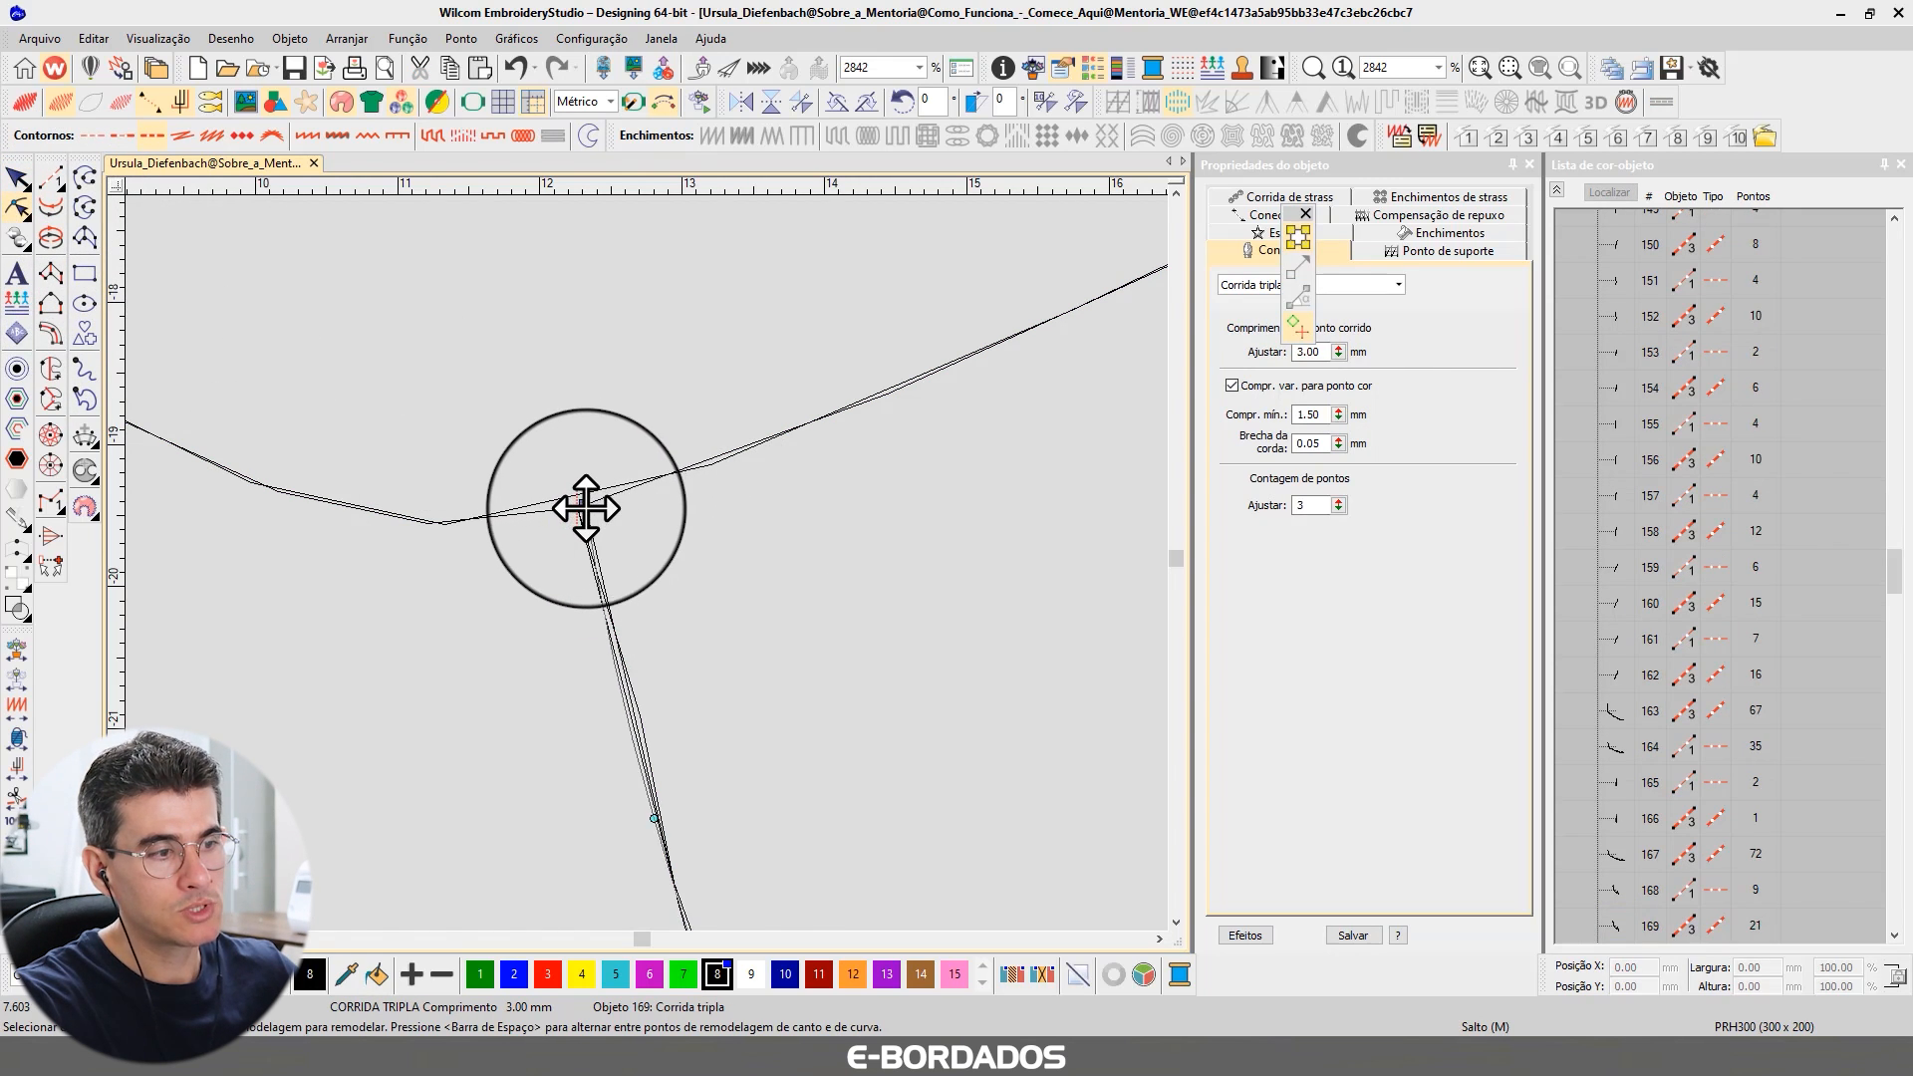
click(22, 182)
- Check the cheekbone joint in TrueView, and return to the line view
key(t)
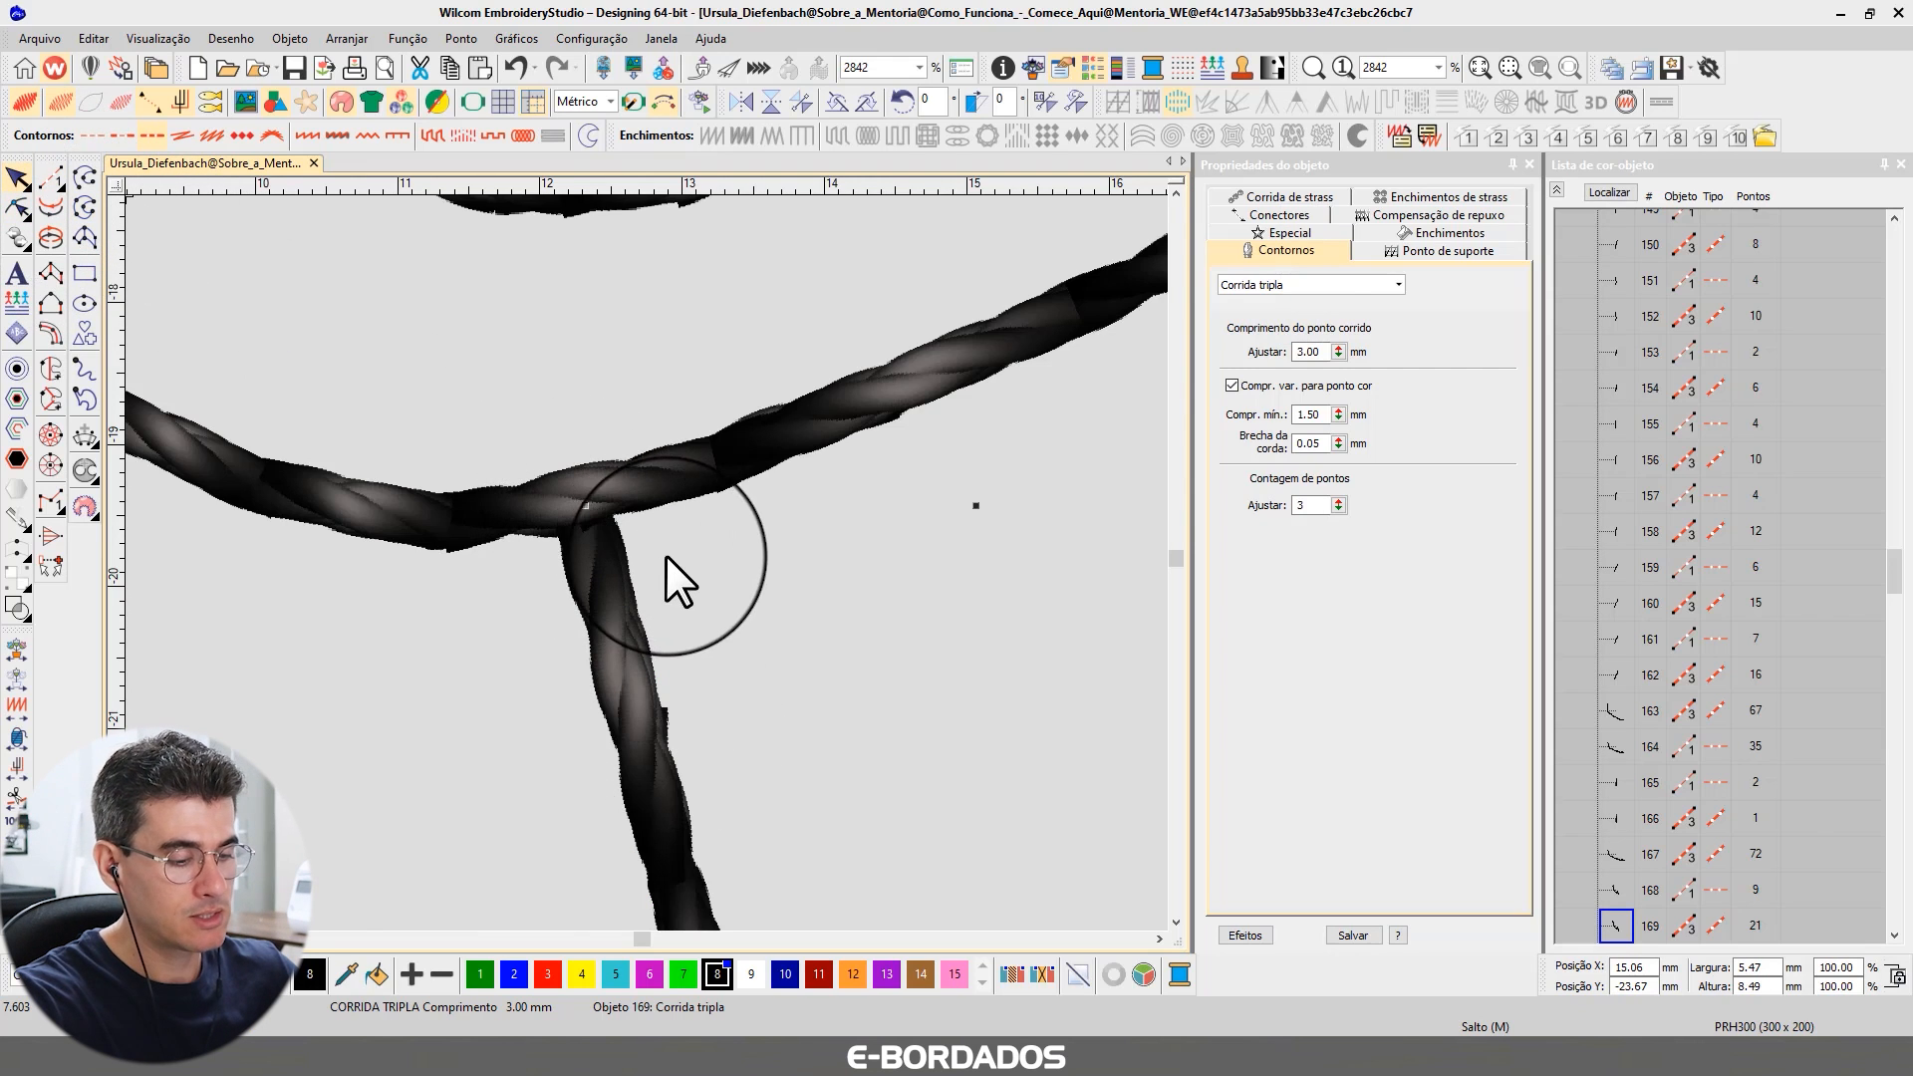
scroll(645, 562, down, 1)
scroll(645, 561, down, 2)
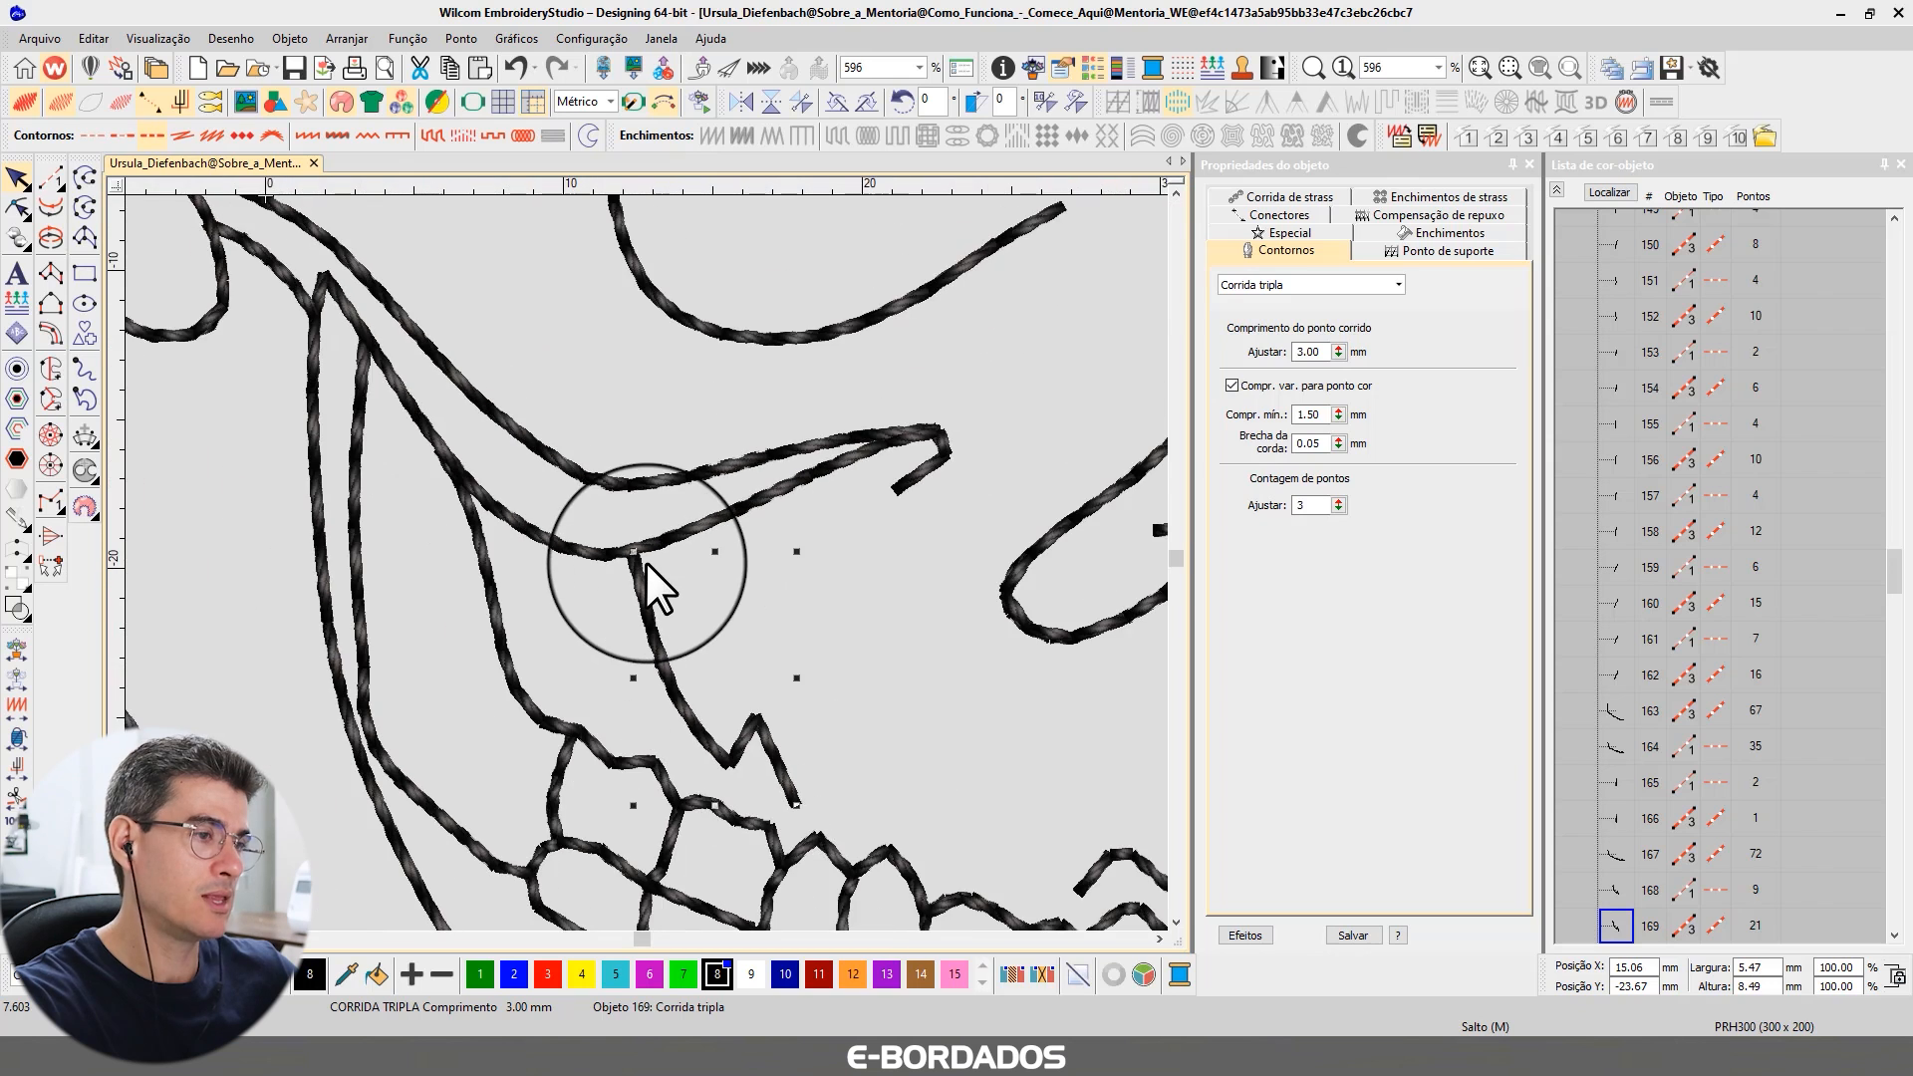
key(t)
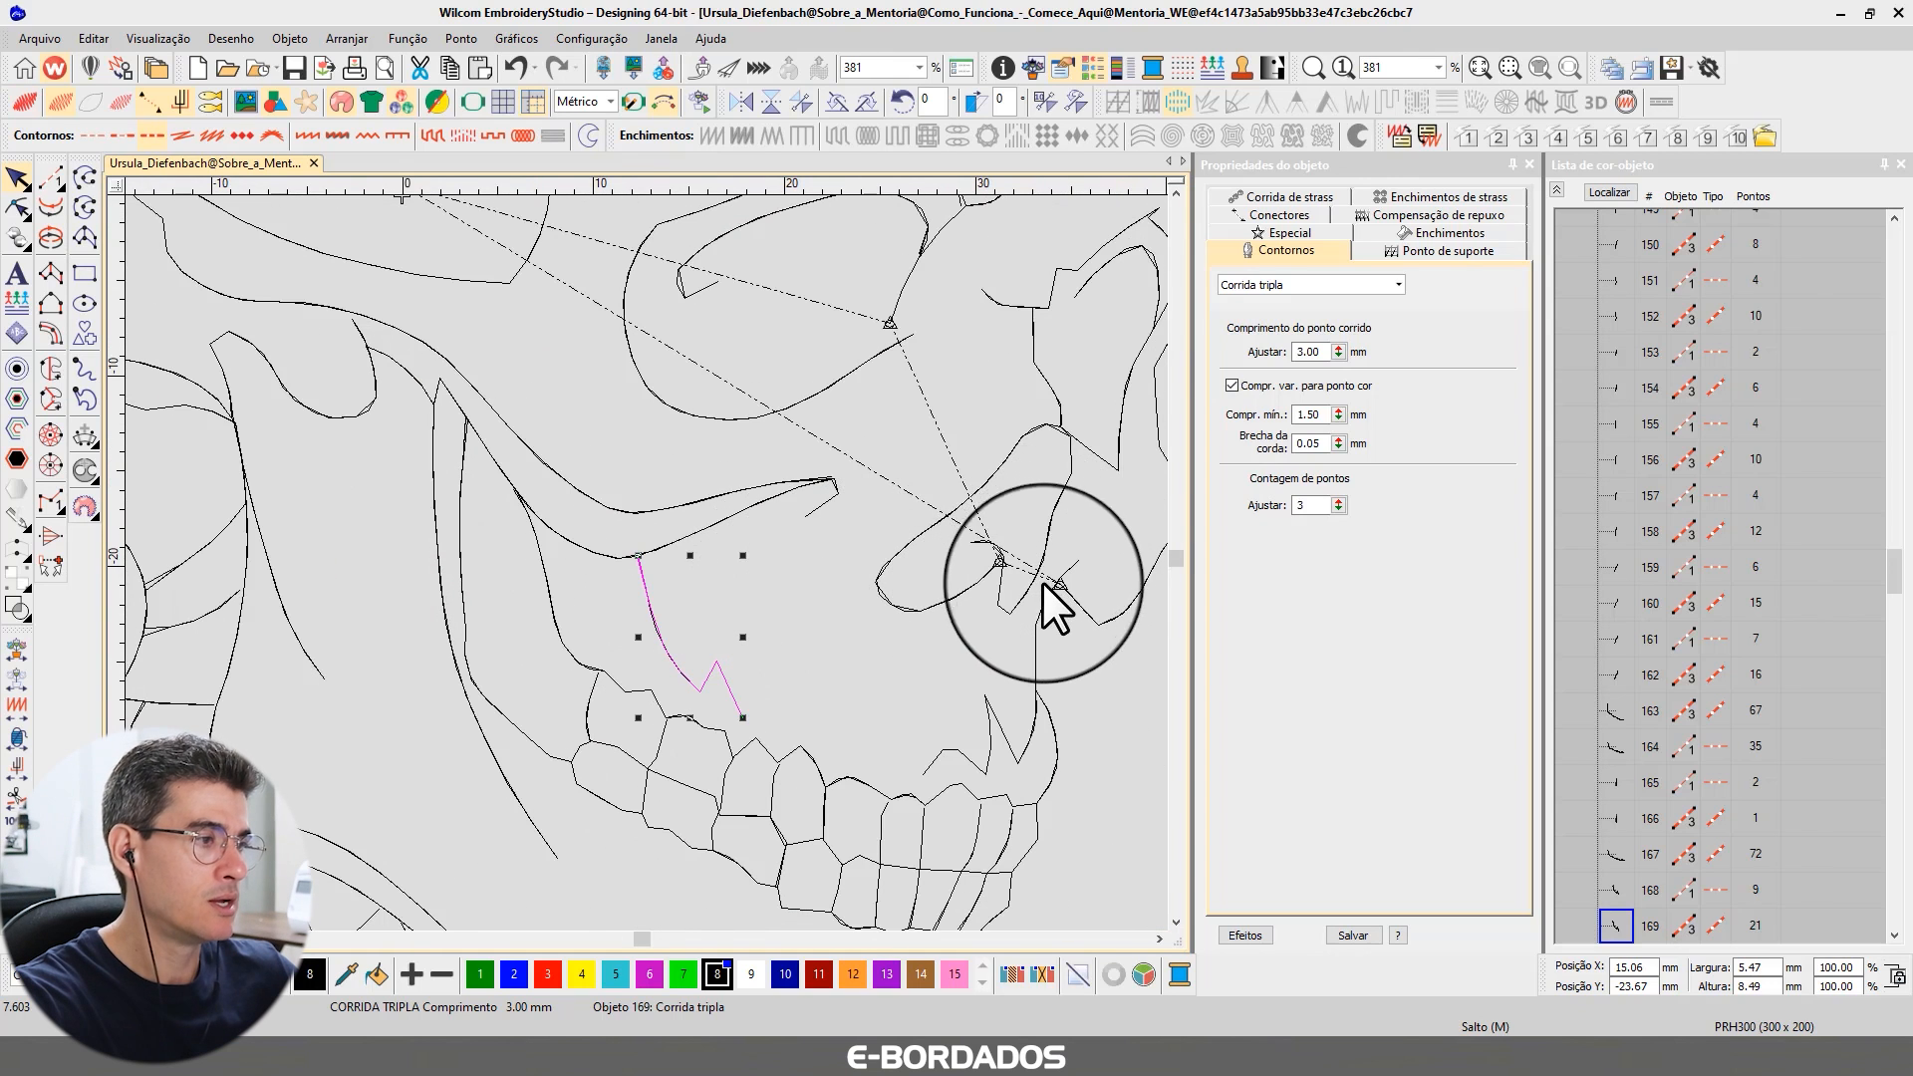
- Reshape the triple-run outline of the eye socket, moving its end node onto the junction with the brow line
scroll(1036, 558, up, 1)
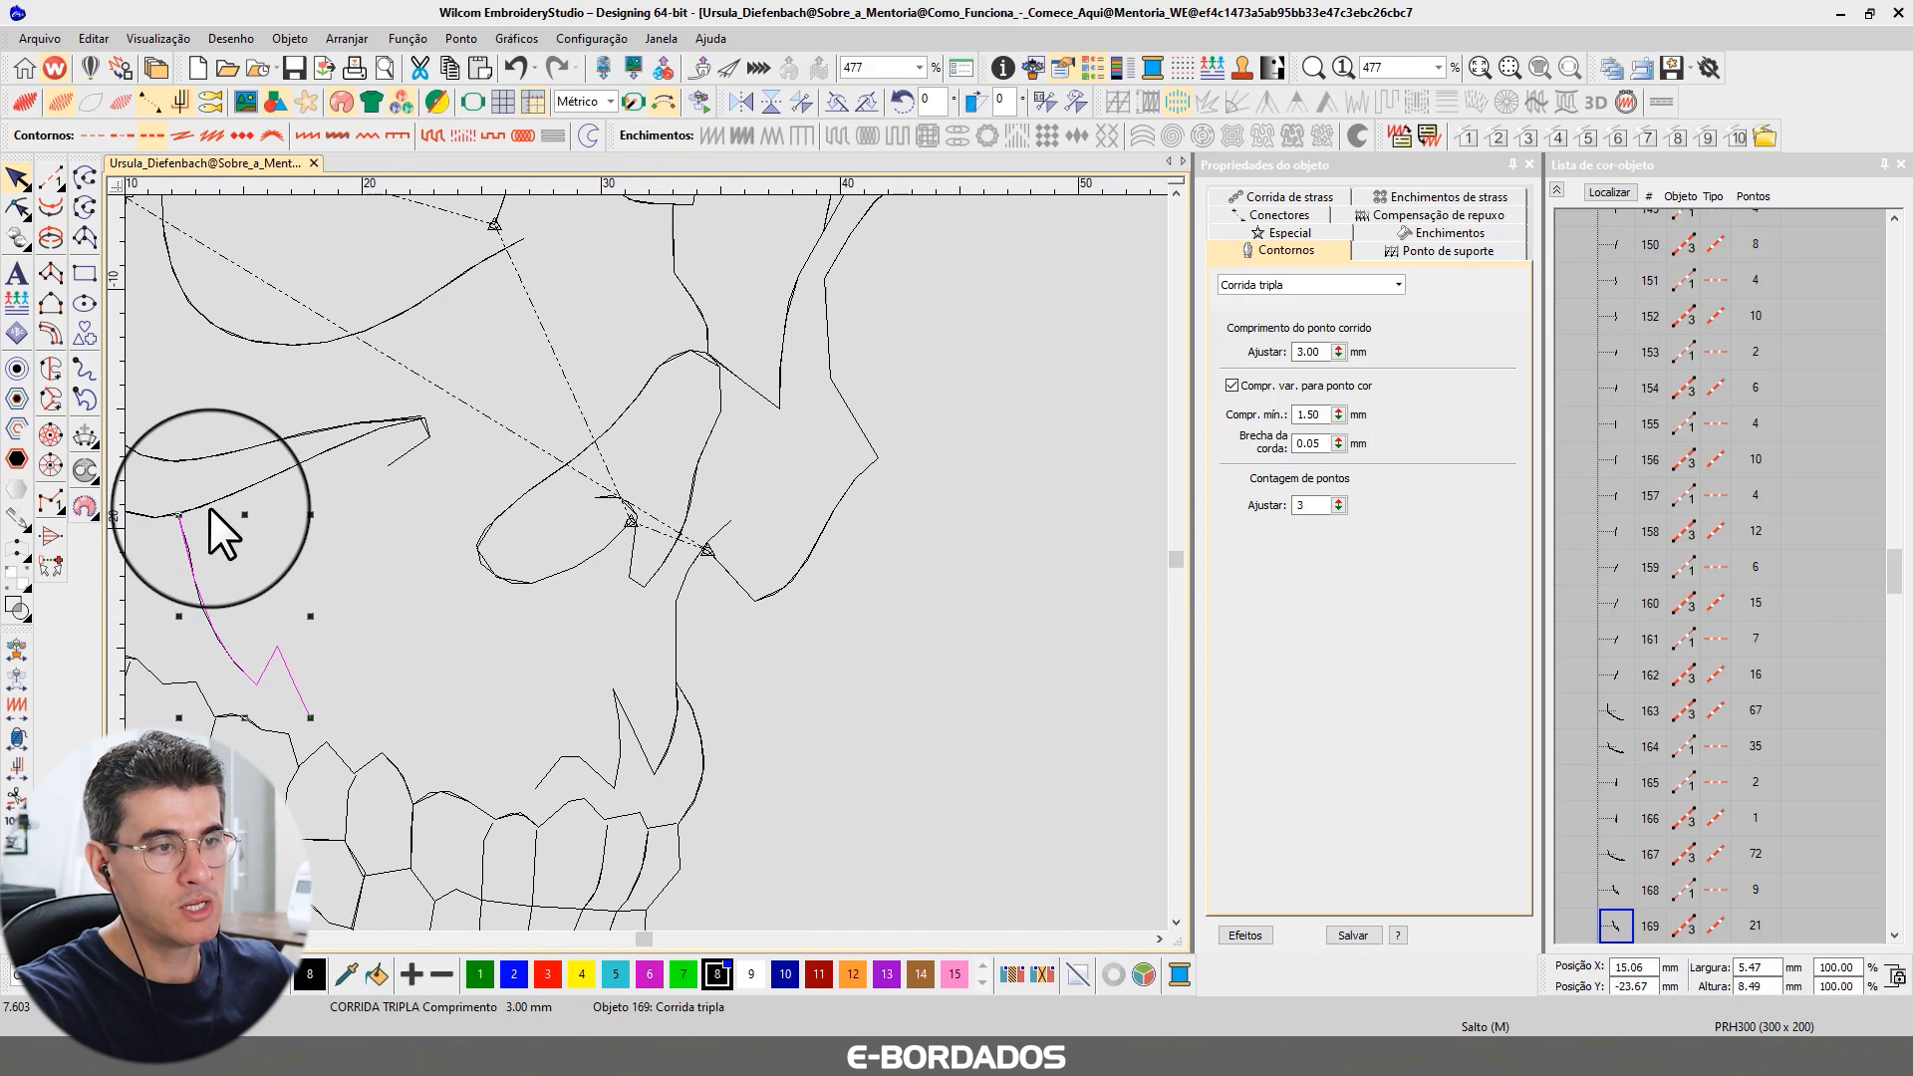
scroll(607, 552, down, 1)
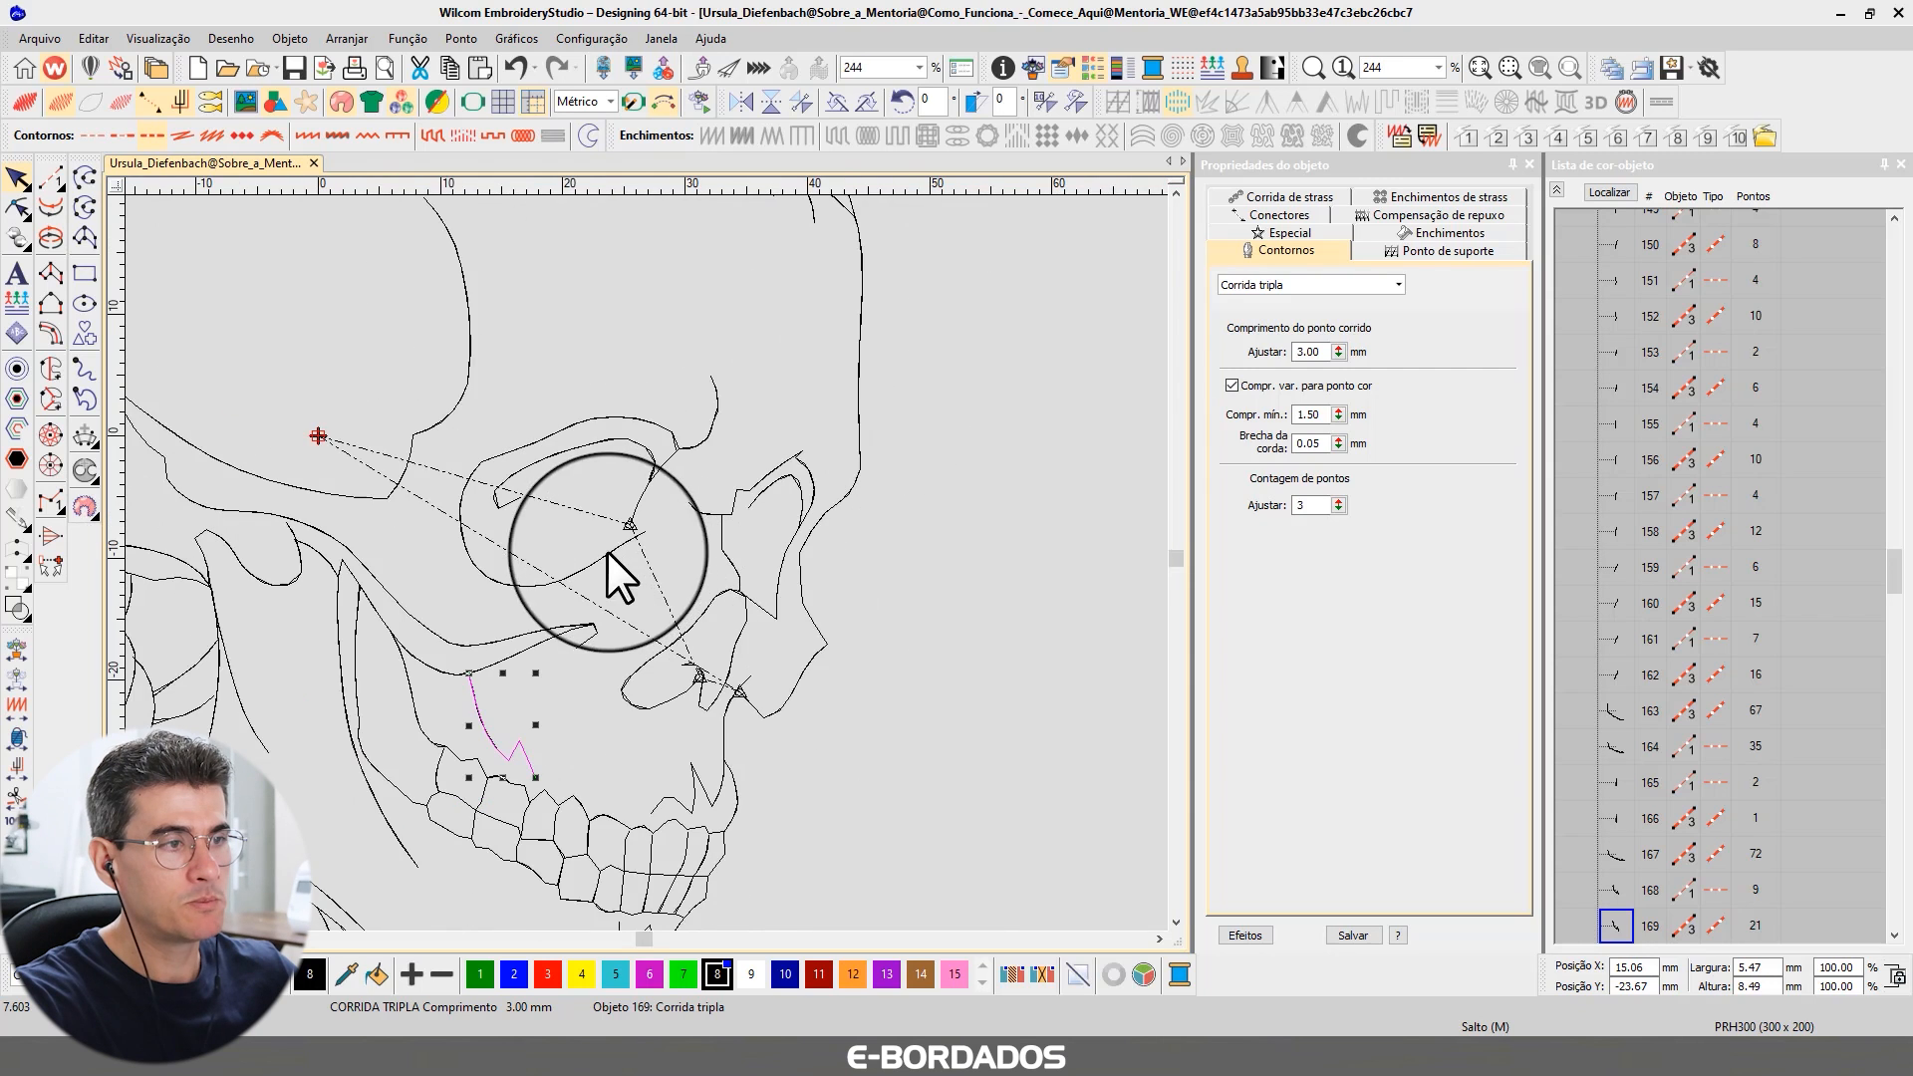
scroll(645, 562, up, 4)
click(592, 493)
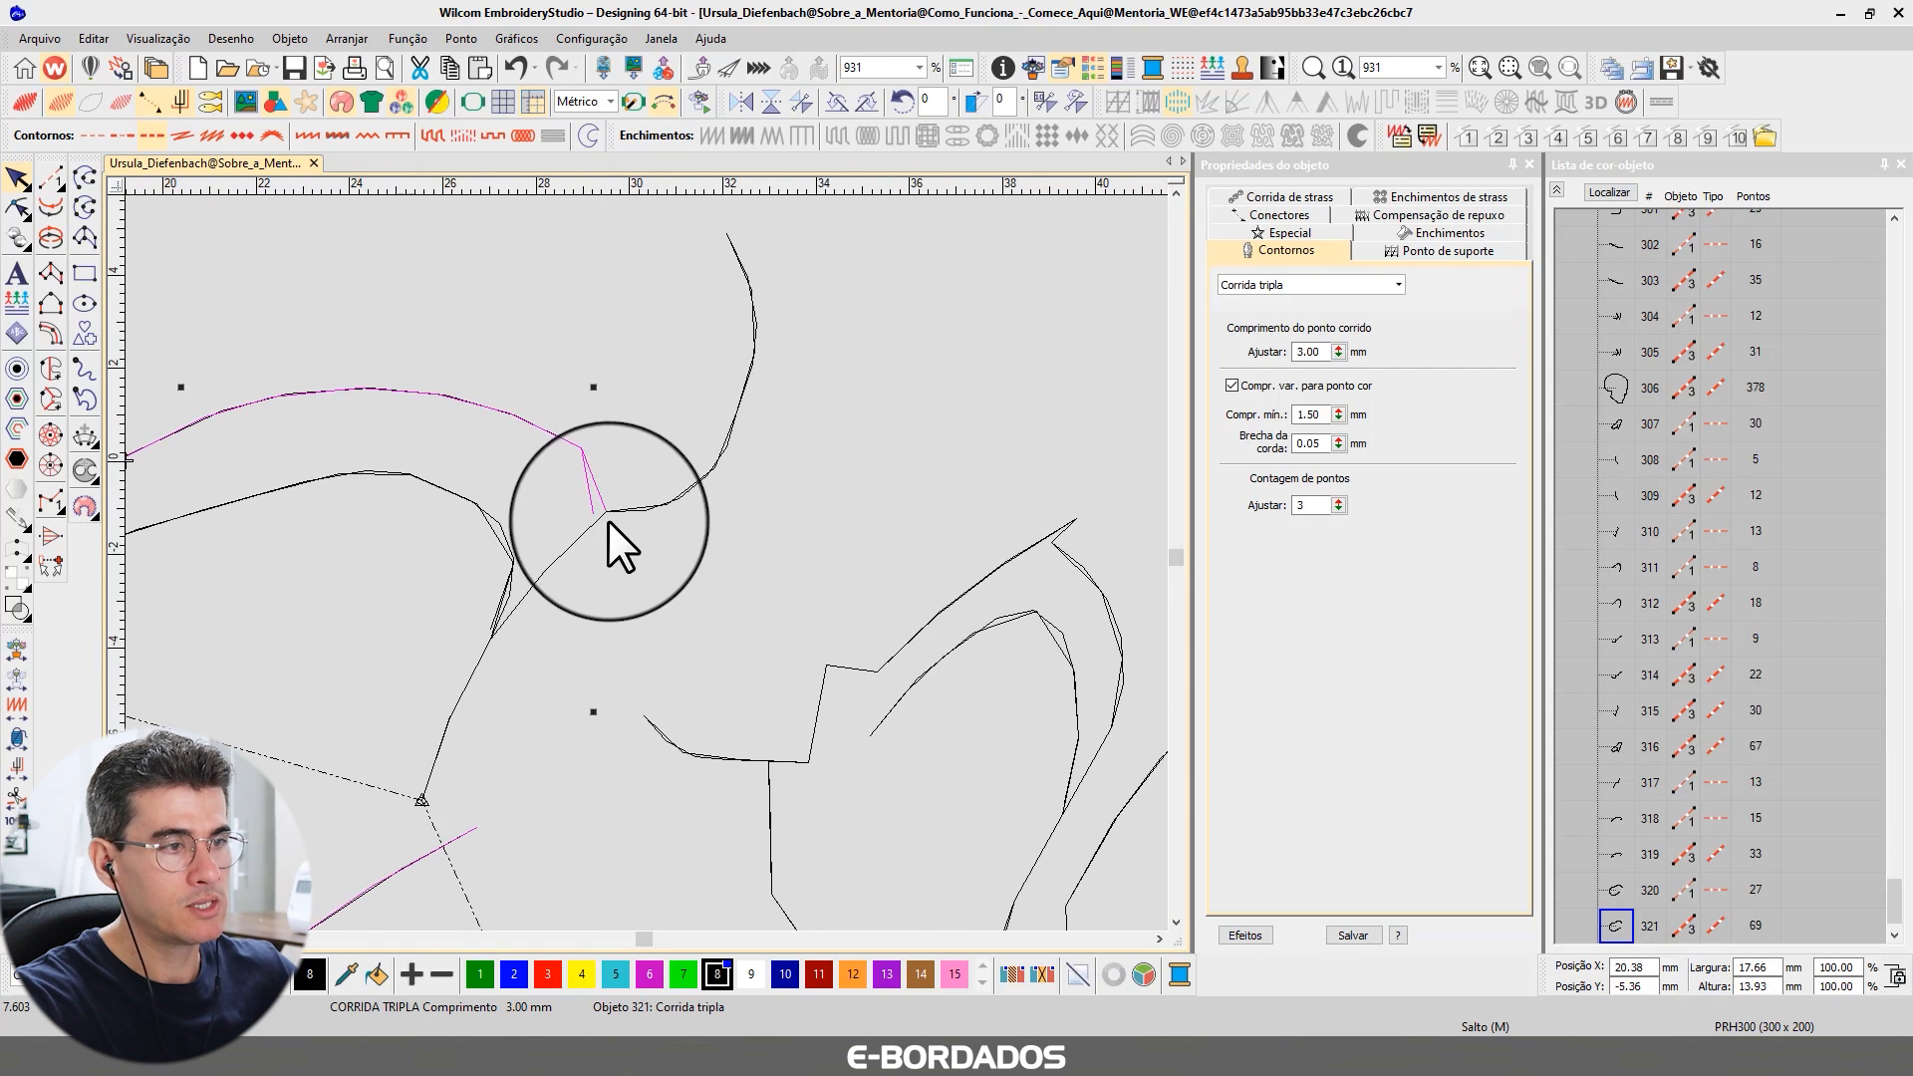
scroll(607, 520, up, 2)
click(17, 208)
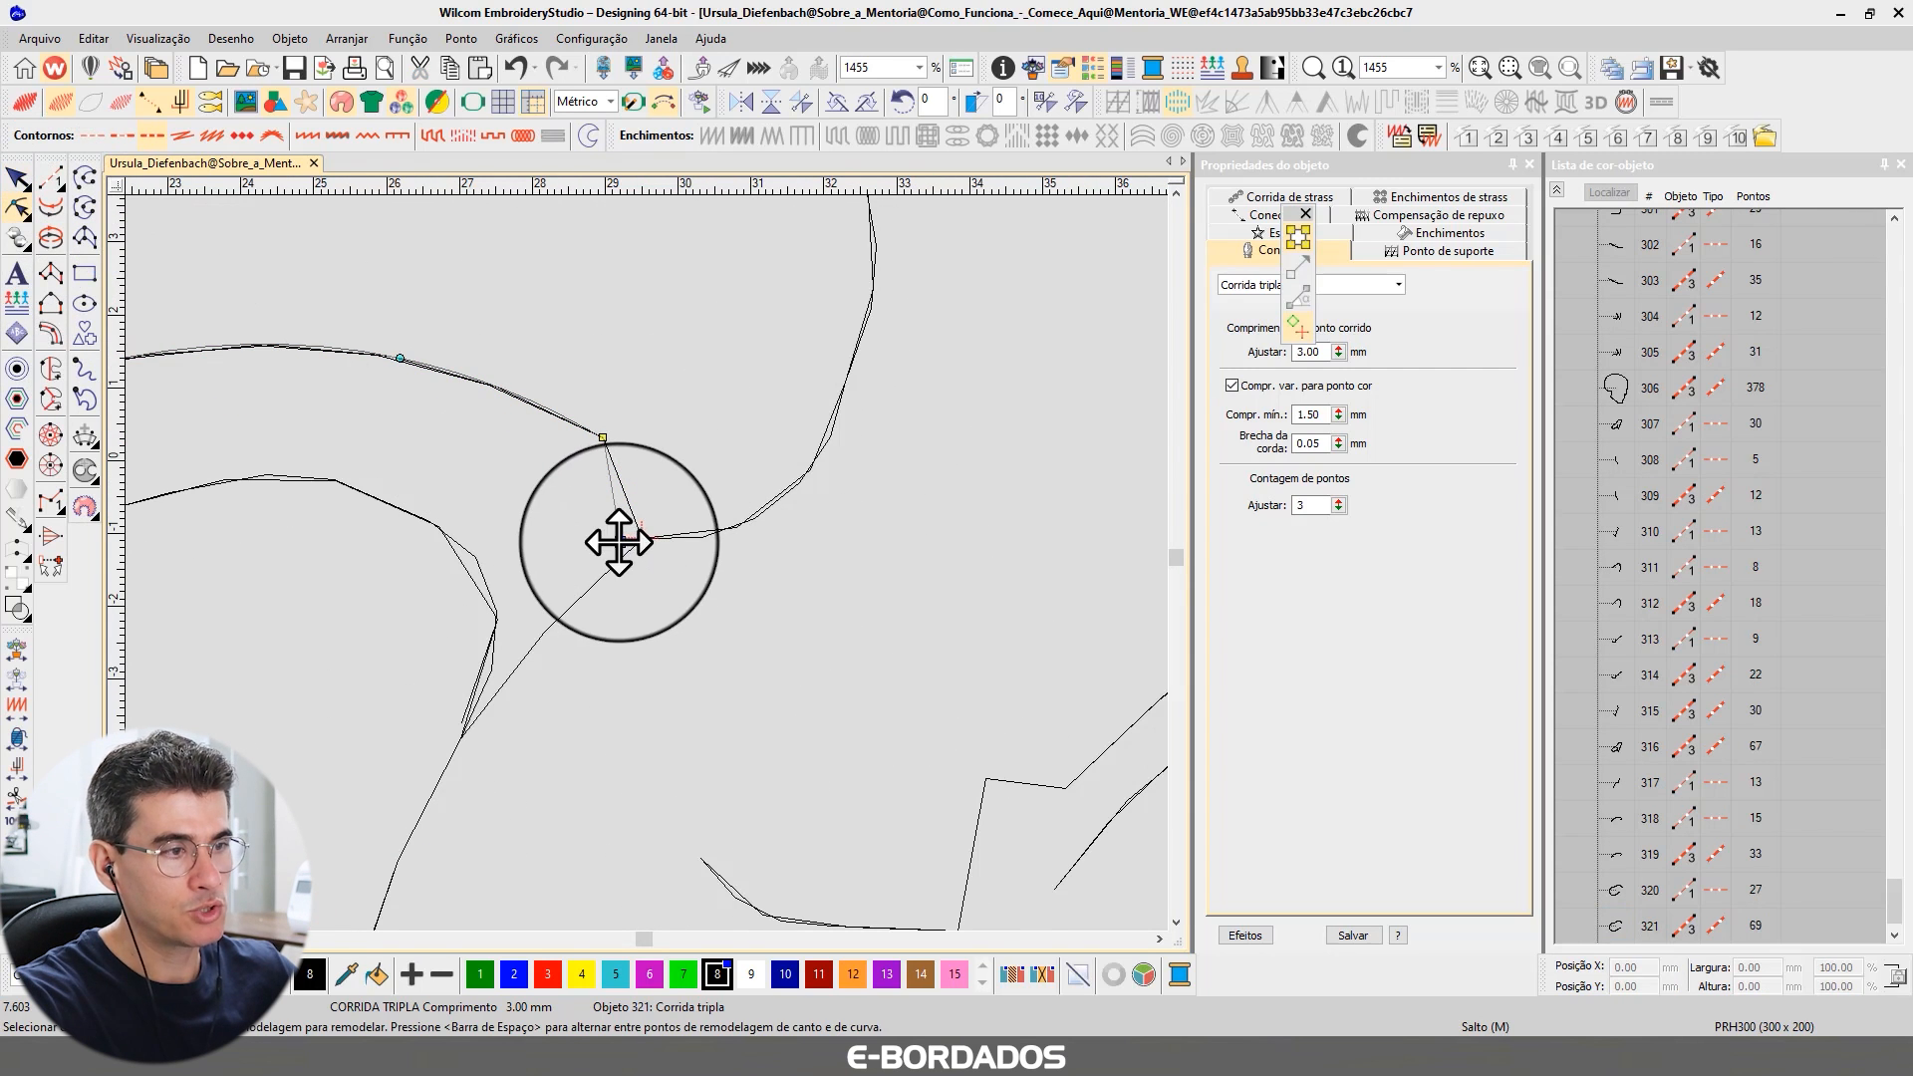
drag(621, 541, 640, 538)
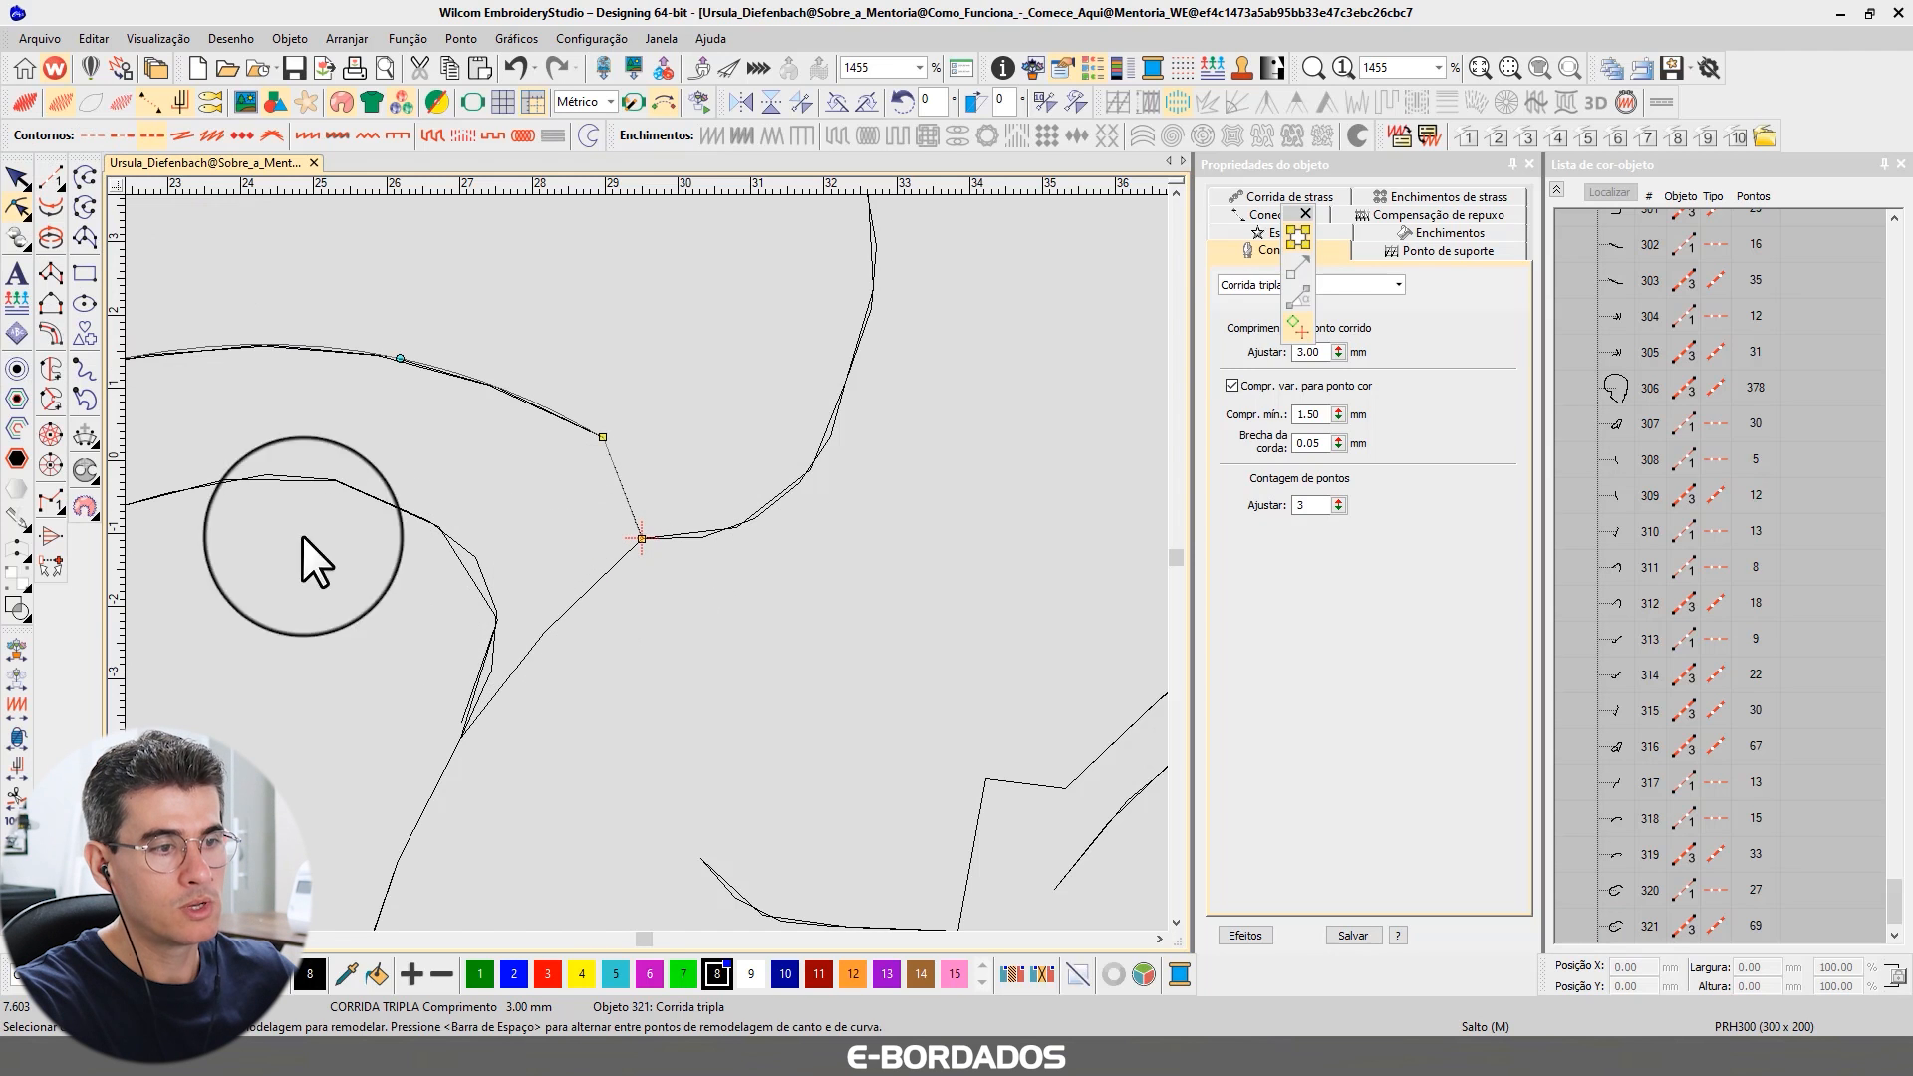
click(17, 178)
- Preview the whole skull and roses design in TrueView with nothing selected
scroll(538, 483, down, 3)
scroll(645, 562, down, 12)
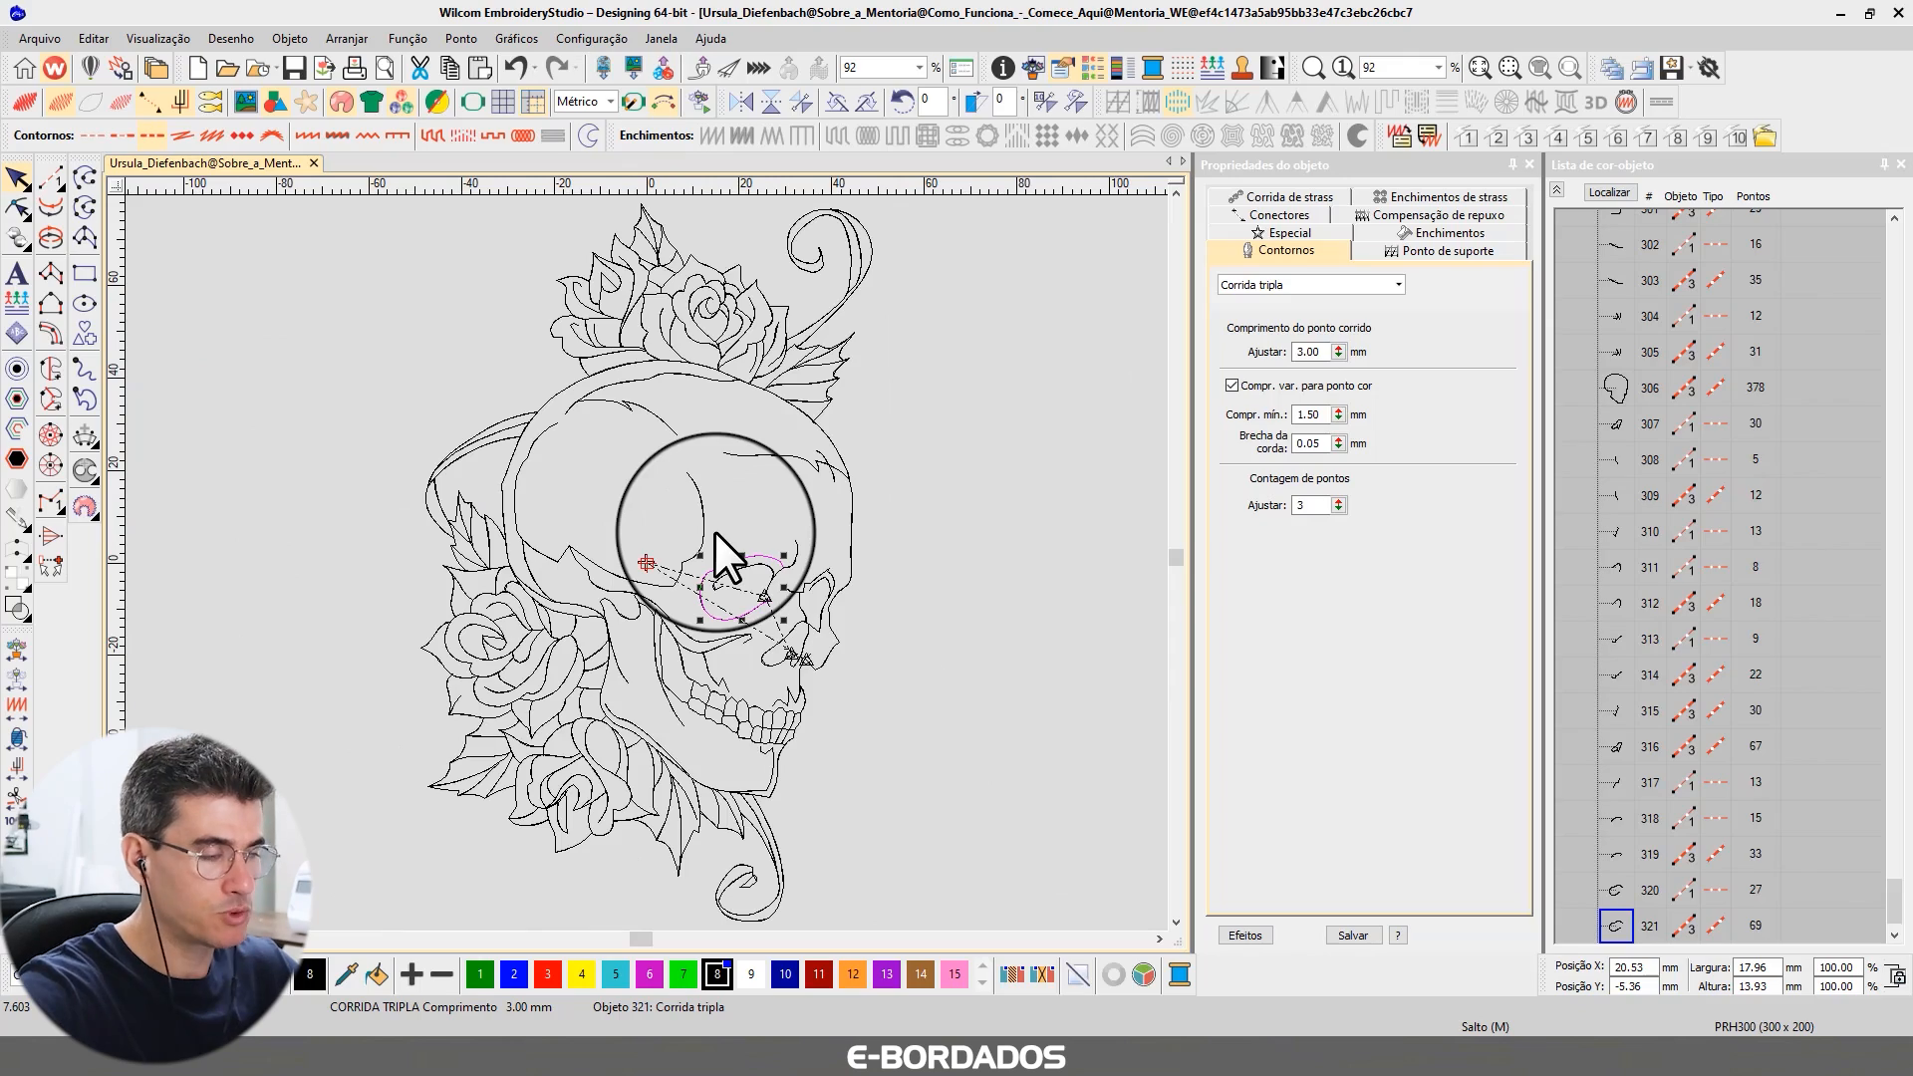
key(t)
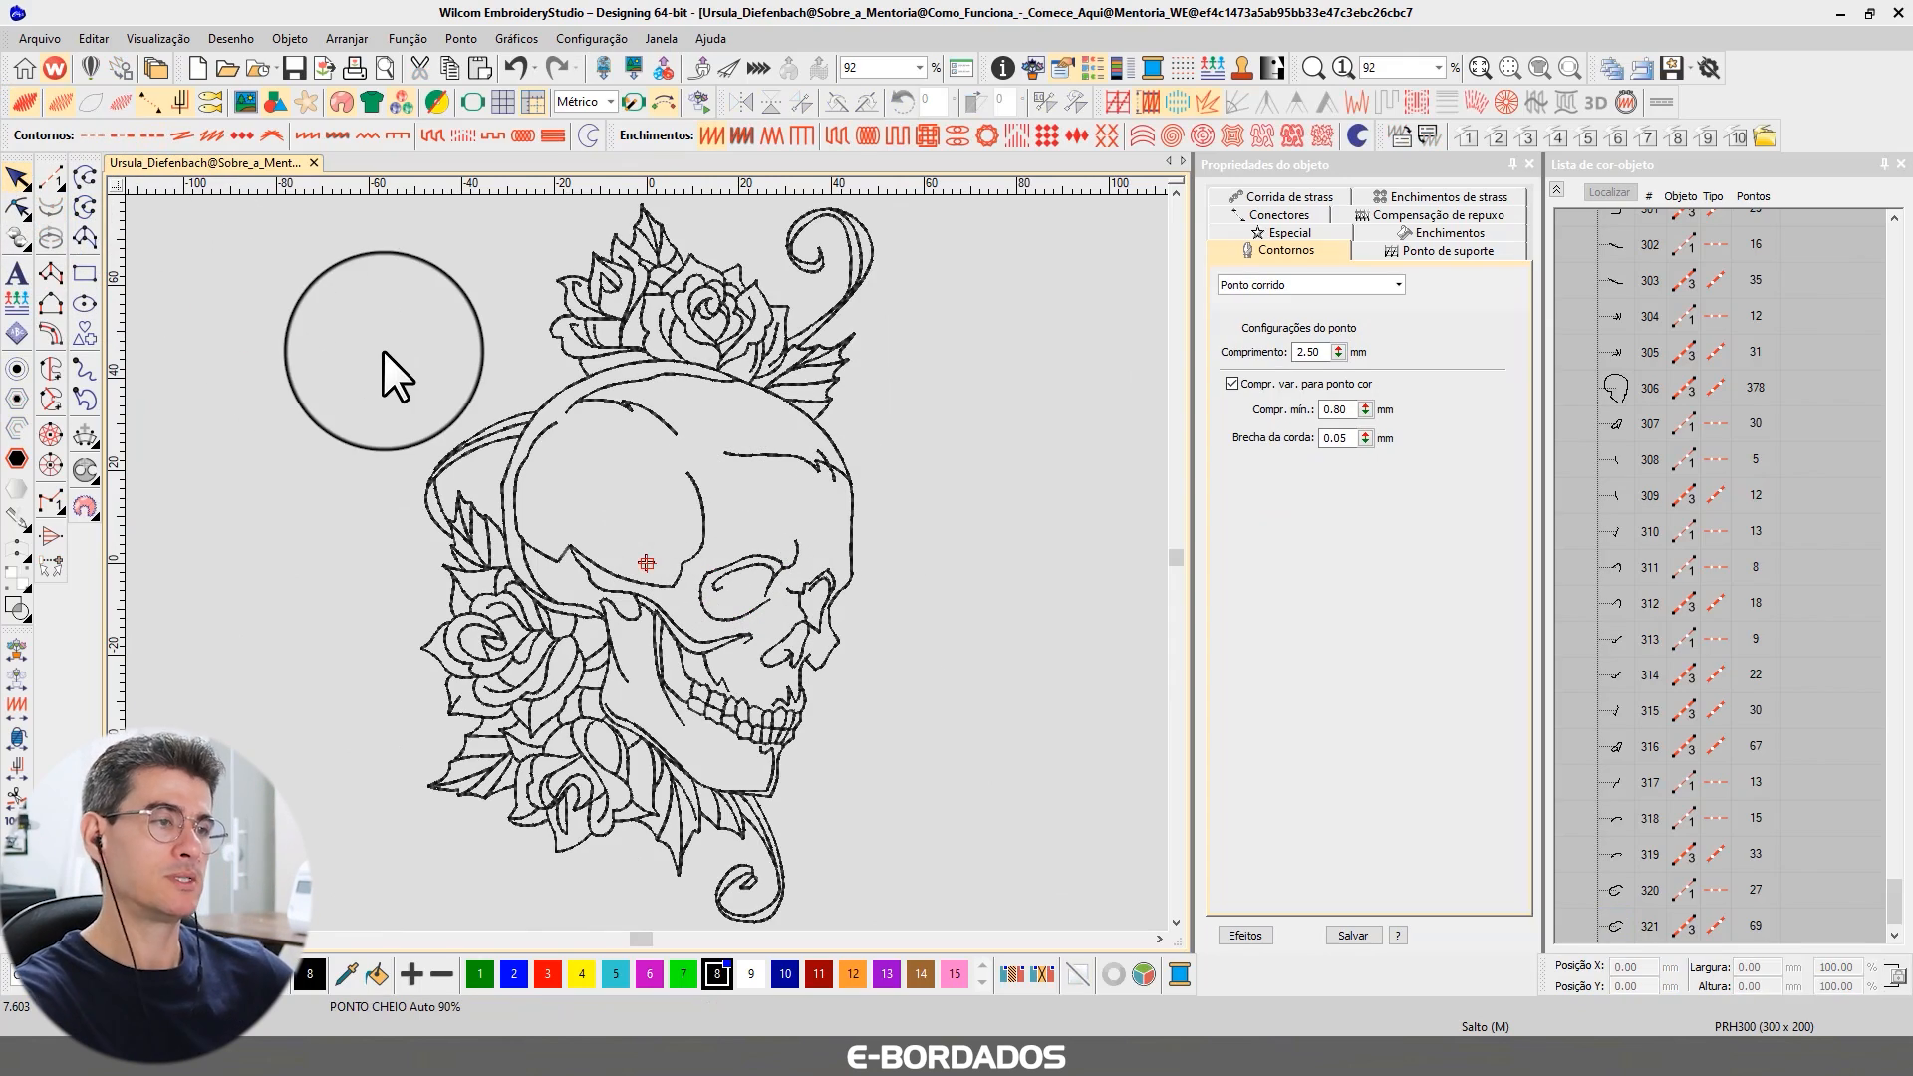